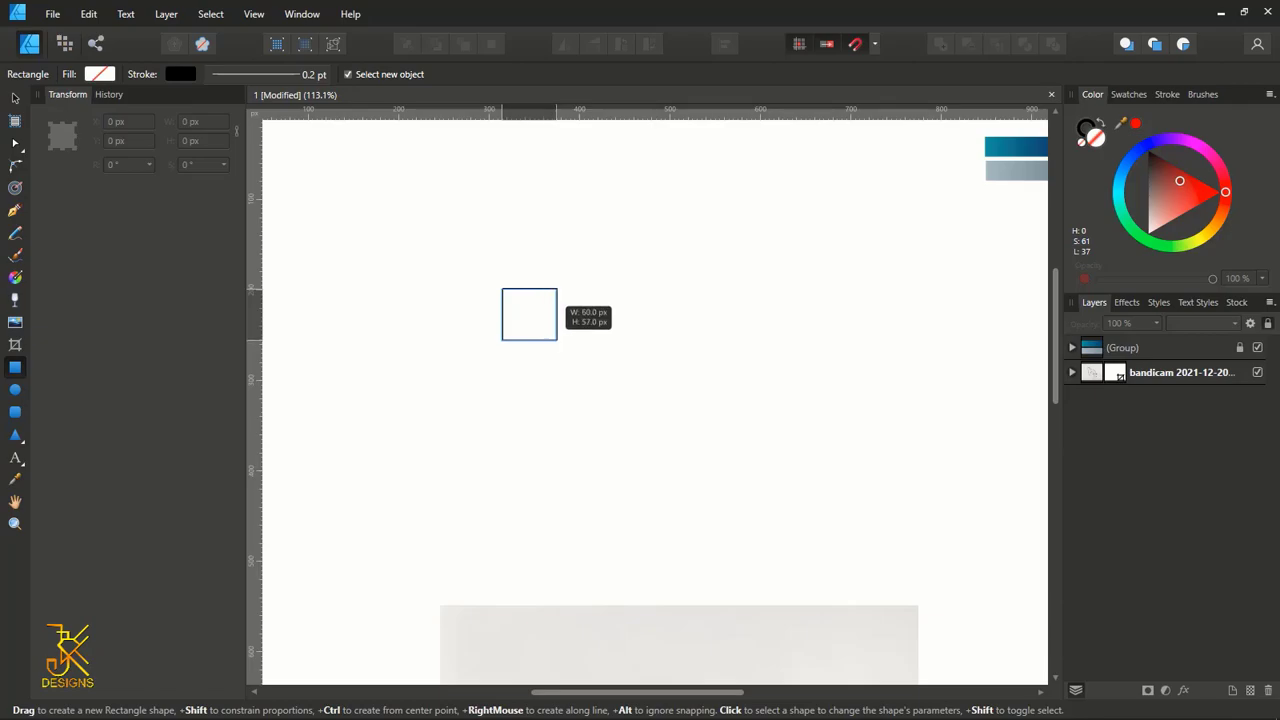
# - Set the new rectangle's width and height to 50 px each
pyautogui.click(203, 121)
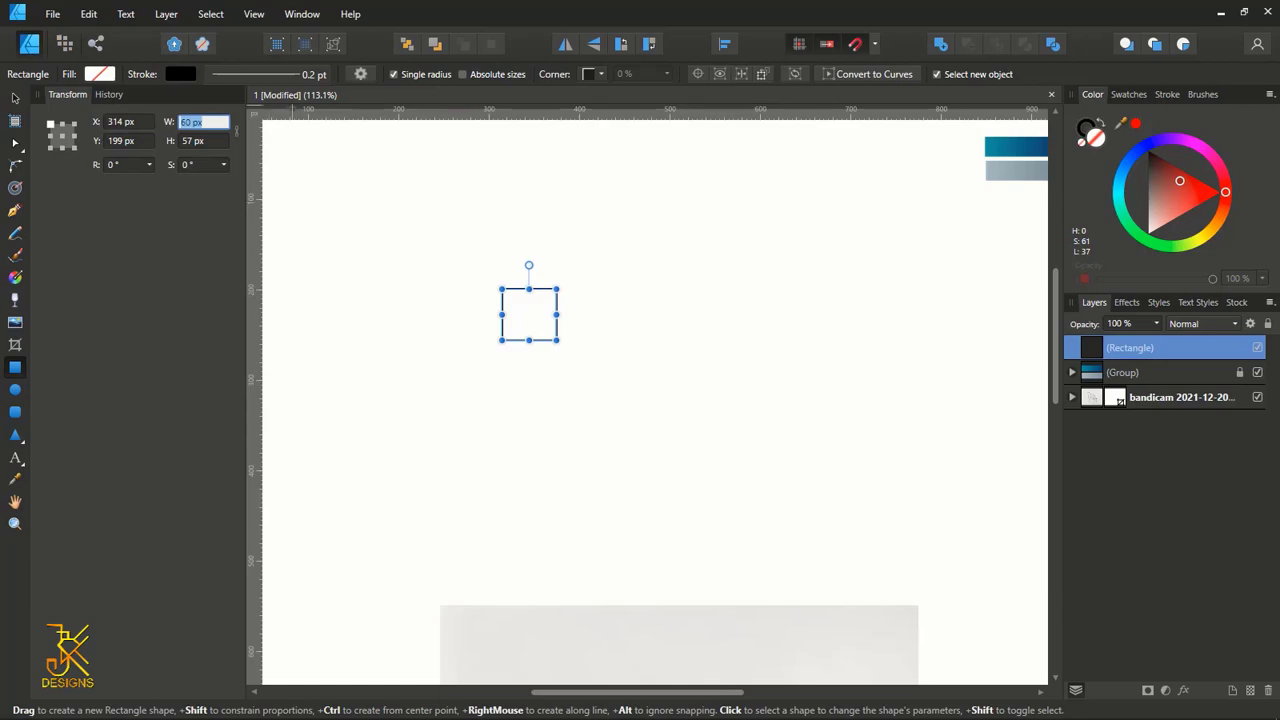
pyautogui.click(203, 122)
pyautogui.write('50')
pyautogui.press('Tab')
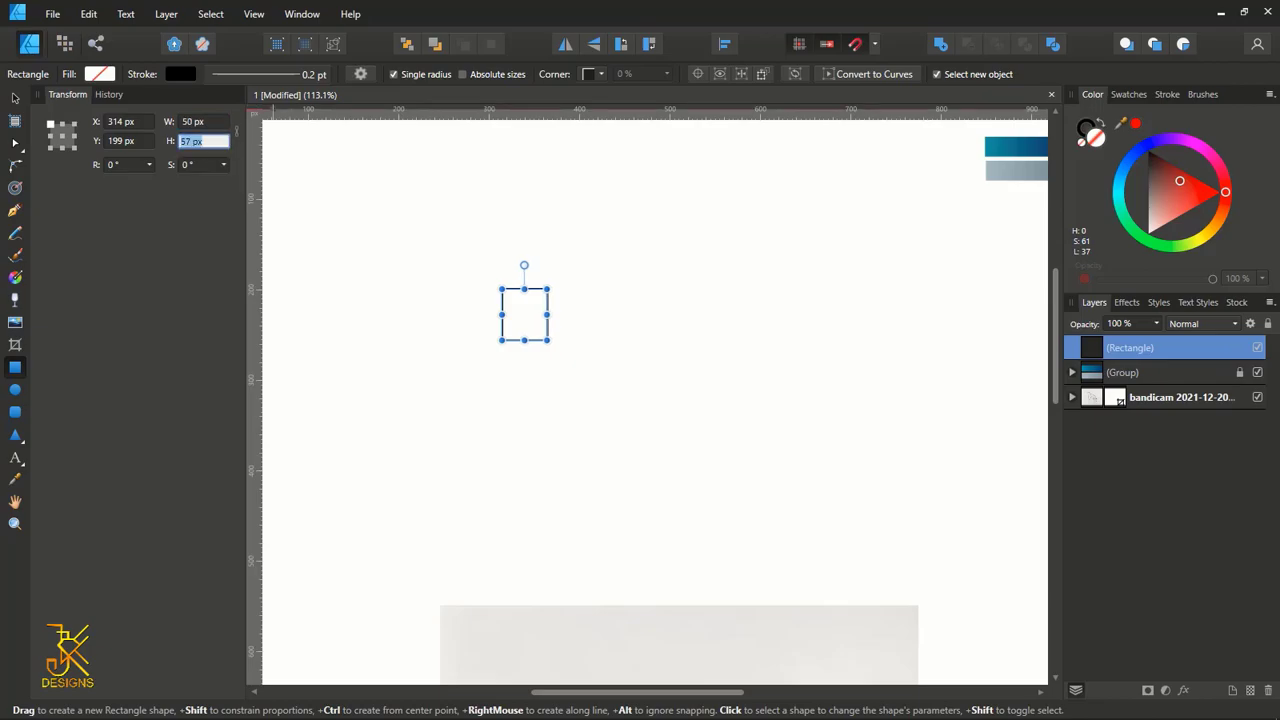
pyautogui.write('50')
pyautogui.press('Return')
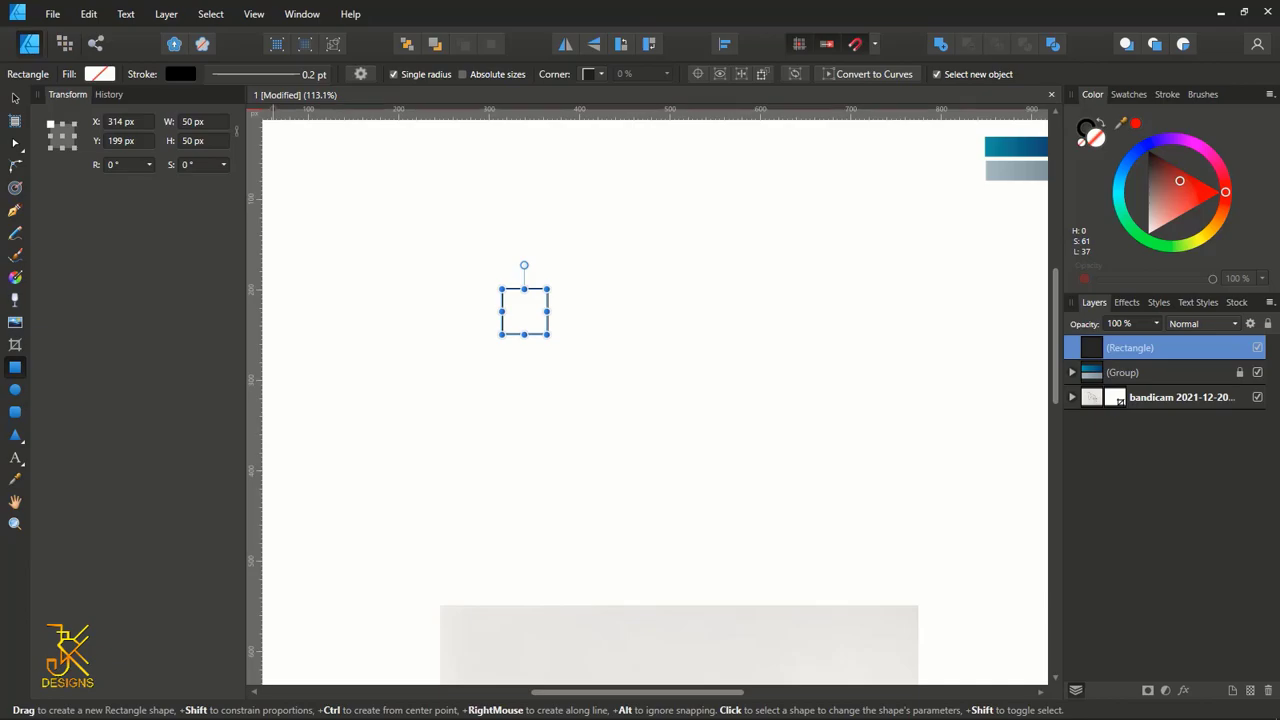
# - Duplicate the 50 px square directly beneath itself and move the stacked pair to X 484.2 px, Y 209 px
pyautogui.hotkey('ctrl', 'd')
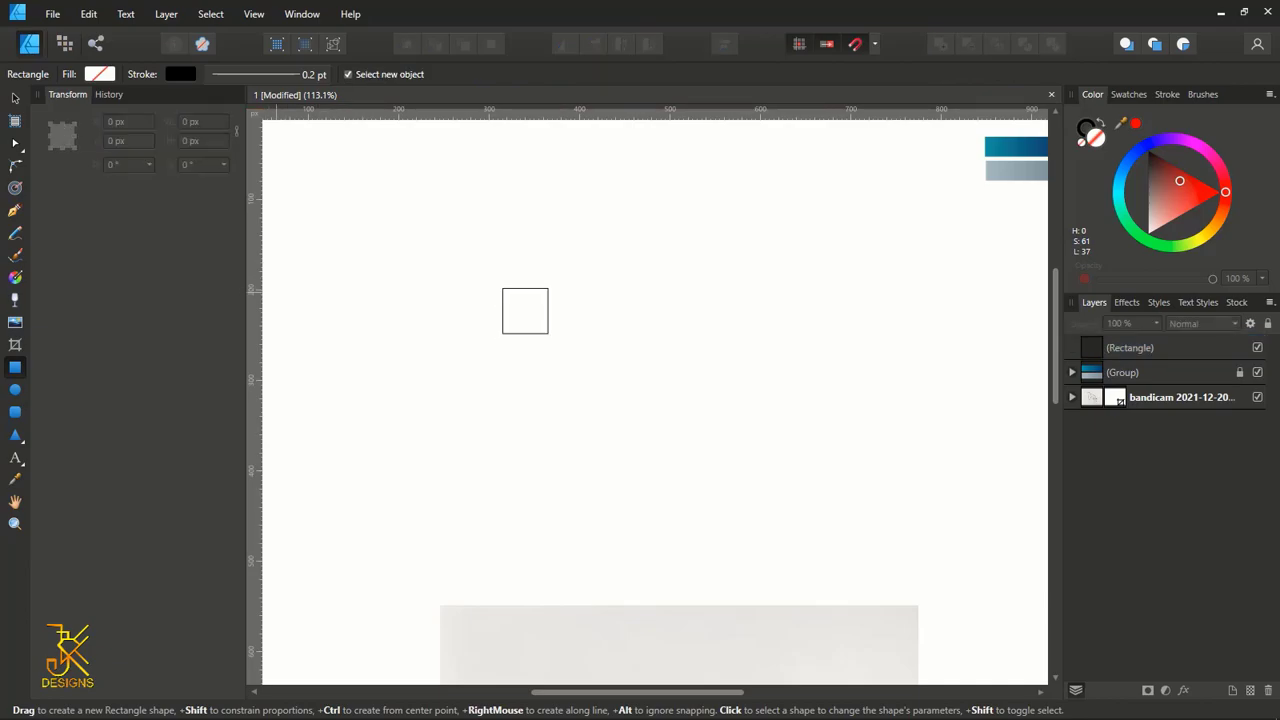
pyautogui.press('v')
pyautogui.click(526, 333)
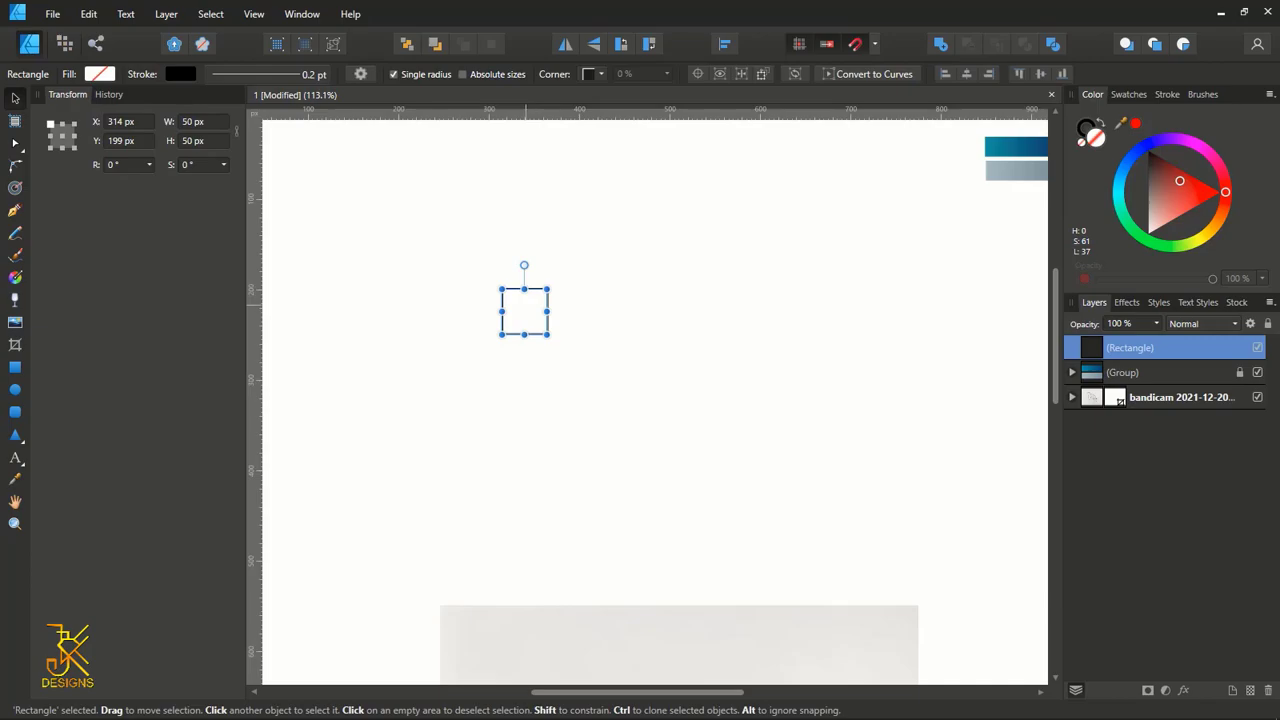
pyautogui.moveTo(502, 311); pyautogui.dragTo(502, 356)
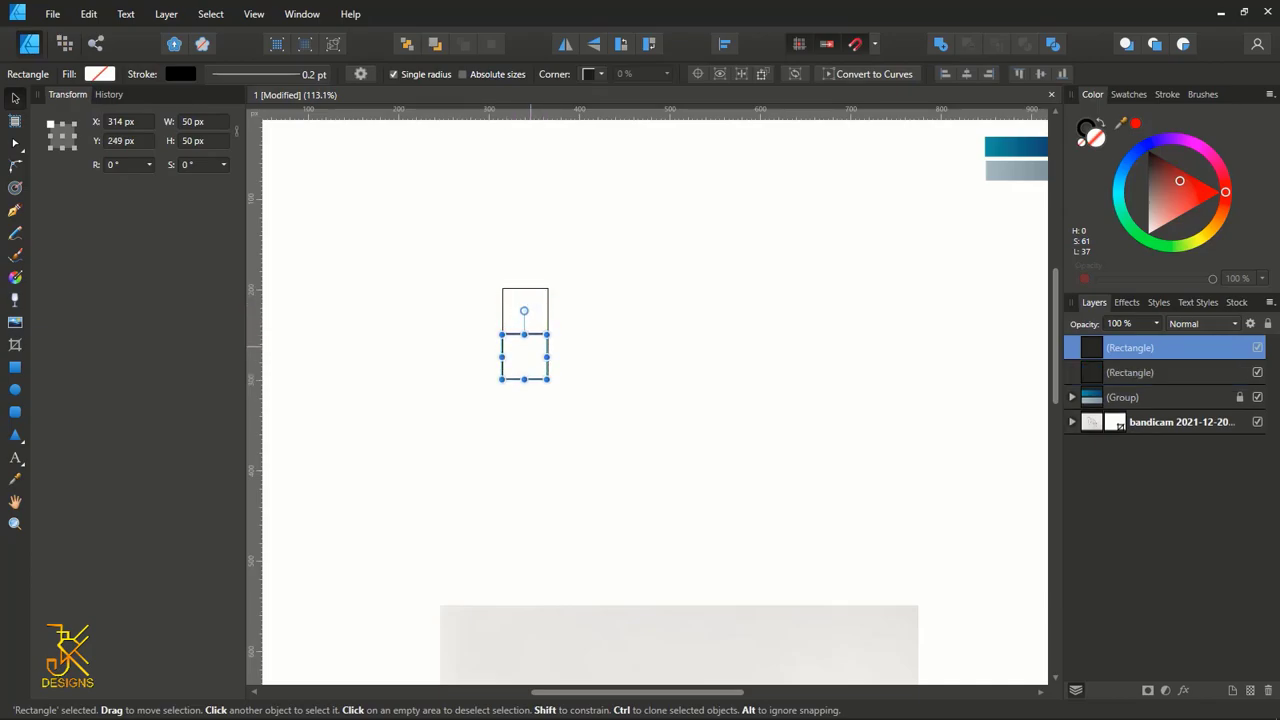
pyautogui.scroll(4, 535, 316)
pyautogui.scroll(-4, 536, 316)
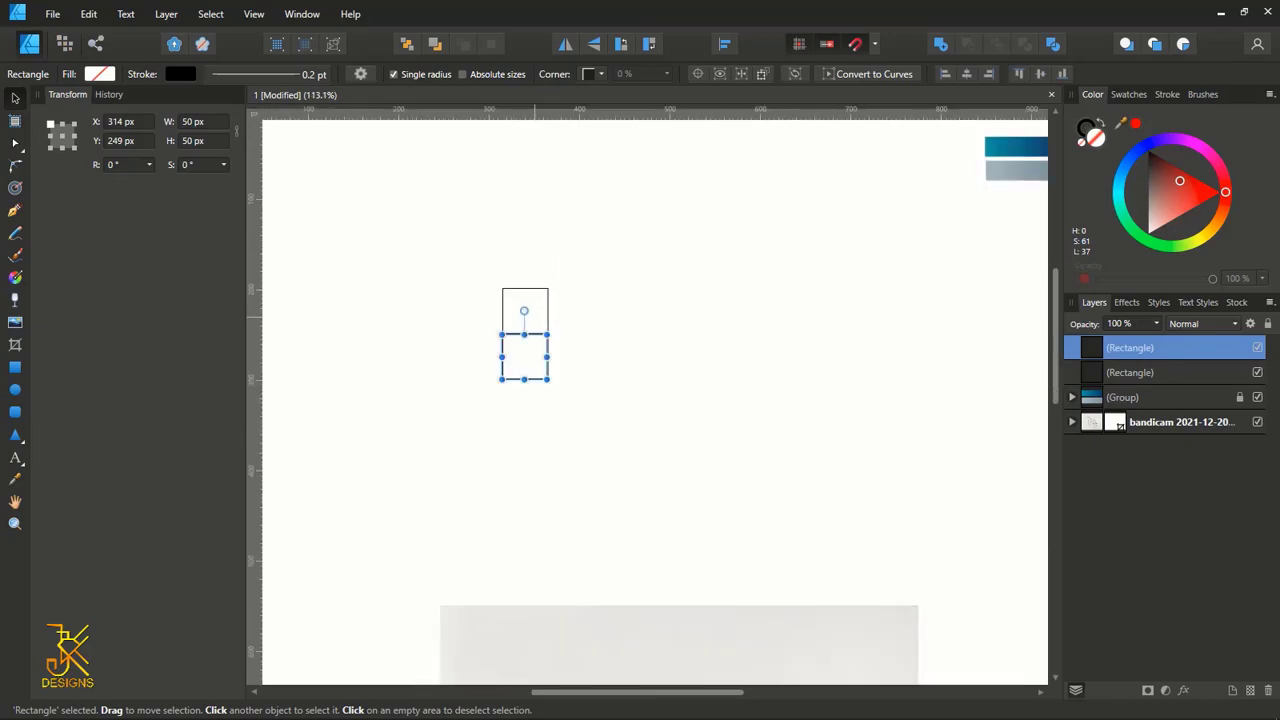
pyautogui.moveTo(605, 321); pyautogui.dragTo(713, 306)
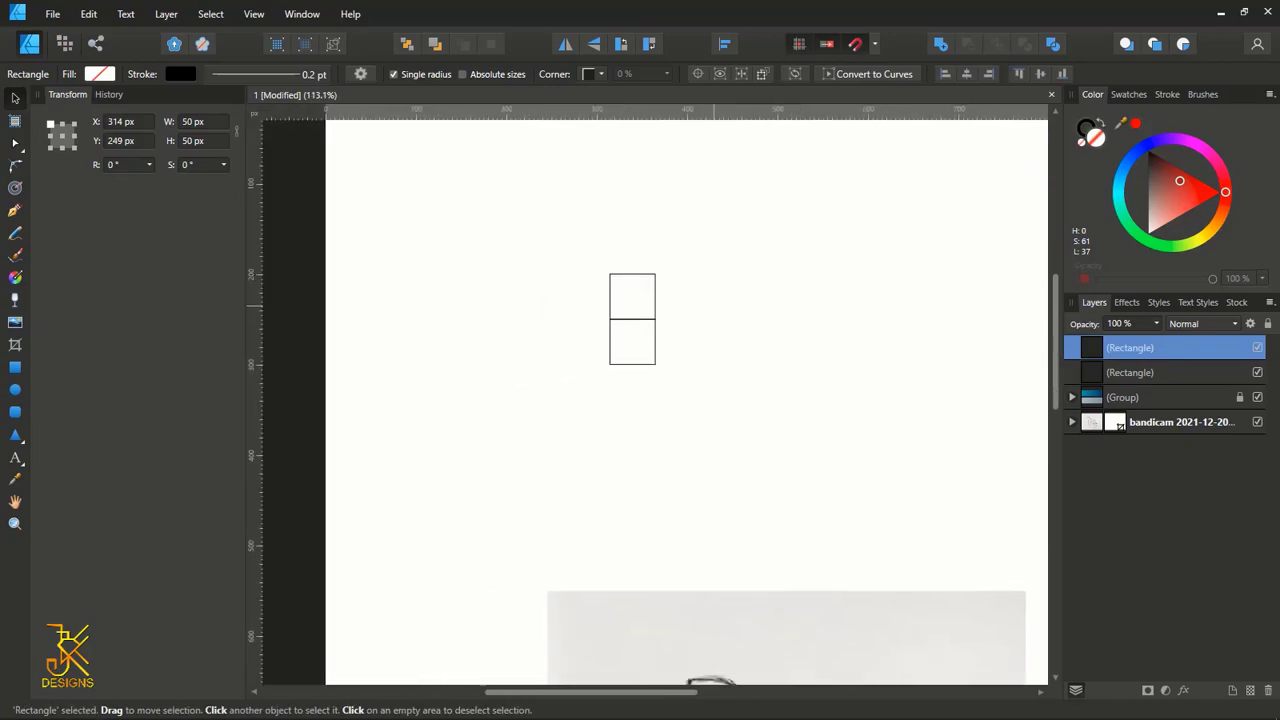
pyautogui.moveTo(574, 234); pyautogui.dragTo(700, 406)
pyautogui.moveTo(632, 340); pyautogui.dragTo(786, 349)
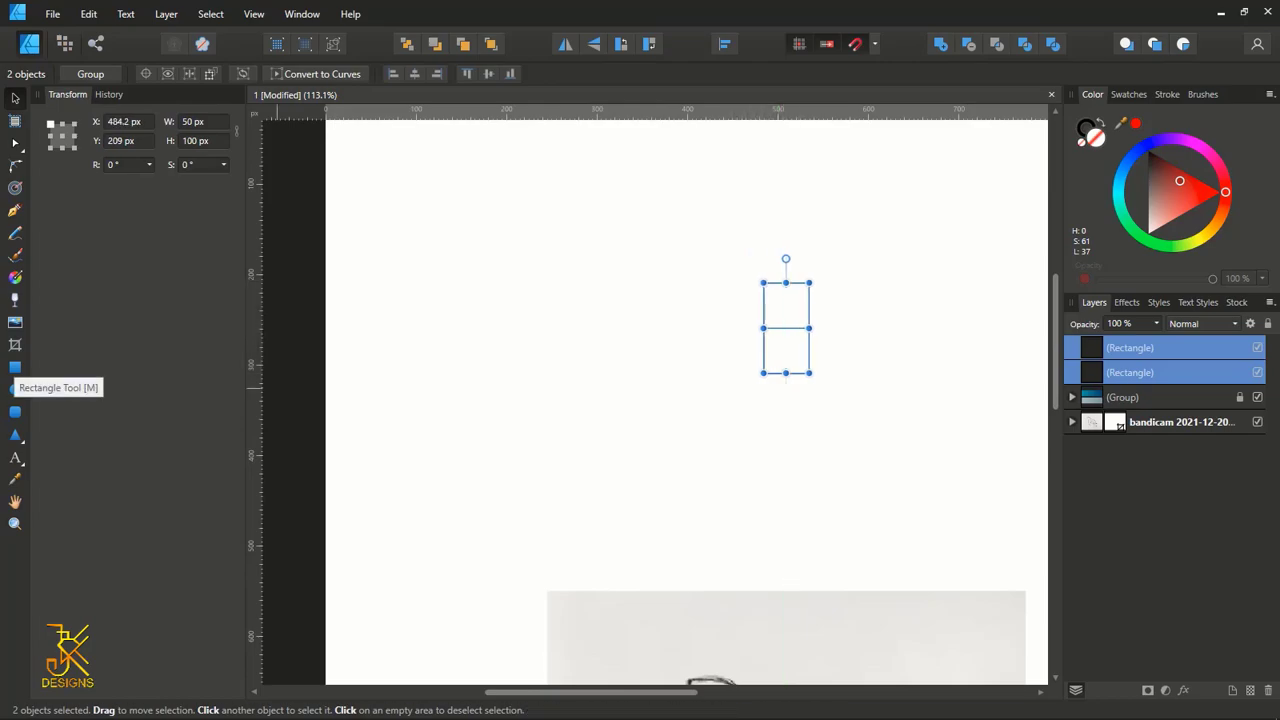
# - Draw a 100 × 100 px square flush against the left side of the two stacked squares
pyautogui.click(15, 366)
pyautogui.click(763, 351)
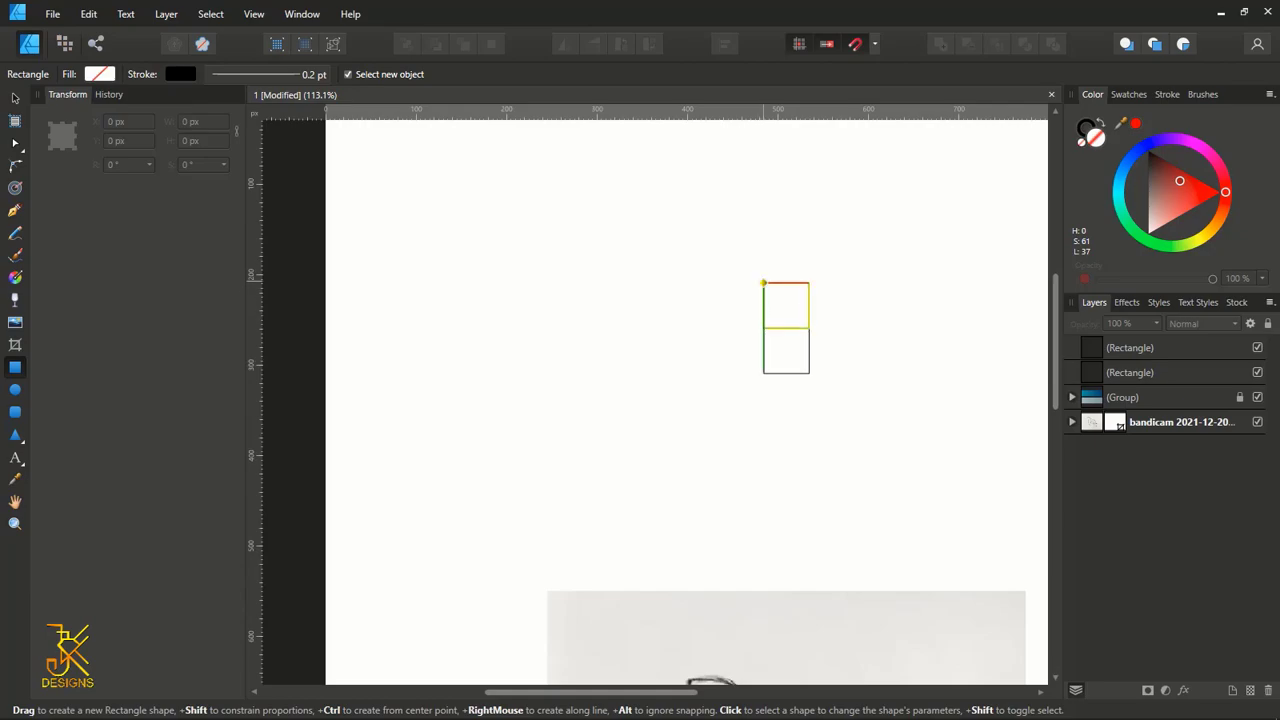
pyautogui.moveTo(763, 283); pyautogui.dragTo(673, 373)
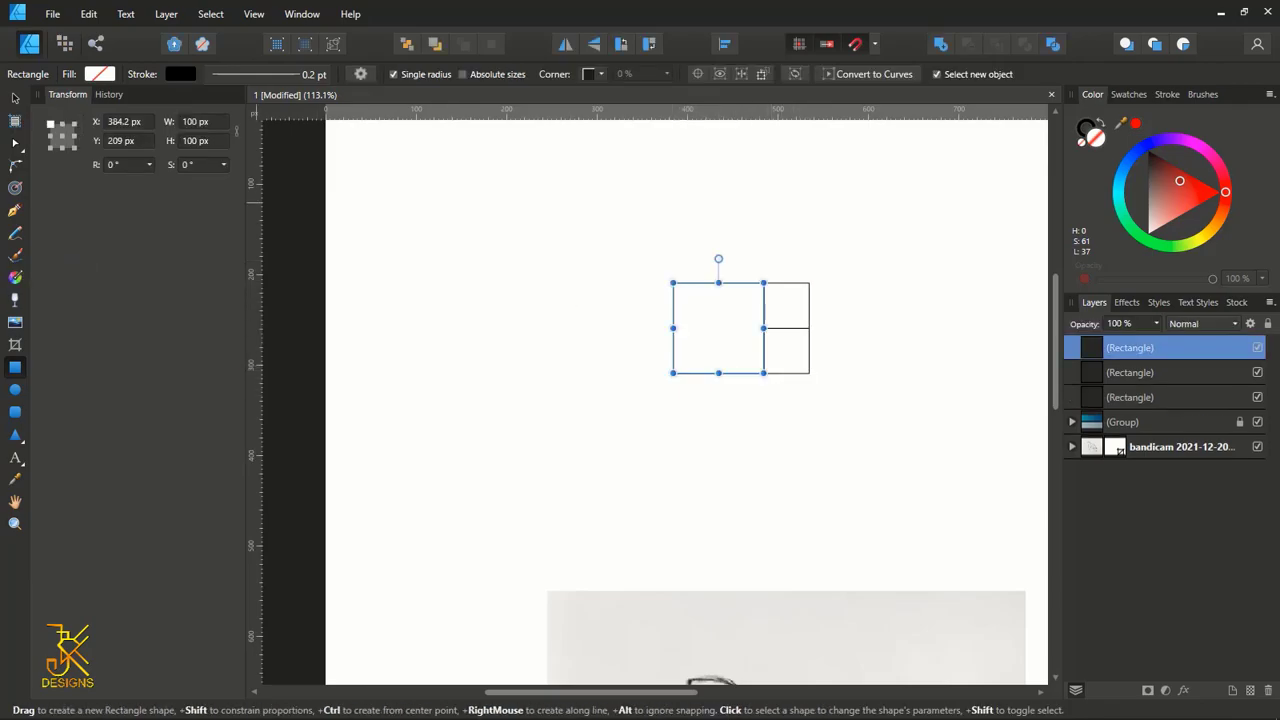
pyautogui.click(702, 442)
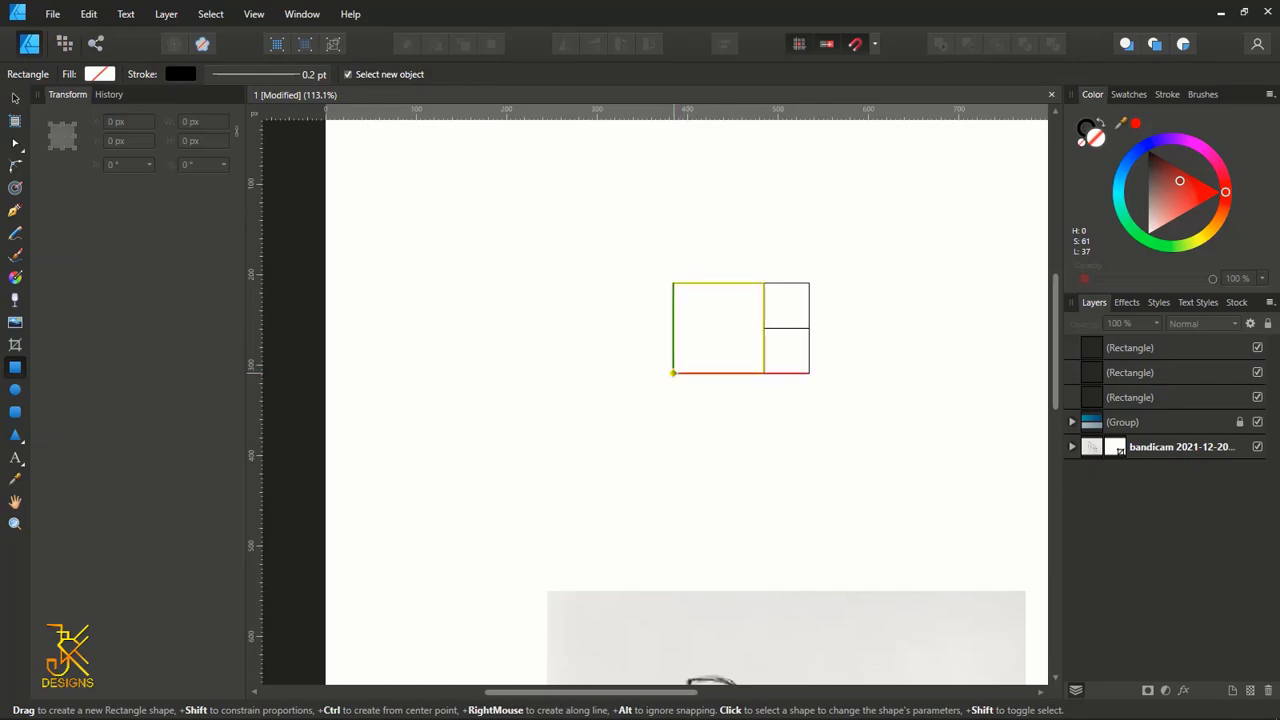
# - Draw a 150 × 150 px square directly beneath the three squares, spanning their combined width
pyautogui.moveTo(673, 373); pyautogui.dragTo(809, 509)
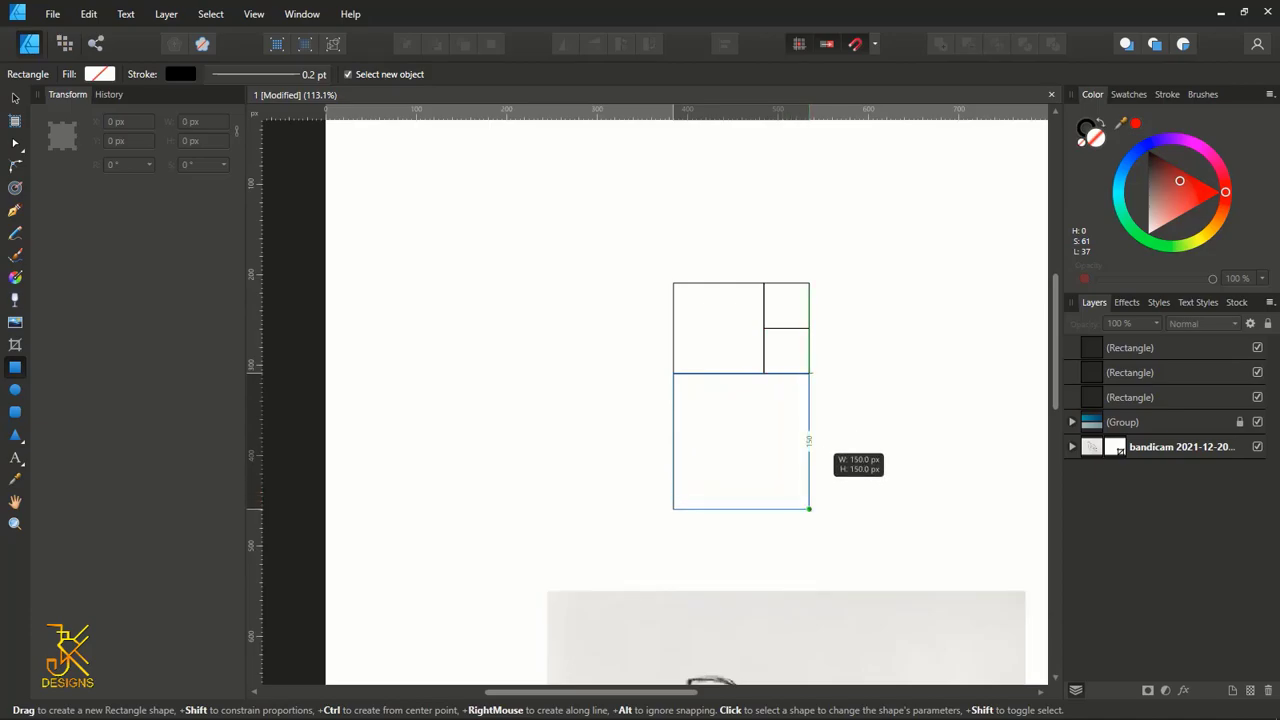
pyautogui.moveTo(809, 509); pyautogui.dragTo(809, 509)
pyautogui.moveTo(878, 456); pyautogui.dragTo(754, 401)
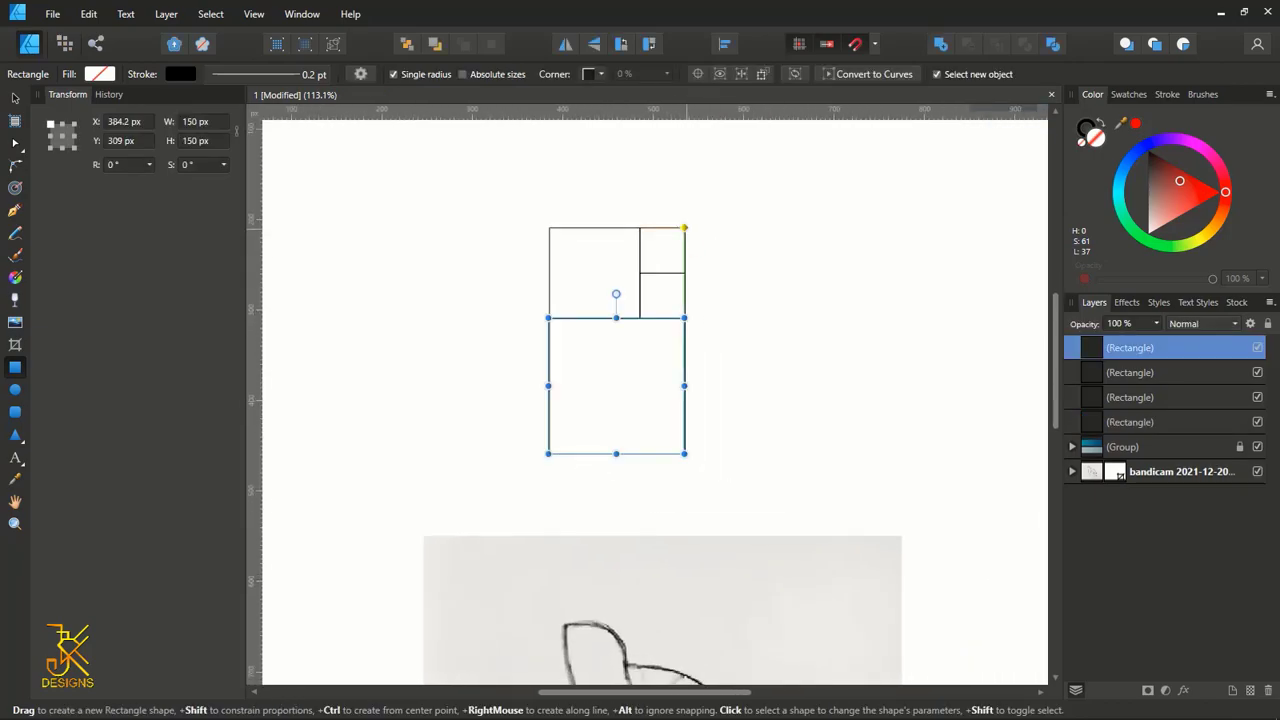
# - Draw a 250 × 250 px square against the right side of the arrangement, spanning its full height
pyautogui.moveTo(684, 227); pyautogui.dragTo(910, 453)
pyautogui.scroll(2, 905, 420)
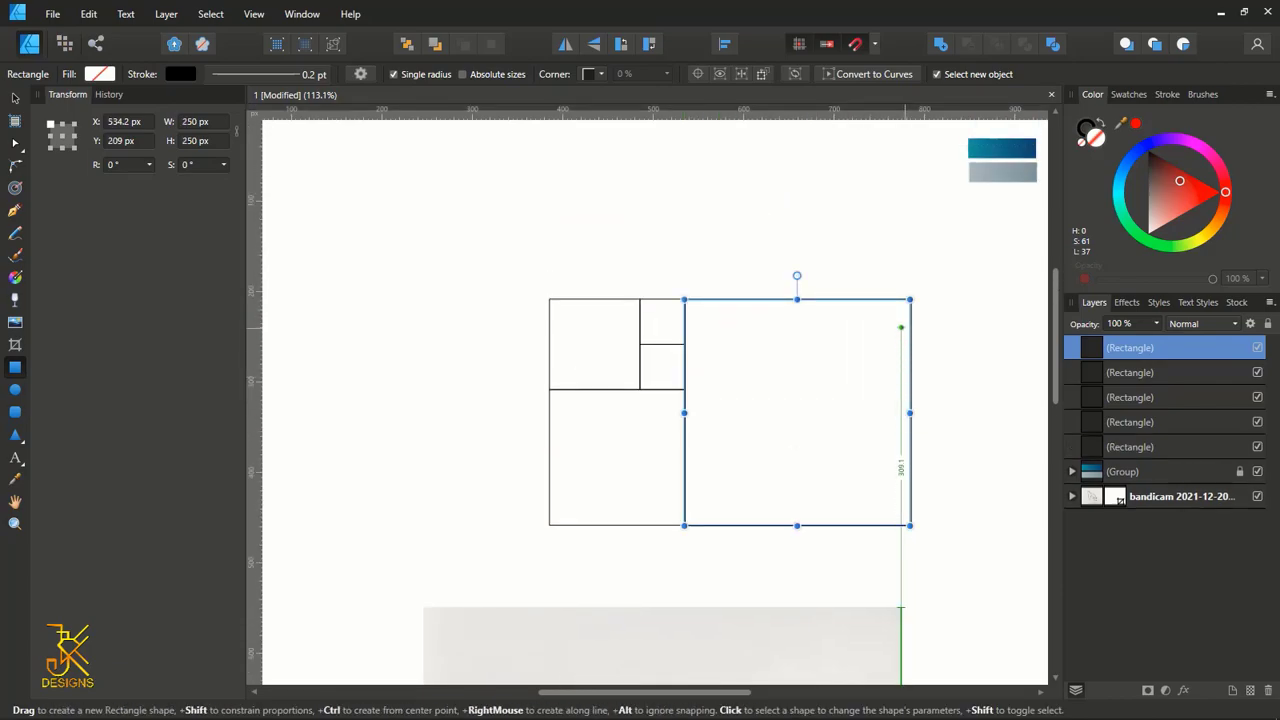
pyautogui.scroll(1, 903, 315)
pyautogui.scroll(-3, 910, 309)
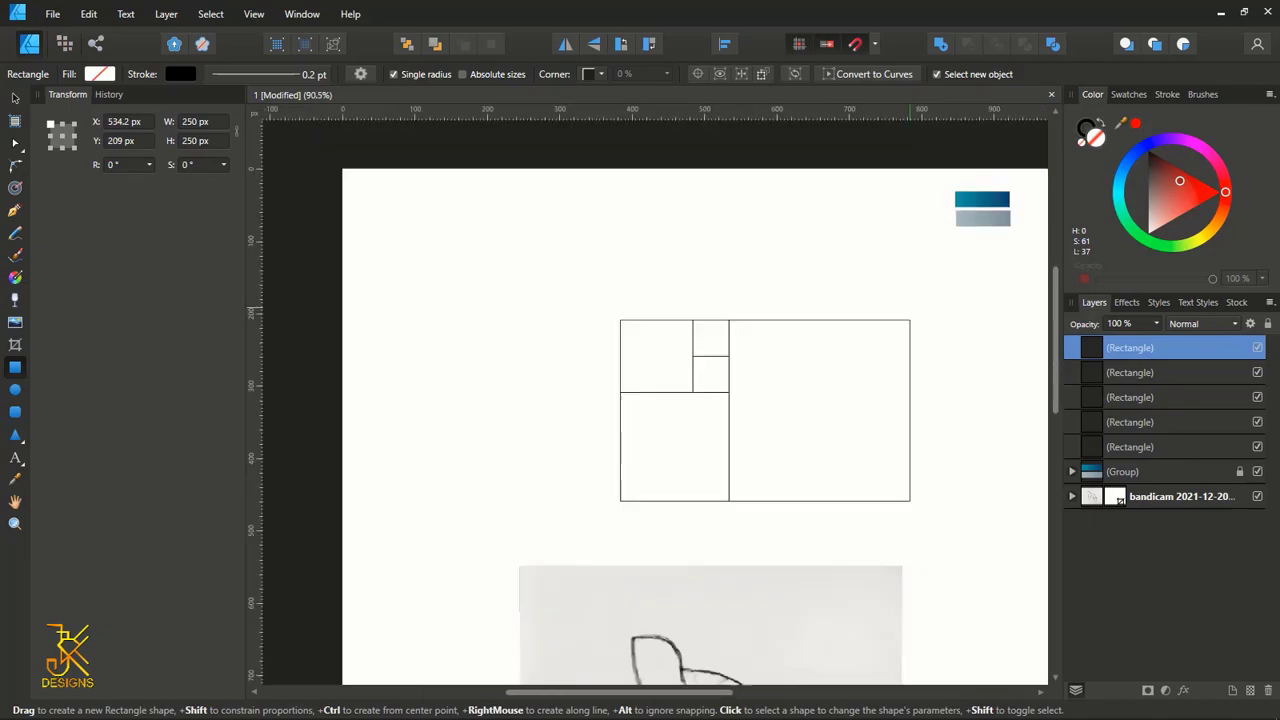
pyautogui.click(938, 346)
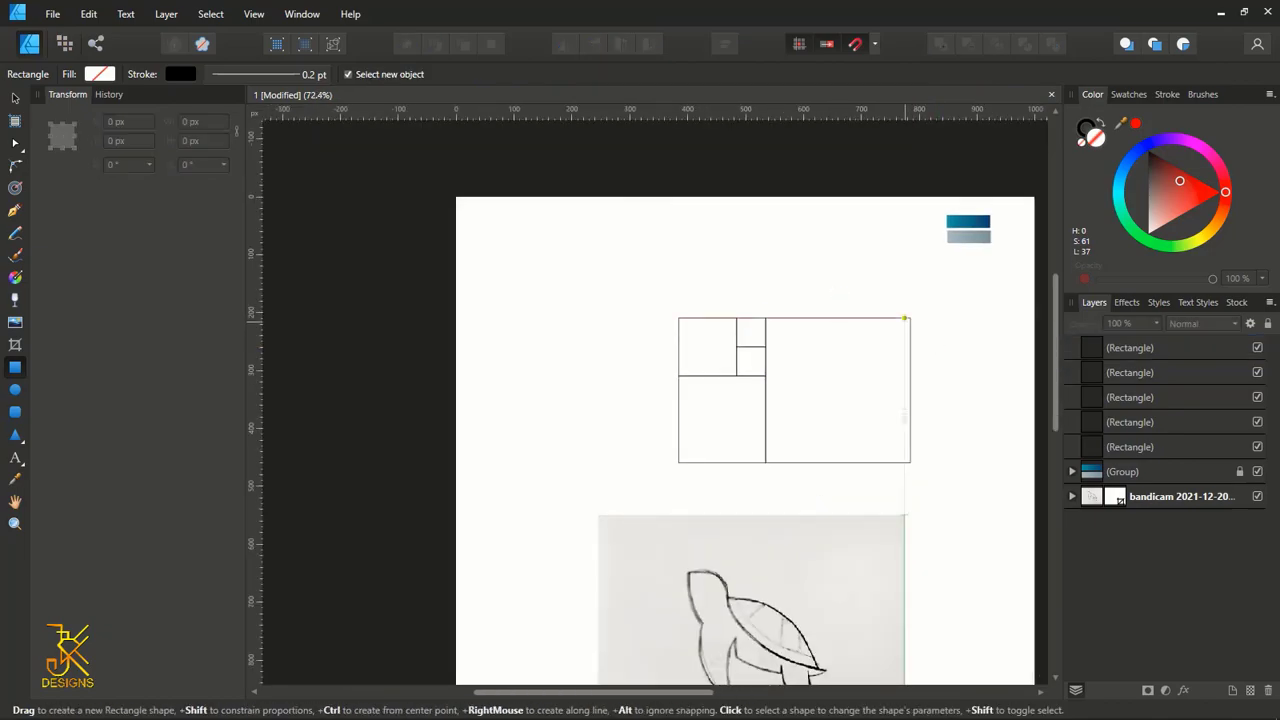
# - Draw a 400 × 400 px square on top of the arrangement and move all six squares down onto the page
pyautogui.moveTo(910, 318); pyautogui.dragTo(678, 116)
pyautogui.scroll(-3, 669, 170)
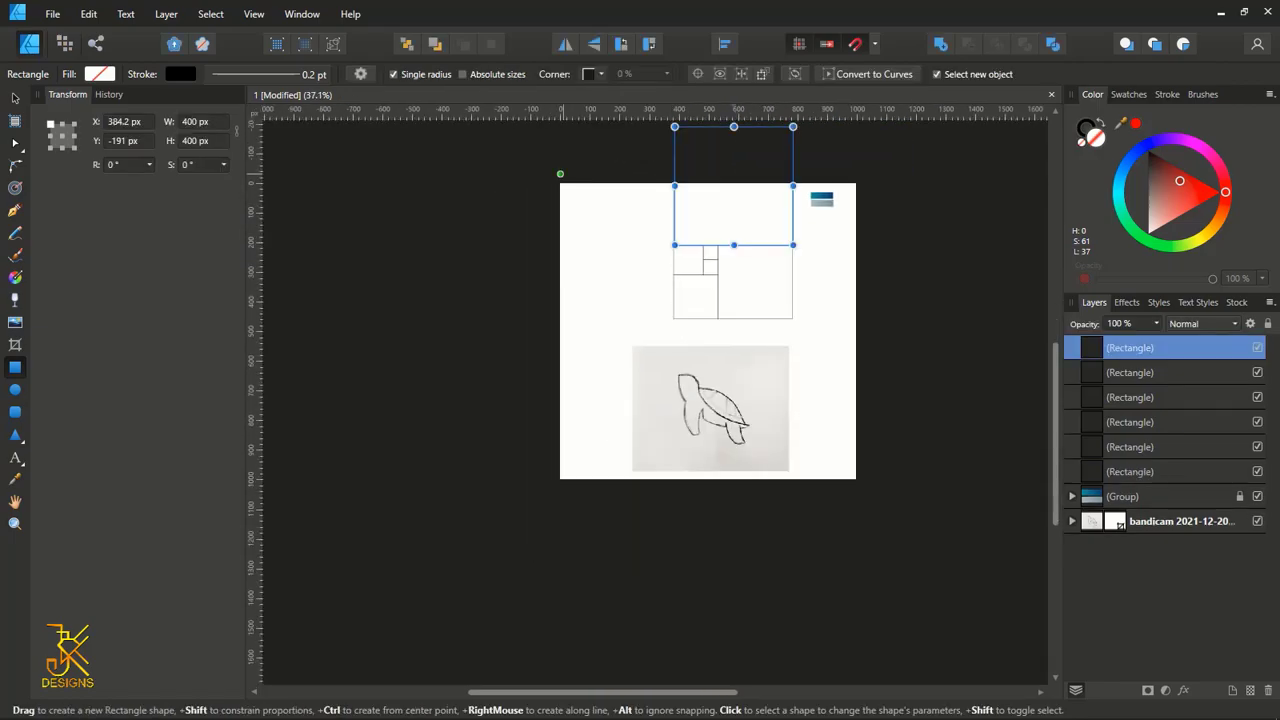
pyautogui.press('v')
pyautogui.scroll(2, 708, 400)
pyautogui.moveTo(620, 160); pyautogui.dragTo(858, 426)
pyautogui.moveTo(740, 344); pyautogui.dragTo(729, 412)
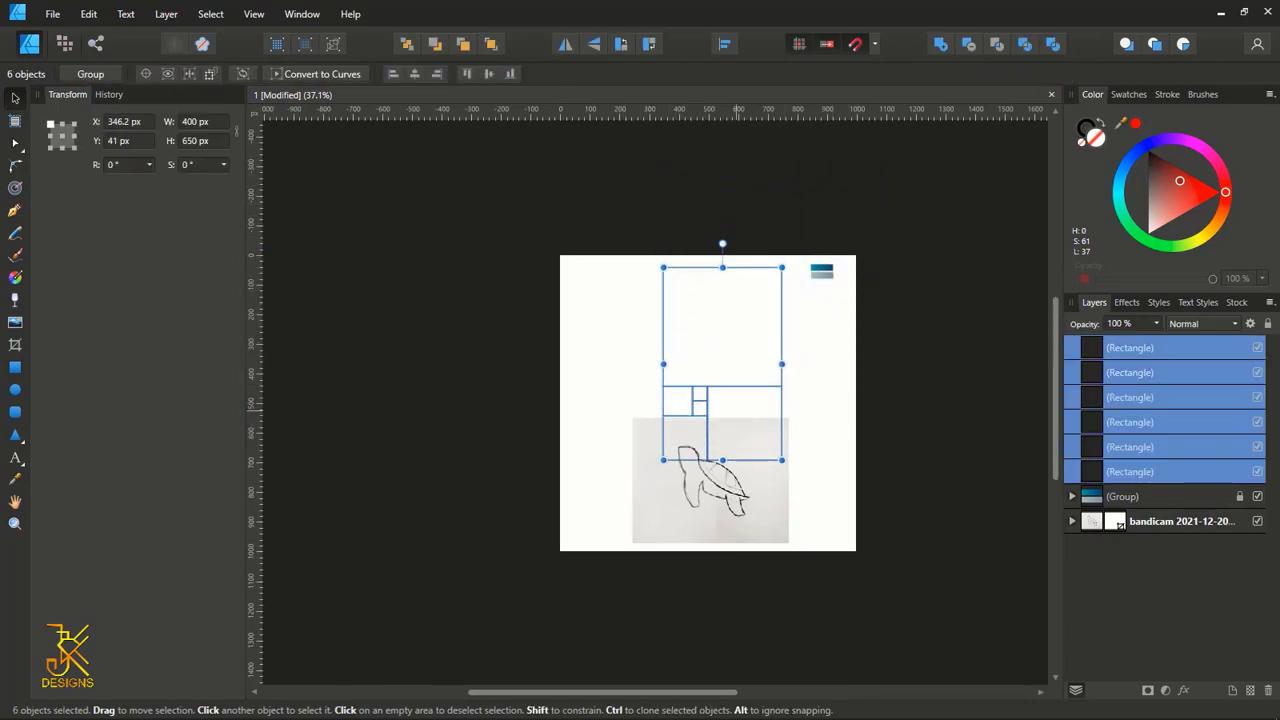
# - Hide the turtle sketch image layer and leave nothing selected
pyautogui.click(760, 499)
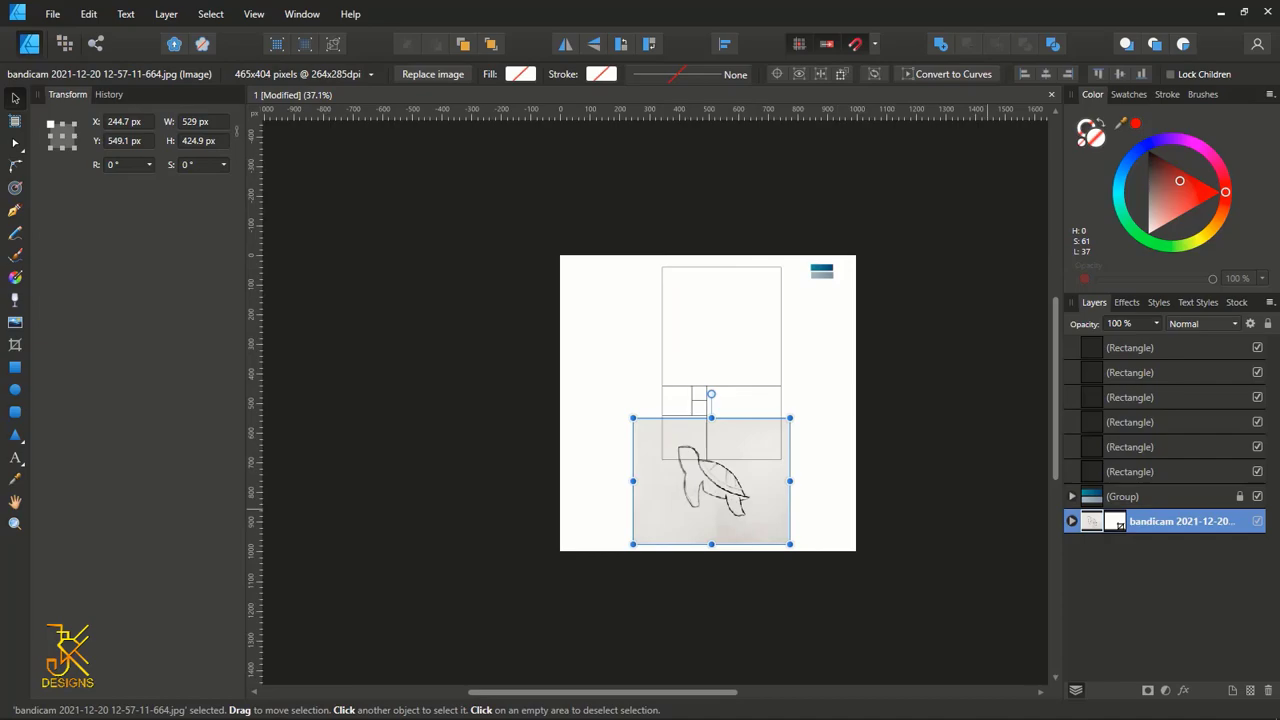
pyautogui.click(1257, 521)
pyautogui.click(590, 219)
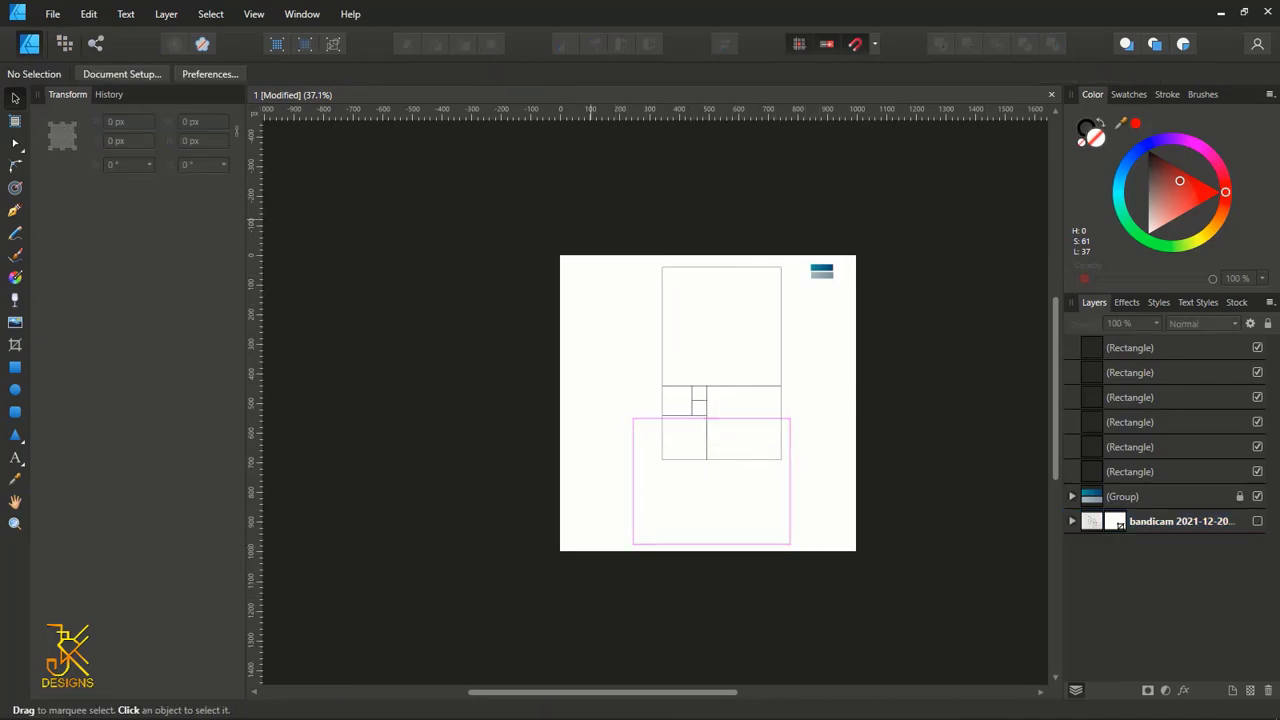
# - Move all six squares together to X 460.2 px, Y 192 px on the right half of the page
pyautogui.moveTo(590, 219); pyautogui.dragTo(824, 600)
pyautogui.moveTo(706, 315); pyautogui.dragTo(716, 356)
pyautogui.hscroll(-1, 738, 462)
pyautogui.hscroll(1, 738, 462)
pyautogui.scroll(1, 738, 462)
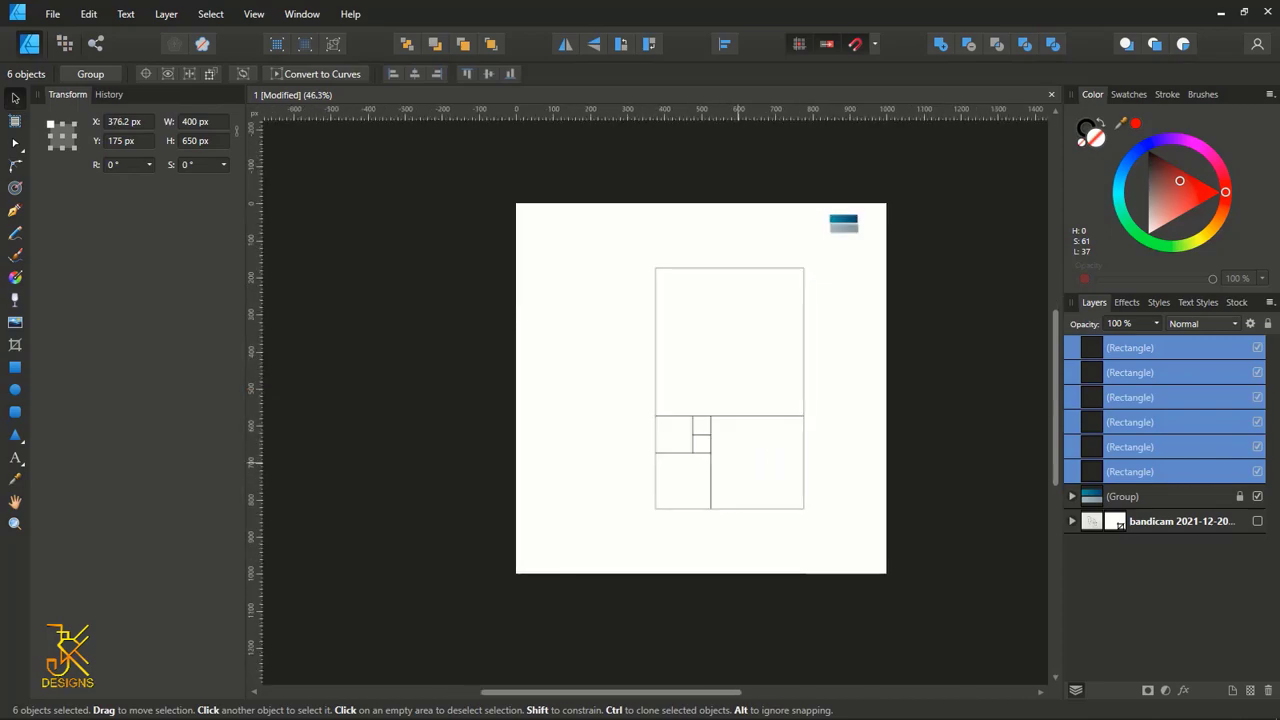
pyautogui.moveTo(738, 462); pyautogui.dragTo(769, 468)
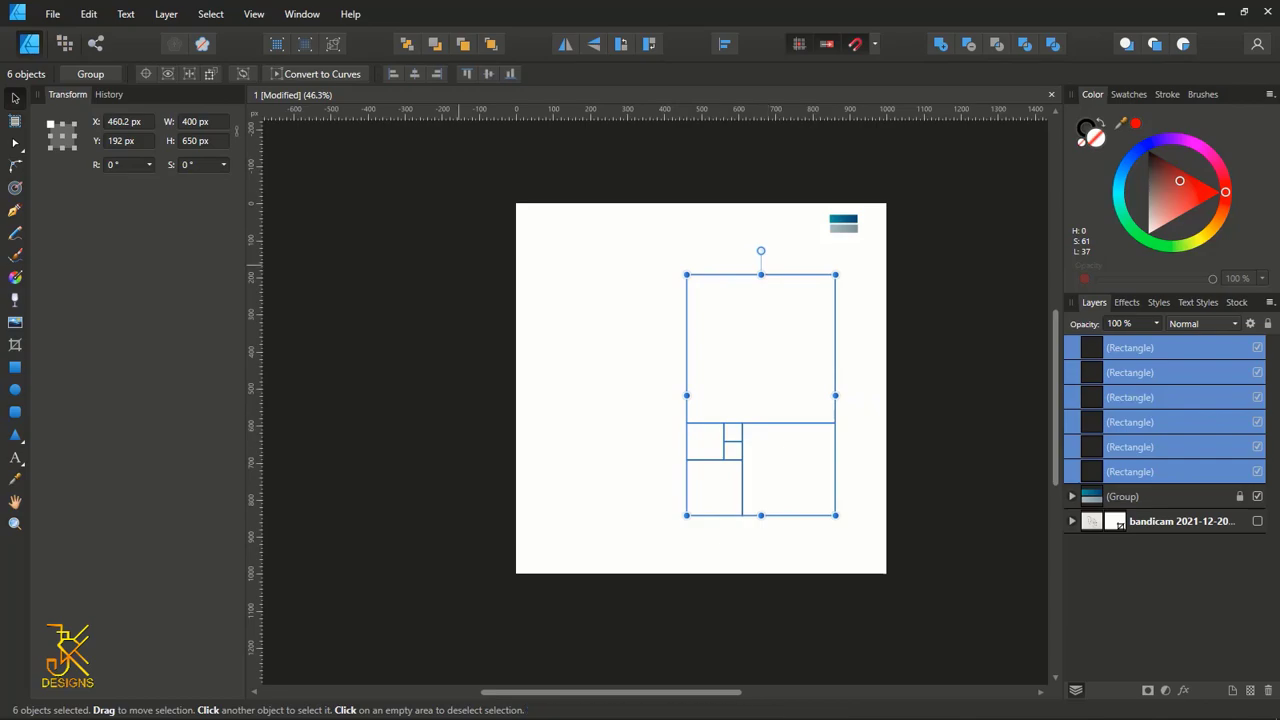
# - Draw a 650 × 650 px square against the left side of the arrangement, spanning its full height
pyautogui.press('m')
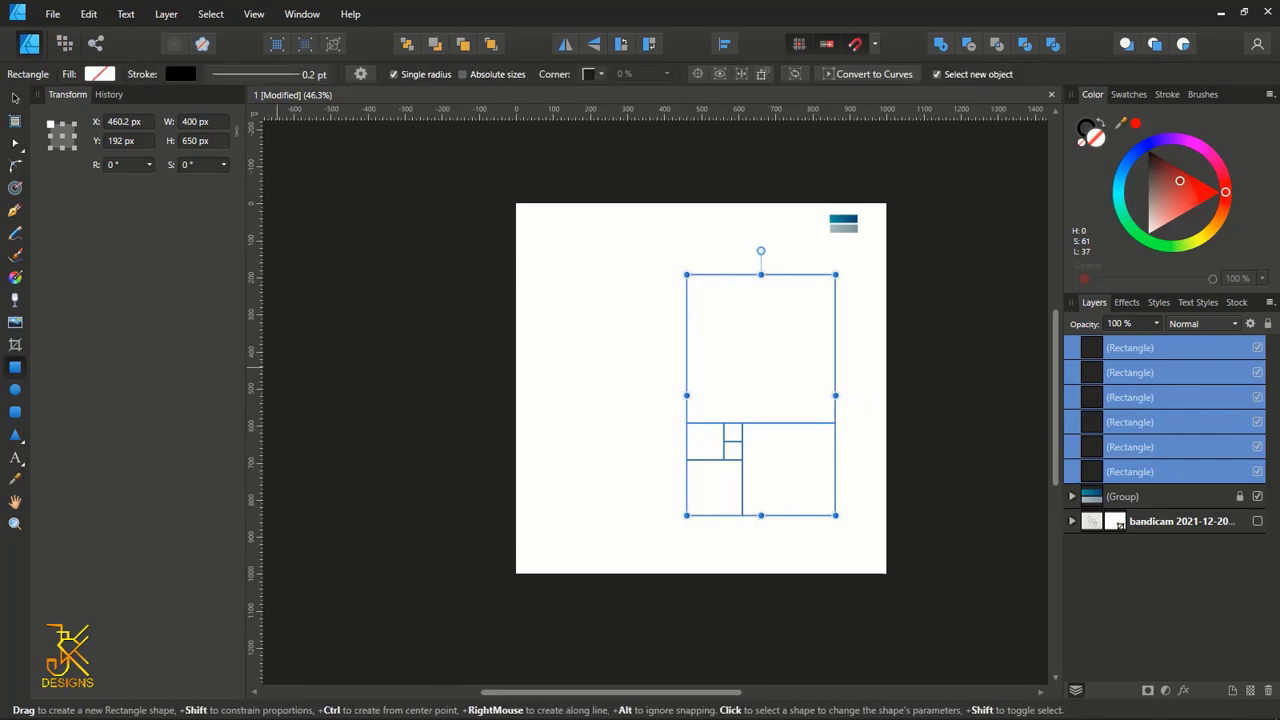
pyautogui.click(637, 469)
pyautogui.moveTo(686, 274); pyautogui.dragTo(446, 515)
# - Scale all seven squares together to 547 × 338.6 px and move them to X 89.2 px, Y 126.7 px
pyautogui.click(15, 98)
pyautogui.moveTo(406, 192); pyautogui.dragTo(959, 685)
pyautogui.moveTo(860, 618); pyautogui.dragTo(860, 618)
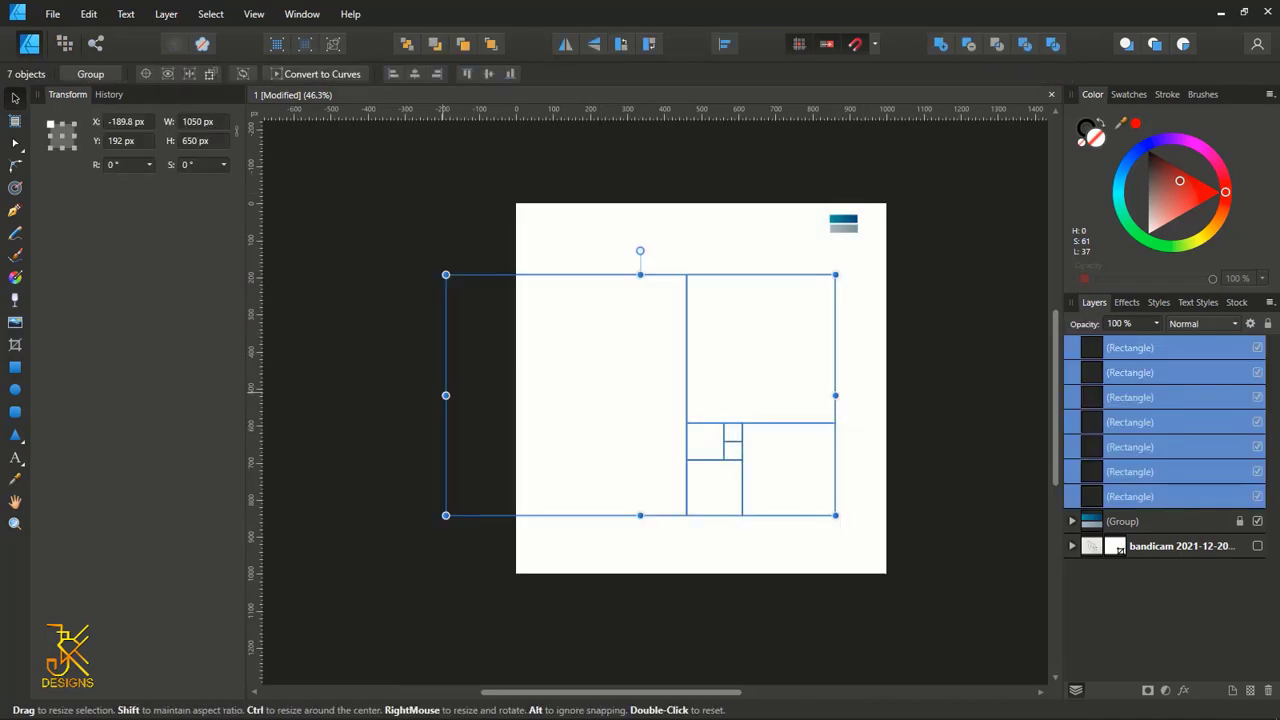
pyautogui.moveTo(446, 395); pyautogui.dragTo(632, 395)
pyautogui.keyDown('ctrl'); pyautogui.scroll(2, 711, 413); pyautogui.keyUp('ctrl')
pyautogui.moveTo(810, 414); pyautogui.dragTo(680, 286)
pyautogui.keyDown('ctrl'); pyautogui.scroll(-1, 817, 268); pyautogui.keyUp('ctrl')
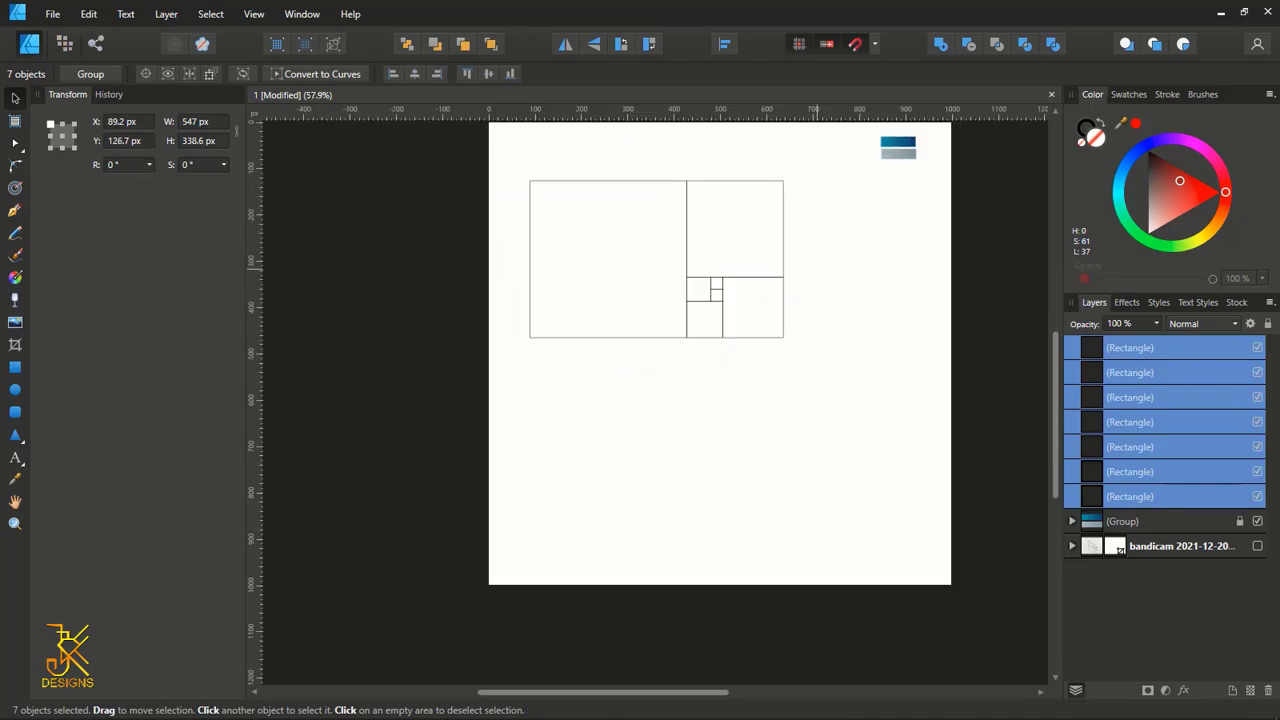
pyautogui.click(817, 268)
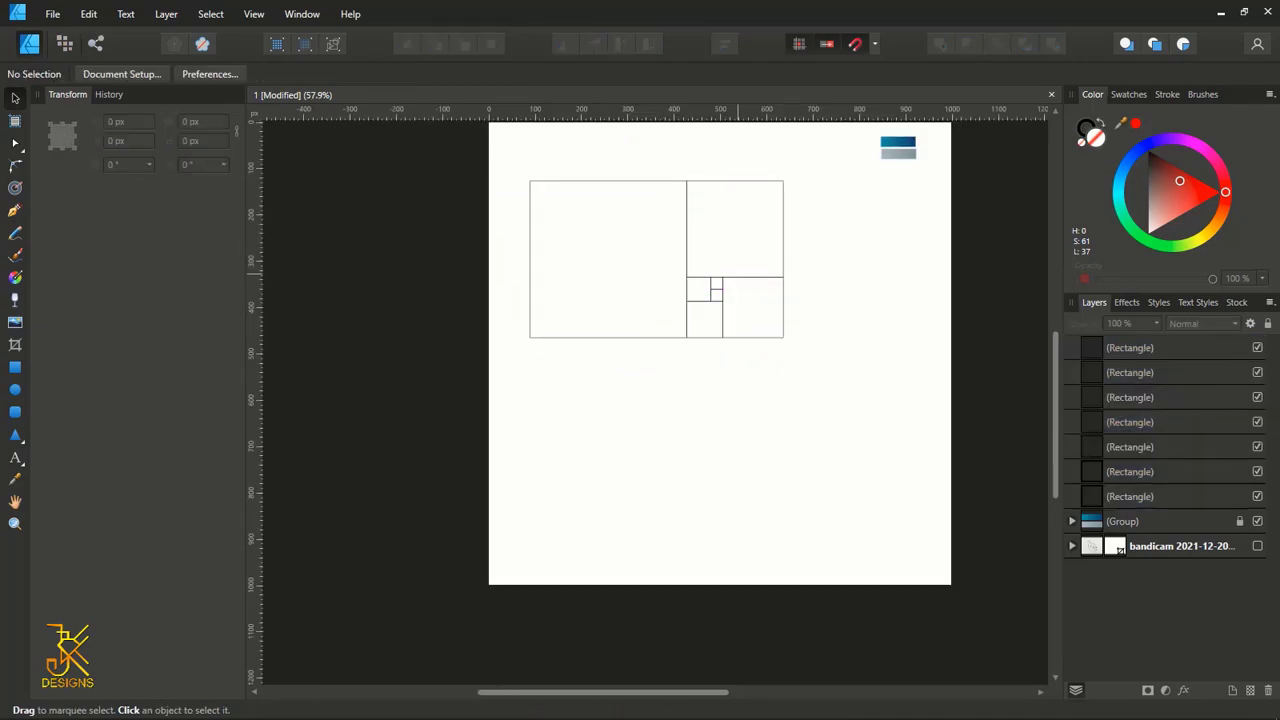
# - Draw a 338.6 px circle inscribed in the largest square with the Ellipse tool
pyautogui.scroll(2, 738, 262)
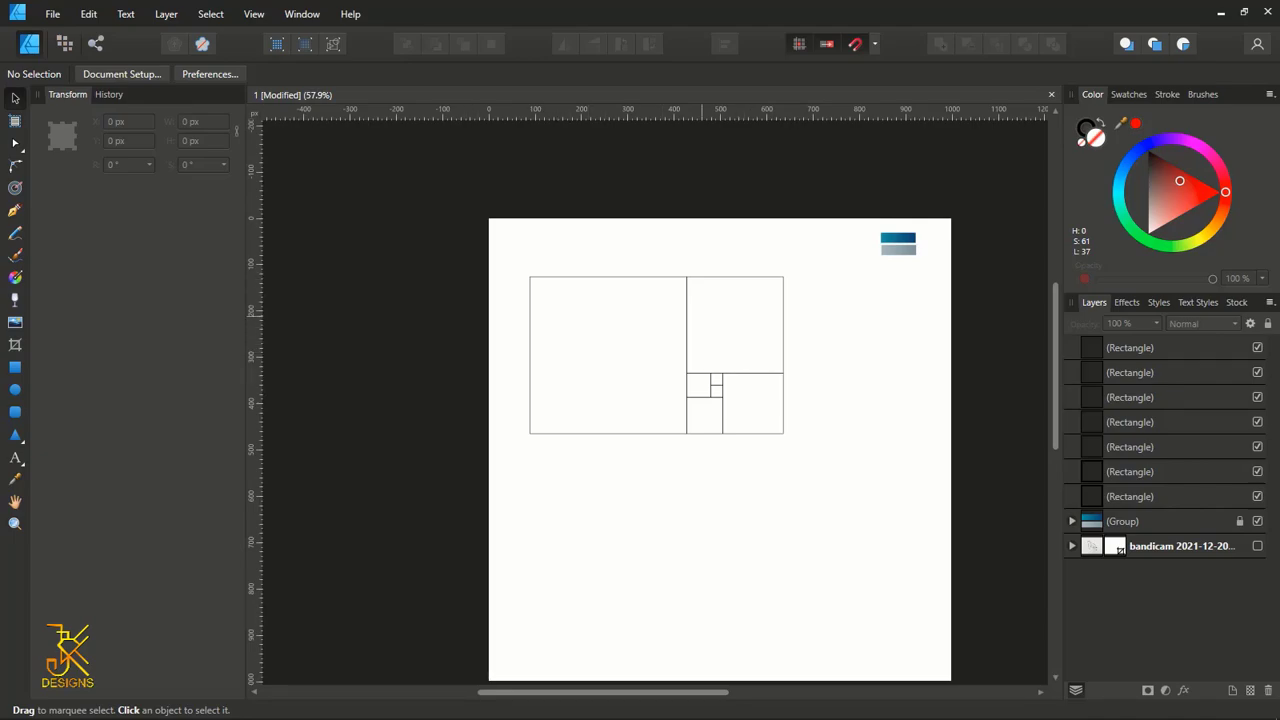
pyautogui.moveTo(798, 439); pyautogui.dragTo(791, 416)
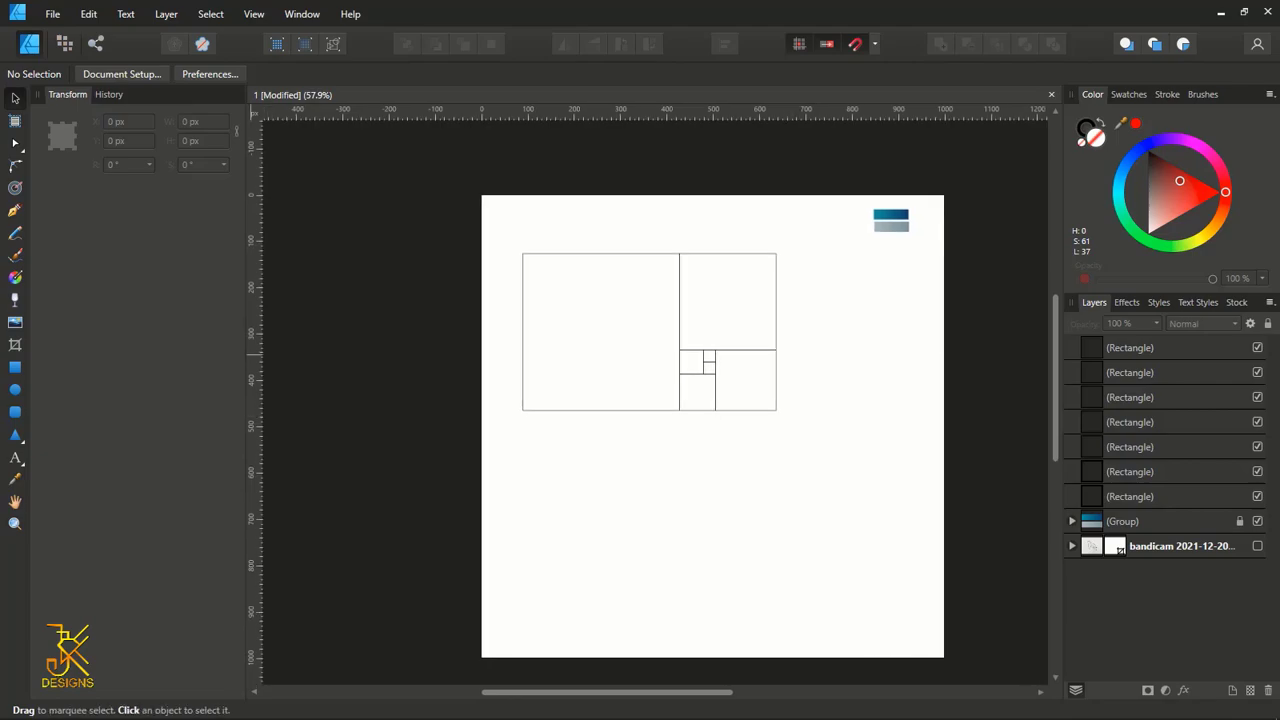
pyautogui.click(15, 389)
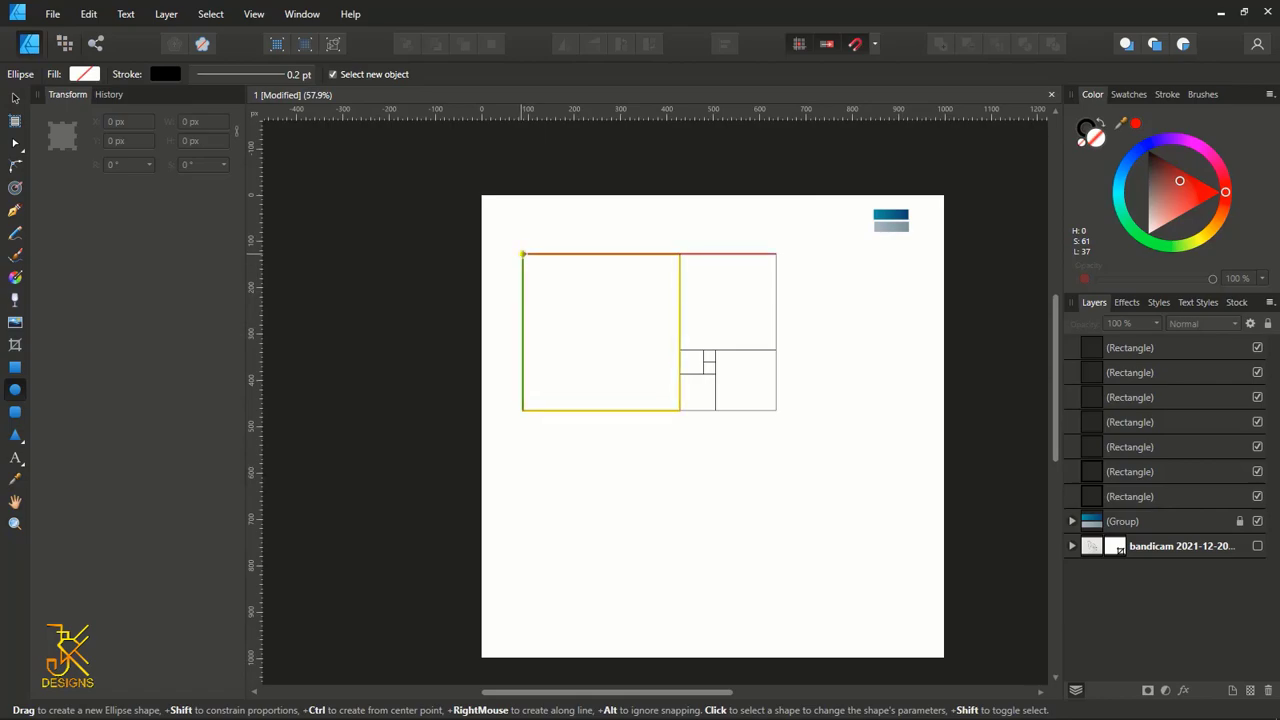
pyautogui.moveTo(522, 254); pyautogui.dragTo(679, 410)
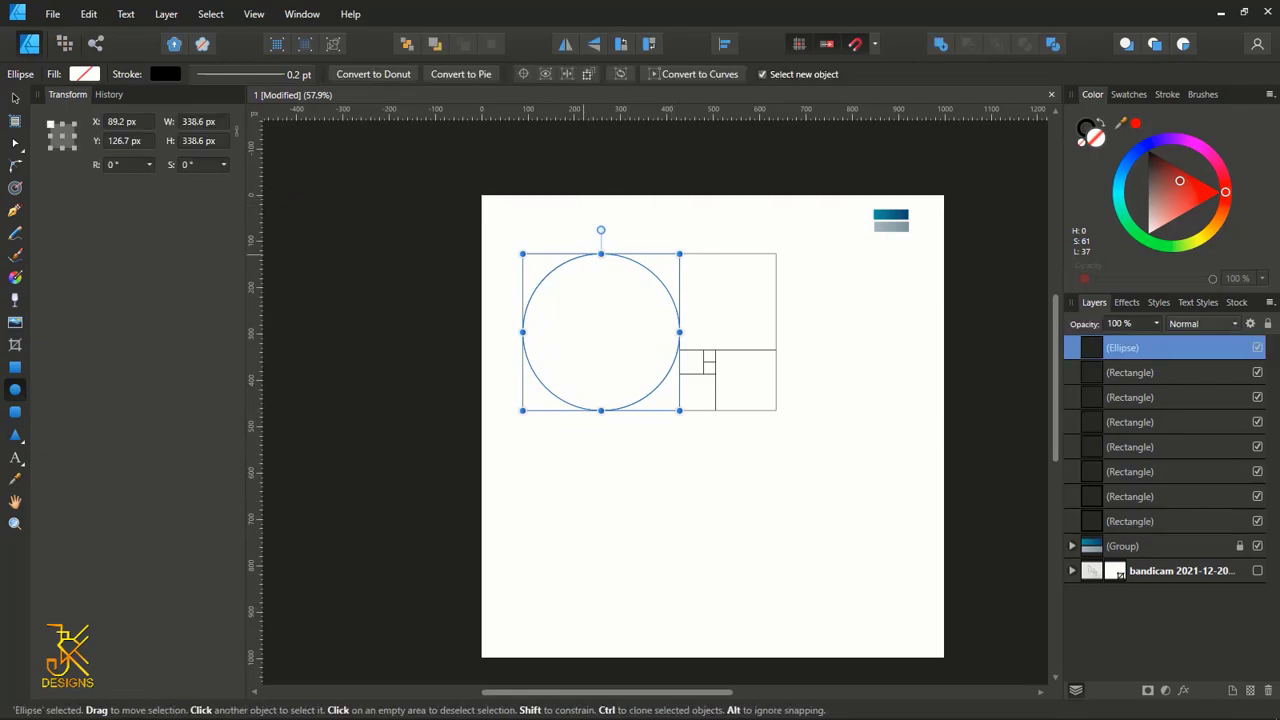
# - Inscribe circles of 208.4, 130.2 and 78.1 px in the next three smaller squares, in descending order
pyautogui.scroll(4, 574, 304)
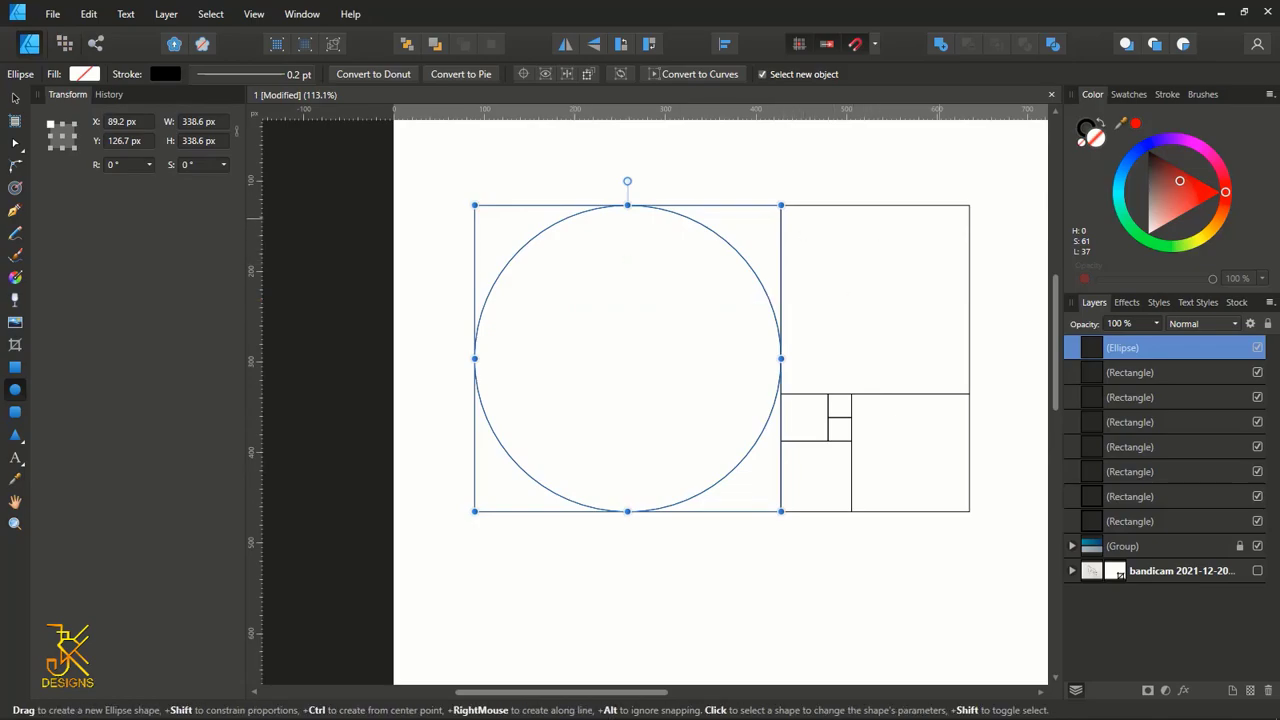
pyautogui.moveTo(969, 213); pyautogui.dragTo(755, 385)
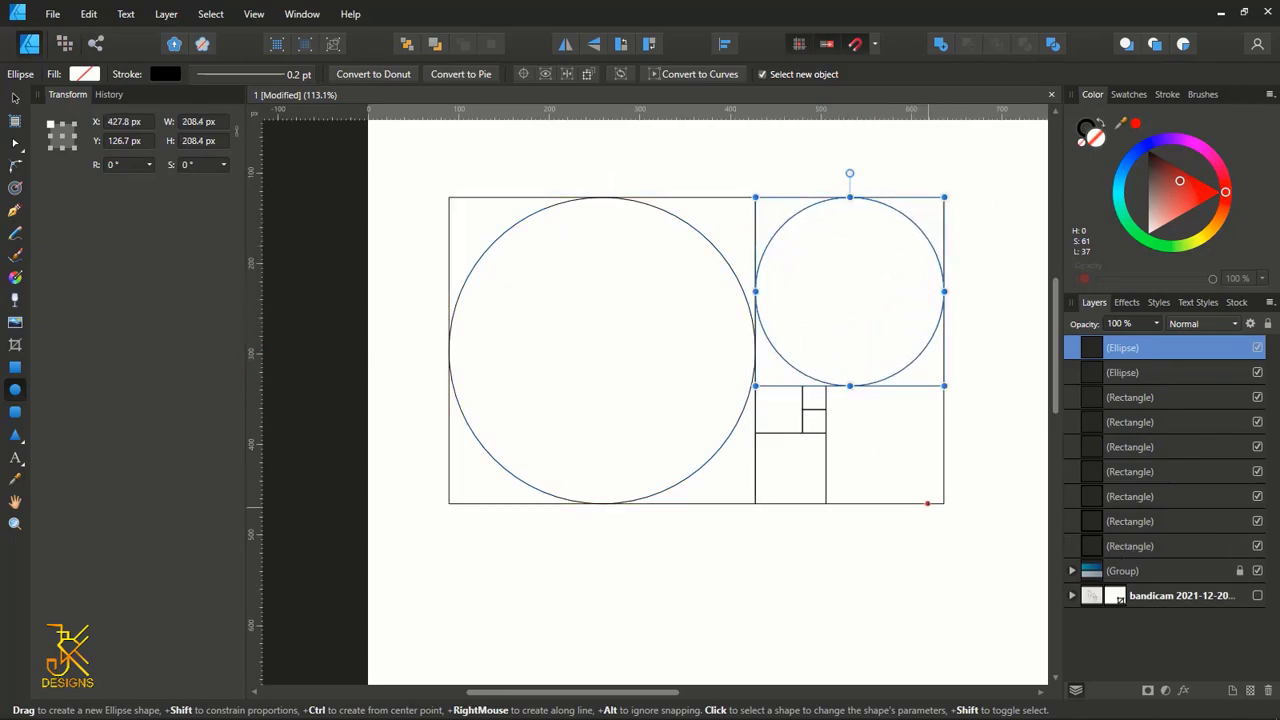
pyautogui.moveTo(944, 503); pyautogui.dragTo(826, 385)
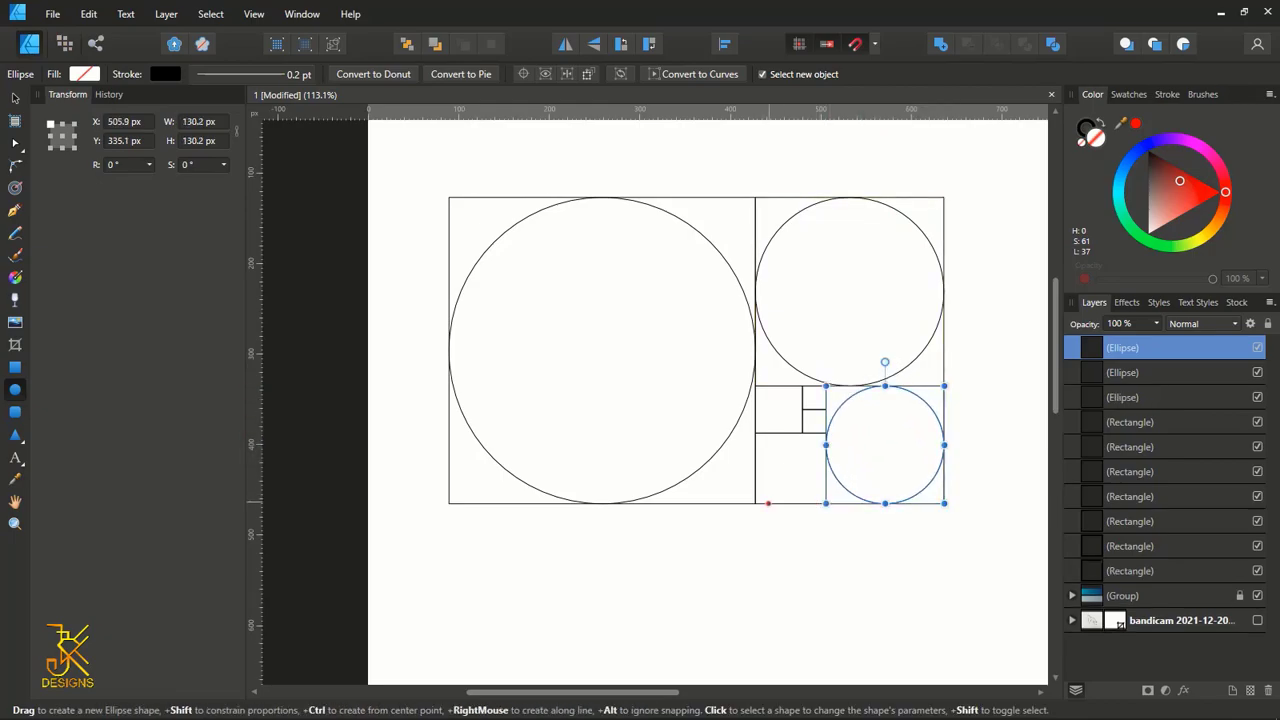
pyautogui.moveTo(755, 503); pyautogui.dragTo(826, 432)
pyautogui.scroll(4, 780, 411)
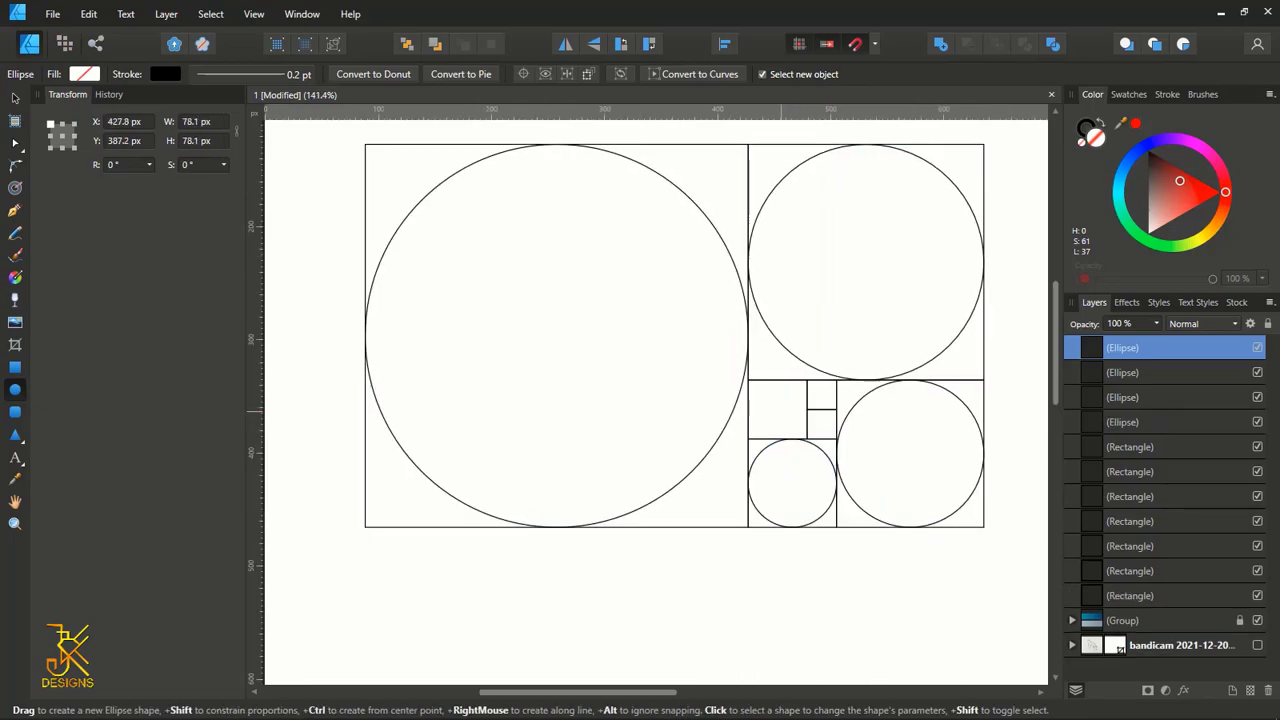
# - Inscribe circles in the three remaining small squares, 26 px each in the two smallest, using the Ellipse tool
pyautogui.moveTo(733, 363); pyautogui.dragTo(823, 453)
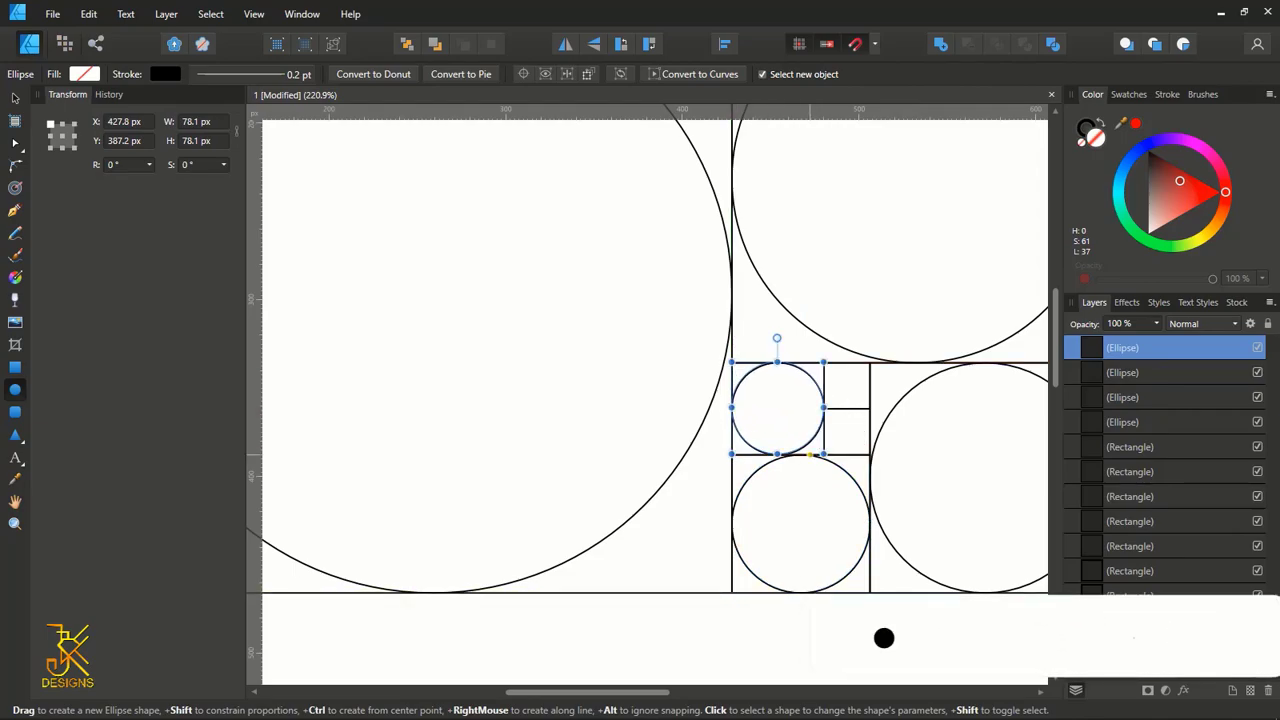
pyautogui.moveTo(824, 362); pyautogui.dragTo(870, 408)
pyautogui.moveTo(870, 454); pyautogui.dragTo(824, 408)
pyautogui.scroll(-5, 824, 408)
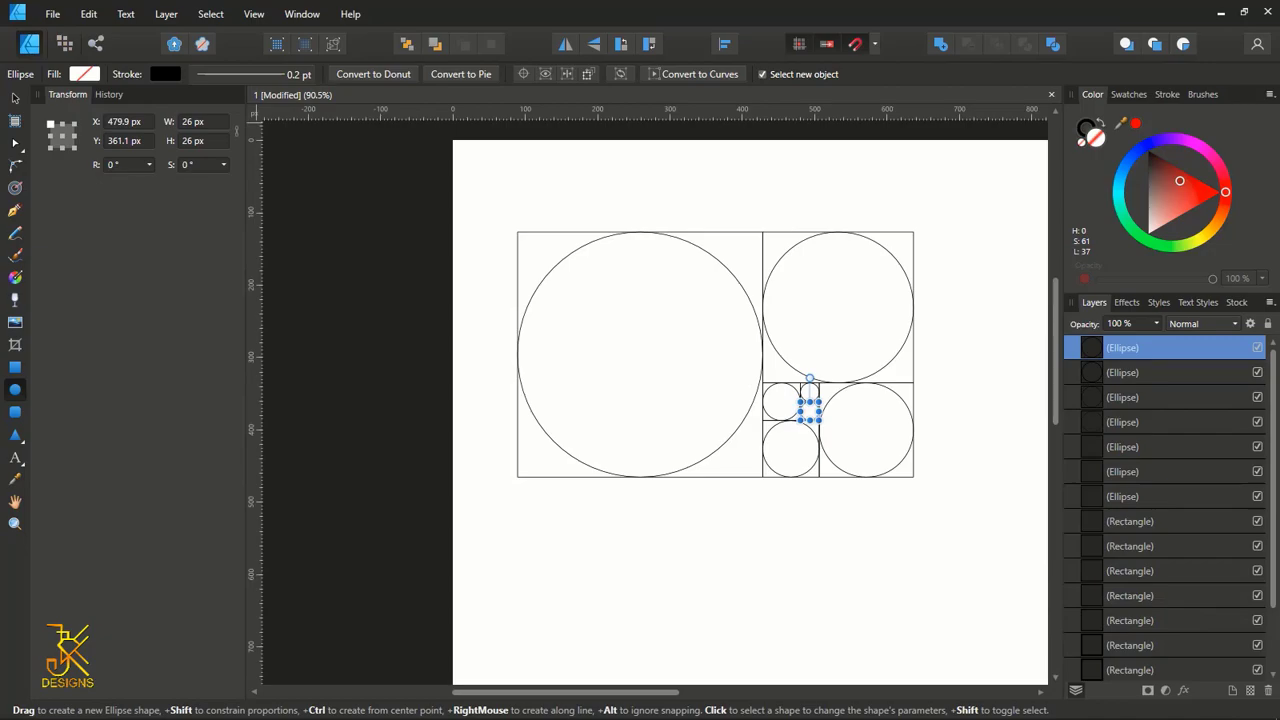
# - Move all the squares and circles together to X 44.2 px, Y 62.7 px
pyautogui.press('v')
pyautogui.scroll(-2, 862, 497)
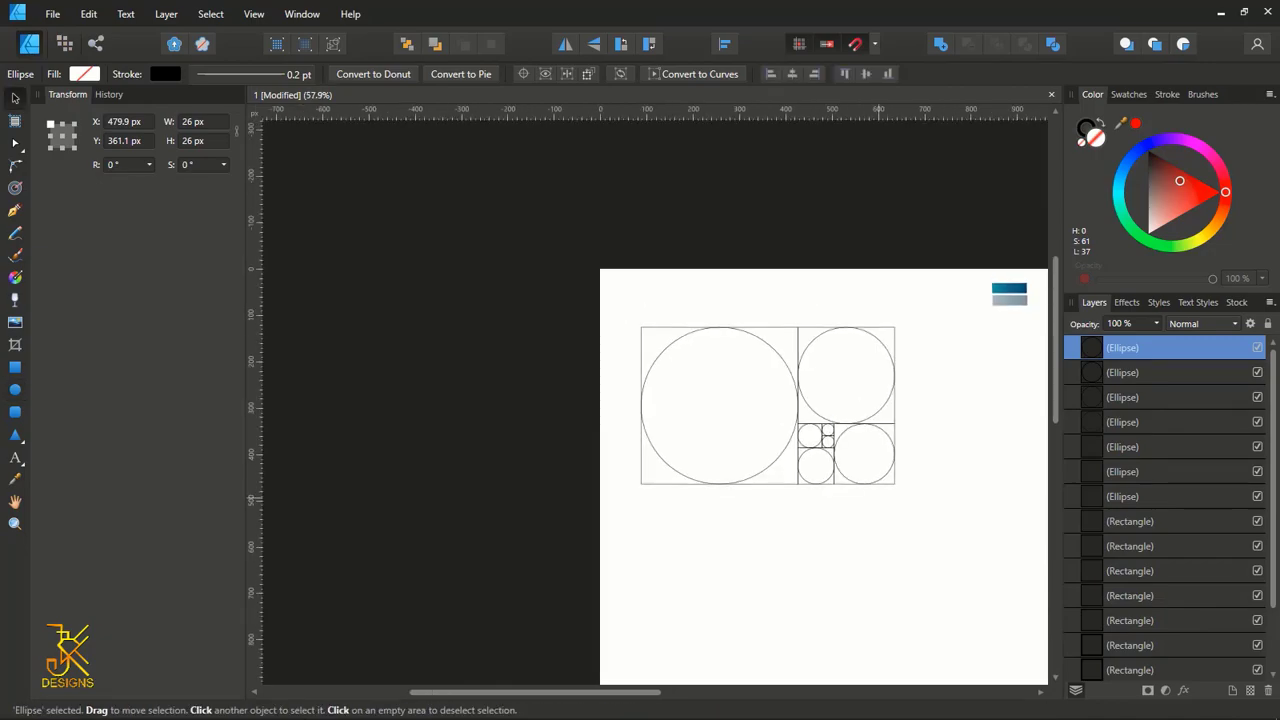
pyautogui.moveTo(943, 516)
pyautogui.mouseDown()
pyautogui.moveTo(887, 444)
pyautogui.moveTo(578, 228)
pyautogui.mouseUp()
pyautogui.moveTo(758, 358); pyautogui.dragTo(737, 328)
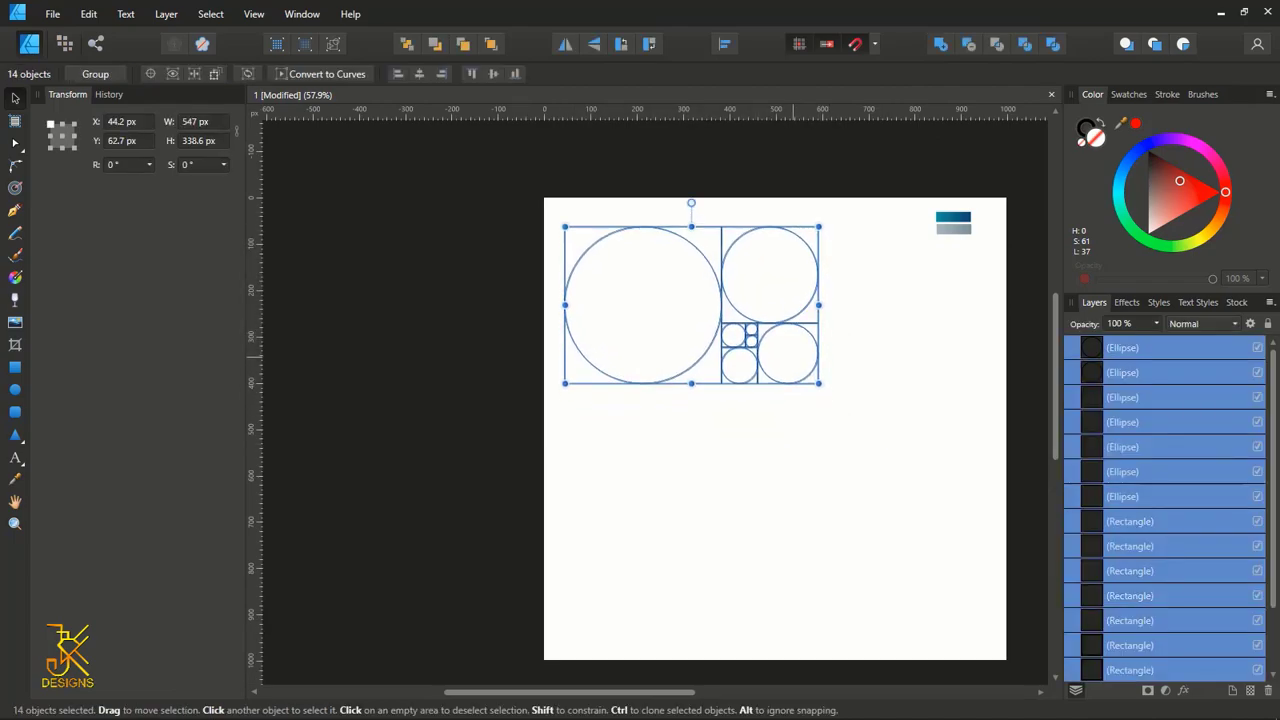
pyautogui.click(971, 428)
# - Show the hidden turtle sketch image and position it at X 261.6 px, Y 475.1 px
pyautogui.scroll(-1, 1165, 508)
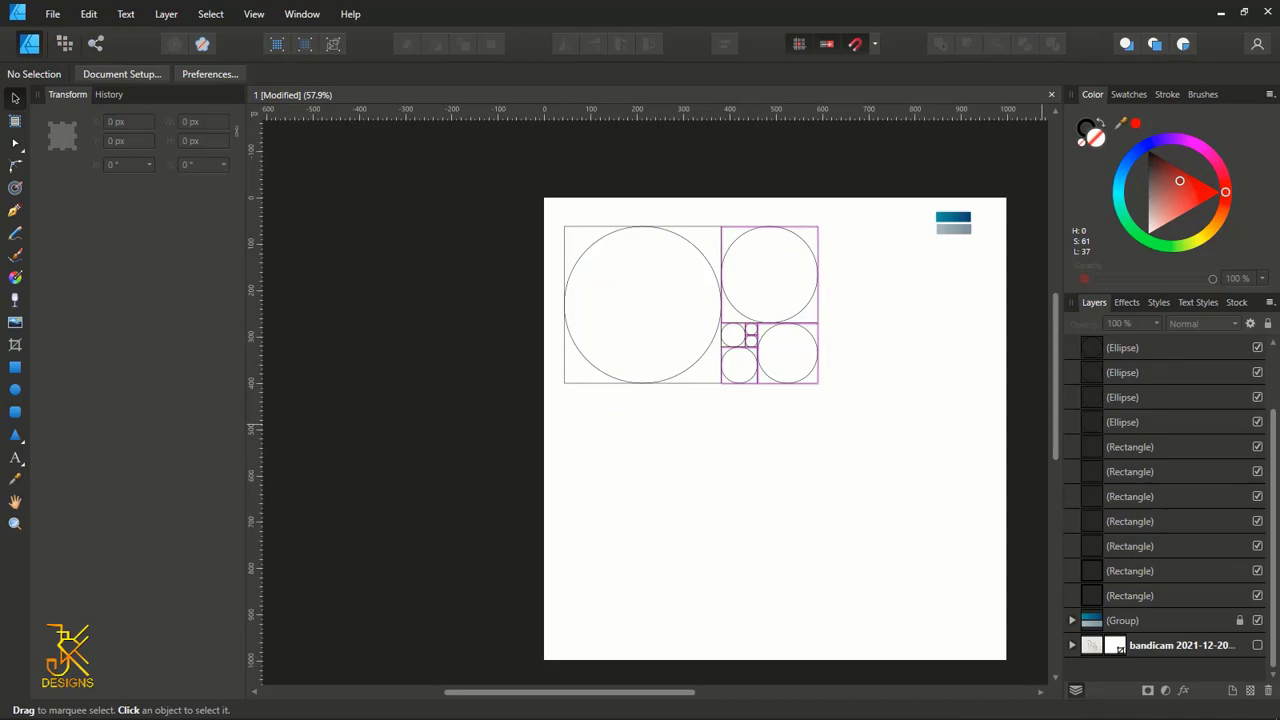
pyautogui.click(1257, 645)
pyautogui.moveTo(814, 578); pyautogui.dragTo(822, 544)
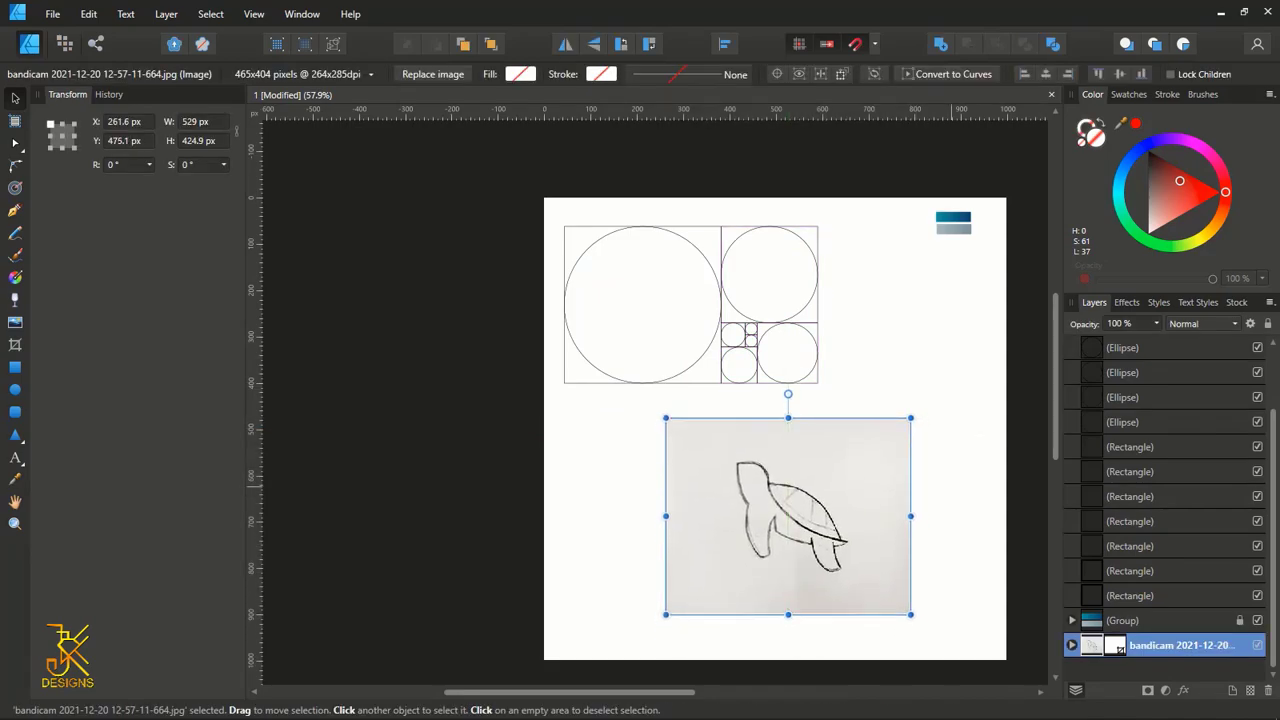
pyautogui.click(951, 486)
pyautogui.scroll(-2, 972, 484)
pyautogui.scroll(3, 973, 484)
pyautogui.moveTo(953, 531); pyautogui.dragTo(936, 482)
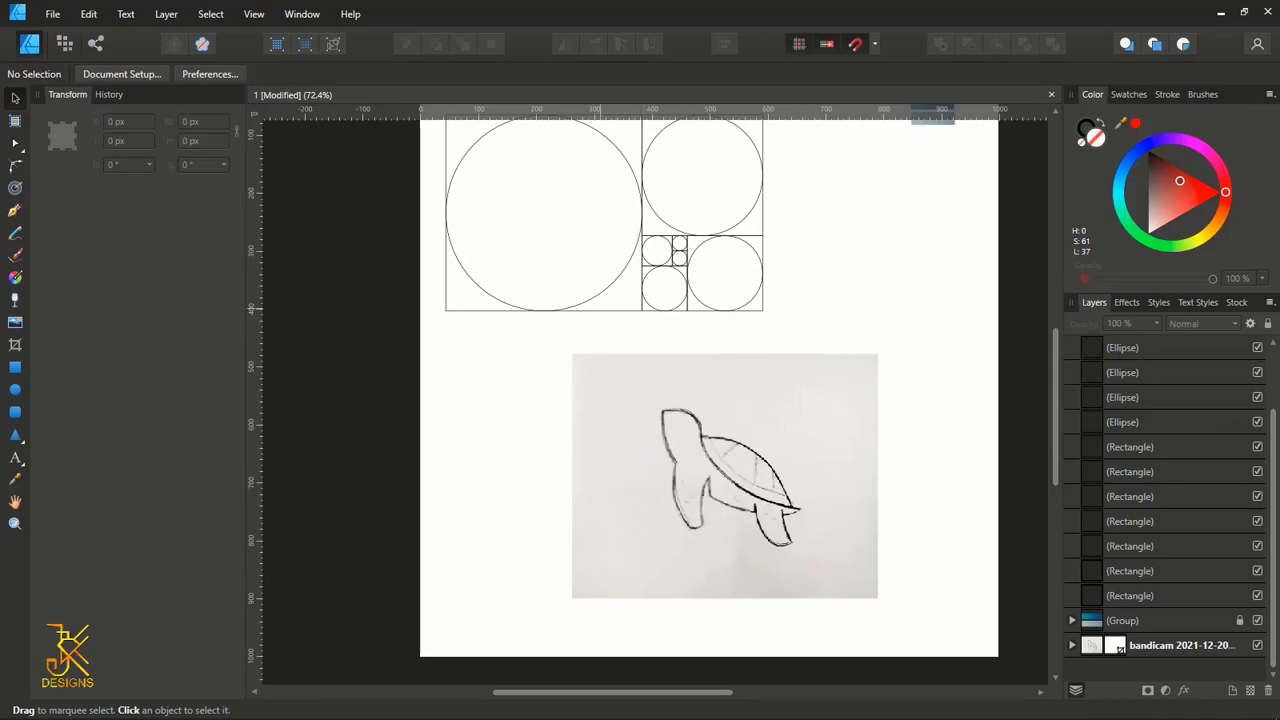
# - Move the largest circle over the turtle sketch as a size reference, at X 356.7 px, Y 518.2 px
pyautogui.click(601, 294)
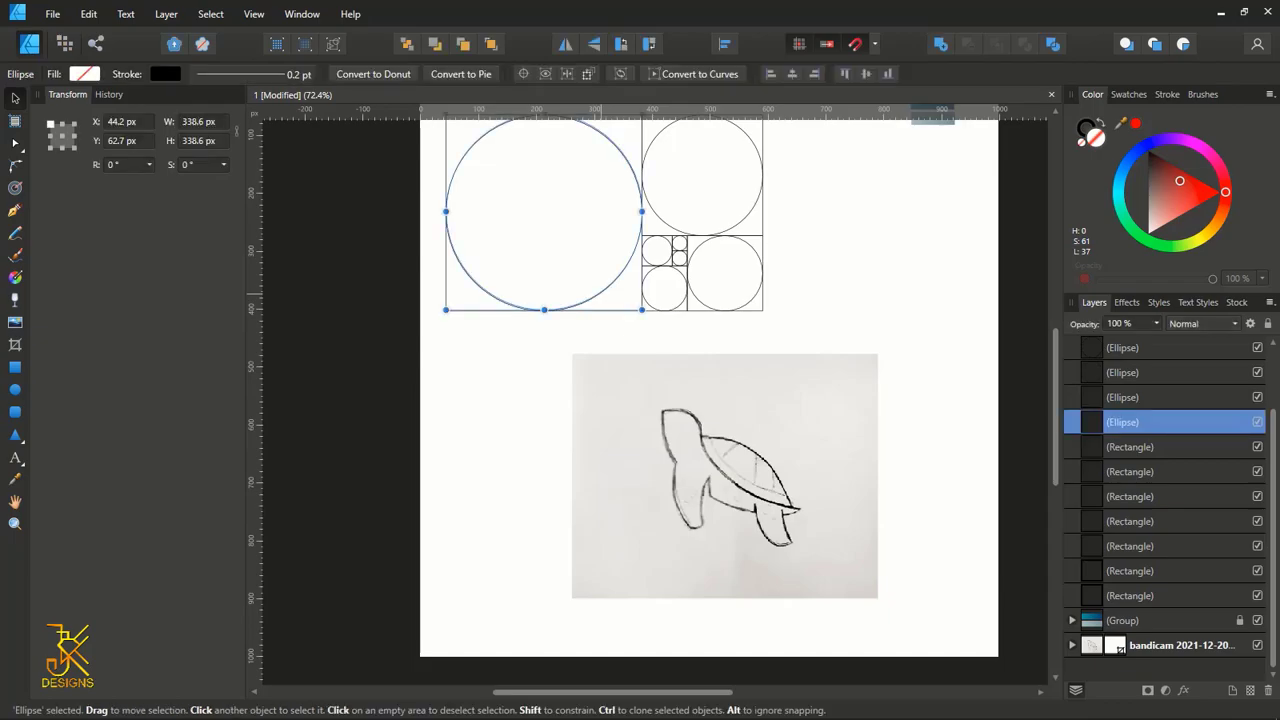
pyautogui.hotkey('shift', 'Down')
pyautogui.moveTo(672, 450); pyautogui.dragTo(725, 475)
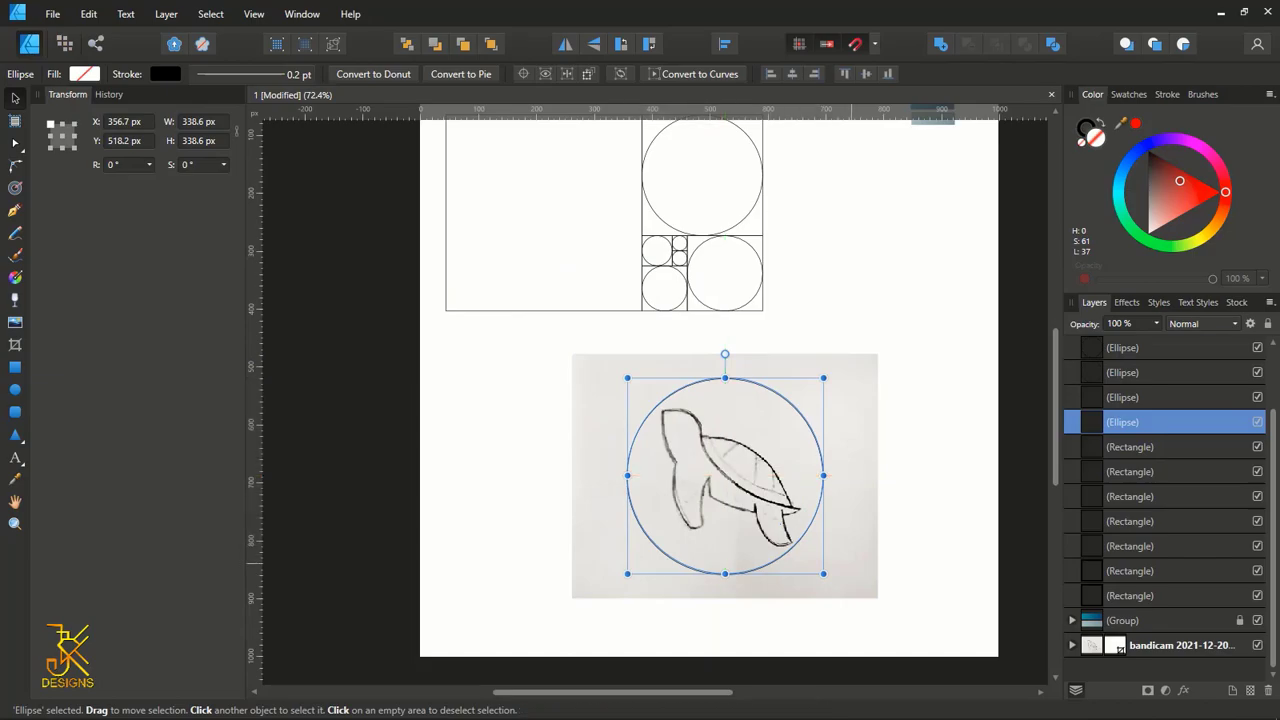
# - Scale the turtle sketch image down to 508 × 408 px, keeping it centred around the circle
pyautogui.click(850, 562)
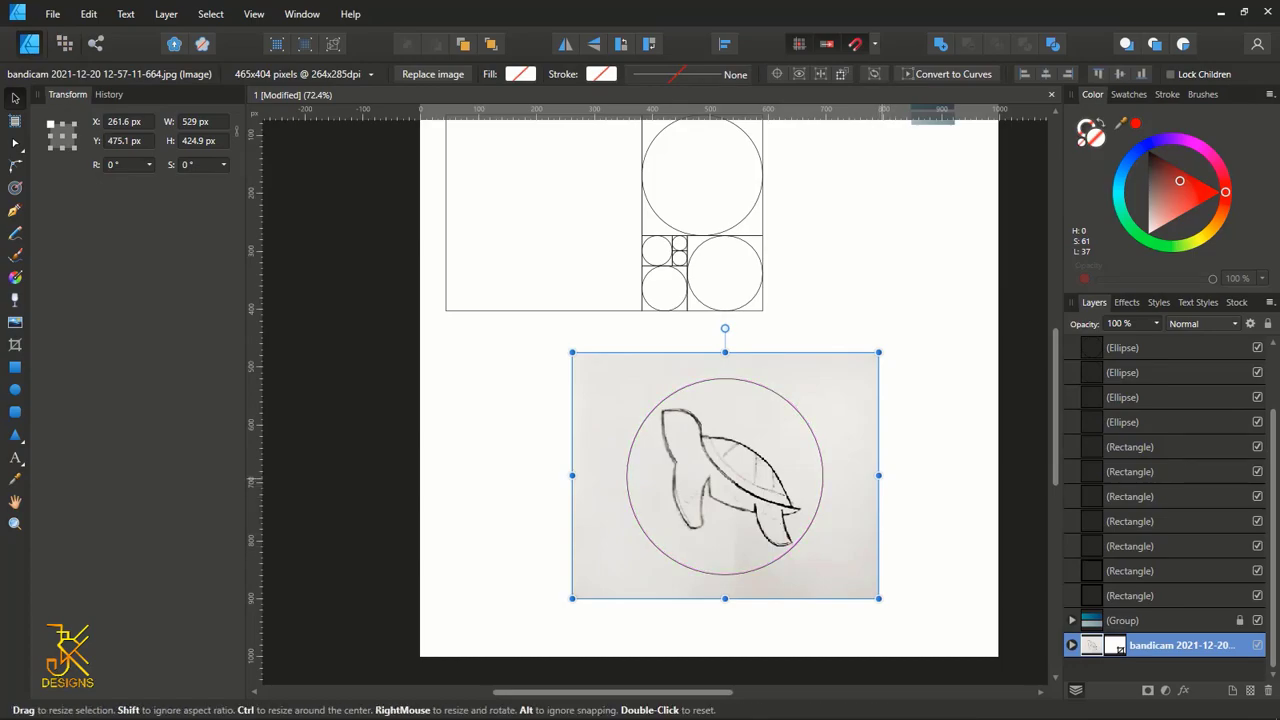
pyautogui.moveTo(878, 475)
pyautogui.mouseDown()
pyautogui.moveTo(853, 475)
pyautogui.moveTo(866, 475)
pyautogui.mouseUp()
pyautogui.moveTo(742, 498); pyautogui.dragTo(748, 498)
pyautogui.click(1010, 404)
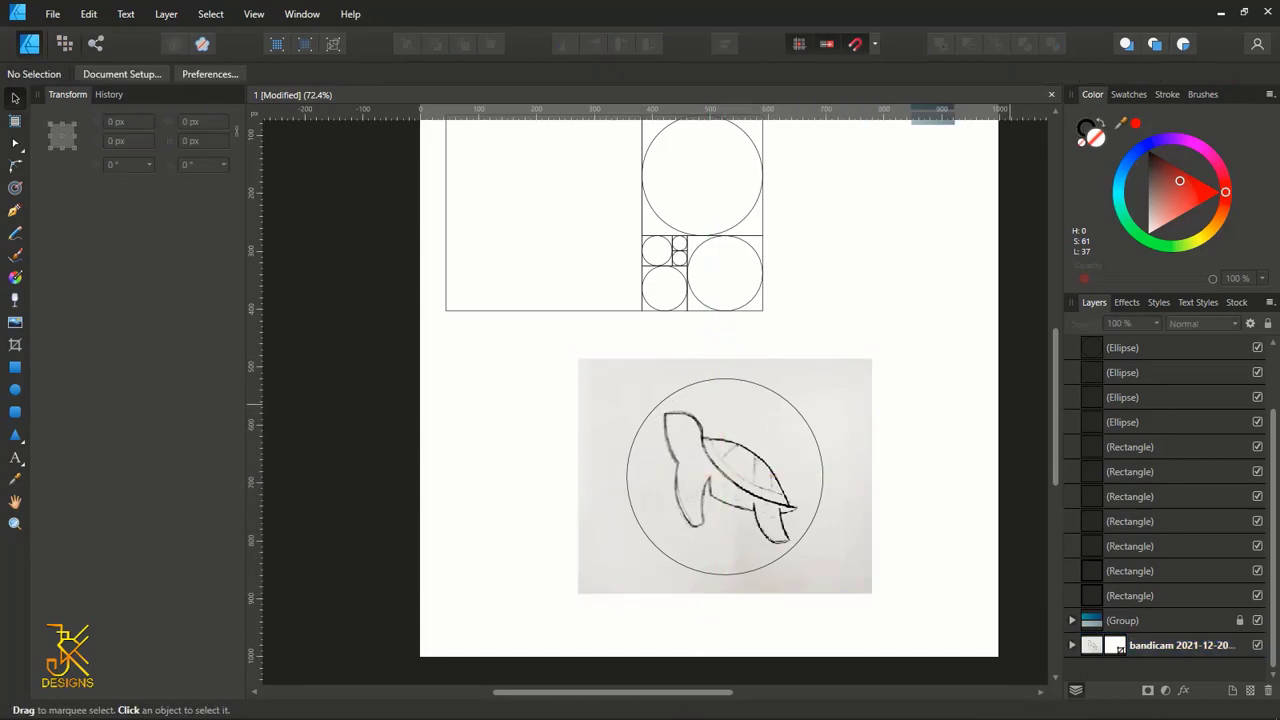
# - Return the 338.6 px circle to its place inside the largest square, at X 44.2 px, Y 62.7 px
pyautogui.moveTo(794, 412); pyautogui.dragTo(606, 171)
pyautogui.scroll(1, 572, 257)
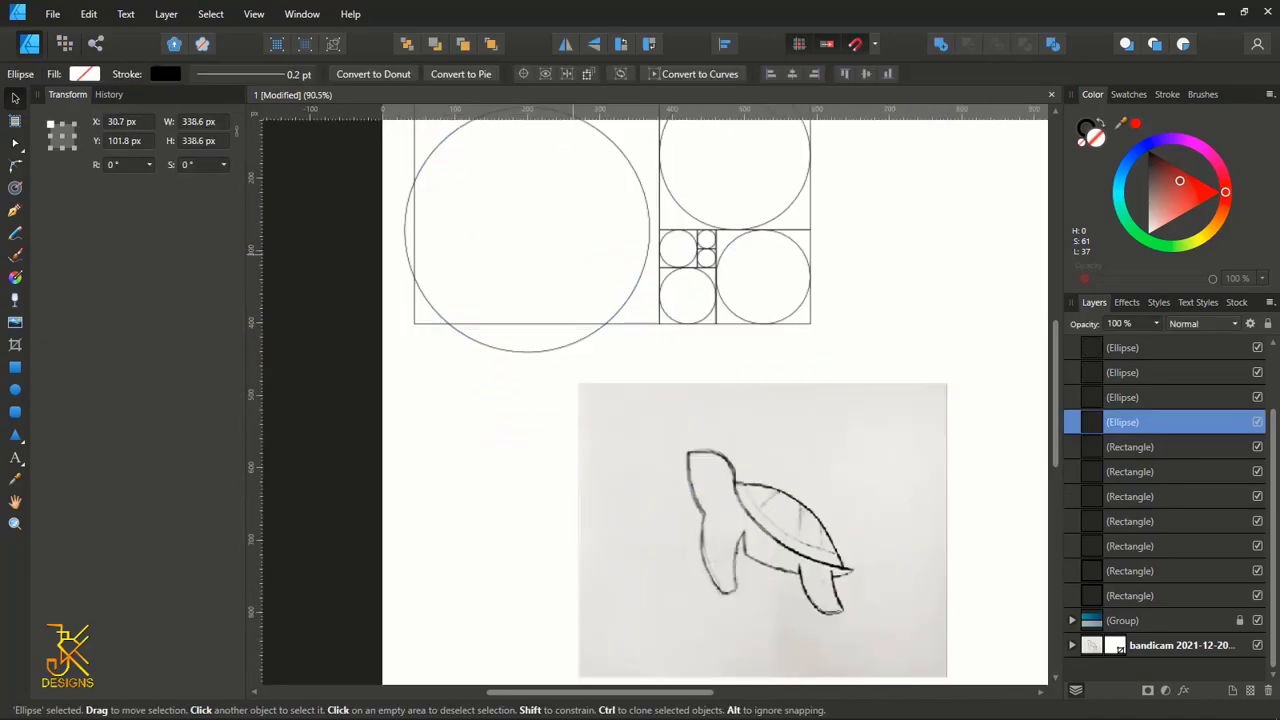
pyautogui.scroll(-2, 573, 255)
pyautogui.moveTo(573, 255)
pyautogui.mouseDown()
pyautogui.moveTo(597, 244)
pyautogui.moveTo(582, 240)
pyautogui.mouseUp()
pyautogui.scroll(1, 704, 305)
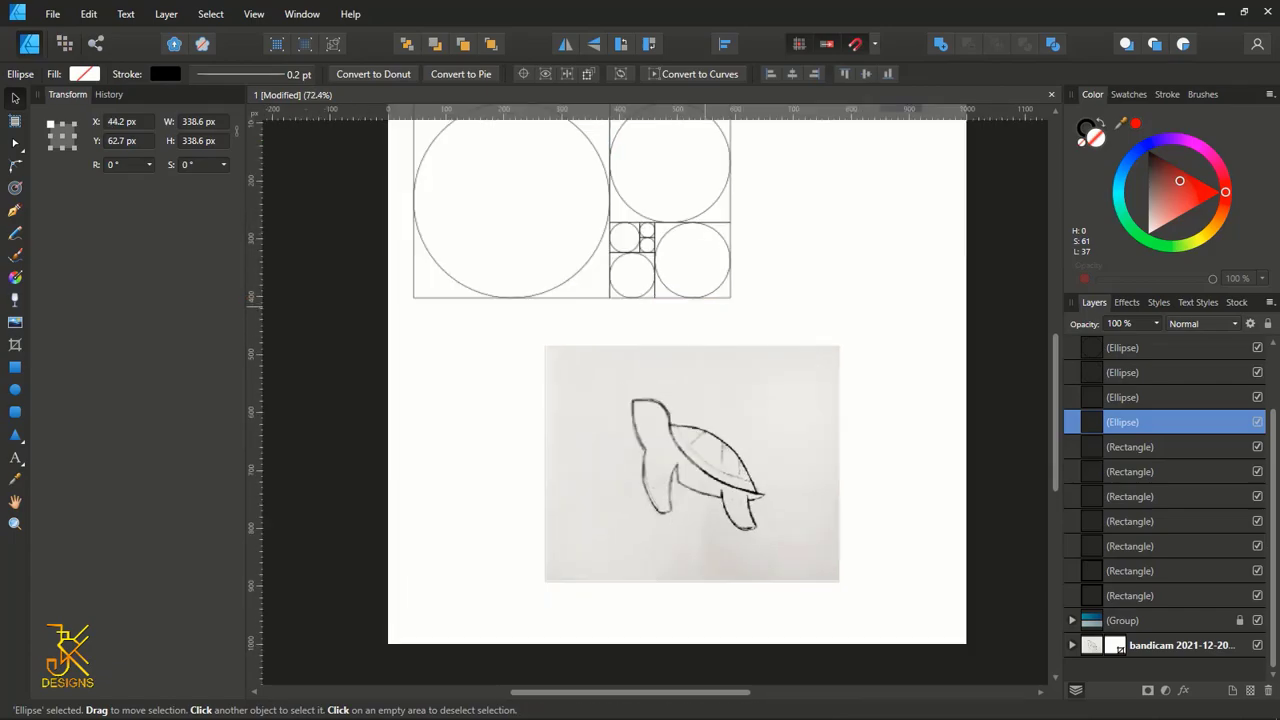
# - Move the whole arrangement of squares and circles up to X 34.2 px, Y 15.7 px
pyautogui.scroll(1, 704, 305)
pyautogui.moveTo(768, 390); pyautogui.dragTo(380, 146)
pyautogui.moveTo(574, 271); pyautogui.dragTo(567, 246)
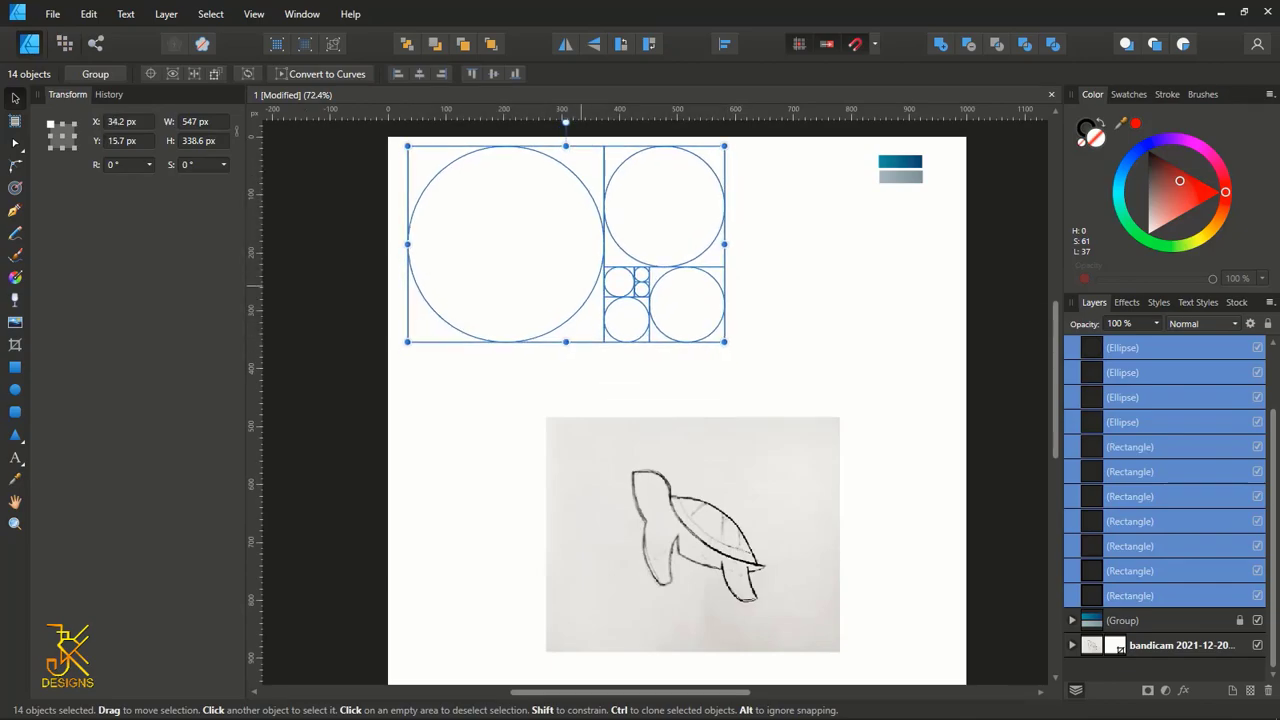
# - Move the turtle sketch image closer beneath the arrangement, to X 278.1 px, Y 393.5 px
pyautogui.scroll(-1, 676, 400)
pyautogui.click(692, 468)
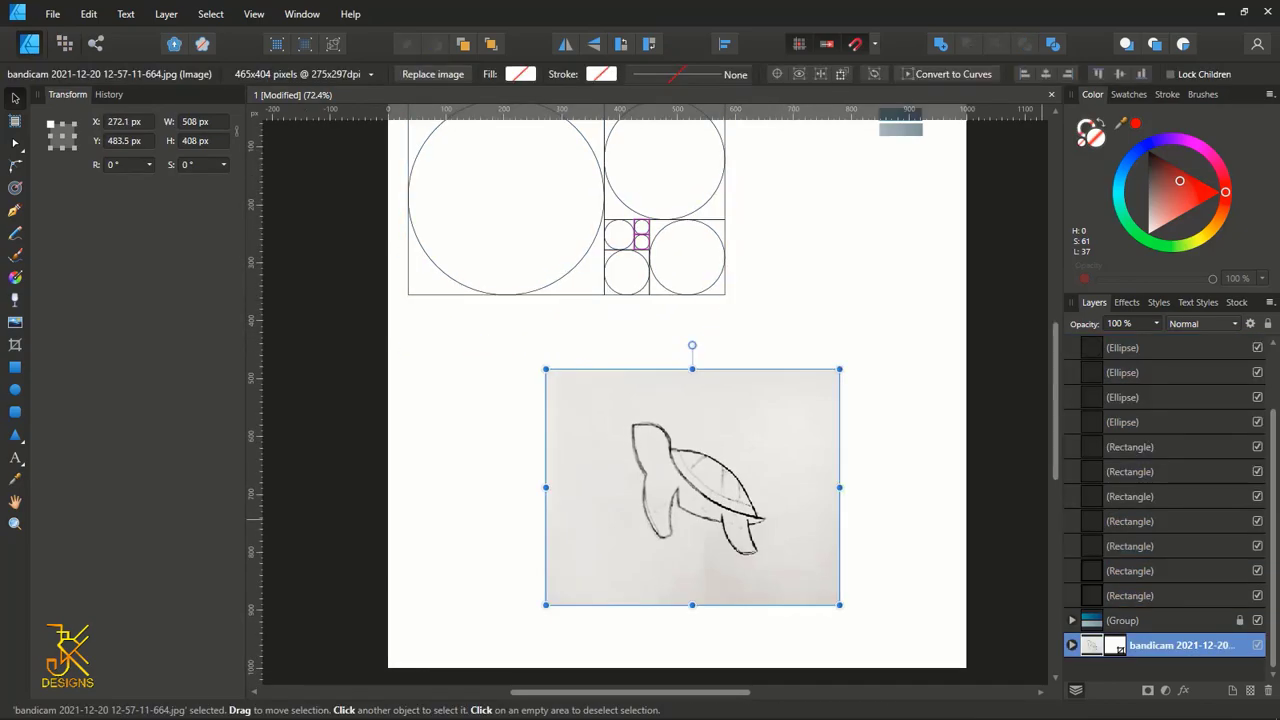
pyautogui.moveTo(682, 526); pyautogui.dragTo(686, 474)
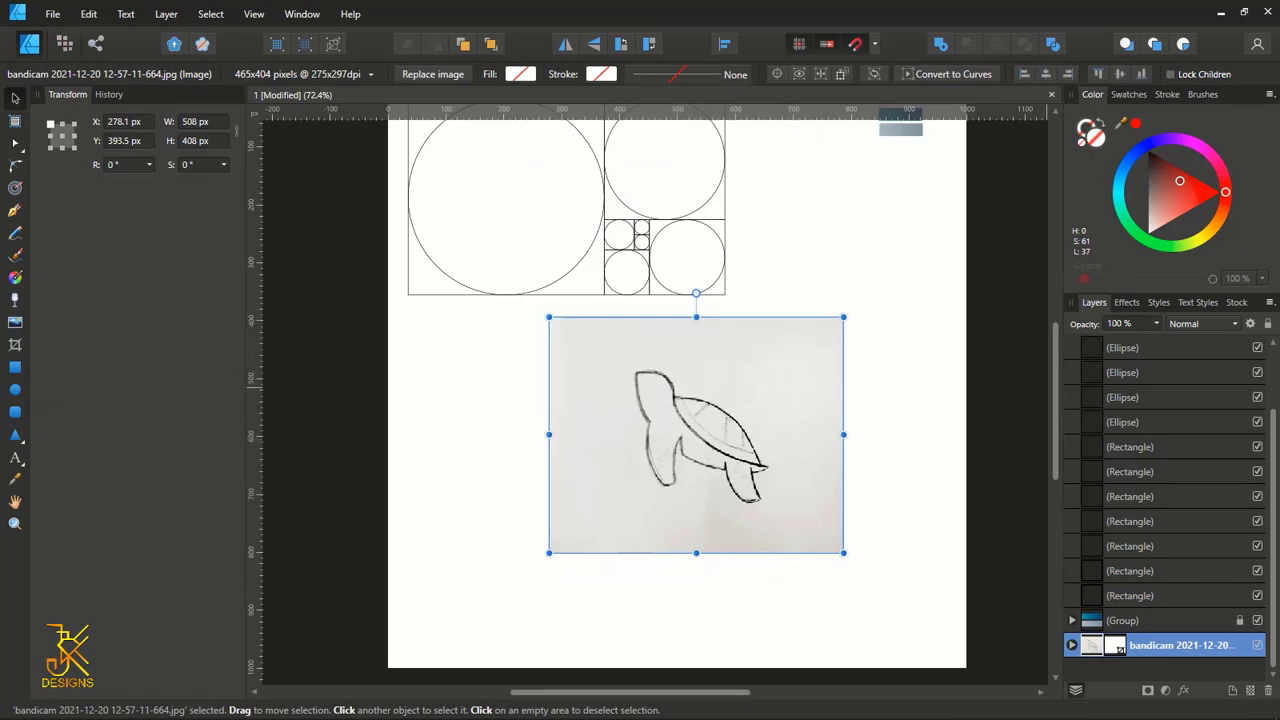
# - Set the sketch image's opacity to 70% and lock its layer
pyautogui.click(1156, 323)
pyautogui.click(1156, 323)
pyautogui.click(1127, 323)
pyautogui.write('70')
pyautogui.press('Return')
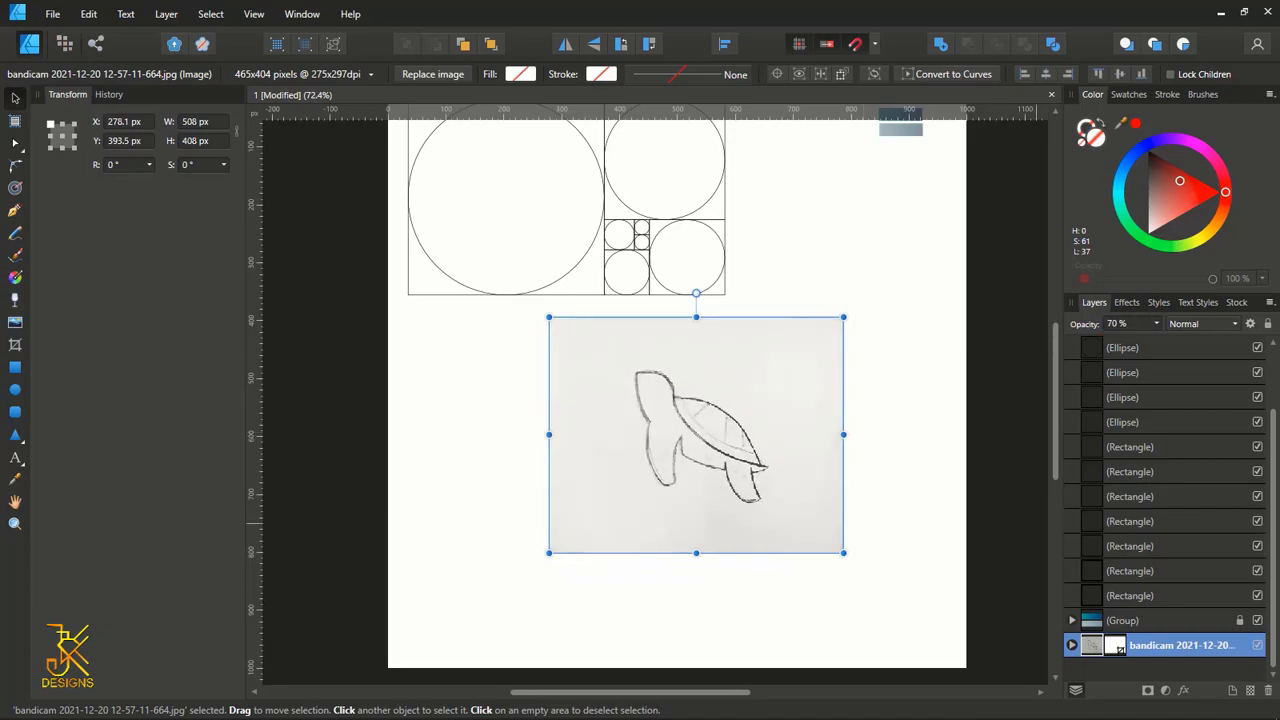
pyautogui.click(1267, 323)
pyautogui.click(910, 398)
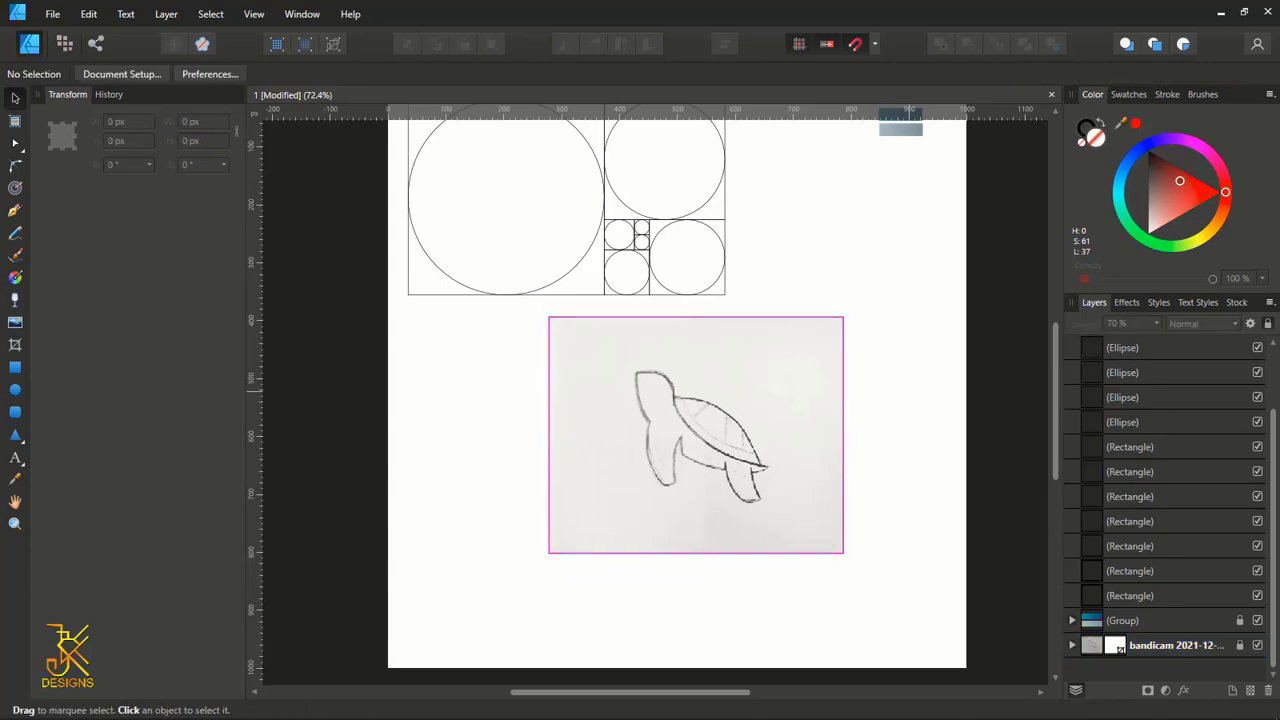
# - Copy the 338.6 px circle onto the sketch and fit it along the shell's lower edge, at X 485.2 px, Y 309.2 px
pyautogui.click(577, 264)
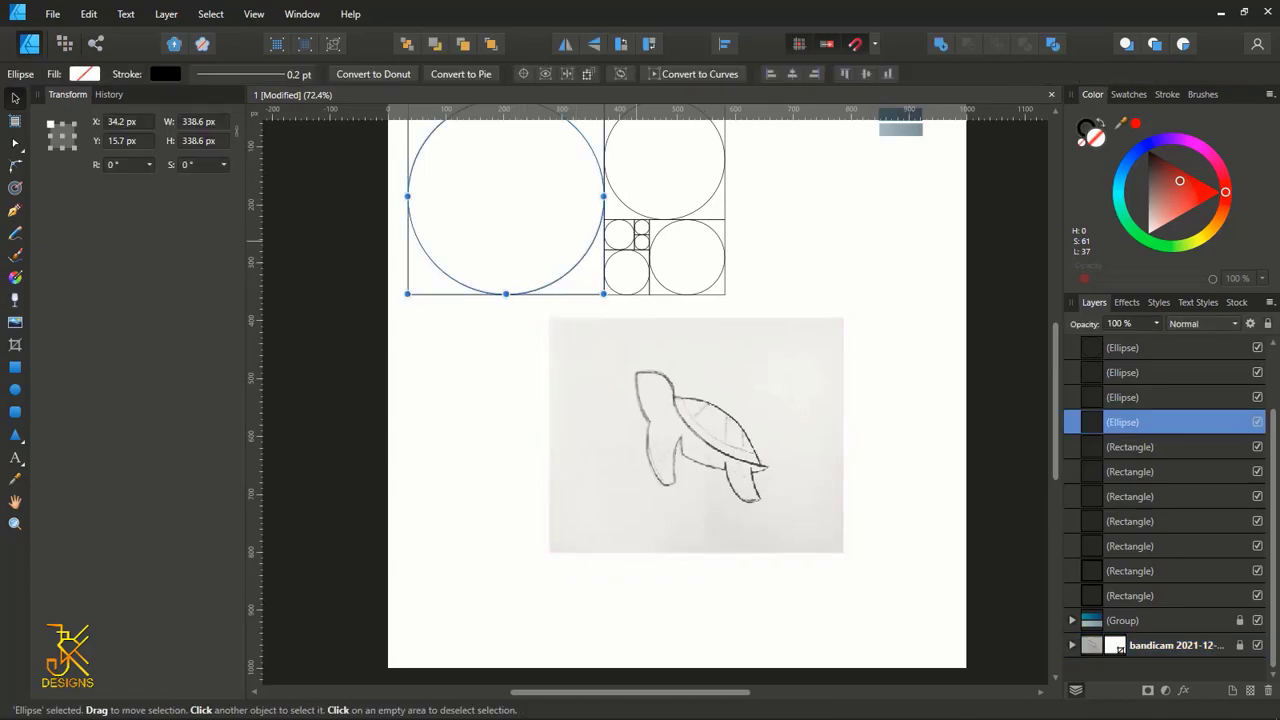
pyautogui.scroll(1, 640, 248)
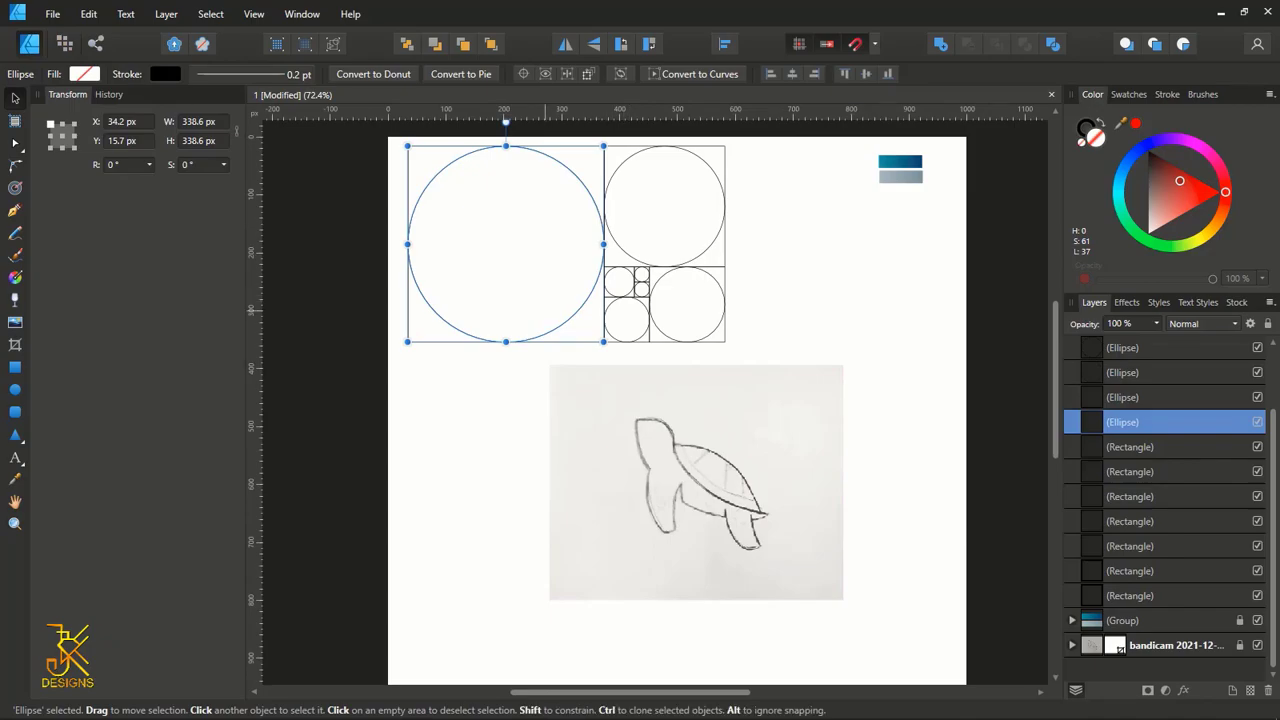
pyautogui.moveTo(505, 244)
pyautogui.mouseDown()
pyautogui.moveTo(551, 294)
pyautogui.moveTo(689, 520)
pyautogui.moveTo(657, 505)
pyautogui.moveTo(774, 434)
pyautogui.moveTo(768, 417)
pyautogui.mouseUp()
pyautogui.scroll(3, 747, 539)
pyautogui.scroll(-3, 747, 539)
pyautogui.scroll(3, 747, 539)
pyautogui.scroll(3, 747, 539)
pyautogui.scroll(-1, 747, 539)
pyautogui.scroll(3, 747, 539)
pyautogui.scroll(3, 756, 680)
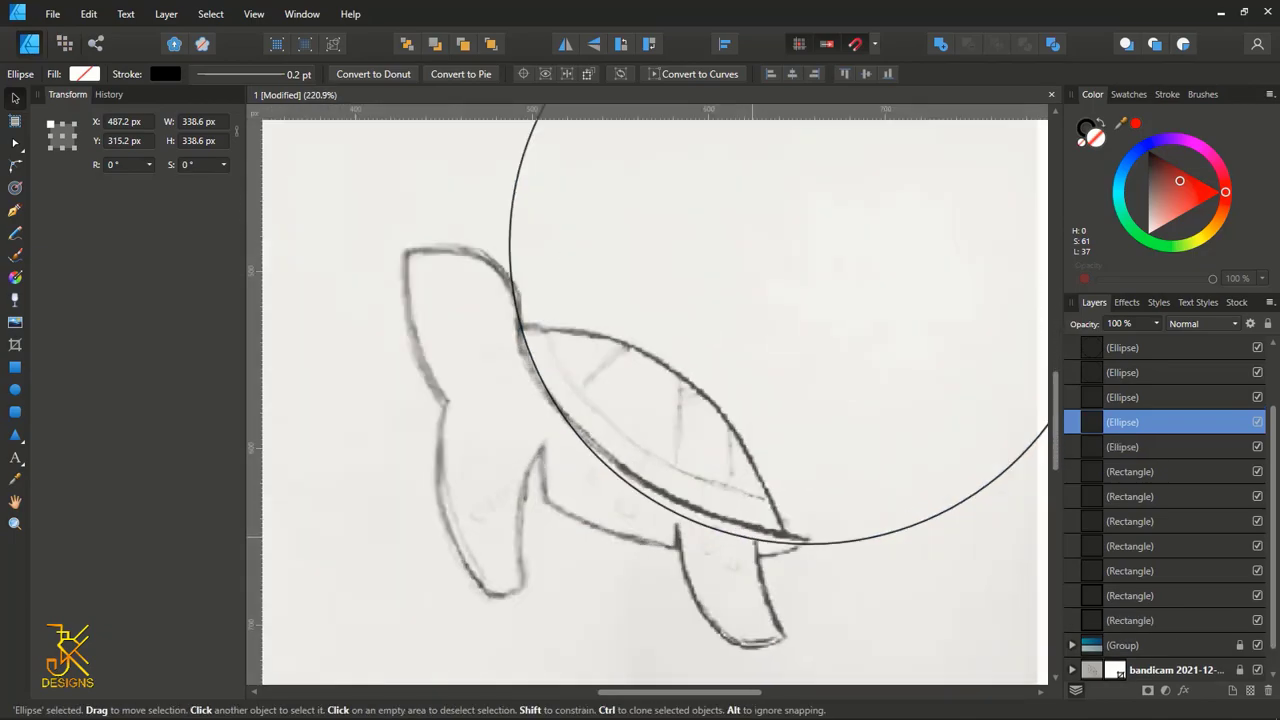
pyautogui.scroll(-1, 819, 475)
pyautogui.moveTo(819, 474); pyautogui.dragTo(815, 463)
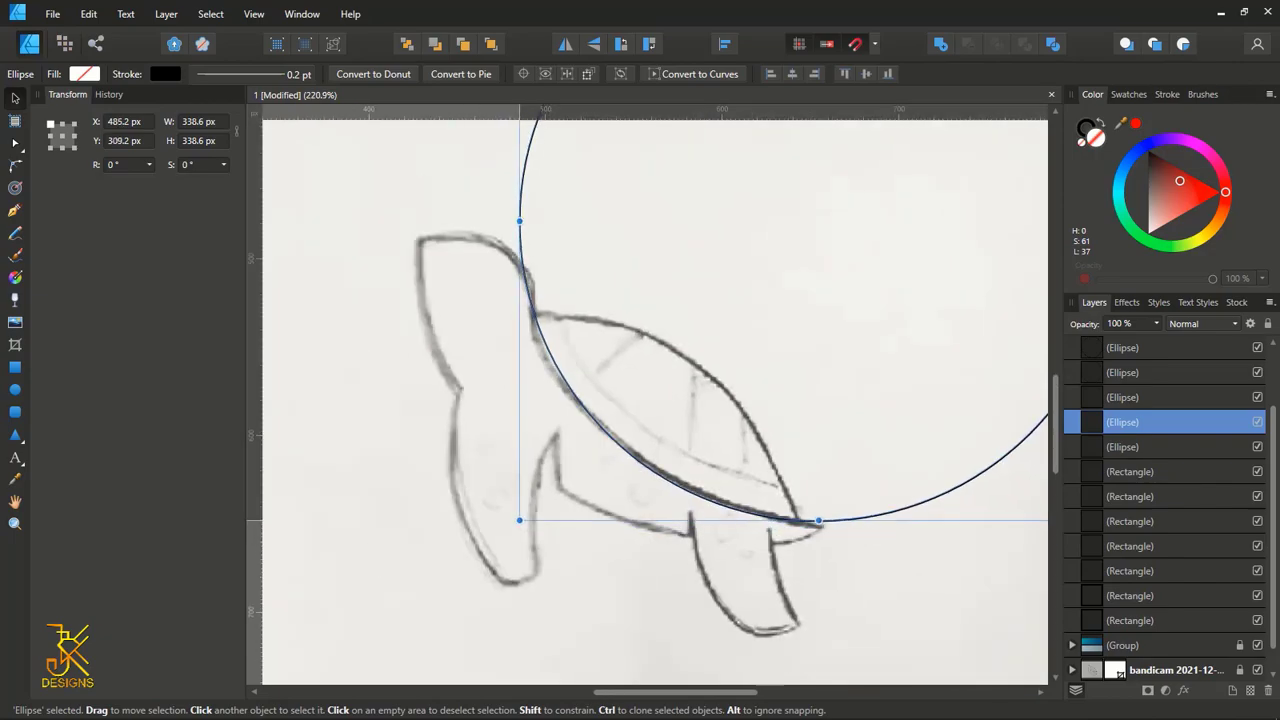
# - Copy the 208.4 px circle onto the sketch for the shell's upper edge, at X 434.9 px, Y 523.7 px
pyautogui.scroll(-5, 817, 569)
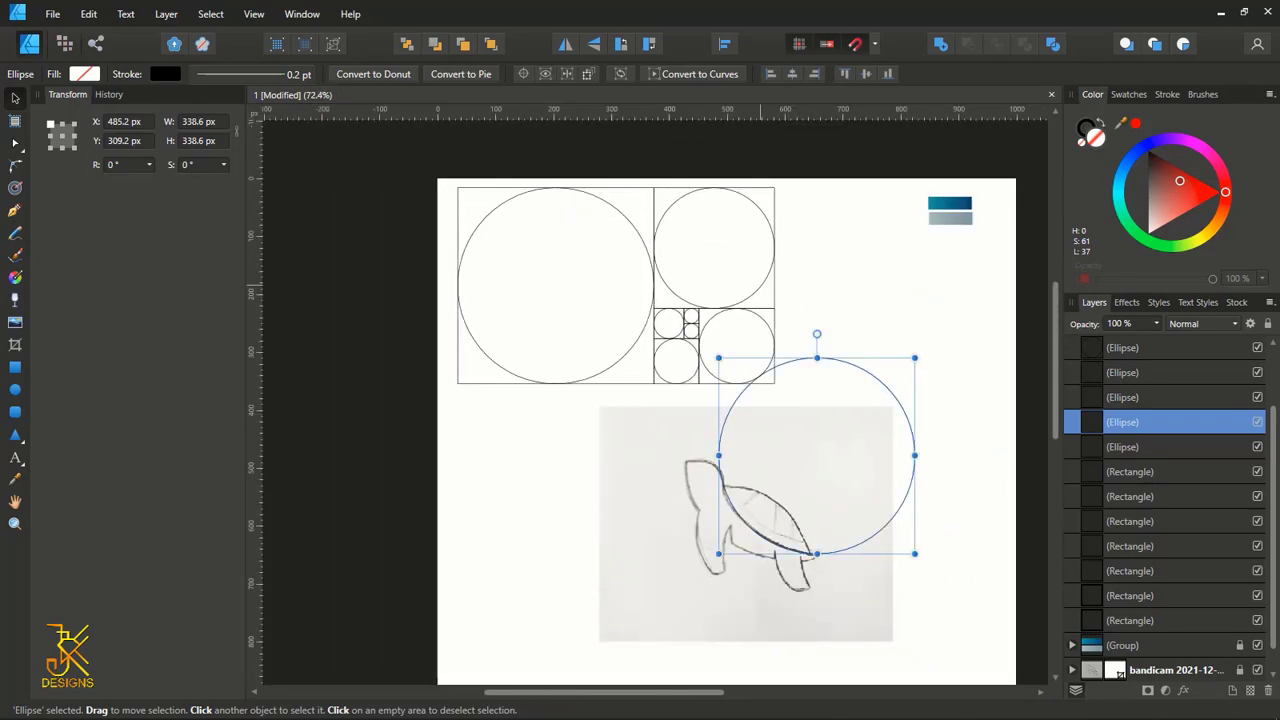
pyautogui.click(760, 285)
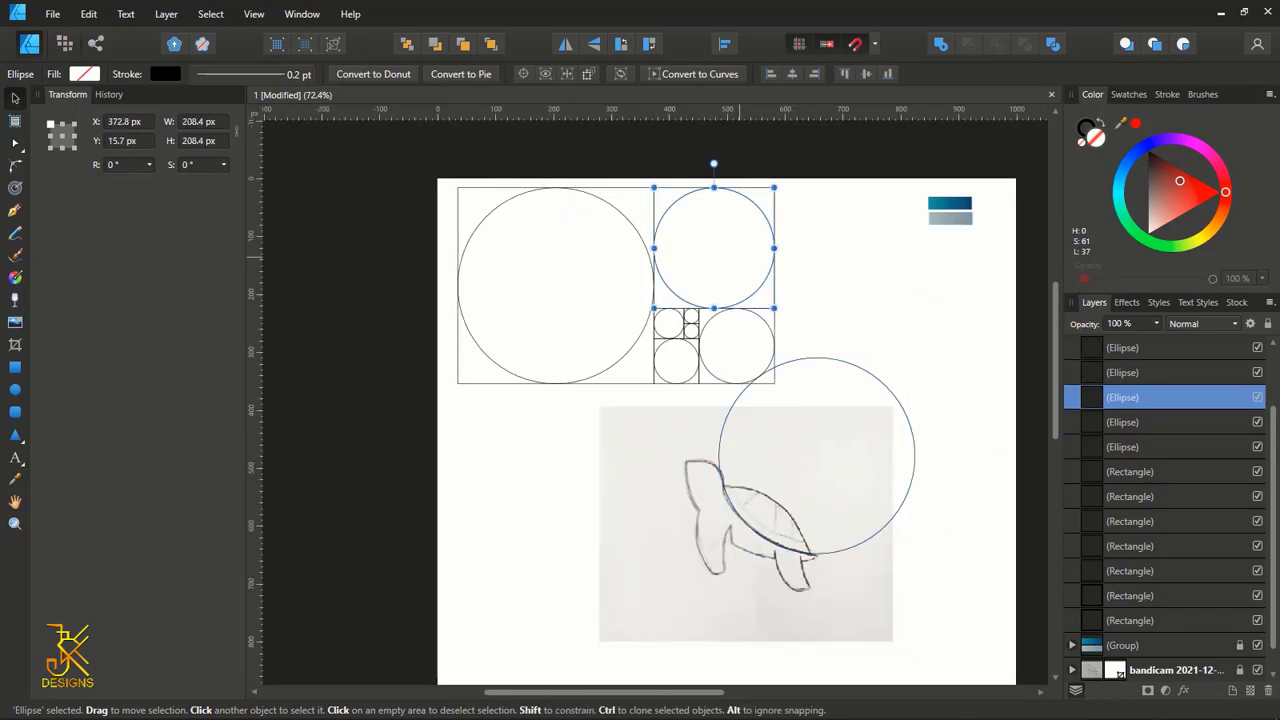
pyautogui.moveTo(714, 247)
pyautogui.mouseDown()
pyautogui.moveTo(731, 526)
pyautogui.moveTo(745, 553)
pyautogui.moveTo(758, 533)
pyautogui.moveTo(801, 530)
pyautogui.mouseUp()
pyautogui.scroll(3, 794, 546)
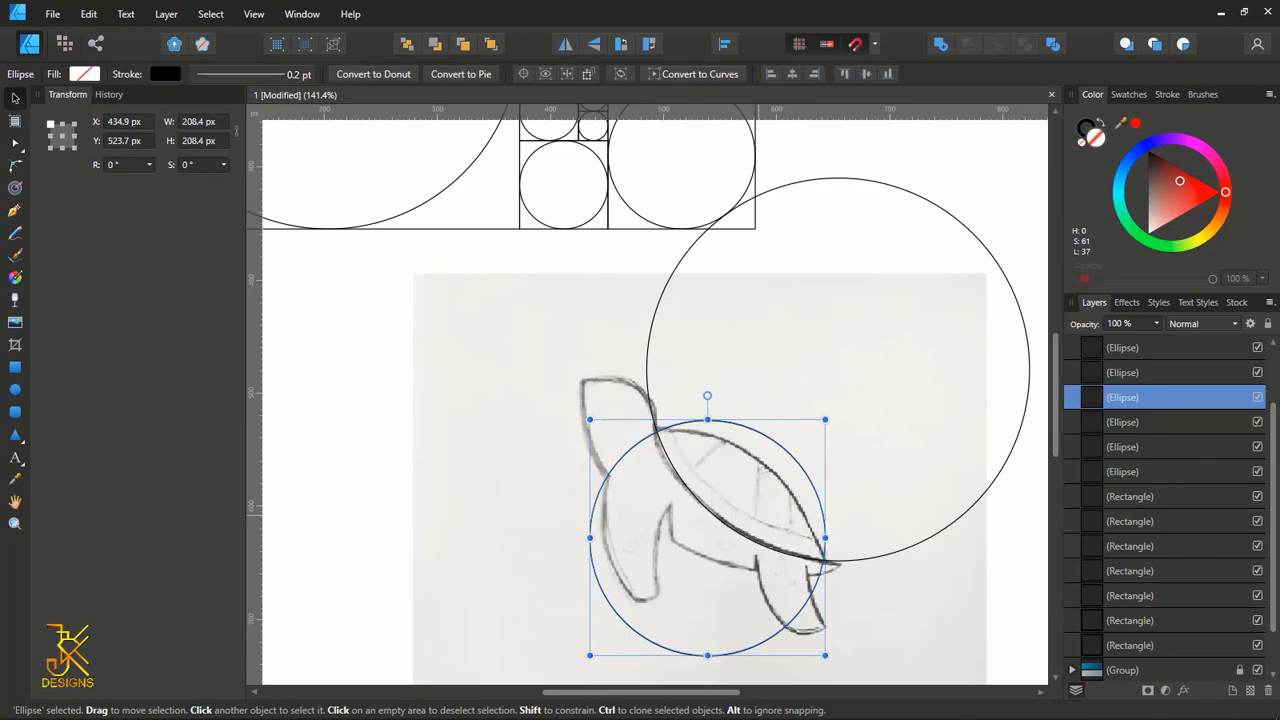
pyautogui.scroll(1, 759, 515)
pyautogui.keyDown('ctrl'); pyautogui.scroll(3, 759, 515); pyautogui.keyUp('ctrl')
pyautogui.scroll(-4, 759, 515)
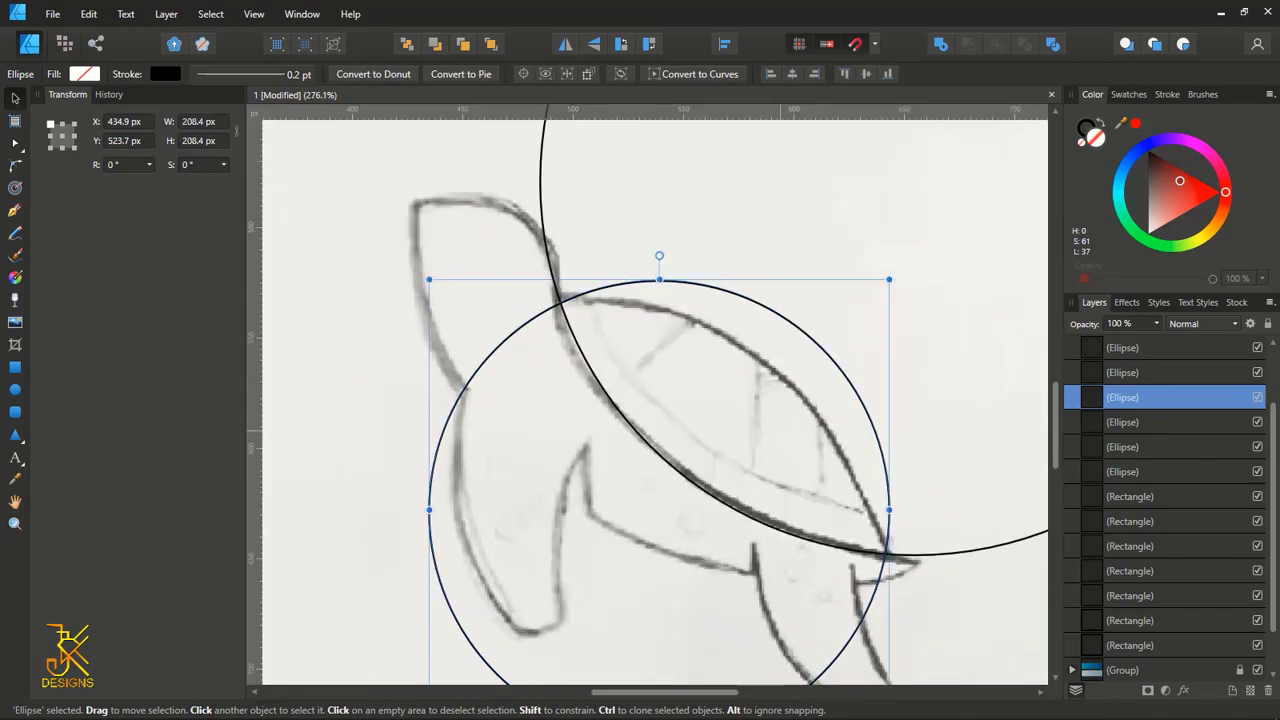
# - Intersect the two copied circles over the sketch to form the shell shape
pyautogui.scroll(-8, 808, 397)
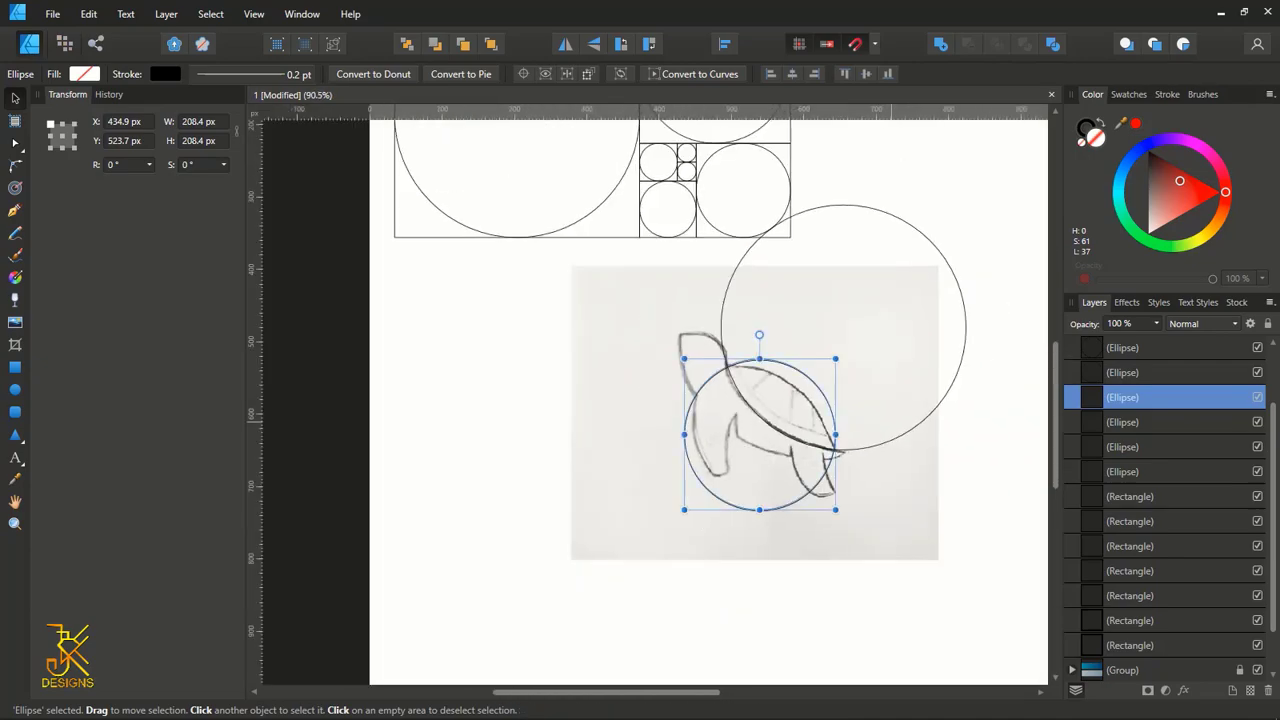
pyautogui.keyDown('shift'); pyautogui.click(788, 436); pyautogui.keyUp('shift')
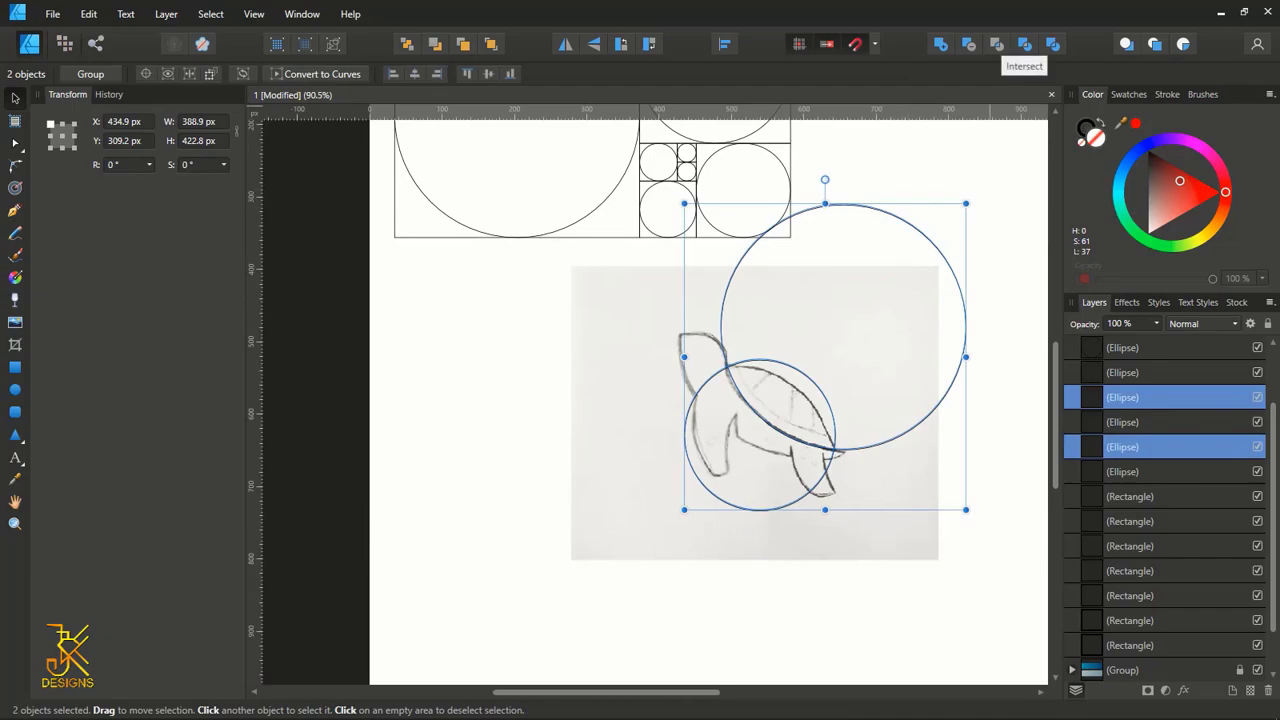
pyautogui.click(1024, 44)
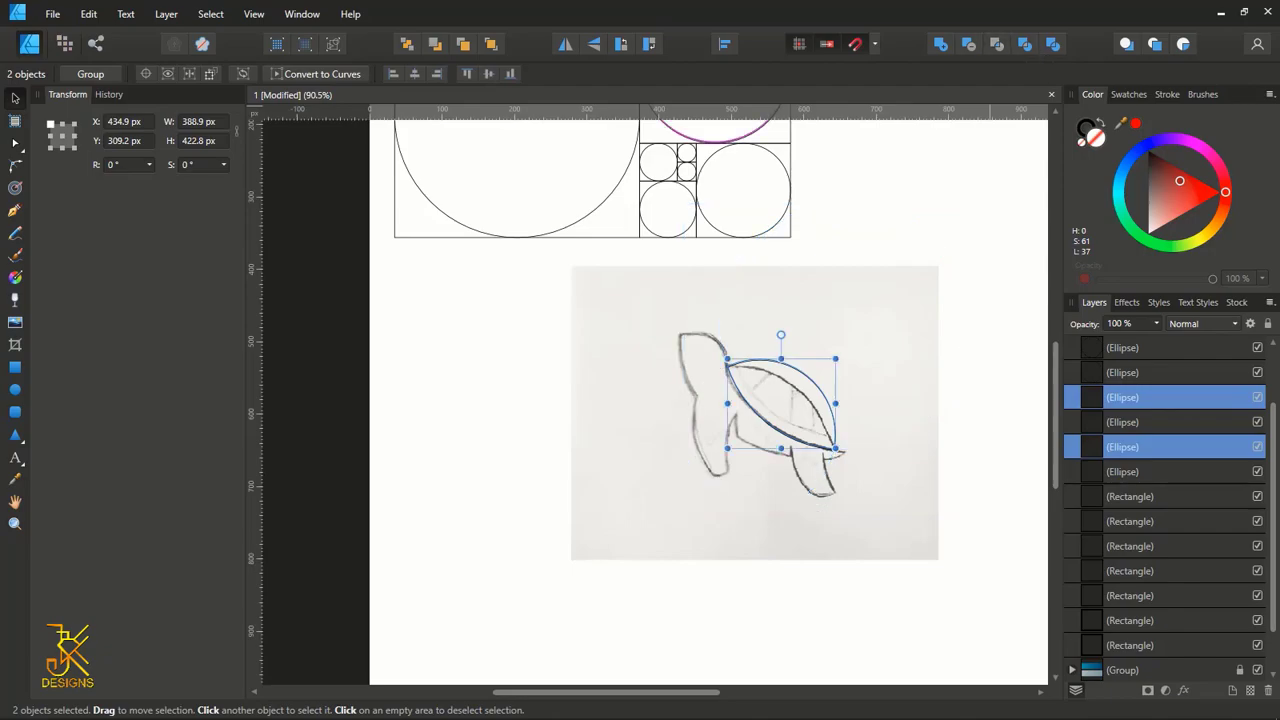
# - Fill the shell shape with dark teal (H 194, S 25, L 27) and deselect it
pyautogui.scroll(2, 775, 369)
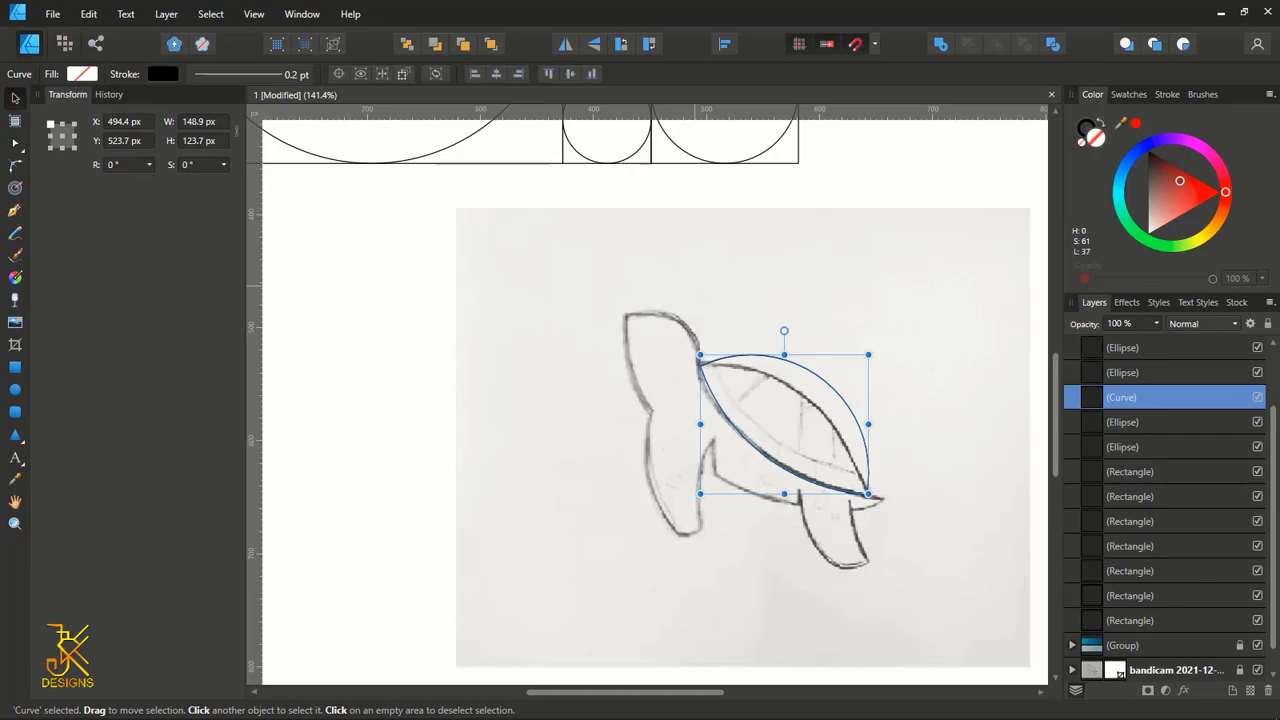
pyautogui.moveTo(1180, 181)
pyautogui.mouseDown()
pyautogui.moveTo(1178, 200)
pyautogui.moveTo(1171, 189)
pyautogui.moveTo(1221, 192)
pyautogui.moveTo(1177, 197)
pyautogui.moveTo(1181, 214)
pyautogui.mouseUp()
pyautogui.click(1120, 178)
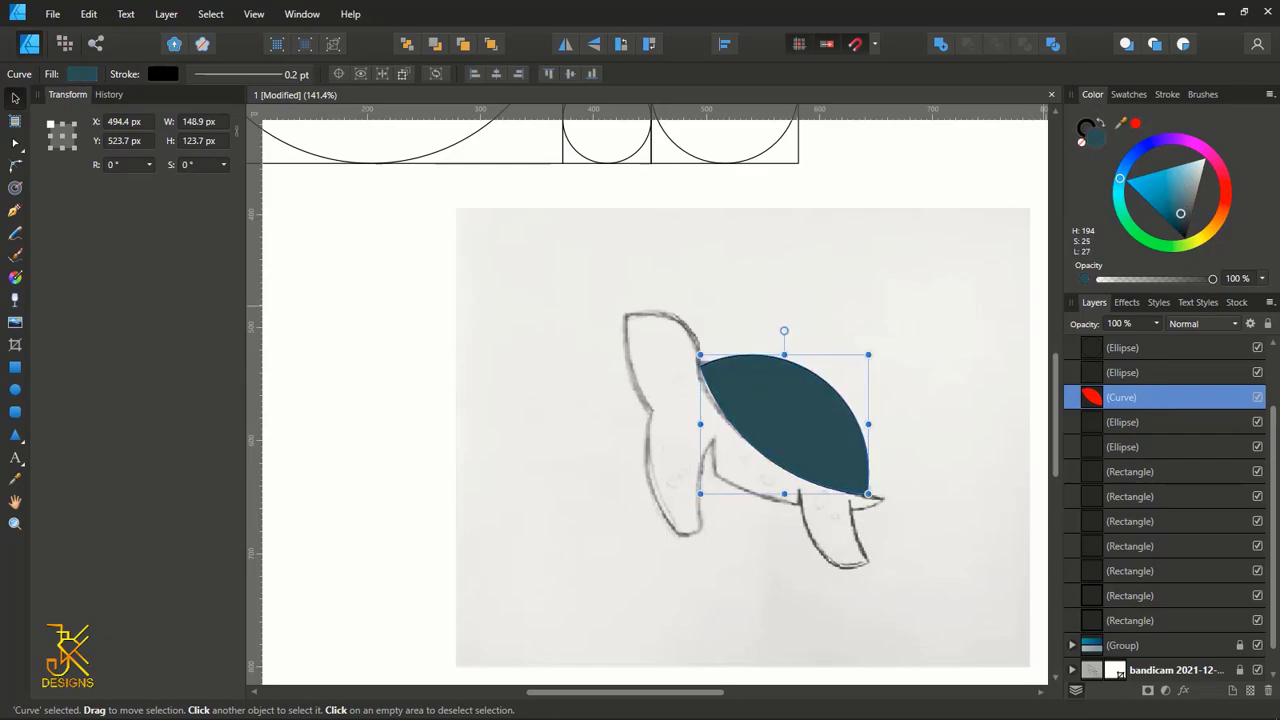
pyautogui.click(1040, 305)
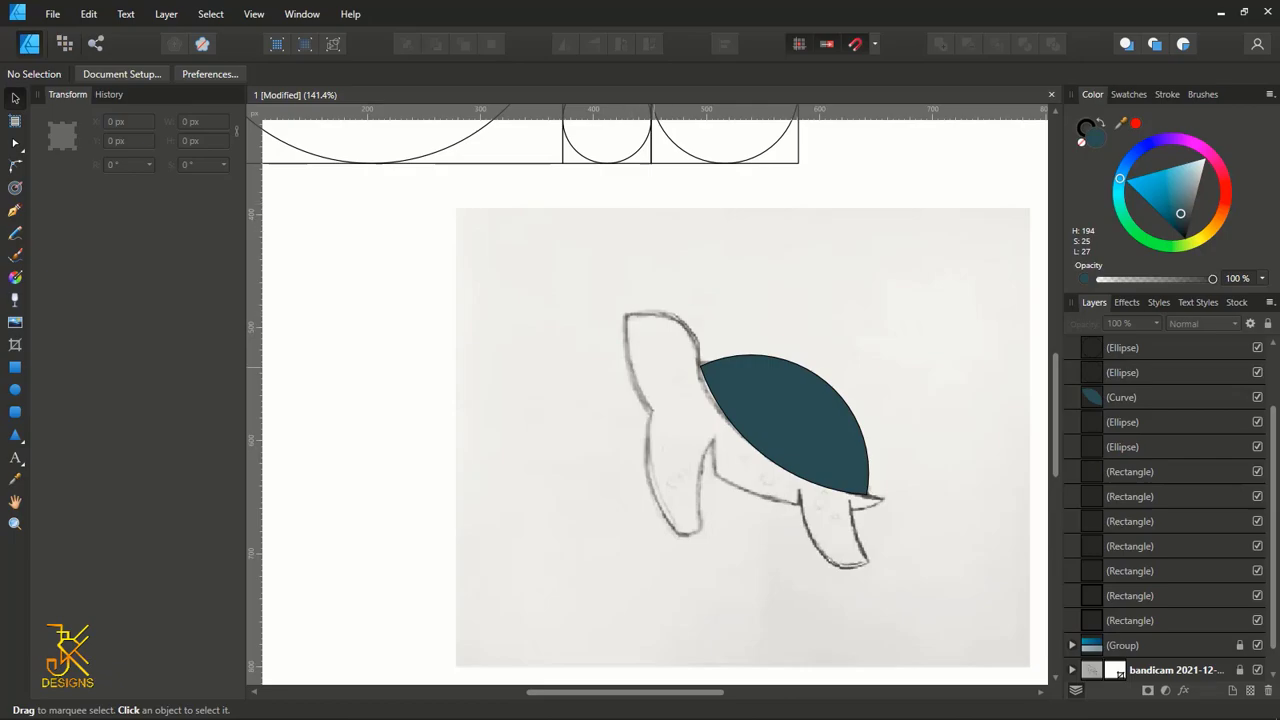
# - Copy the 338.6 px circle onto the sketch and fit it along the neck's outer edge and belly, at X 429.2 px, Y 323.7 px
pyautogui.scroll(-2, 660, 364)
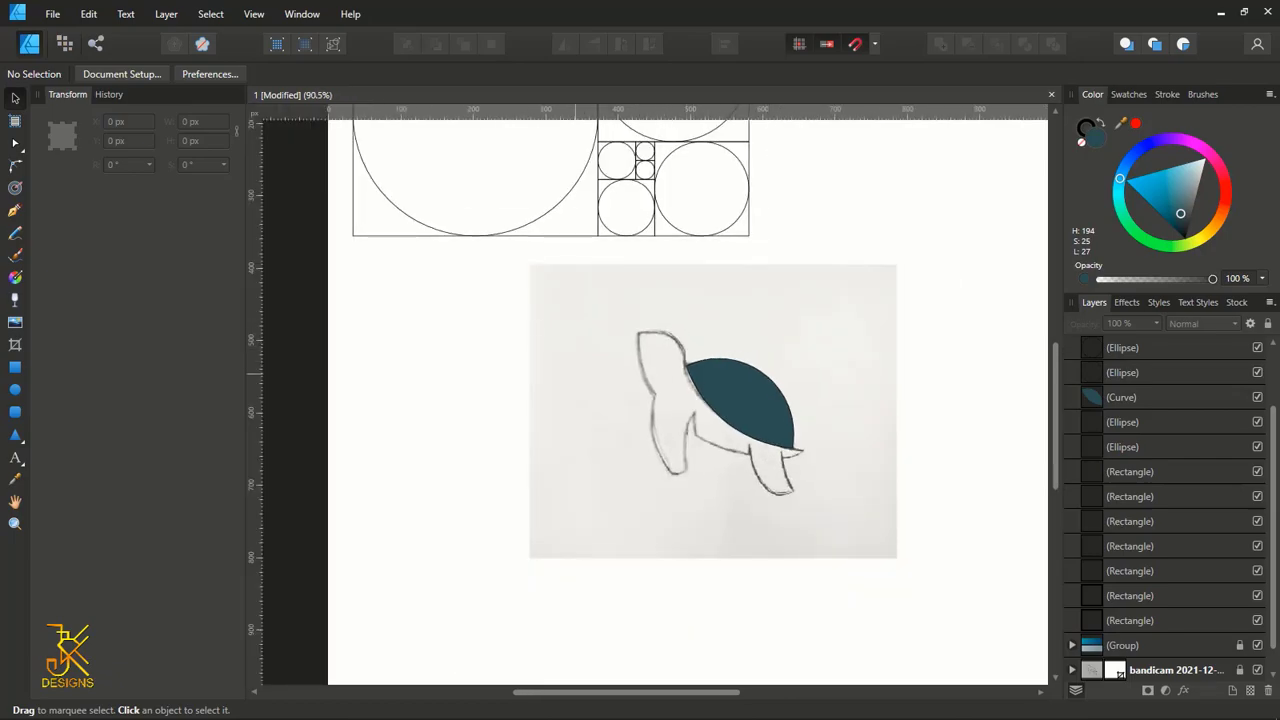
pyautogui.moveTo(646, 312); pyautogui.dragTo(708, 405)
pyautogui.click(636, 278)
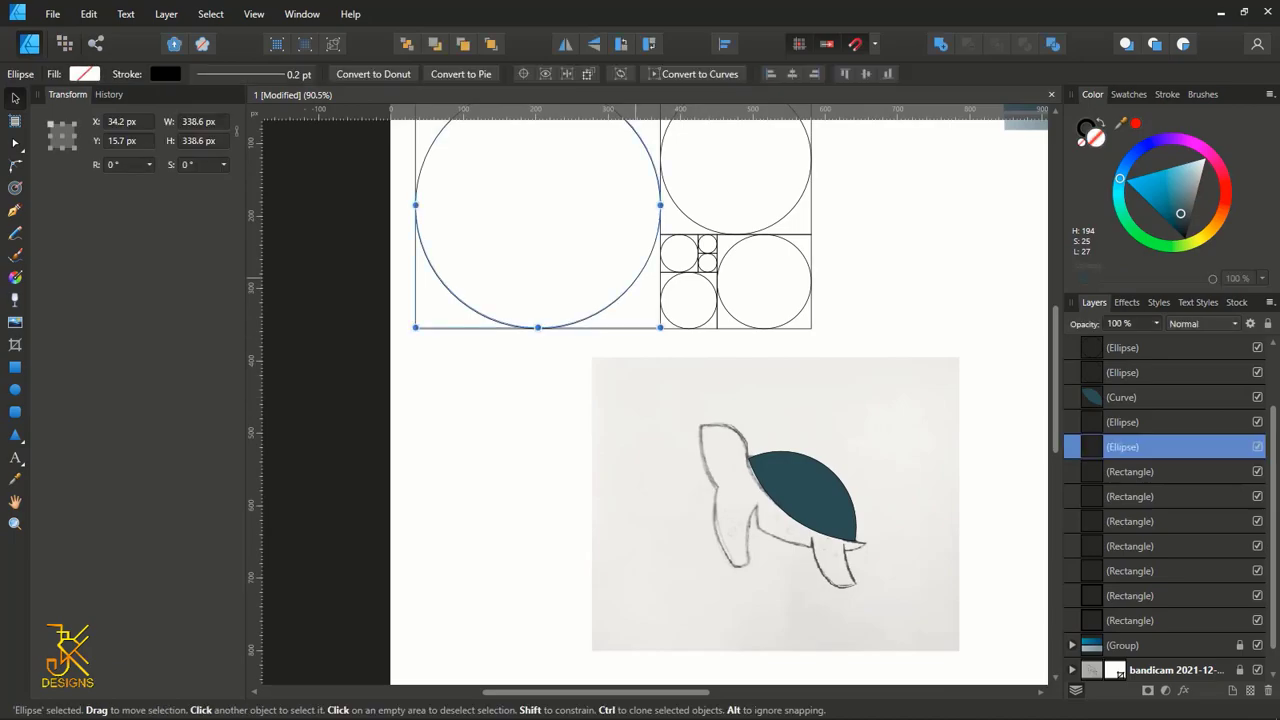
pyautogui.moveTo(593, 239)
pyautogui.keyDown('ctrl'); pyautogui.mouseDown()
pyautogui.moveTo(772, 557)
pyautogui.moveTo(878, 501)
pyautogui.mouseUp(); pyautogui.keyUp('ctrl')
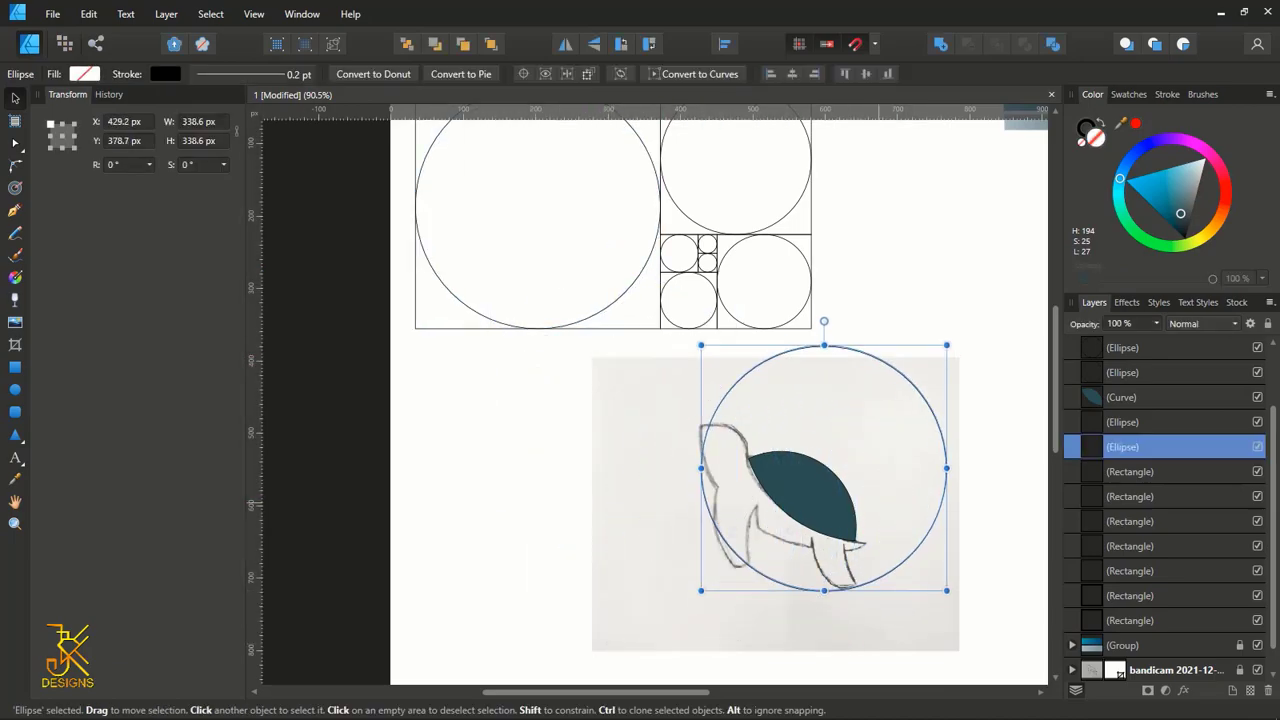
pyautogui.scroll(-3, 862, 465)
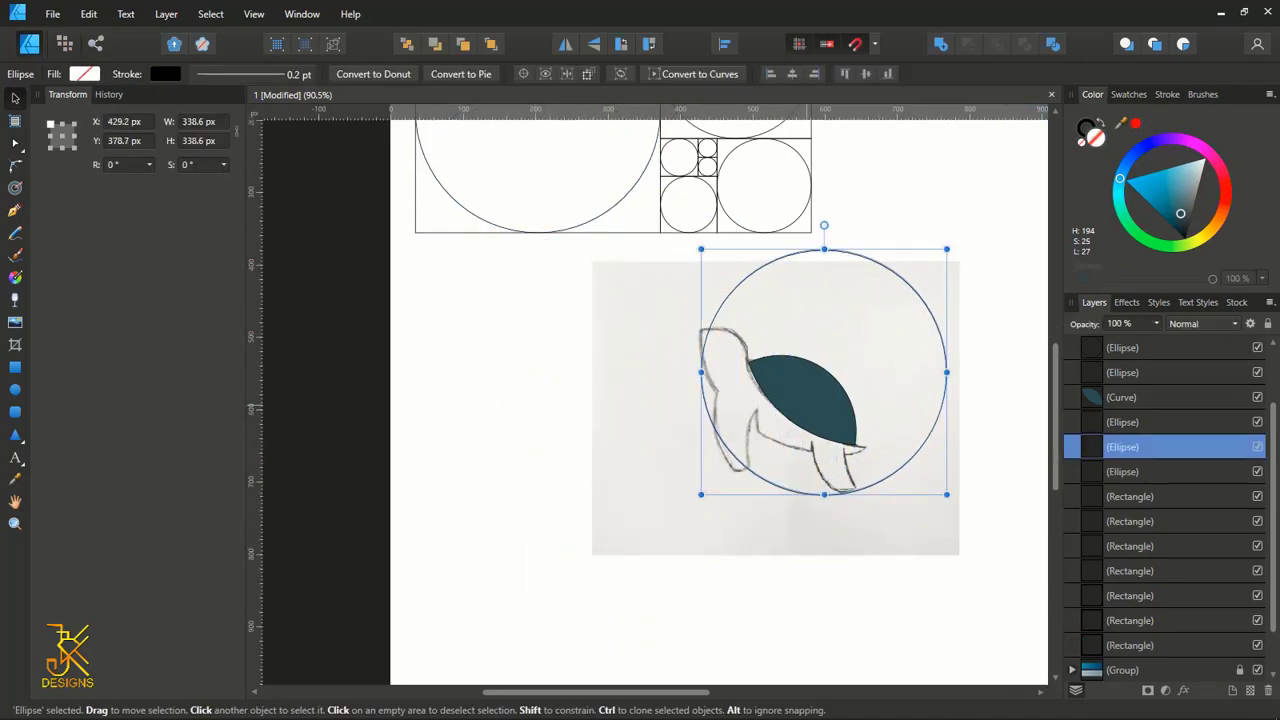
pyautogui.scroll(2, 862, 465)
pyautogui.moveTo(617, 340)
pyautogui.mouseDown()
pyautogui.moveTo(598, 249)
pyautogui.moveTo(617, 279)
pyautogui.mouseUp()
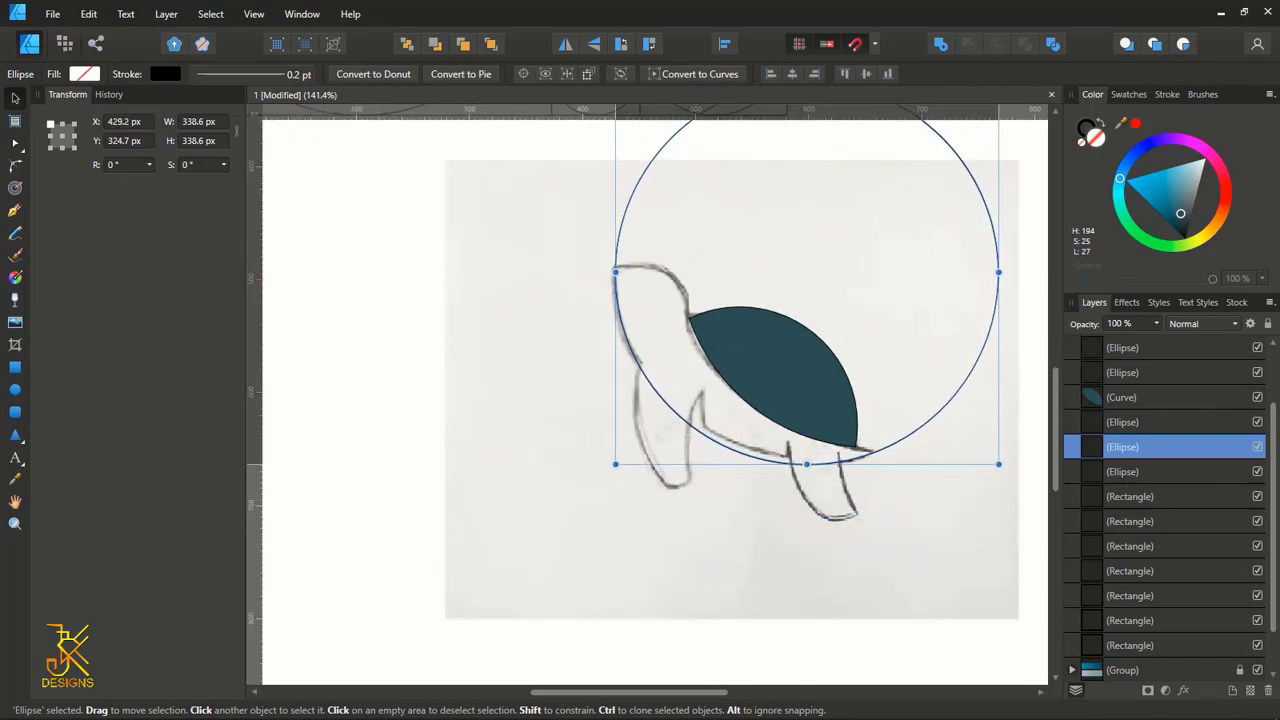
pyautogui.press('Up')
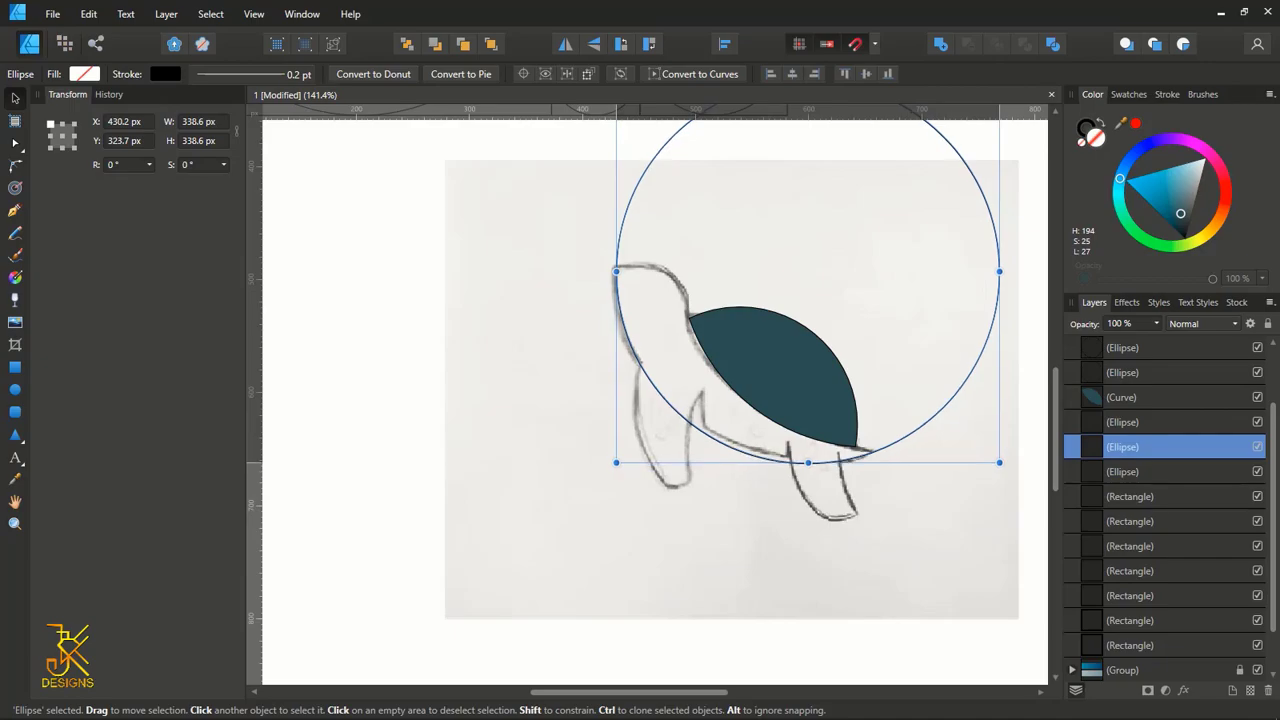
# - Duplicate the 338.6 px circle over the sketch and align it with the shell's lower edge, at X 485 px, Y 308.7 px
pyautogui.scroll(-2, 833, 375)
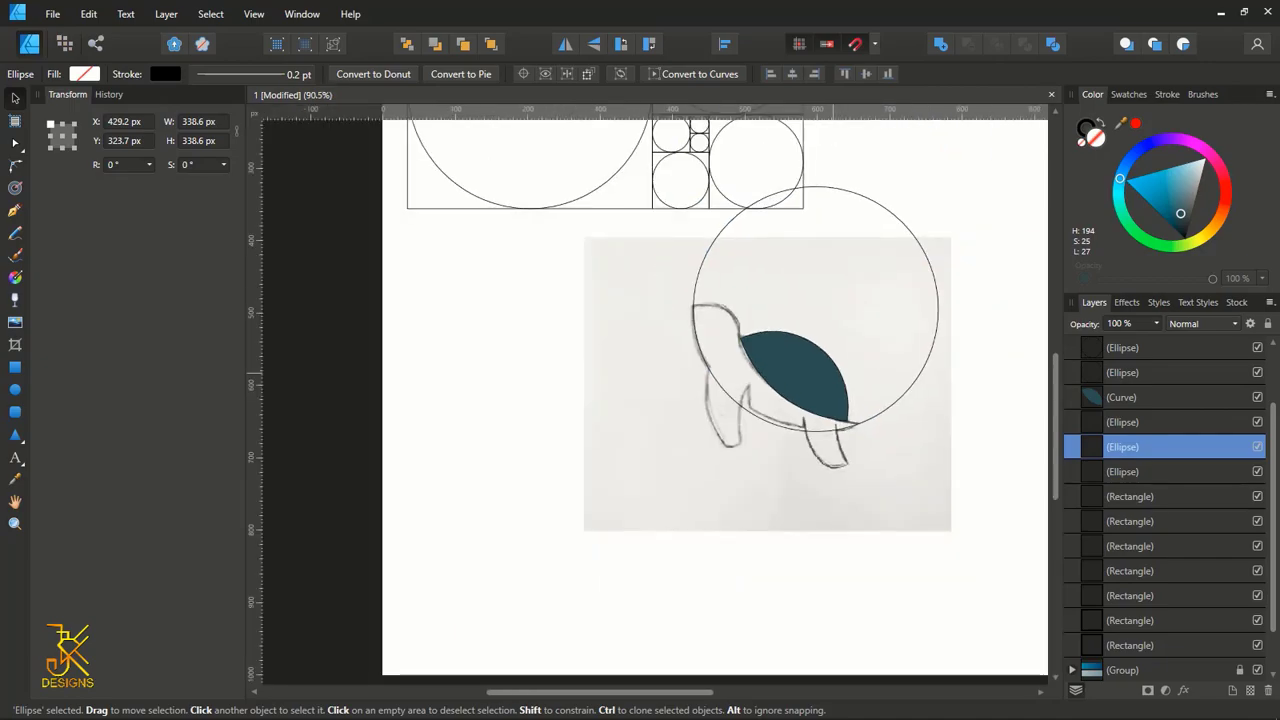
pyautogui.moveTo(914, 236); pyautogui.dragTo(816, 348)
pyautogui.moveTo(718, 419); pyautogui.dragTo(850, 282)
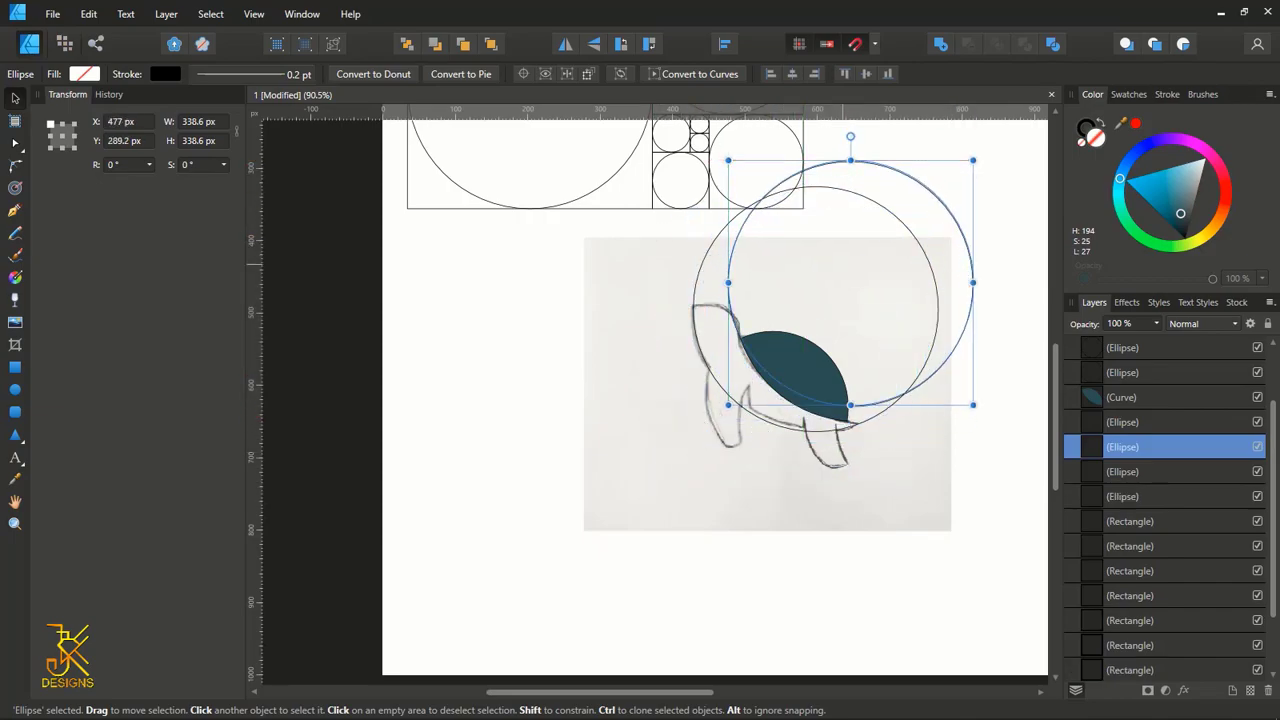
pyautogui.scroll(2, 841, 325)
pyautogui.scroll(1, 850, 266)
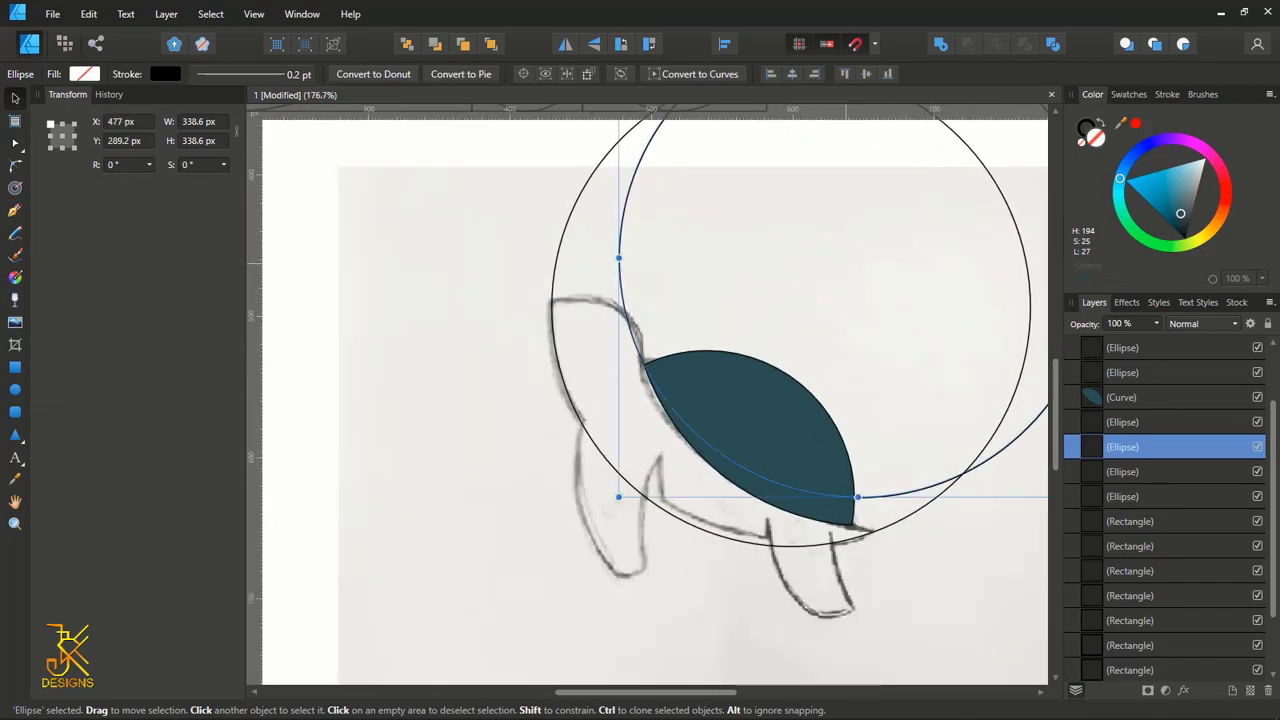
pyautogui.scroll(-1, 850, 266)
pyautogui.moveTo(850, 266); pyautogui.dragTo(860, 283)
pyautogui.moveTo(868, 466); pyautogui.dragTo(869, 476)
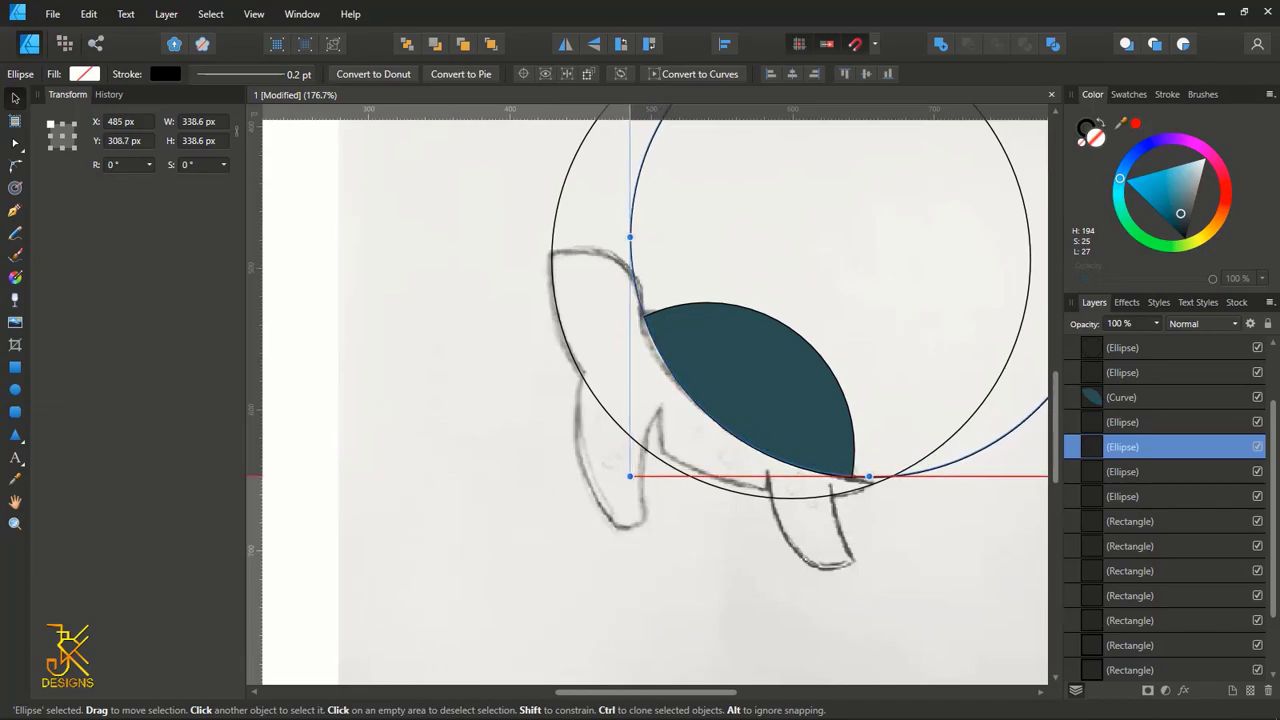
# - Copy the golden-ratio circle below the smallest ones onto the sketch and fit it to the rounded top of the turtle's head
pyautogui.scroll(2, 725, 239)
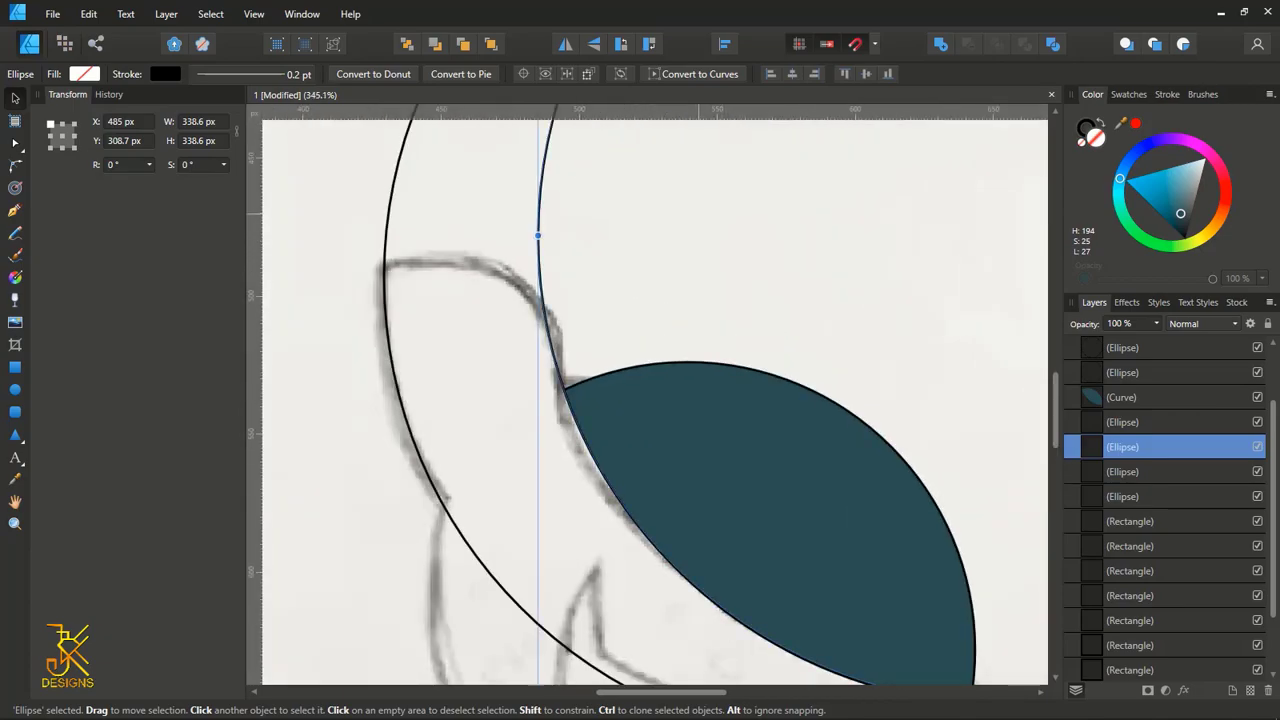
pyautogui.scroll(-2, 717, 208)
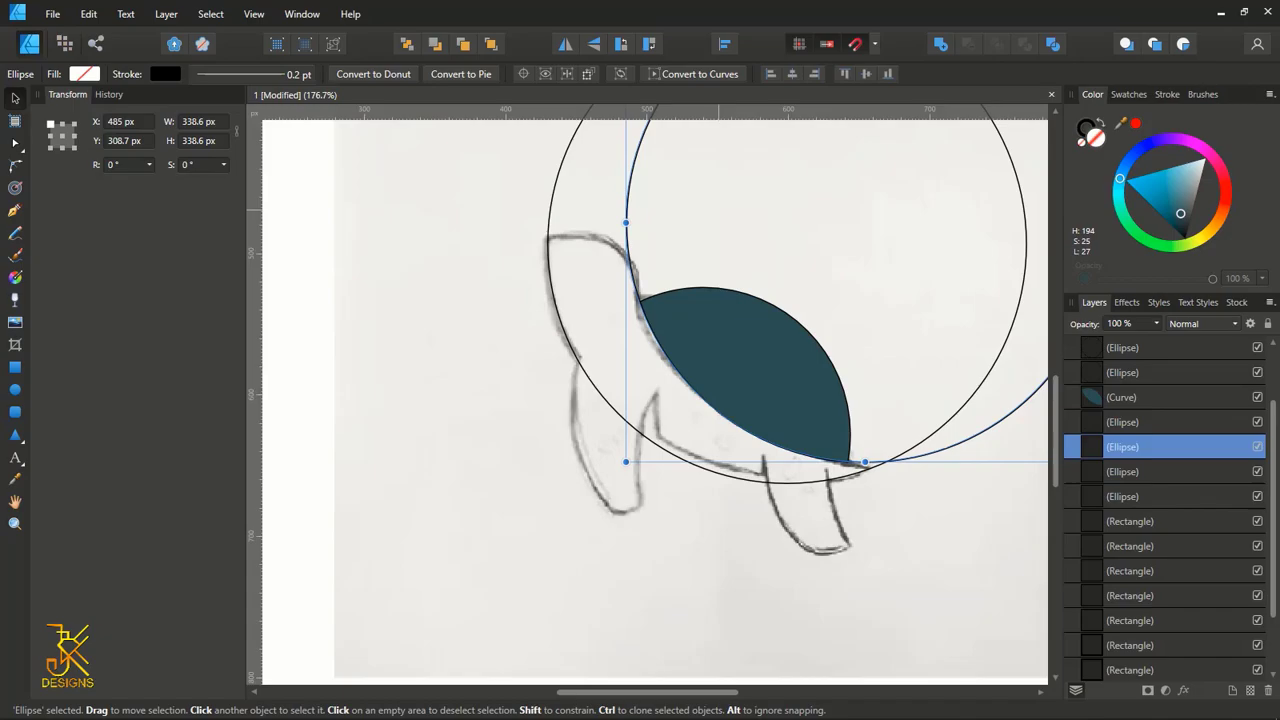
pyautogui.scroll(-1, 717, 208)
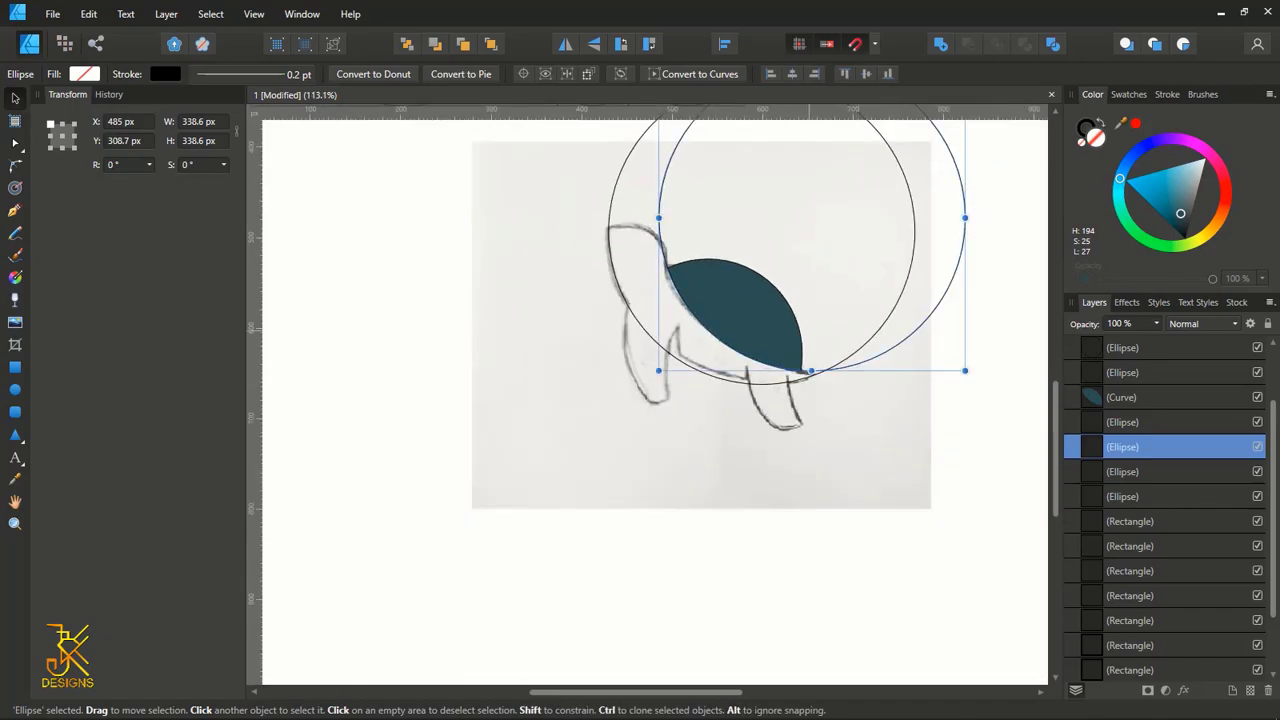
pyautogui.scroll(2, 808, 329)
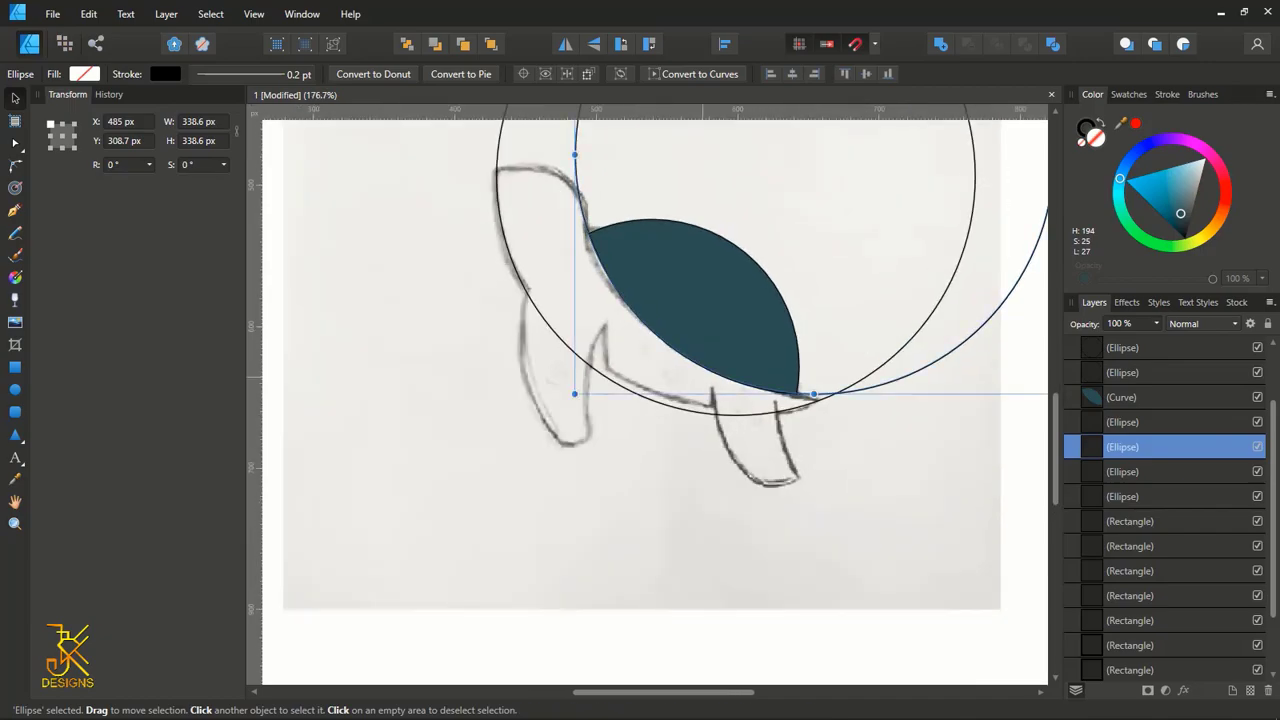
pyautogui.scroll(2, 602, 320)
pyautogui.scroll(-2, 602, 320)
pyautogui.scroll(-1, 598, 314)
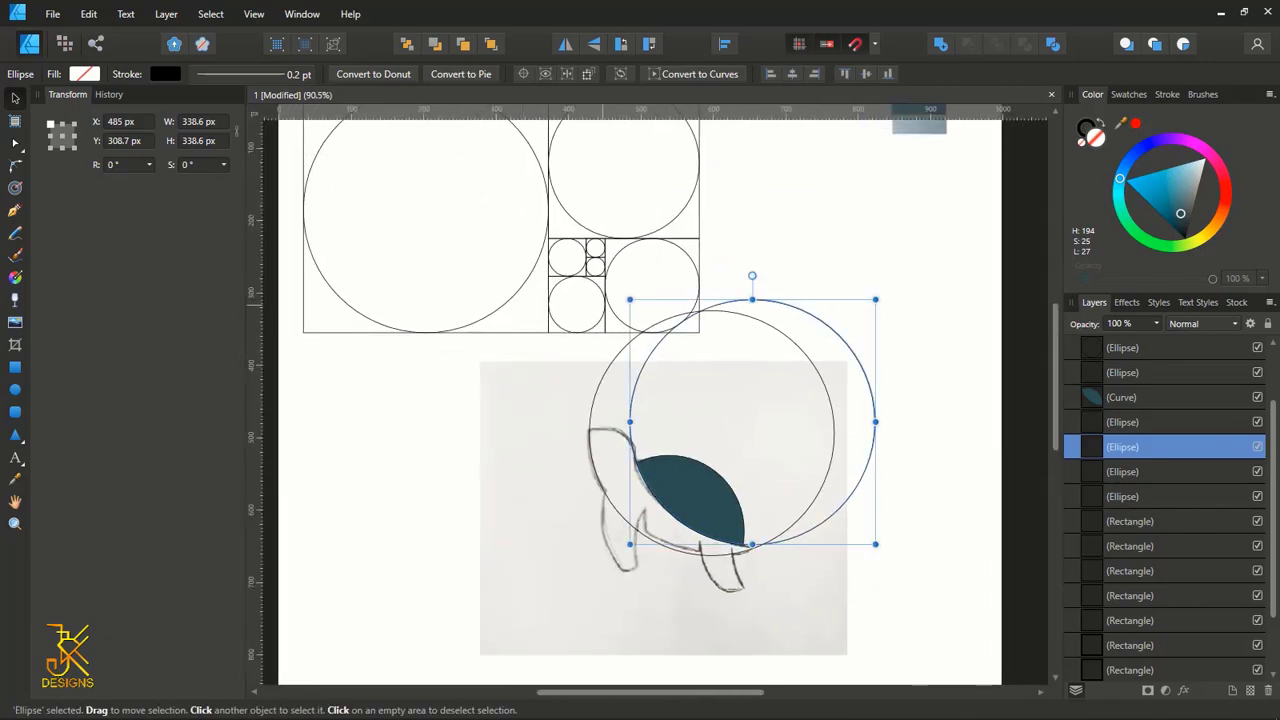
pyautogui.moveTo(591, 281); pyautogui.dragTo(622, 433)
pyautogui.scroll(5, 622, 434)
pyautogui.moveTo(583, 497); pyautogui.dragTo(576, 497)
pyautogui.scroll(3, 576, 497)
pyautogui.scroll(-8, 600, 318)
pyautogui.moveTo(600, 328)
pyautogui.mouseDown()
pyautogui.moveTo(569, 173)
pyautogui.moveTo(600, 331)
pyautogui.mouseUp()
# - Place small golden-ratio circles on the sketch at the tips of the front flipper and the rear flipper
pyautogui.scroll(2, 600, 331)
pyautogui.scroll(-2, 600, 331)
pyautogui.moveTo(570, 241); pyautogui.dragTo(610, 640)
pyautogui.scroll(4, 611, 660)
pyautogui.moveTo(612, 577)
pyautogui.mouseDown()
pyautogui.moveTo(650, 481)
pyautogui.moveTo(732, 548)
pyautogui.mouseUp()
# - Place a copy of the 208.4 px circle over the sketch to follow a flipper edge
pyautogui.scroll(-2, 443, 231)
pyautogui.moveTo(645, 328)
pyautogui.mouseDown()
pyautogui.moveTo(745, 320)
pyautogui.moveTo(849, 347)
pyautogui.mouseUp()
pyautogui.scroll(3, 745, 320)
pyautogui.scroll(-4, 818, 586)
pyautogui.click(573, 186)
pyautogui.moveTo(597, 139); pyautogui.dragTo(608, 433)
pyautogui.press('Delete')
# - Complete four 208.4 px circles over the sketch, following both edges of the front flipper and both edges of the rear flipper
pyautogui.moveTo(561, 175)
pyautogui.mouseDown()
pyautogui.moveTo(629, 597)
pyautogui.moveTo(643, 333)
pyautogui.moveTo(841, 371)
pyautogui.mouseUp()
pyautogui.scroll(7, 629, 597)
pyautogui.scroll(-5, 643, 333)
pyautogui.scroll(5, 854, 388)
pyautogui.scroll(-6, 858, 397)
# - Hide the dark teal shell curve and clear the selection
pyautogui.click(862, 309)
pyautogui.click(1257, 521)
pyautogui.press('Escape')
pyautogui.moveTo(785, 435); pyautogui.dragTo(656, 534)
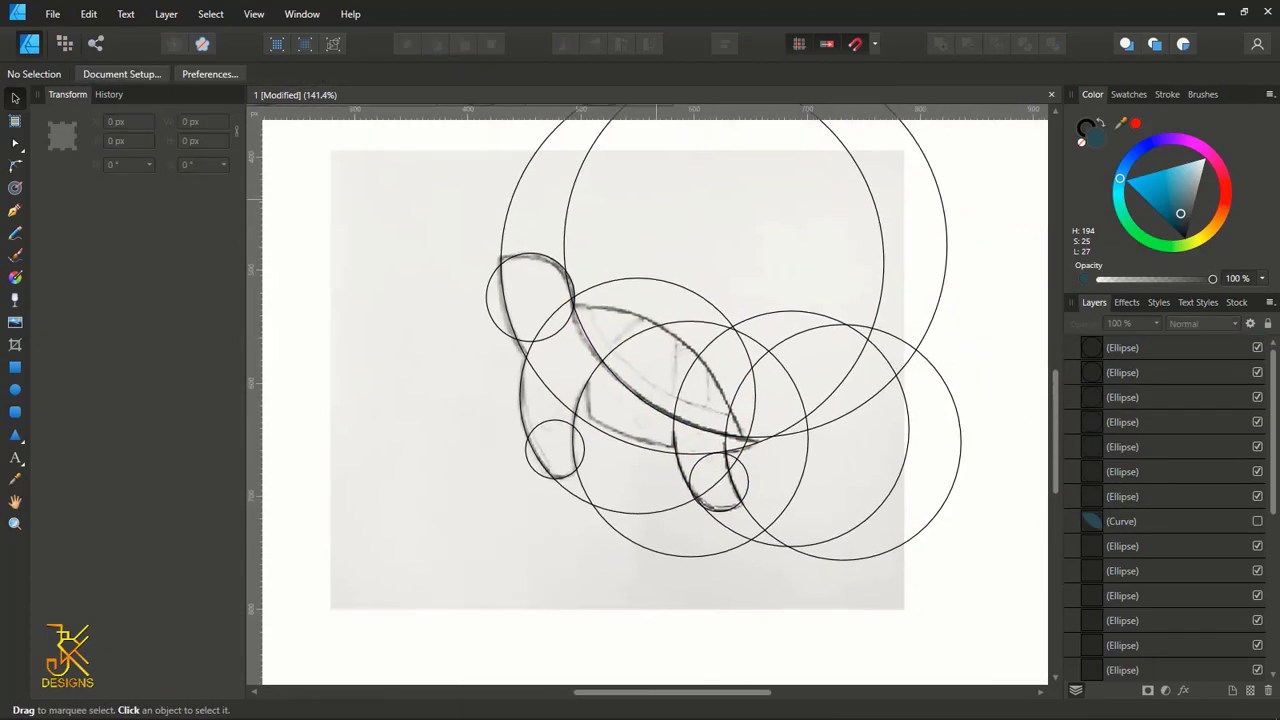
# - Examine how the placed circles follow the turtle sketch and compare them with the golden-ratio construction
pyautogui.scroll(-1, 650, 400)
pyautogui.scroll(3, 650, 400)
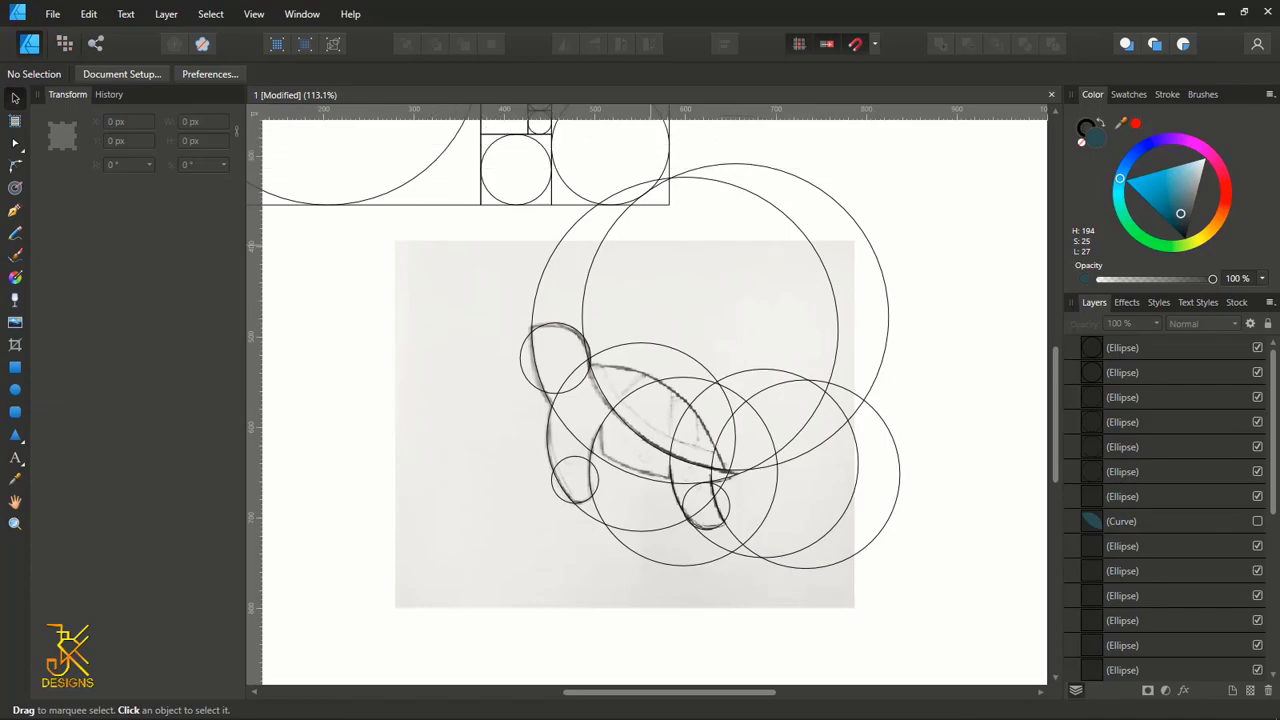
pyautogui.scroll(-3, 646, 183)
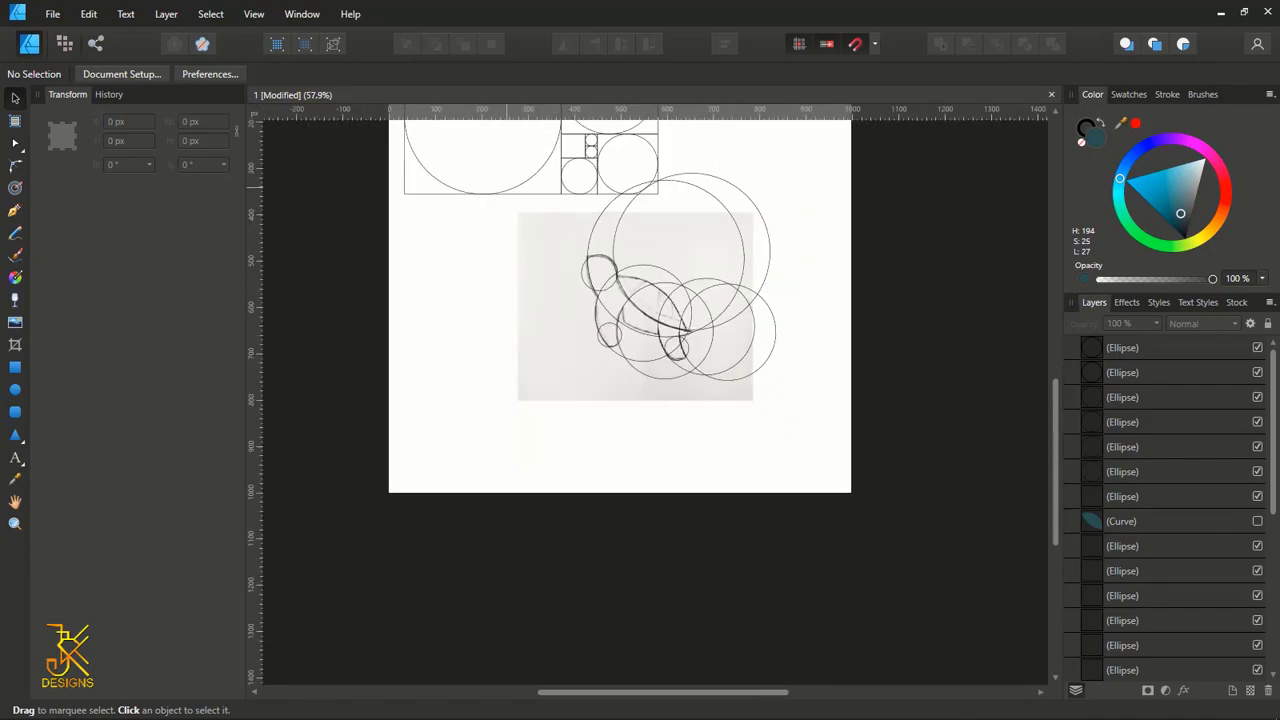
pyautogui.scroll(3, 506, 187)
pyautogui.scroll(-3, 506, 187)
pyautogui.scroll(4, 506, 187)
pyautogui.scroll(3, 398, 165)
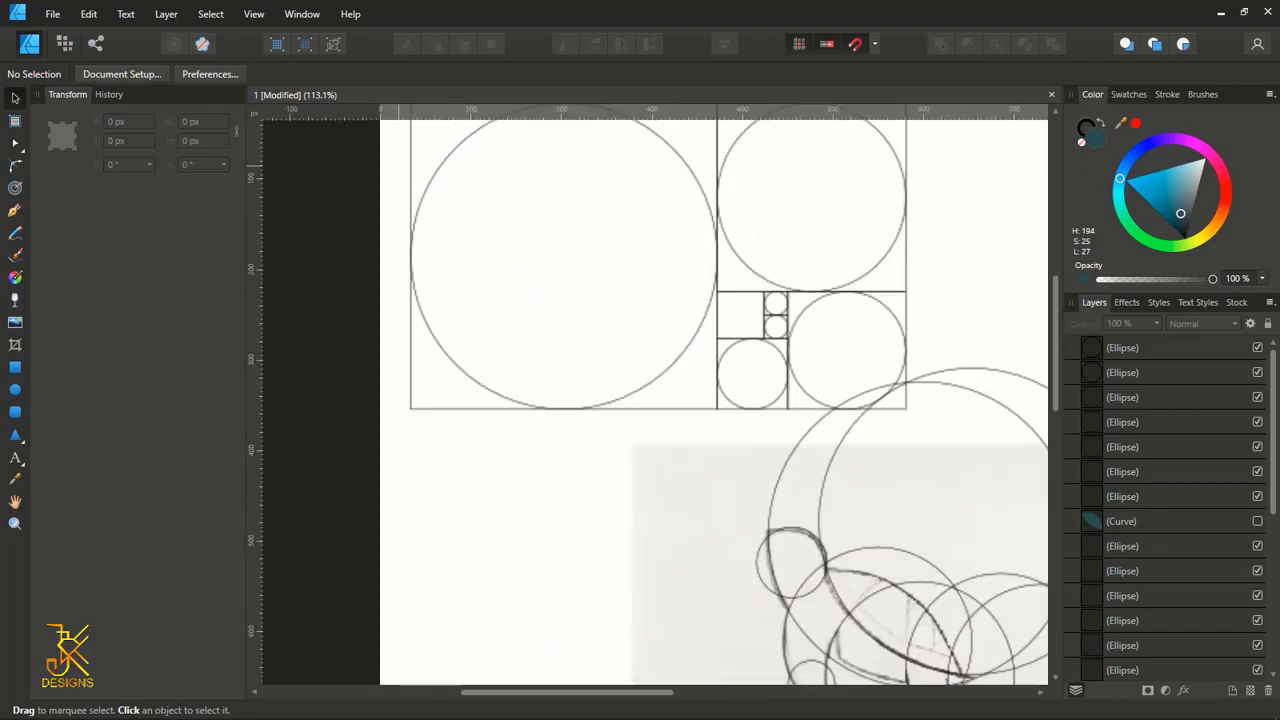
# - Select all circles and rectangles of the golden-ratio construction, hide them, and clear the selection
pyautogui.scroll(-3, 340, 160)
pyautogui.scroll(1, 340, 160)
pyautogui.moveTo(331, 153); pyautogui.dragTo(706, 347)
pyautogui.click(1257, 347)
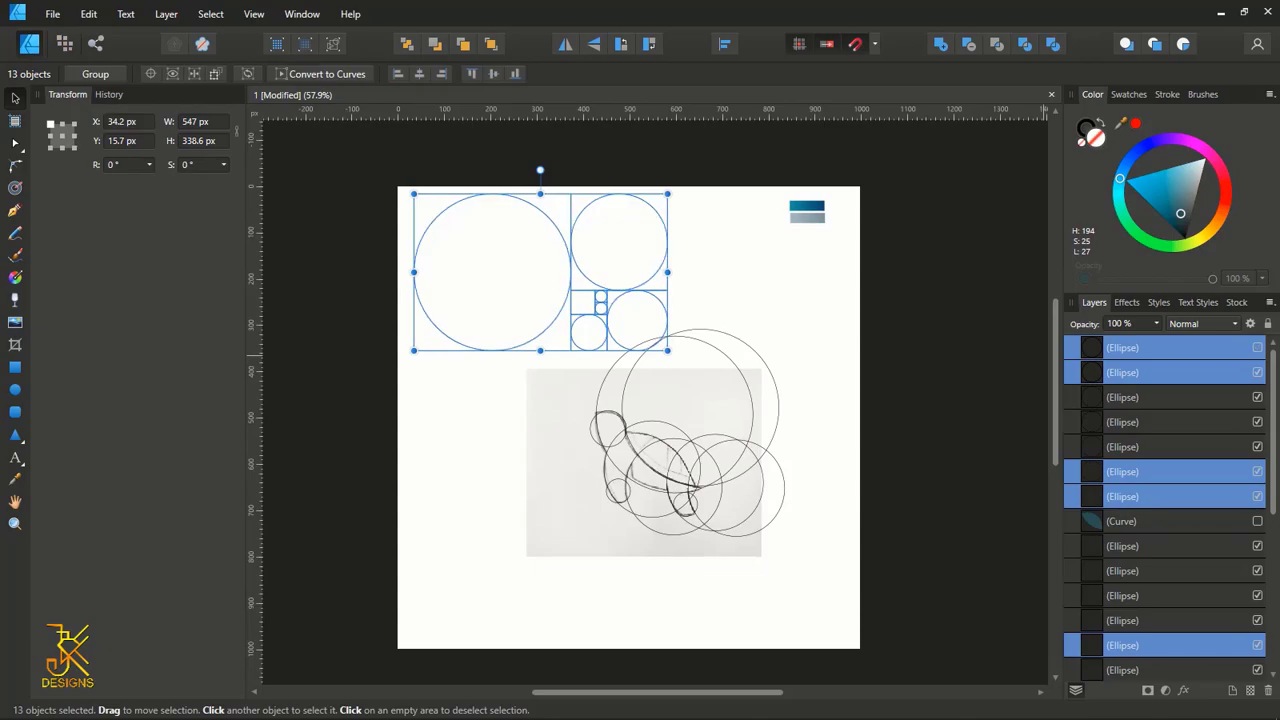
pyautogui.hotkey('ctrl', 'd')
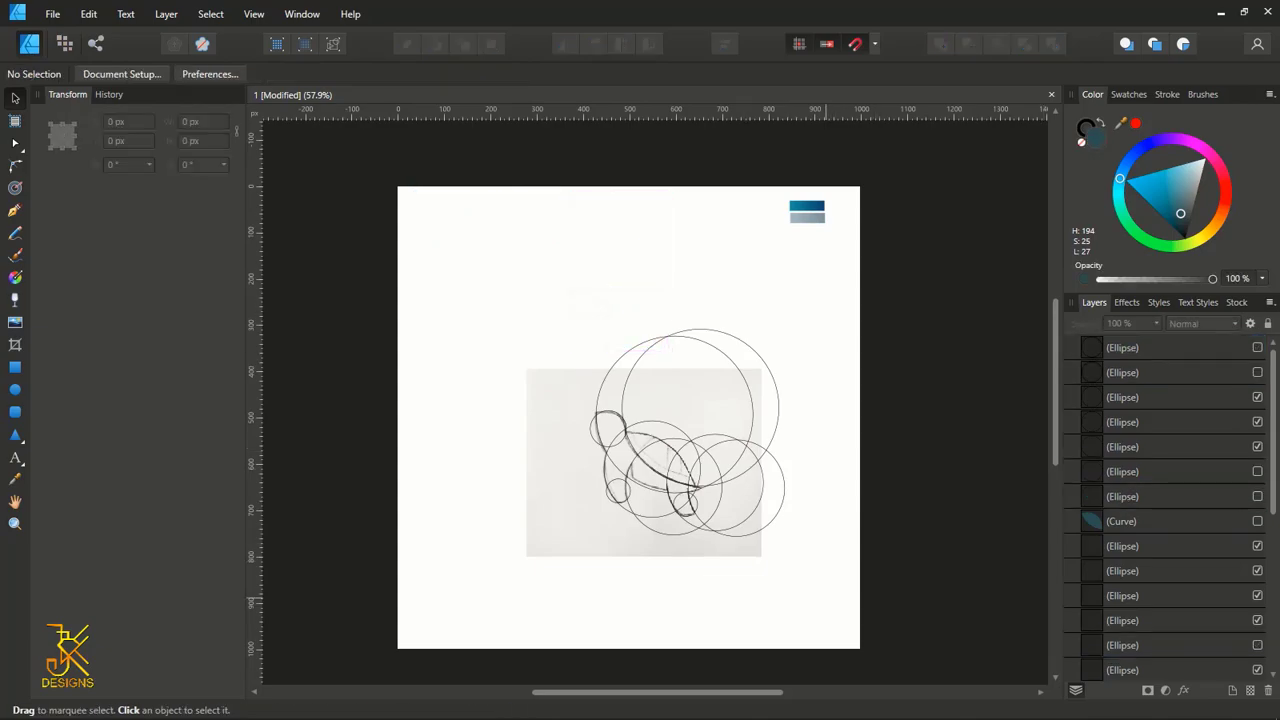
# - Combine the nine circles over the turtle sketch into one curves object with the Xor operation
pyautogui.moveTo(858, 638); pyautogui.dragTo(462, 250)
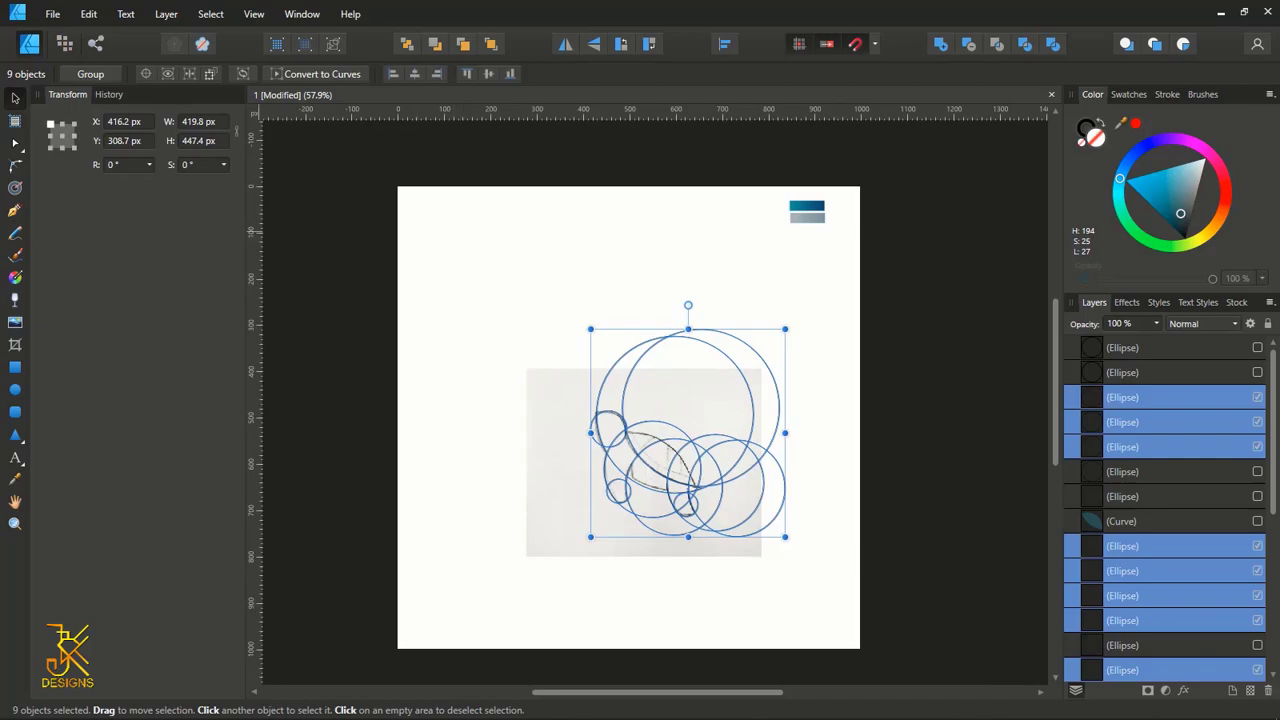
pyautogui.click(15, 143)
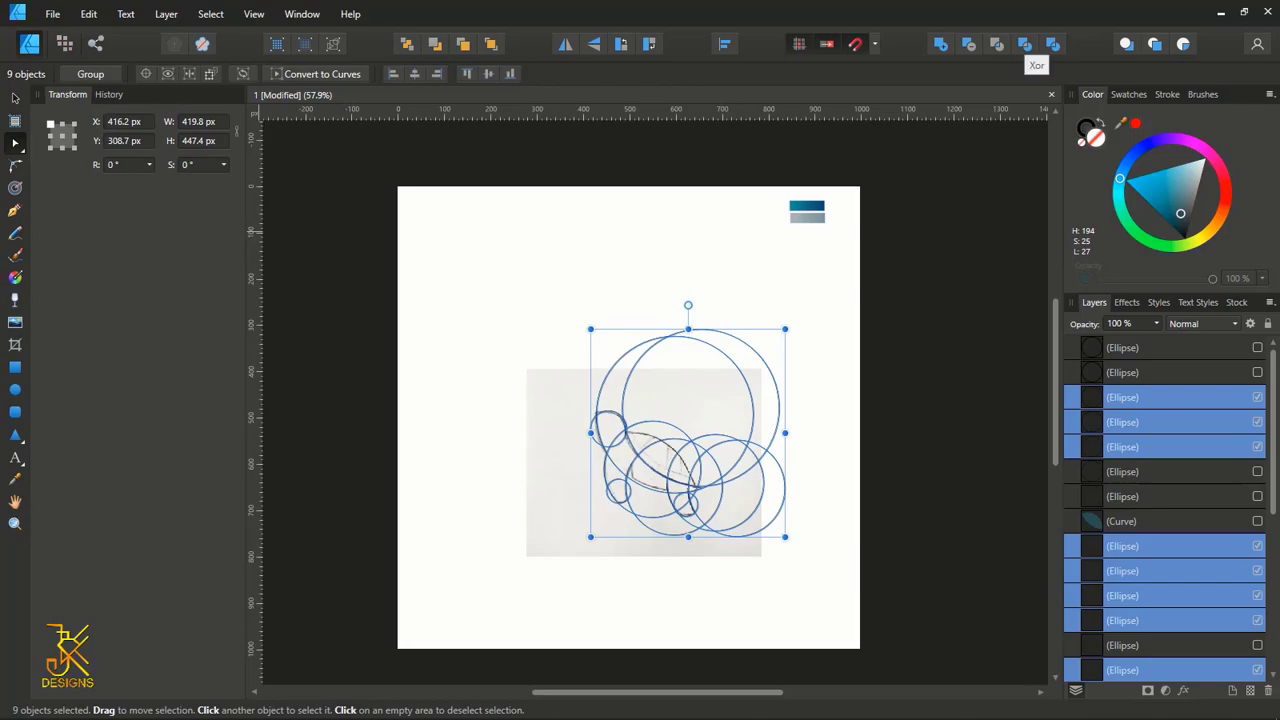
pyautogui.click(1024, 44)
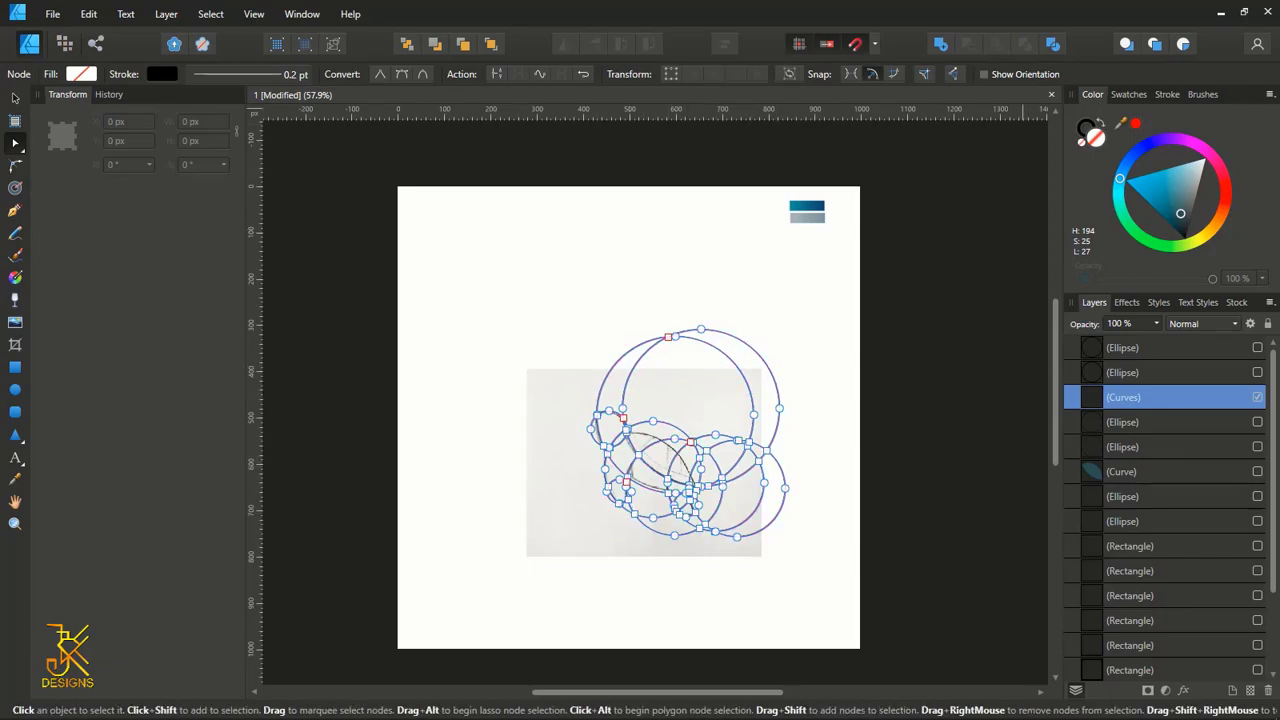
# - Delete the upper and side arcs of the two large circles that extend above the turtle sketch
pyautogui.scroll(-1, 680, 358)
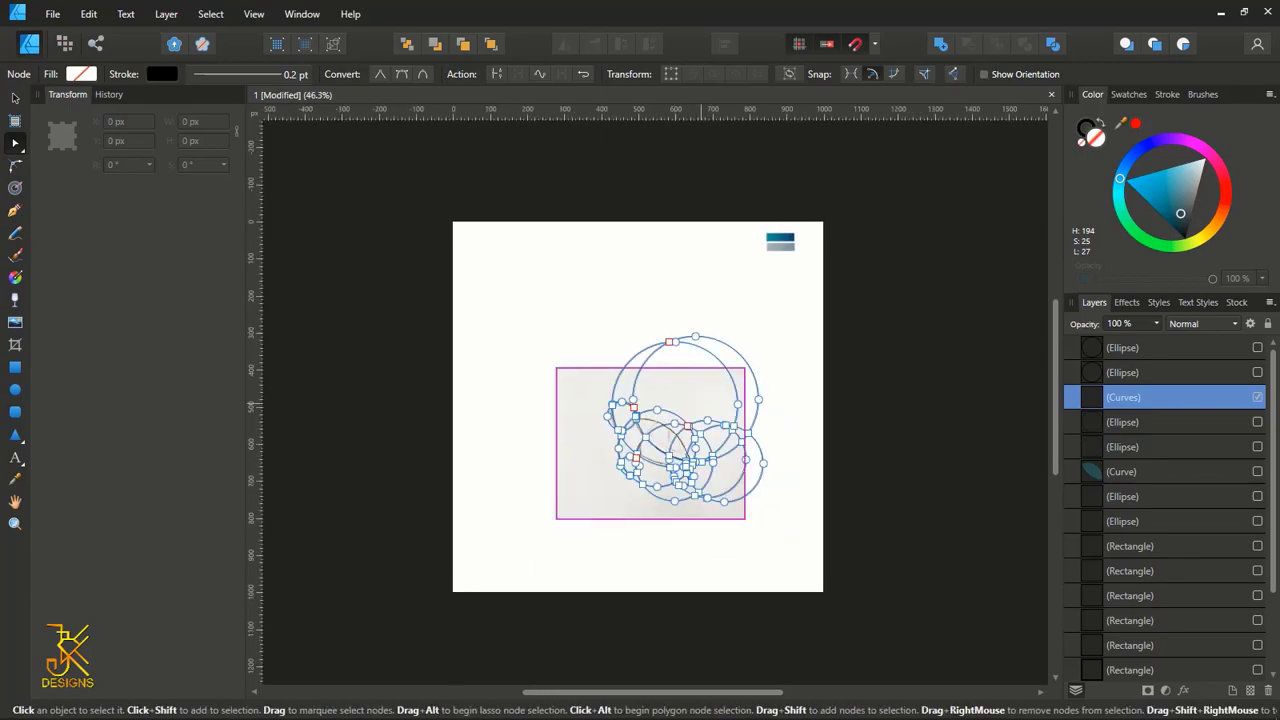
pyautogui.moveTo(699, 404); pyautogui.dragTo(709, 358)
pyautogui.scroll(3, 710, 357)
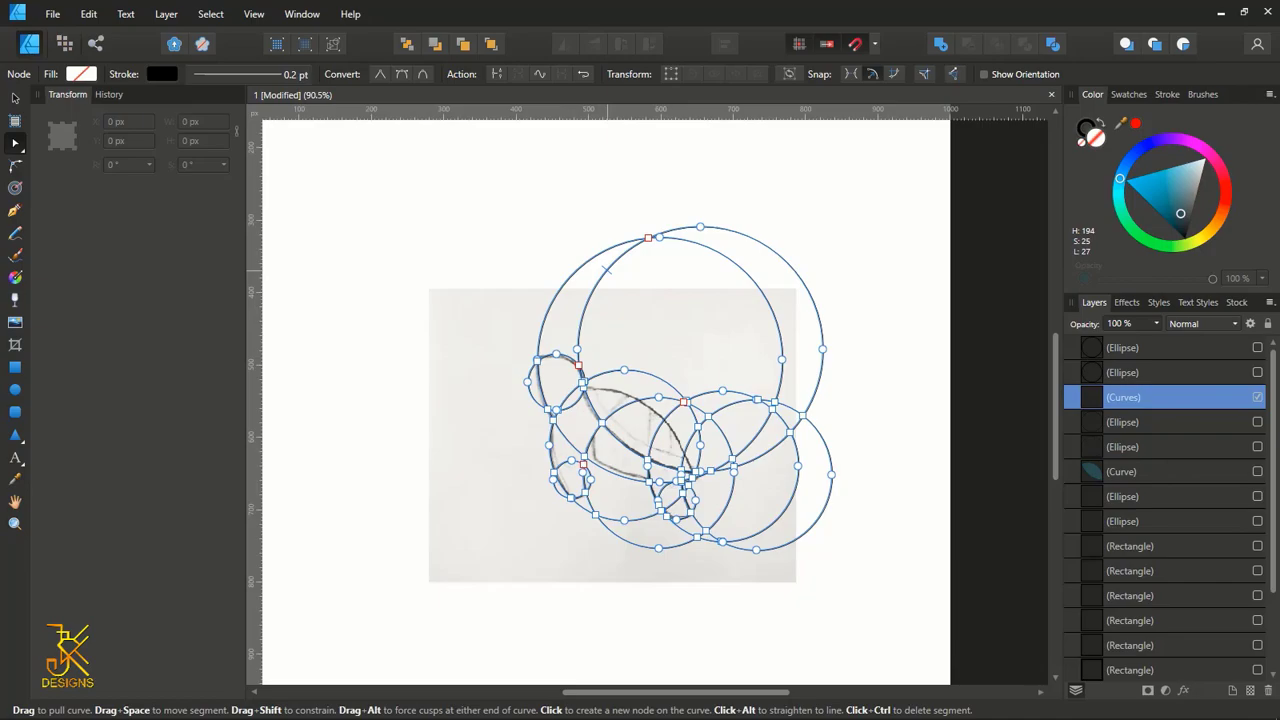
pyautogui.keyDown('ctrl'); pyautogui.click(604, 268); pyautogui.keyUp('ctrl')
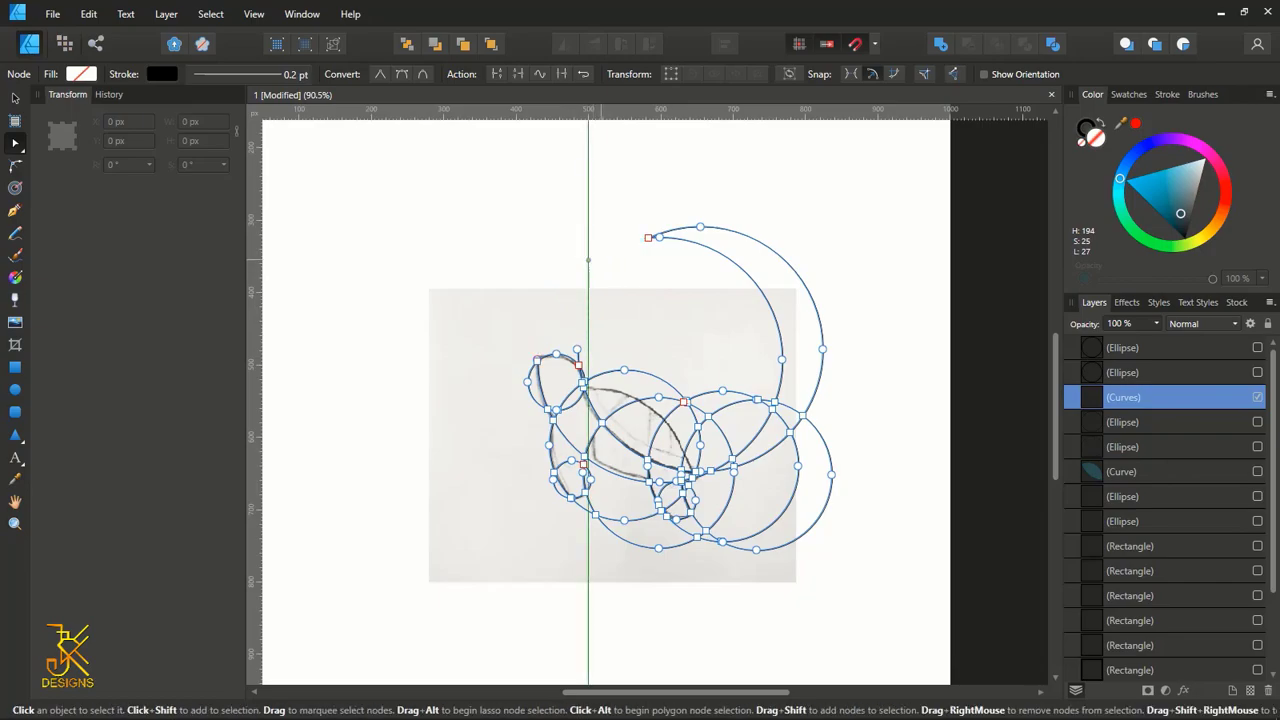
pyautogui.keyDown('ctrl'); pyautogui.click(727, 257); pyautogui.keyUp('ctrl')
pyautogui.keyDown('ctrl'); pyautogui.click(795, 272); pyautogui.keyUp('ctrl')
pyautogui.keyDown('ctrl'); pyautogui.click(686, 229); pyautogui.keyUp('ctrl')
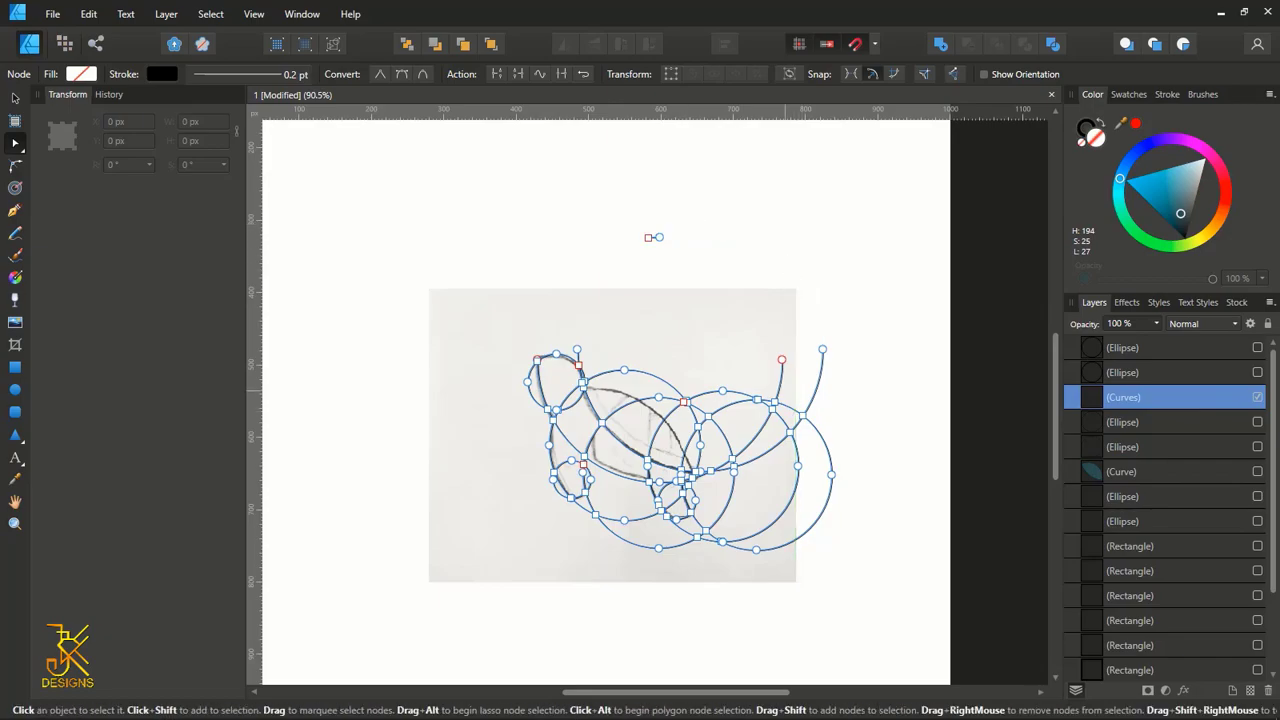
pyautogui.keyDown('ctrl'); pyautogui.click(779, 389); pyautogui.keyUp('ctrl')
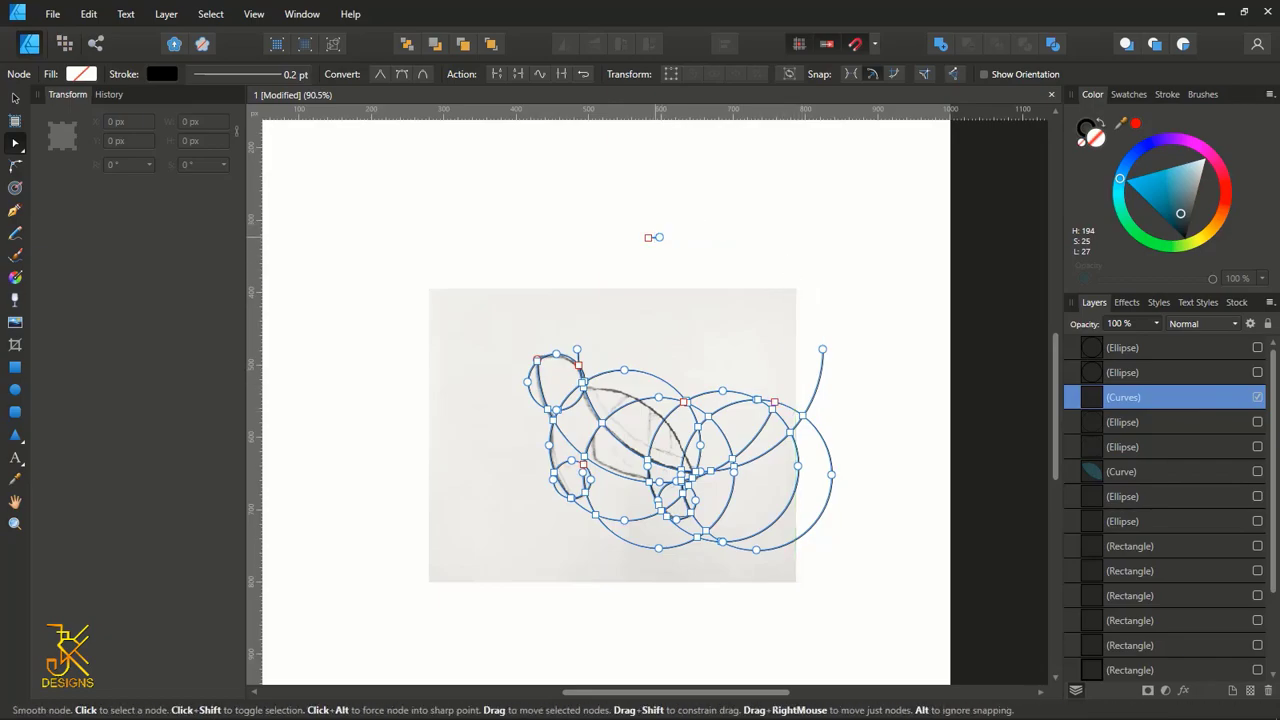
pyautogui.keyDown('ctrl'); pyautogui.click(654, 237); pyautogui.keyUp('ctrl')
pyautogui.keyDown('ctrl'); pyautogui.click(818, 388); pyautogui.keyUp('ctrl')
# - Delete the outer and lower arcs of the 208.4 px circles that extend beyond the rear flipper
pyautogui.keyDown('ctrl'); pyautogui.click(821, 440); pyautogui.keyUp('ctrl')
pyautogui.keyDown('ctrl'); pyautogui.click(827, 497); pyautogui.keyUp('ctrl')
pyautogui.keyDown('ctrl'); pyautogui.click(740, 547); pyautogui.keyUp('ctrl')
pyautogui.click(697, 537)
pyautogui.keyDown('ctrl'); pyautogui.click(679, 545); pyautogui.keyUp('ctrl')
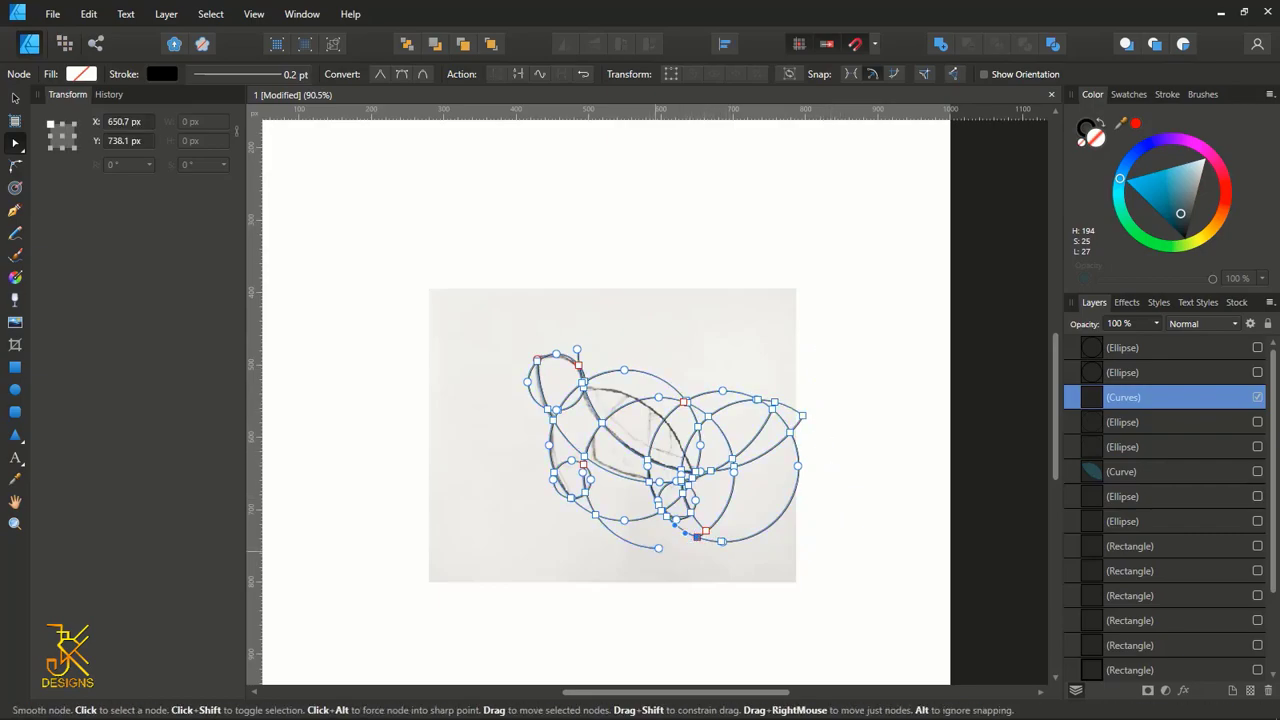
pyautogui.keyDown('ctrl'); pyautogui.click(742, 538); pyautogui.keyUp('ctrl')
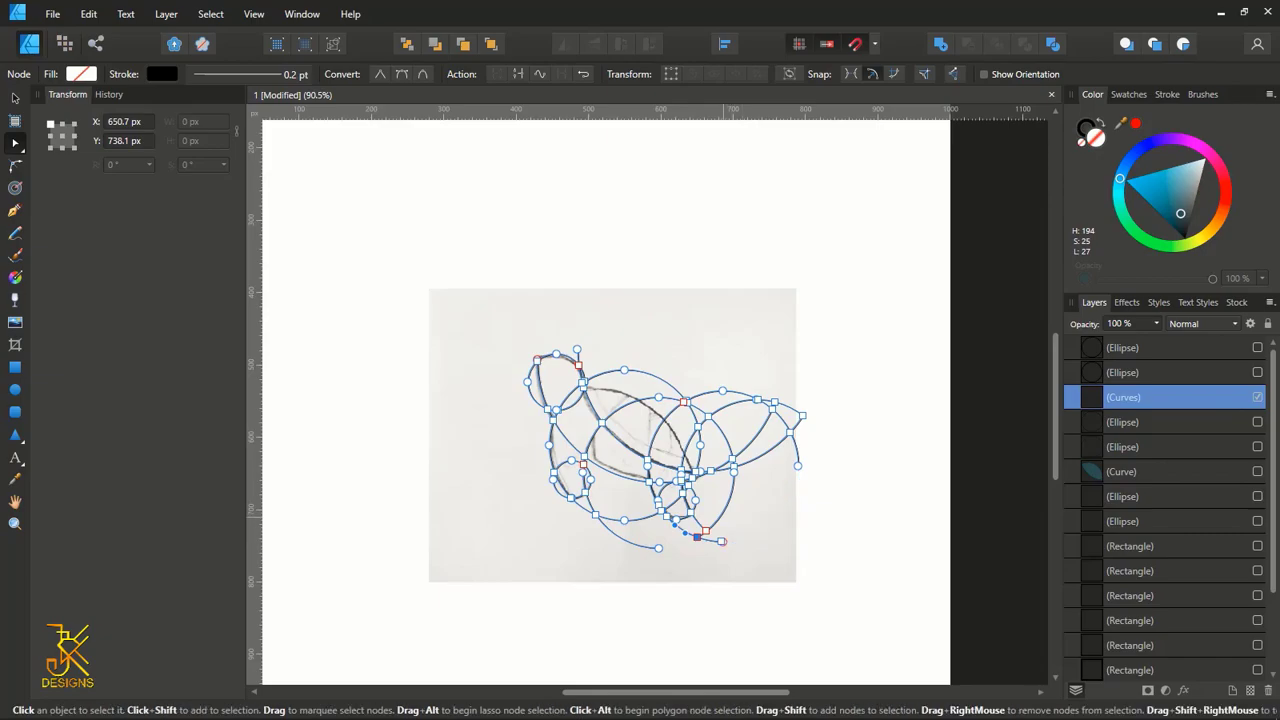
pyautogui.keyDown('ctrl'); pyautogui.click(724, 511); pyautogui.keyUp('ctrl')
pyautogui.keyDown('ctrl'); pyautogui.click(797, 459); pyautogui.keyUp('ctrl')
# - Delete the surplus curve segments hanging below the rear flipper's rounded tip
pyautogui.scroll(3, 752, 489)
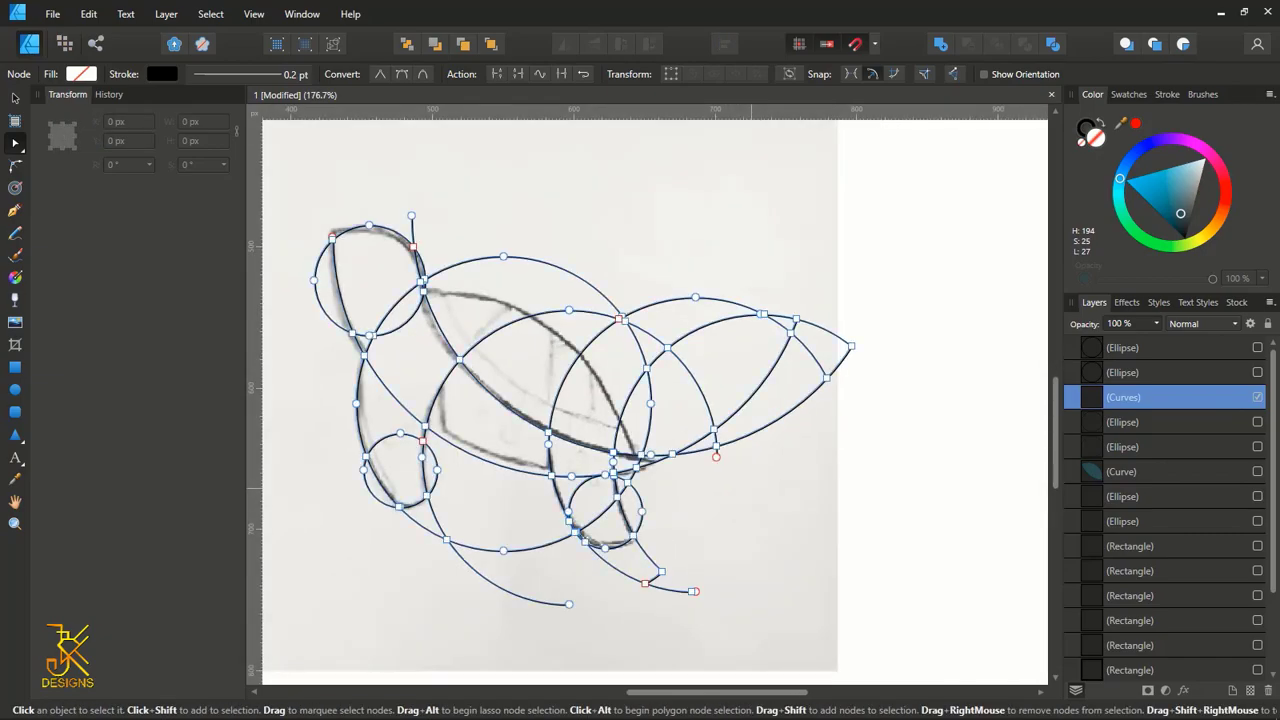
pyautogui.scroll(4, 678, 595)
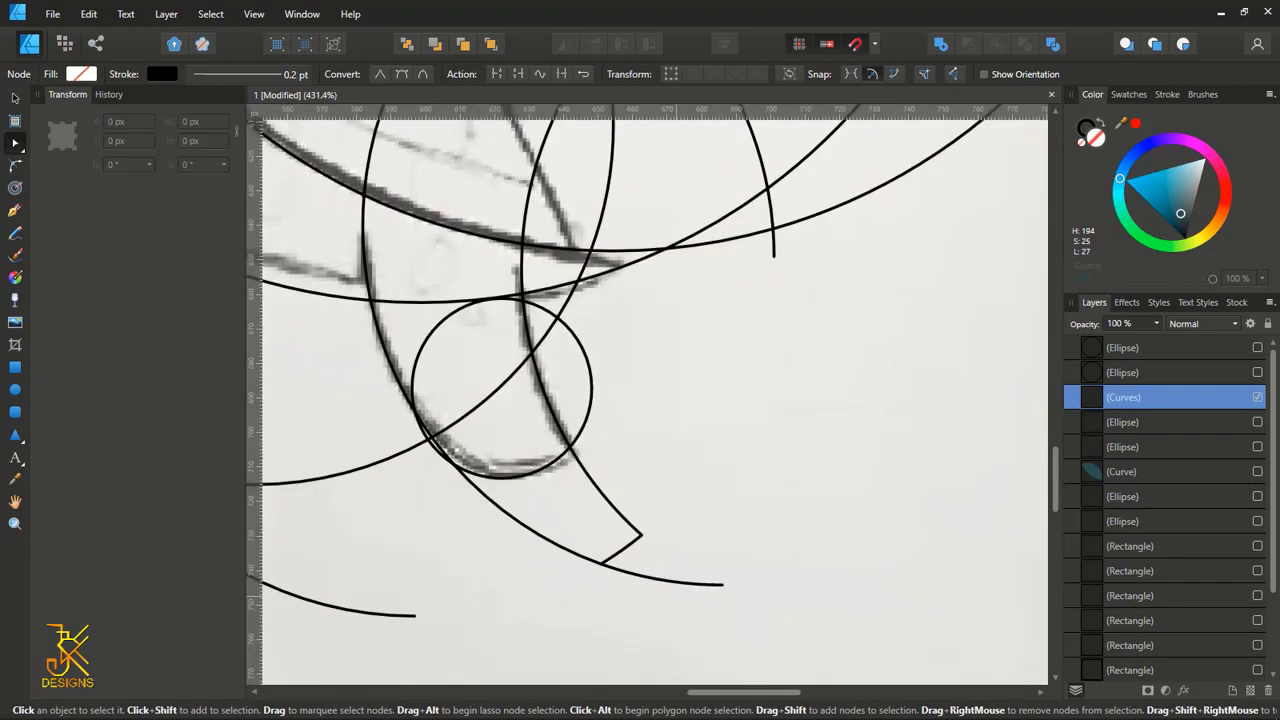
pyautogui.keyDown('ctrl'); pyautogui.click(524, 523); pyautogui.keyUp('ctrl')
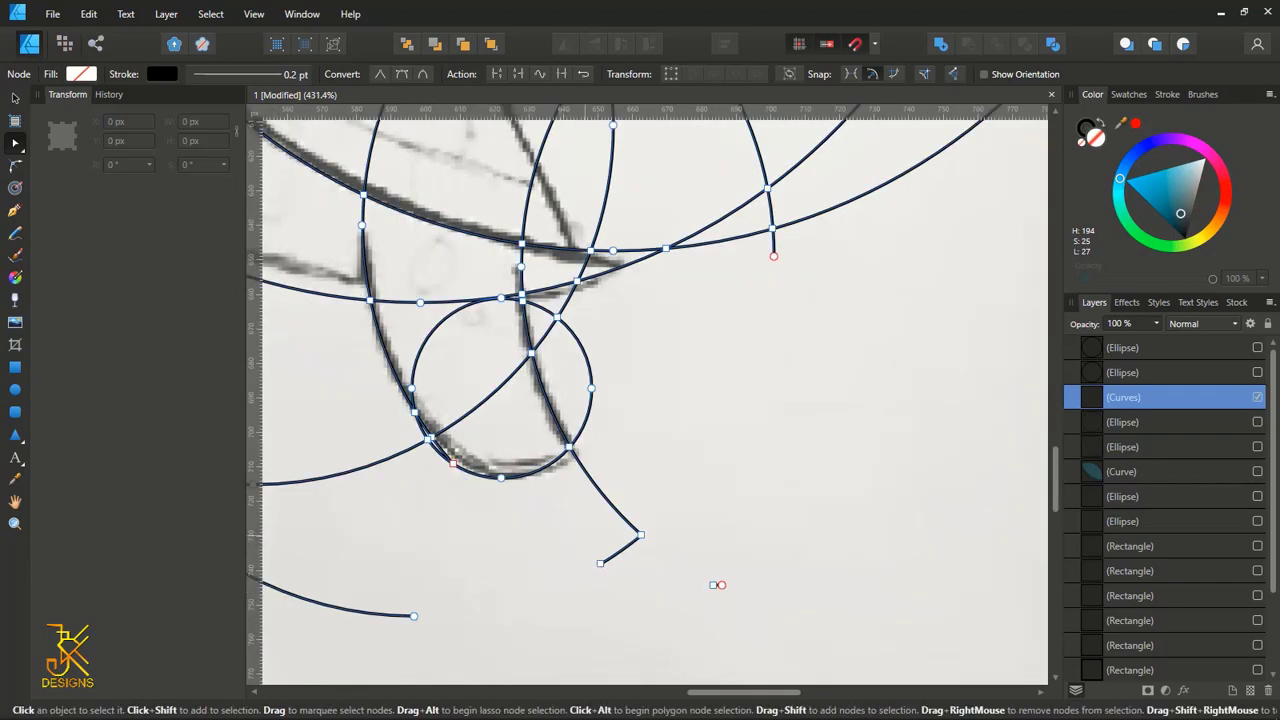
pyautogui.keyDown('ctrl'); pyautogui.click(604, 493); pyautogui.keyUp('ctrl')
pyautogui.press('Escape')
pyautogui.click(717, 584)
# - Delete the remaining arcs and leftover nodes beyond the turtle's tail
pyautogui.scroll(-4, 830, 350)
pyautogui.keyDown('ctrl'); pyautogui.click(730, 347); pyautogui.keyUp('ctrl')
pyautogui.keyDown('ctrl'); pyautogui.click(718, 328); pyautogui.keyUp('ctrl')
pyautogui.keyDown('ctrl'); pyautogui.click(728, 300); pyautogui.keyUp('ctrl')
pyautogui.keyDown('ctrl'); pyautogui.click(764, 378); pyautogui.keyUp('ctrl')
pyautogui.moveTo(945, 275); pyautogui.dragTo(760, 470)
pyautogui.press('Delete')
# - Delete the surplus circle arcs around the turtle's tail, rear flipper and underside, leaving only the segments that follow the sketch
pyautogui.keyDown('ctrl'); pyautogui.click(662, 290); pyautogui.keyUp('ctrl')
pyautogui.scroll(4, 650, 579)
pyautogui.keyDown('ctrl'); pyautogui.click(700, 404); pyautogui.keyUp('ctrl')
pyautogui.keyDown('ctrl'); pyautogui.click(658, 328); pyautogui.keyUp('ctrl')
pyautogui.scroll(2, 729, 319)
pyautogui.keyDown('ctrl'); pyautogui.click(602, 317); pyautogui.keyUp('ctrl')
pyautogui.keyDown('ctrl'); pyautogui.click(776, 314); pyautogui.keyUp('ctrl')
pyautogui.keyDown('ctrl'); pyautogui.click(794, 280); pyautogui.keyUp('ctrl')
pyautogui.scroll(4, 658, 494)
pyautogui.keyDown('ctrl'); pyautogui.click(628, 442); pyautogui.keyUp('ctrl')
pyautogui.scroll(-6, 655, 400)
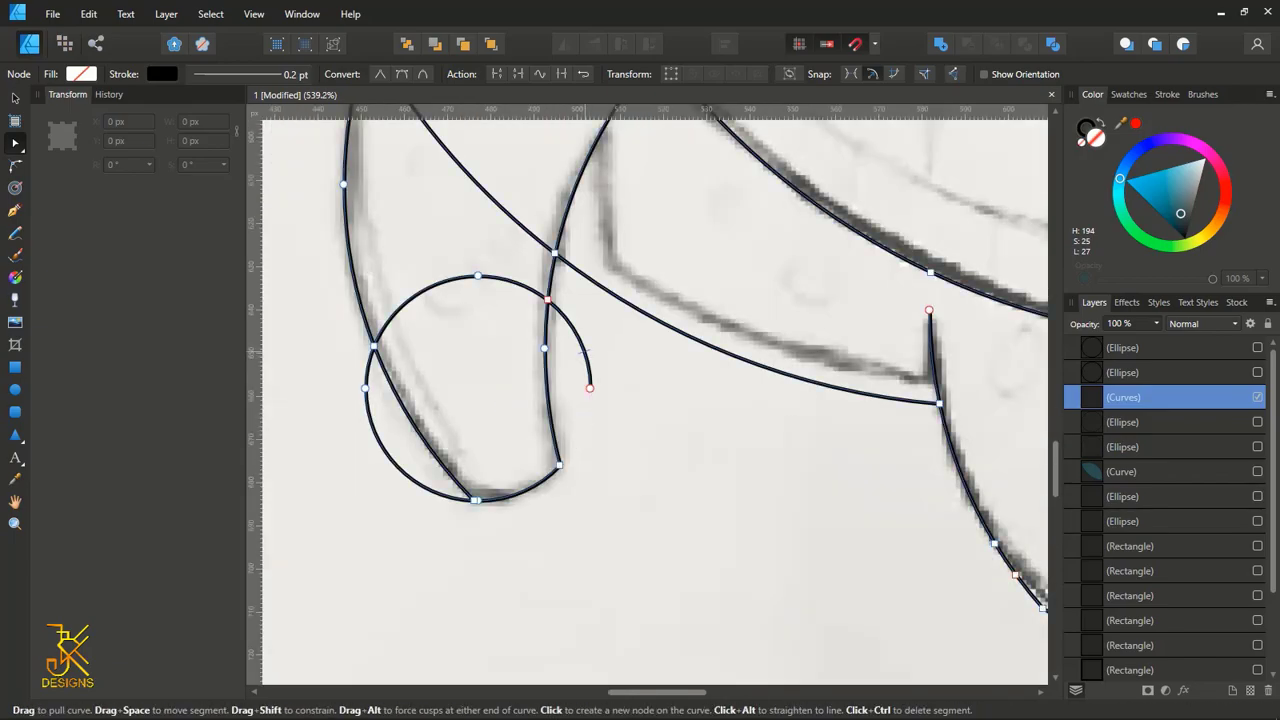
# - Delete the leftover arcs of the small circle around the front flipper's tip
pyautogui.scroll(4, 627, 413)
pyautogui.keyDown('ctrl'); pyautogui.click(847, 310); pyautogui.keyUp('ctrl')
pyautogui.scroll(-1, 749, 596)
pyautogui.keyDown('ctrl'); pyautogui.click(510, 296); pyautogui.keyUp('ctrl')
pyautogui.scroll(-4, 459, 223)
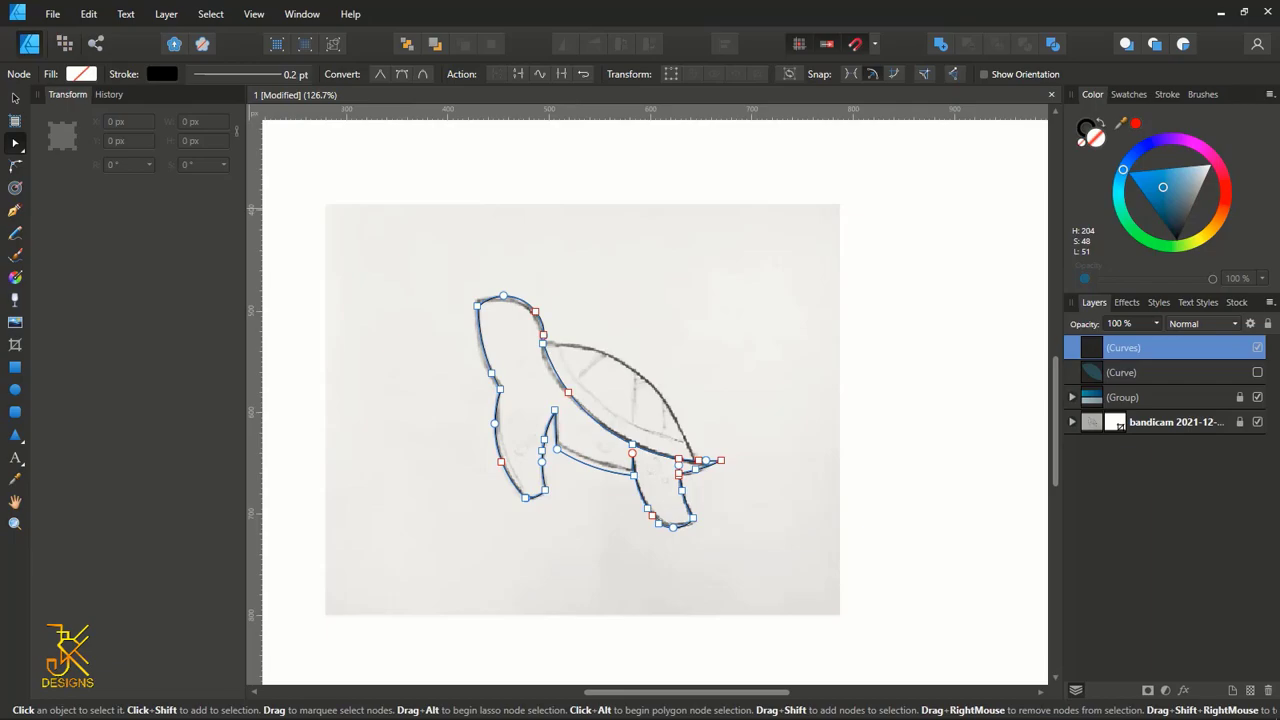
# - Select all nodes of the trimmed body outline and join its open segments into one curve
pyautogui.moveTo(1163, 187)
pyautogui.mouseDown()
pyautogui.moveTo(1175, 220)
pyautogui.moveTo(1164, 194)
pyautogui.moveTo(1184, 183)
pyautogui.mouseUp()
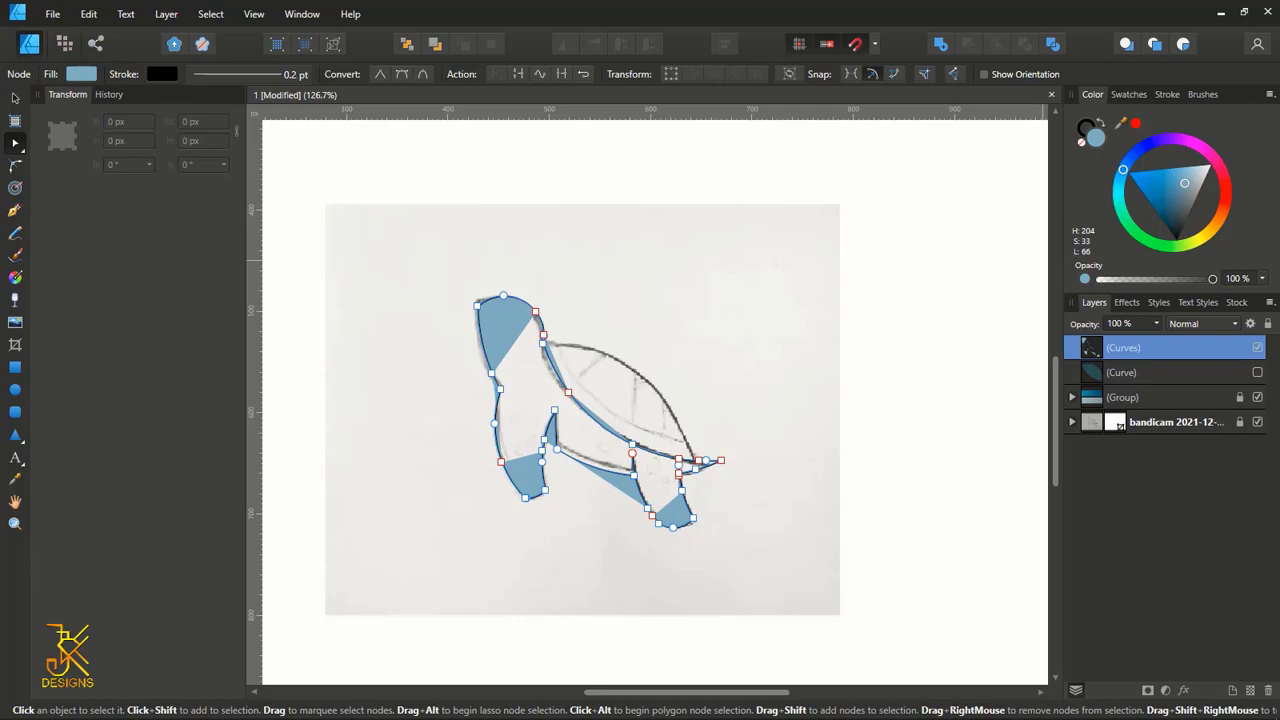
pyautogui.press('/')
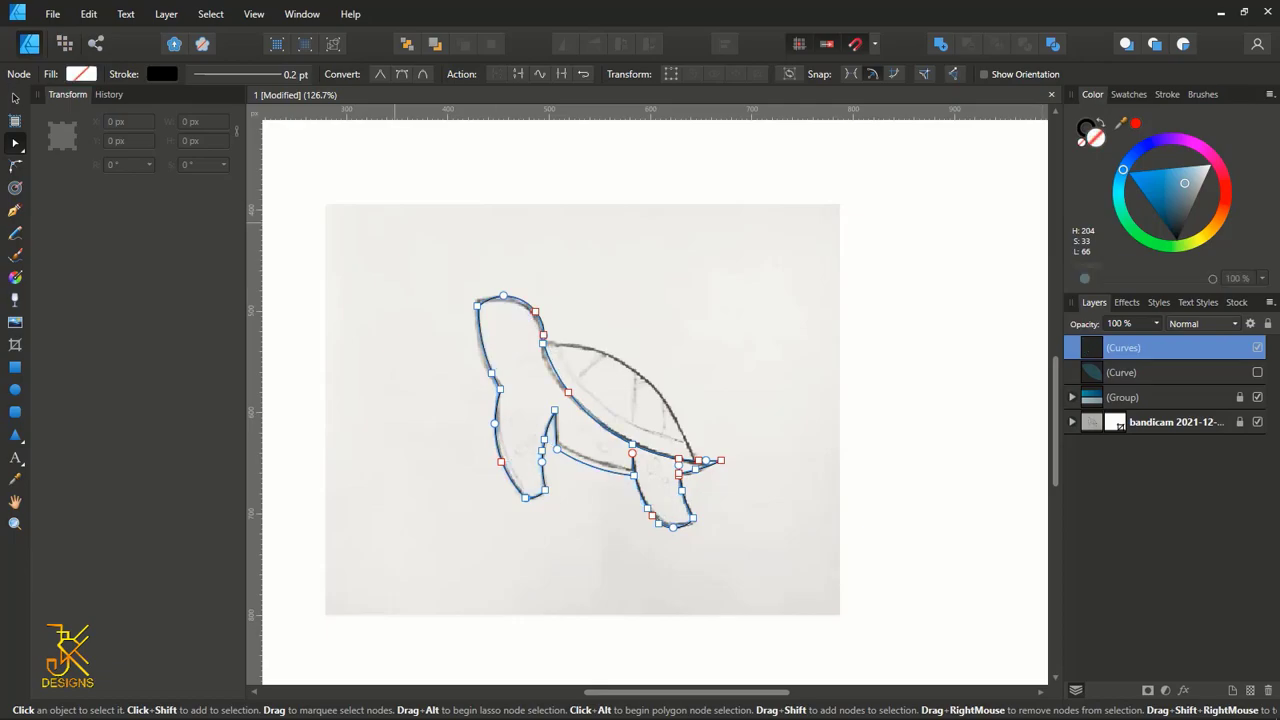
pyautogui.moveTo(394, 222); pyautogui.dragTo(784, 590)
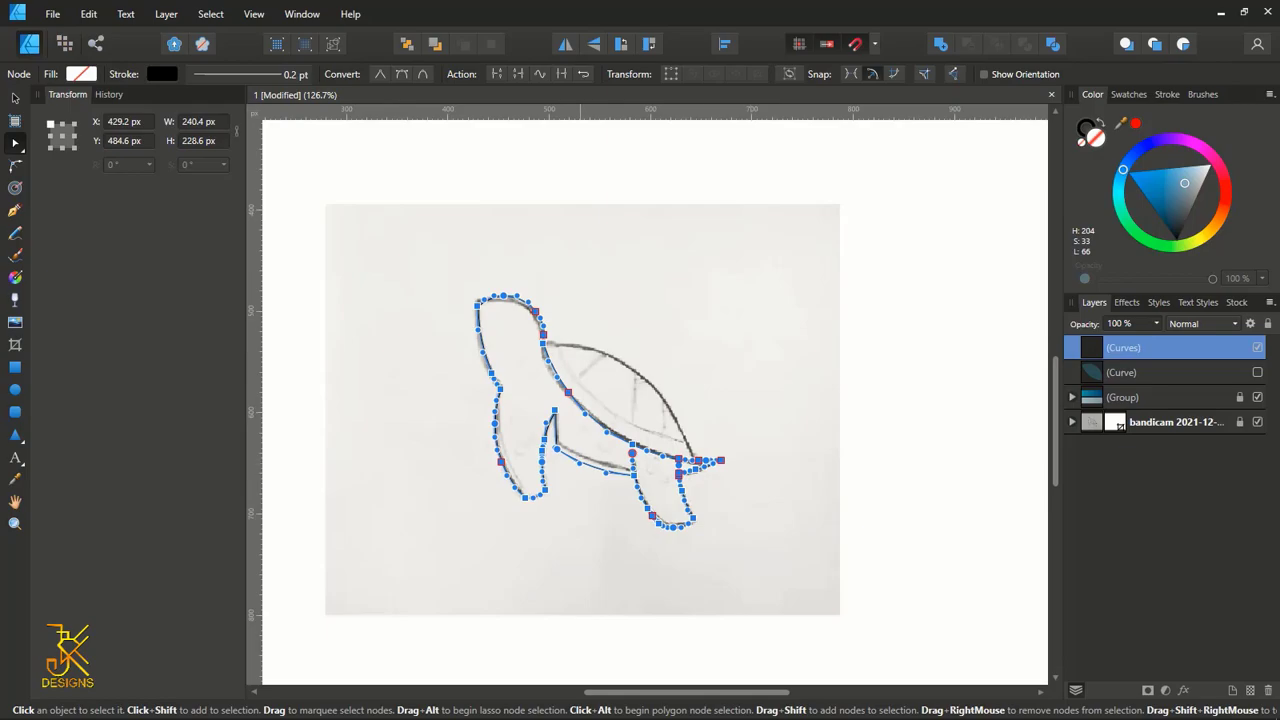
pyautogui.click(562, 74)
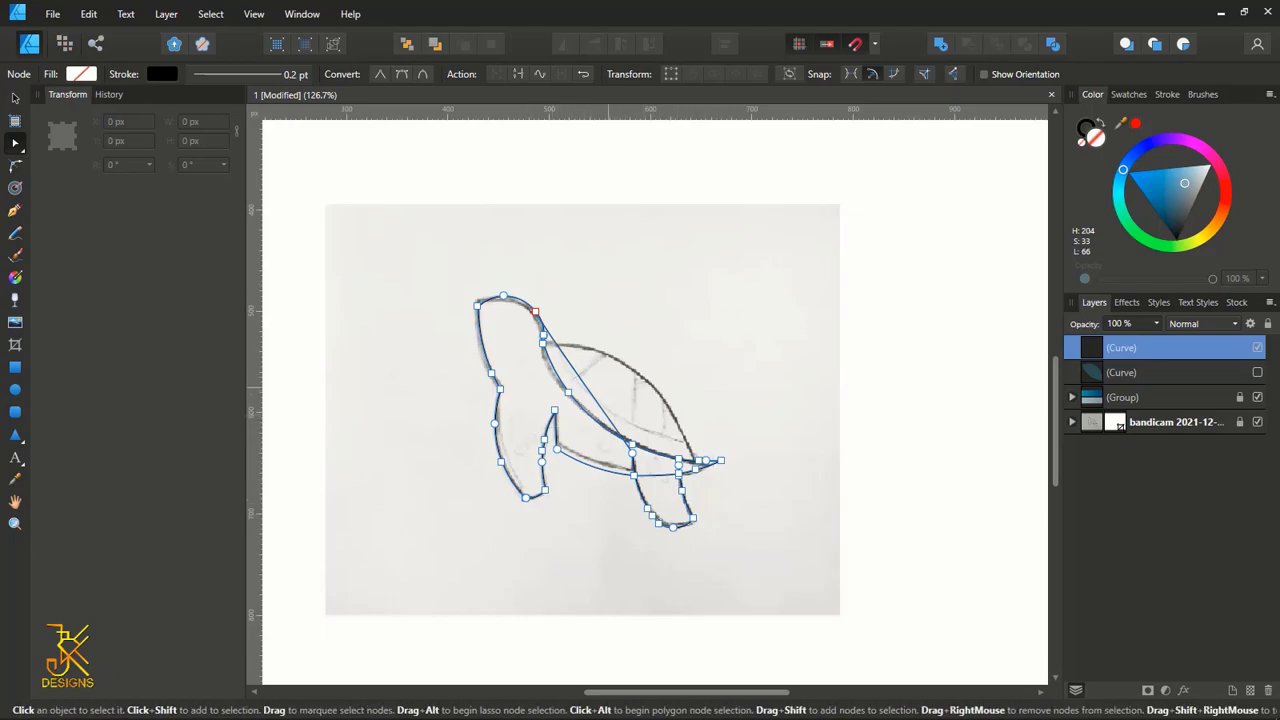
# - Delete the straight segment crossing the shell and the arc running across the top of the rear flipper
pyautogui.scroll(5, 587, 389)
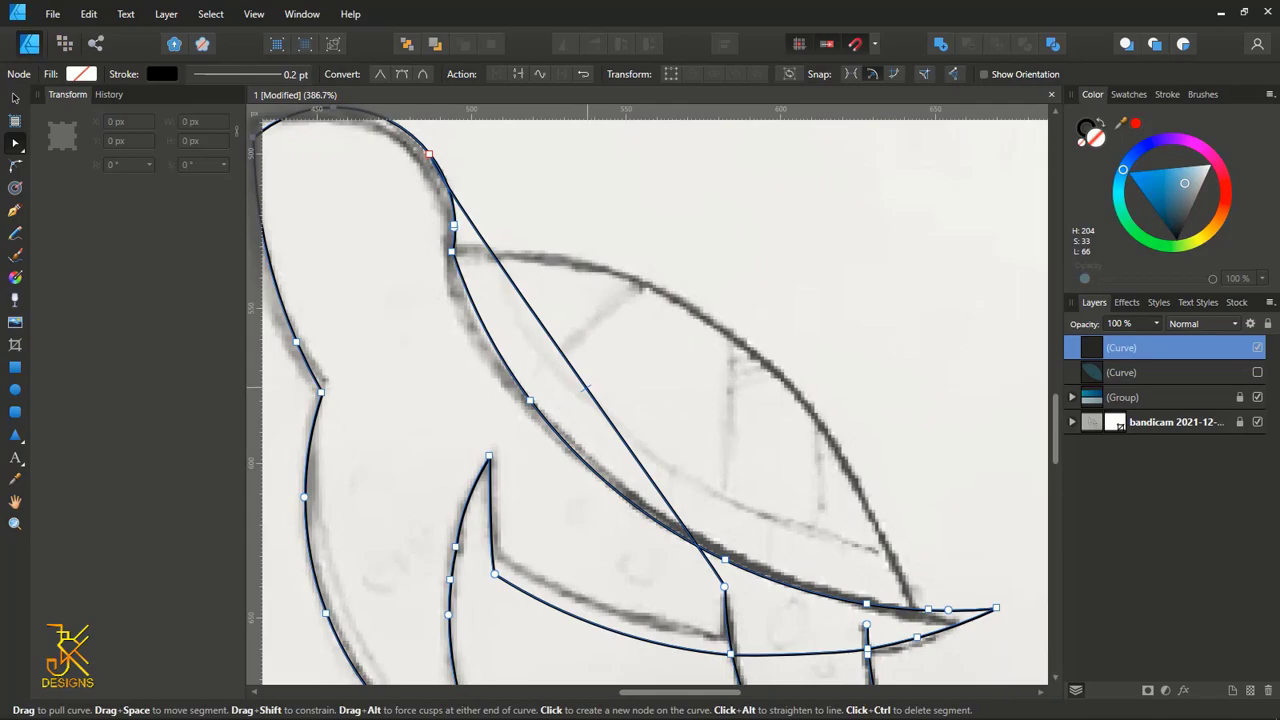
pyautogui.keyDown('ctrl'); pyautogui.click(587, 388); pyautogui.keyUp('ctrl')
pyautogui.scroll(-2, 727, 475)
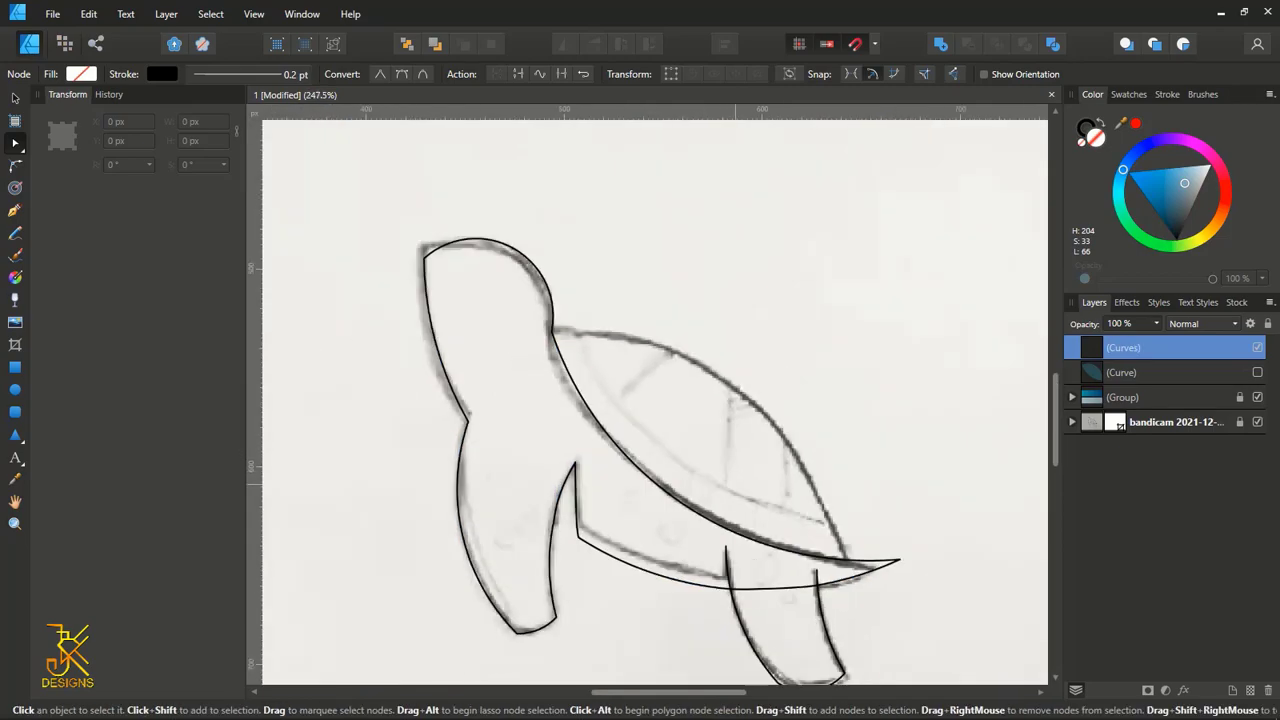
pyautogui.scroll(3, 745, 566)
pyautogui.scroll(-3, 750, 566)
pyautogui.scroll(-2, 707, 456)
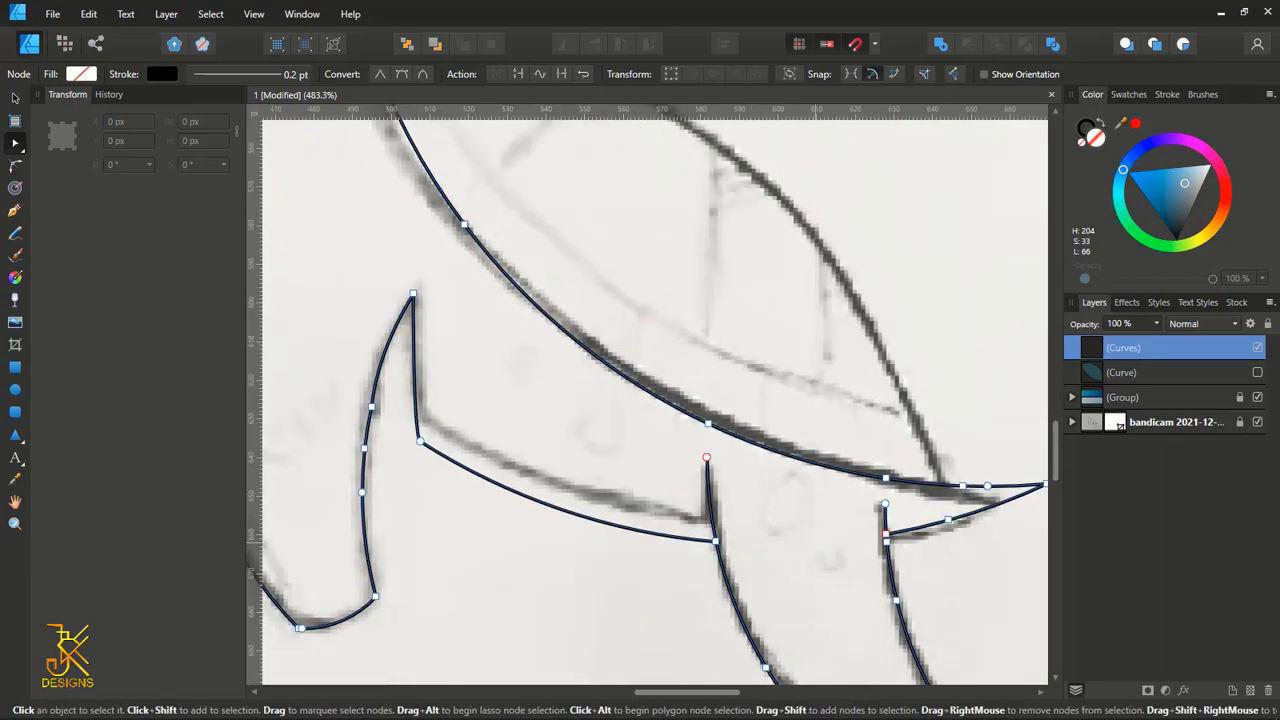
pyautogui.scroll(-3, 425, 452)
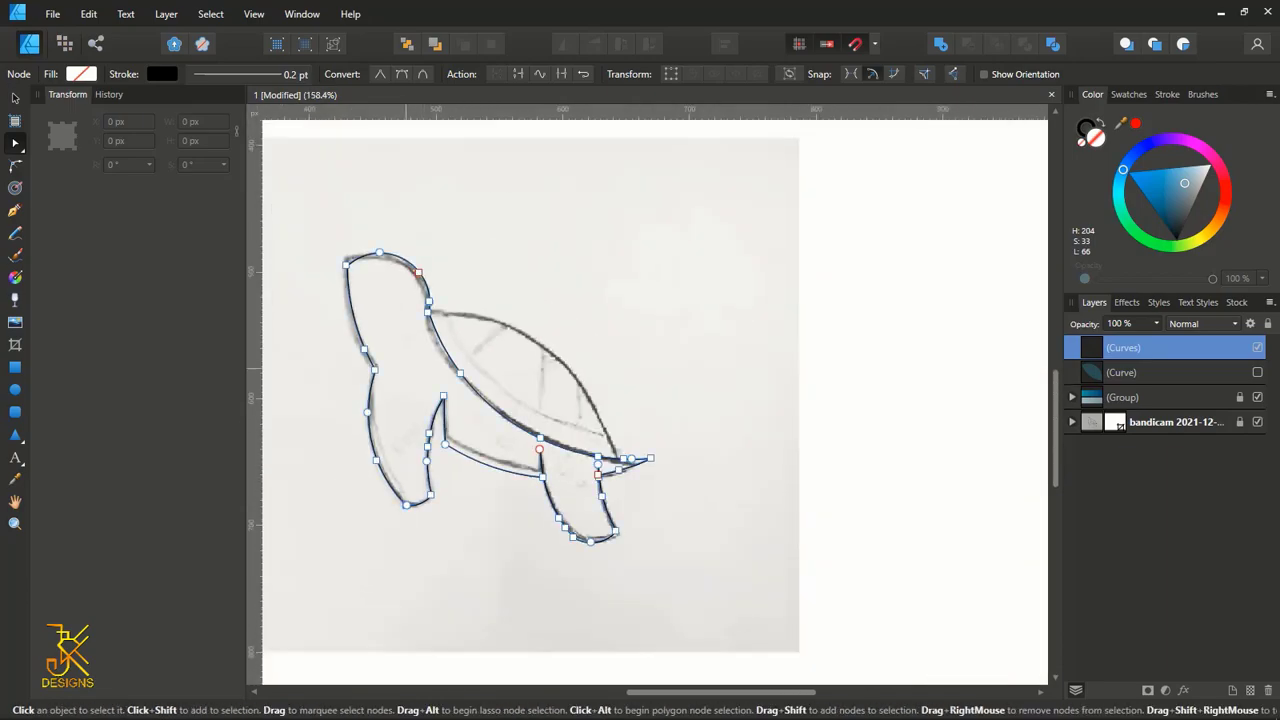
pyautogui.scroll(2, 412, 357)
pyautogui.moveTo(481, 250); pyautogui.dragTo(528, 261)
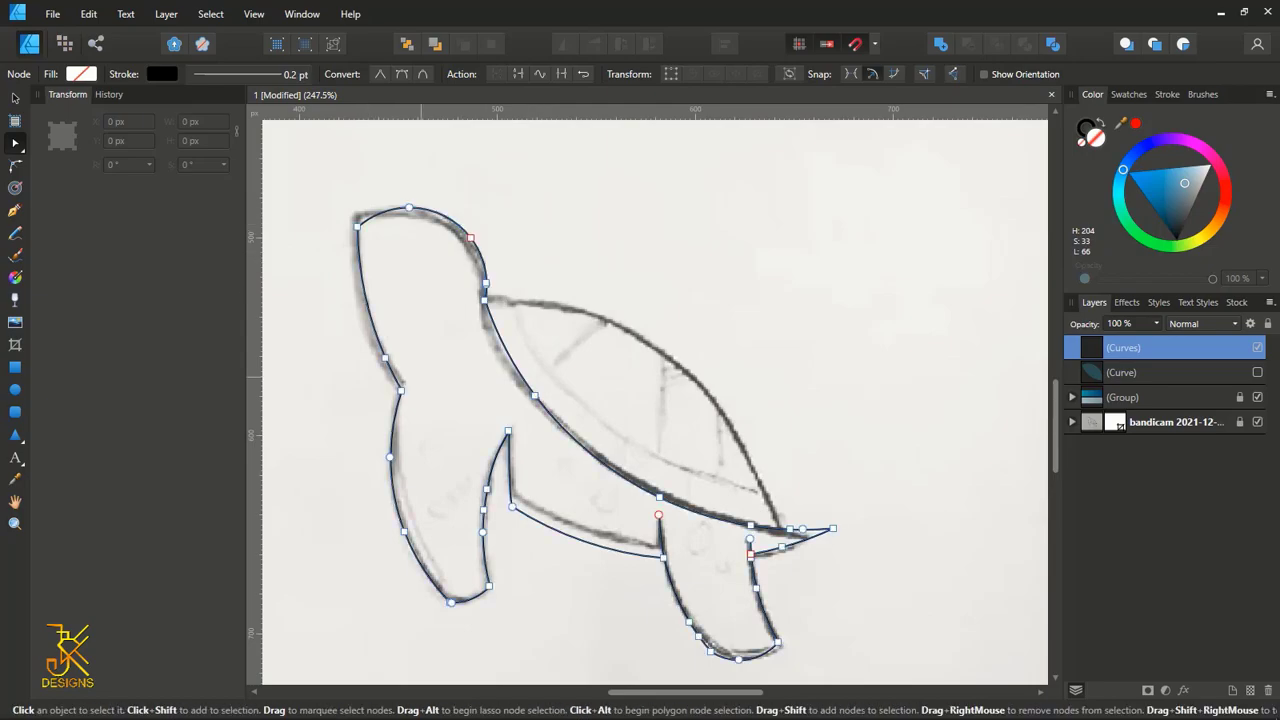
# - Fill the turtle's body with dark blue (H 204, S 61, L 33) and show the hidden shell curve
pyautogui.moveTo(1165, 189)
pyautogui.mouseDown()
pyautogui.moveTo(1174, 204)
pyautogui.moveTo(1161, 203)
pyautogui.mouseUp()
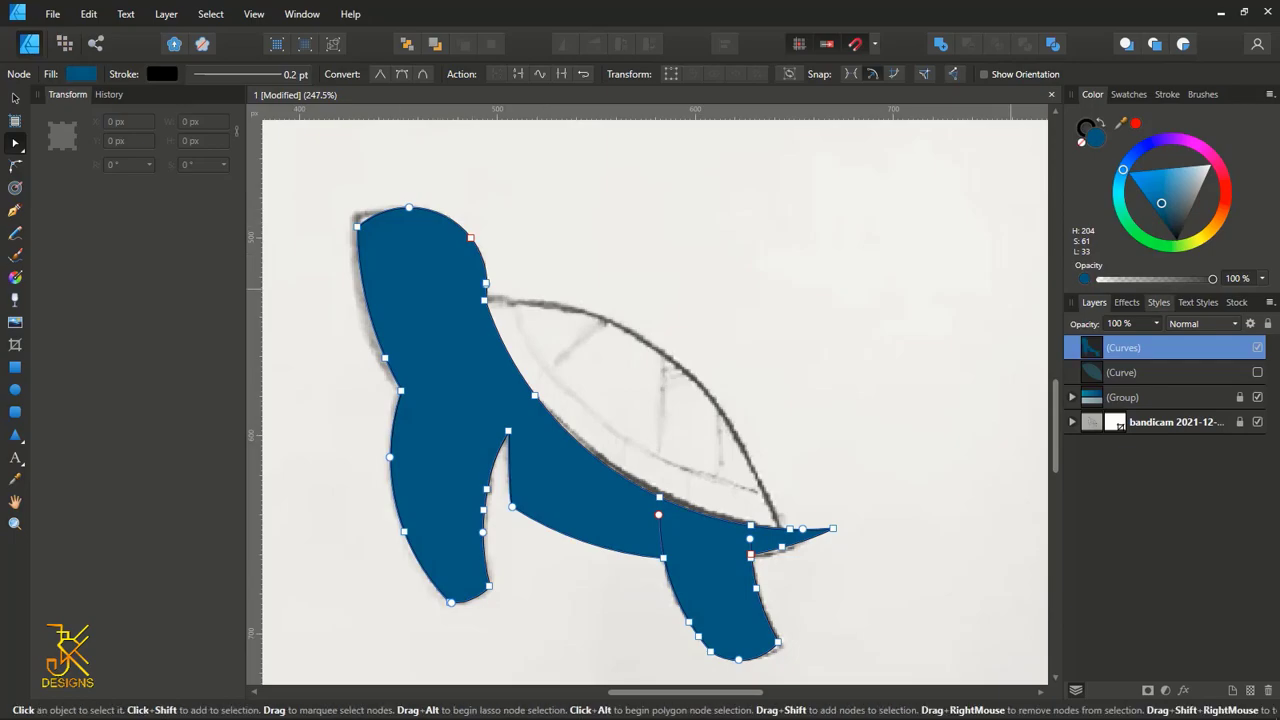
pyautogui.click(1257, 372)
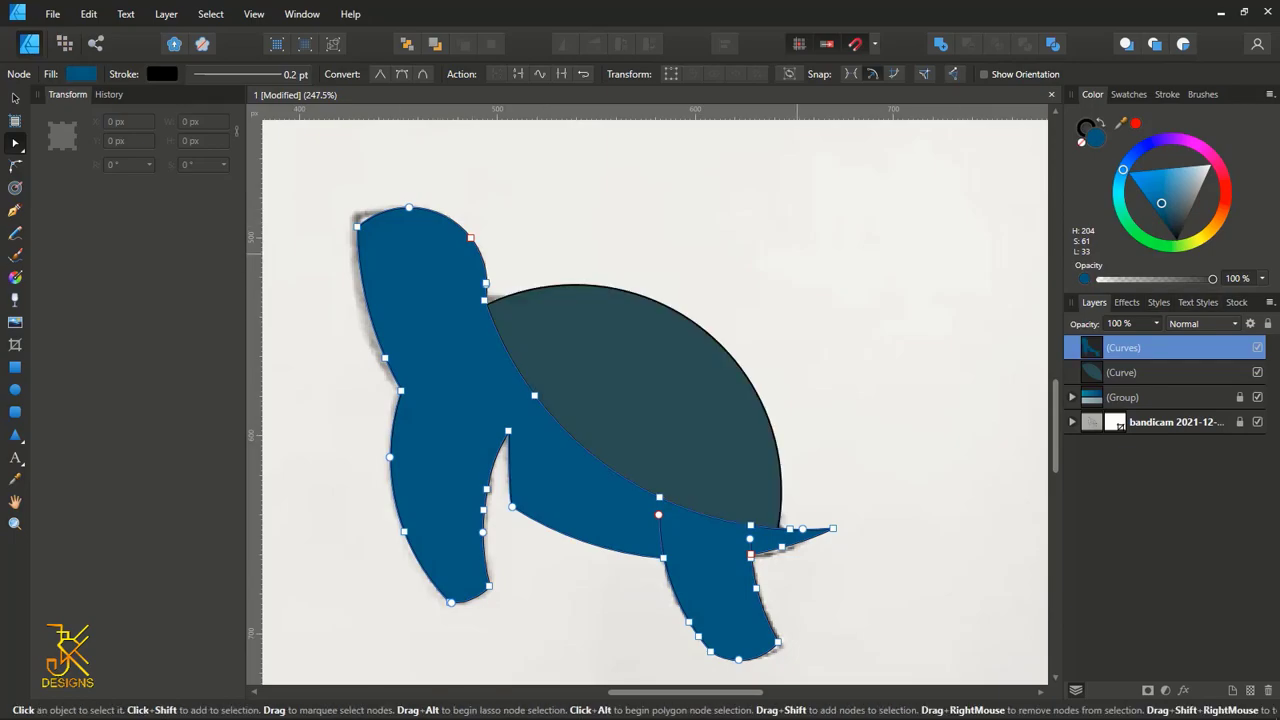
pyautogui.click(797, 253)
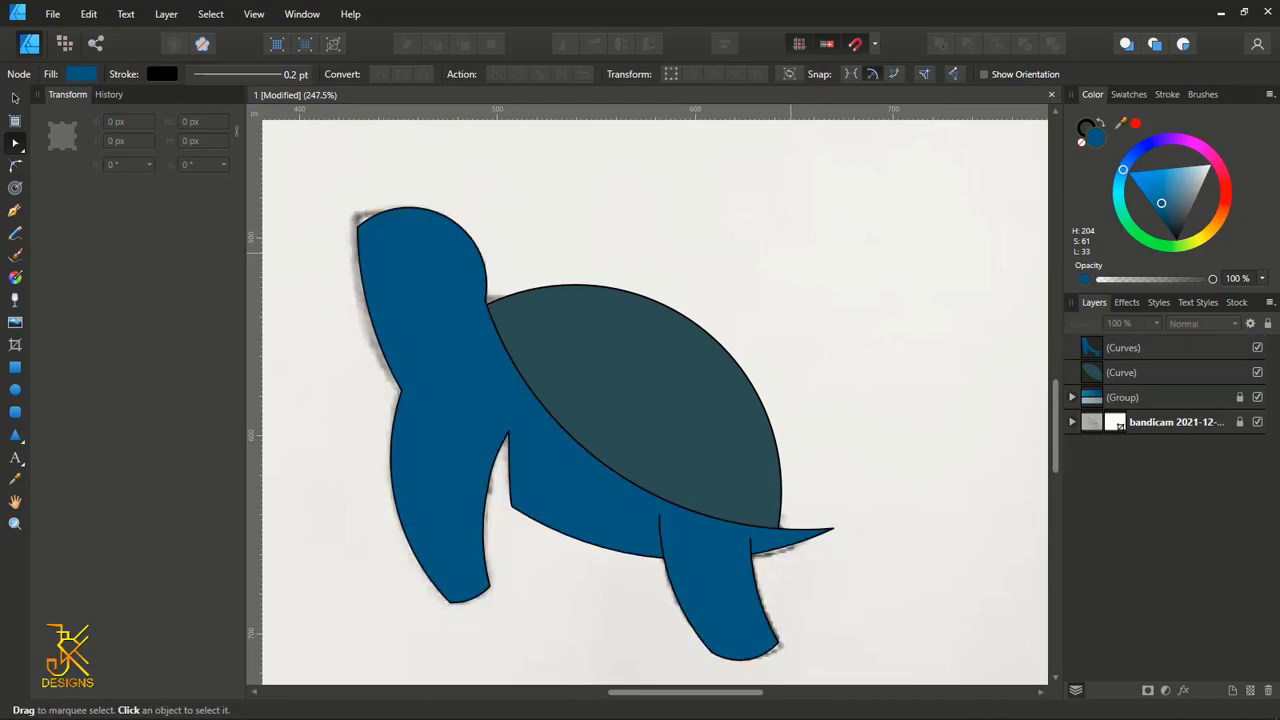
pyautogui.scroll(-2, 624, 234)
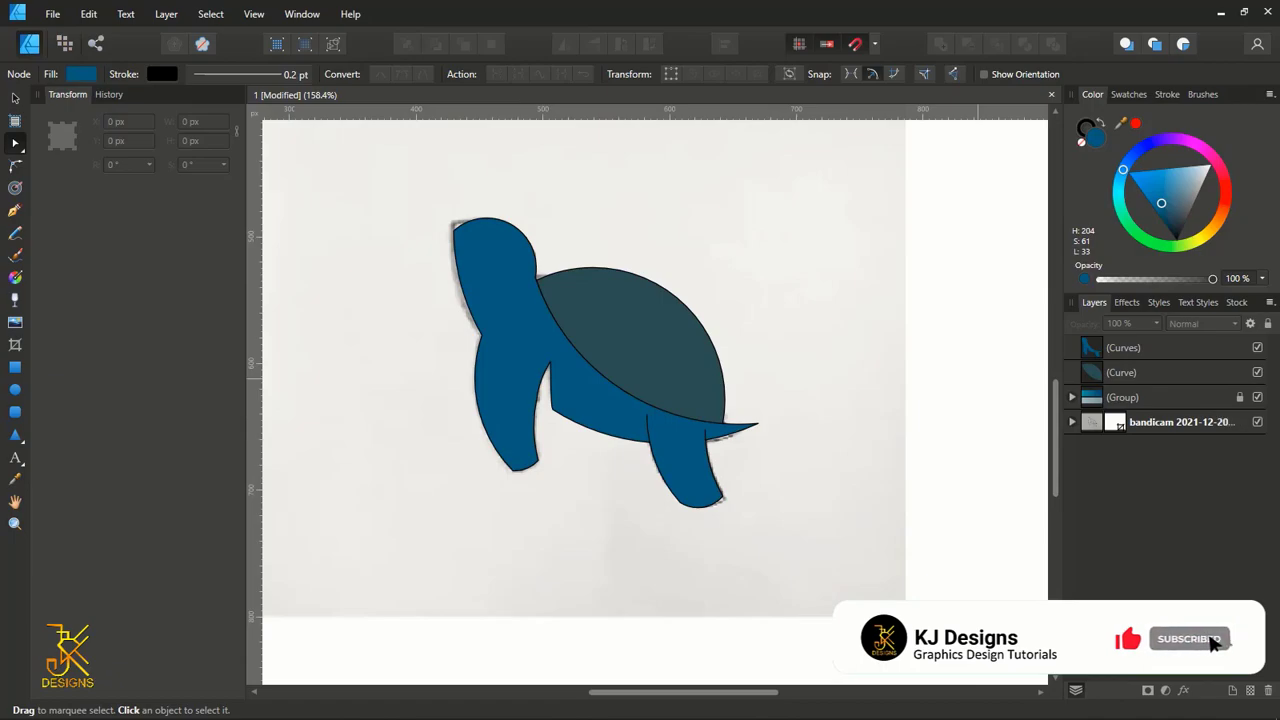
# - Hide the sketch image and move the body and shell together to the centre of the page
pyautogui.click(1257, 422)
pyautogui.scroll(-2, 624, 273)
pyautogui.scroll(3, 590, 255)
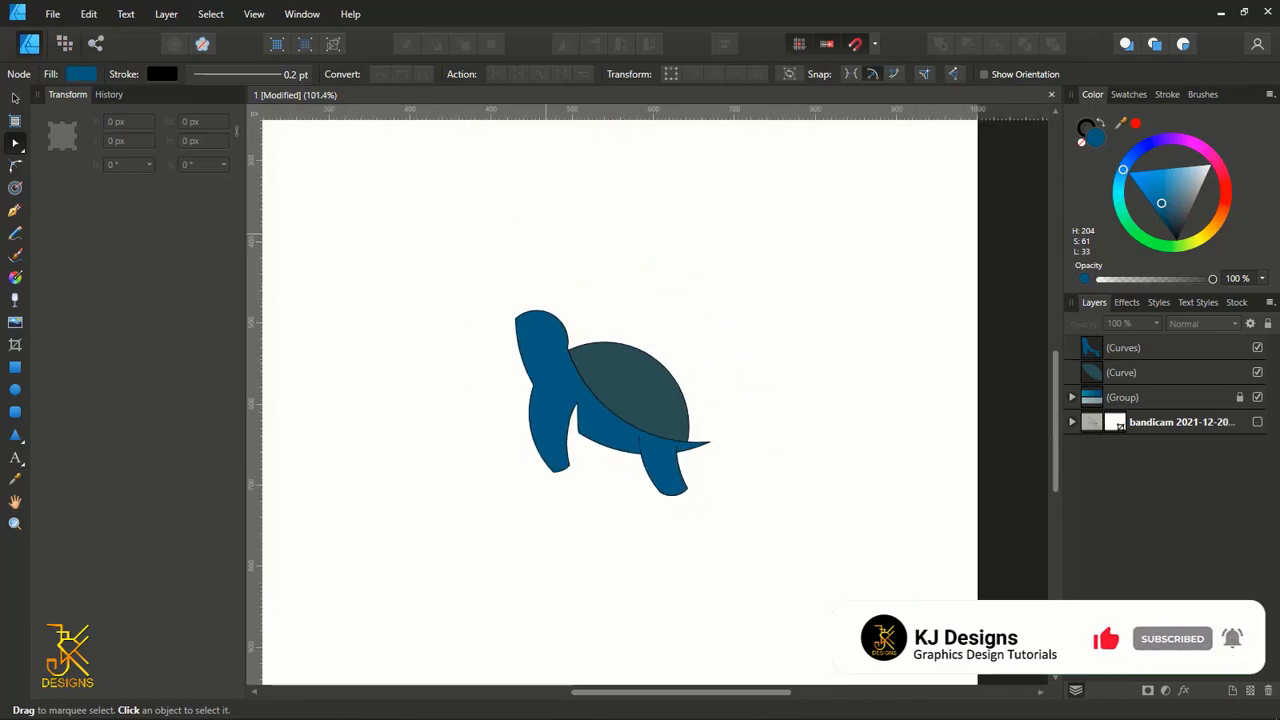
pyautogui.scroll(-4, 544, 232)
pyautogui.press('v')
pyautogui.moveTo(401, 200); pyautogui.dragTo(700, 410)
pyautogui.moveTo(580, 315); pyautogui.dragTo(656, 423)
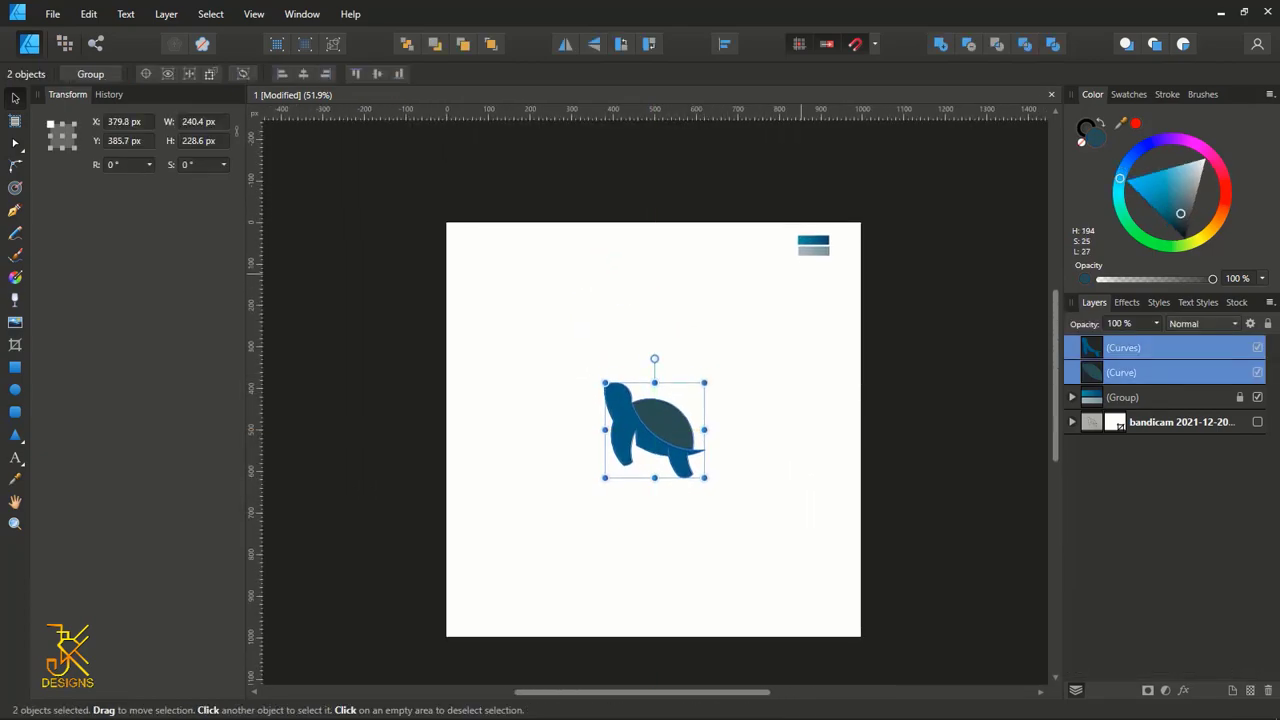
# - Unlock the group of colour swatches and move it just above the turtle
pyautogui.click(801, 273)
pyautogui.moveTo(846, 344)
pyautogui.mouseDown()
pyautogui.moveTo(786, 223)
pyautogui.moveTo(669, 323)
pyautogui.moveTo(678, 330)
pyautogui.mouseUp()
pyautogui.click(634, 348)
pyautogui.scroll(4, 640, 343)
pyautogui.scroll(-1, 740, 320)
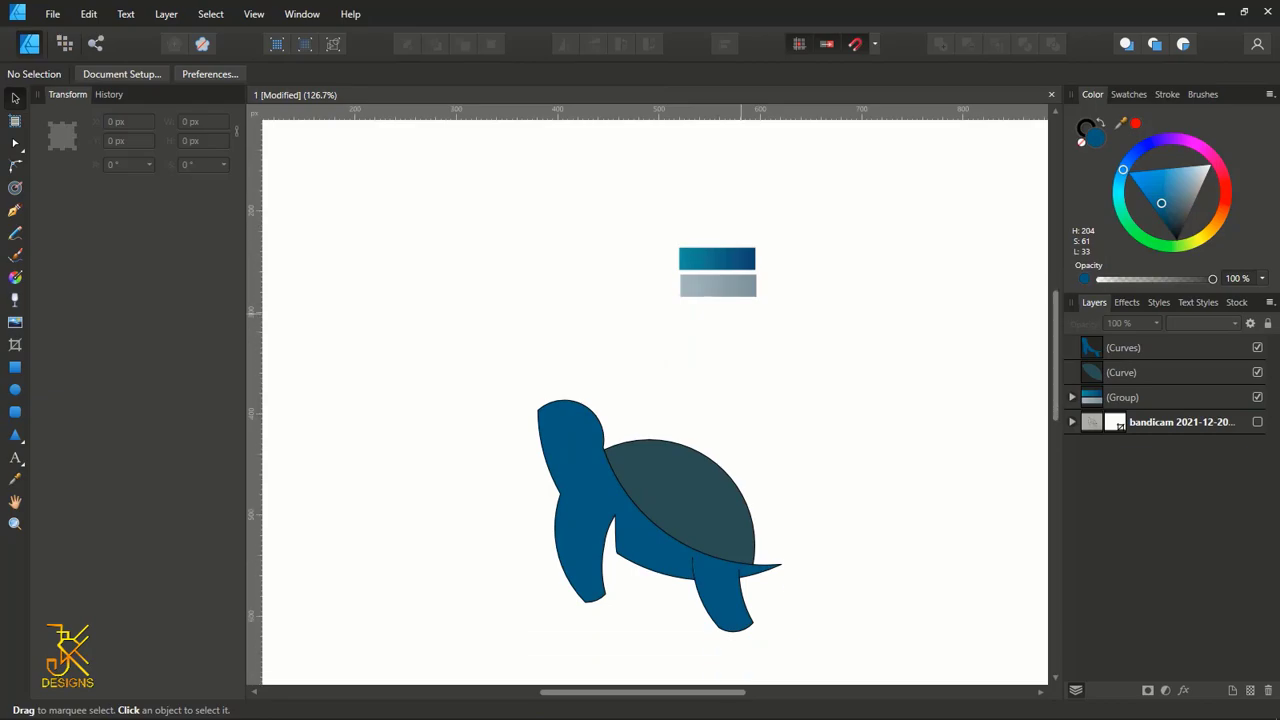
pyautogui.scroll(-1, 655, 400)
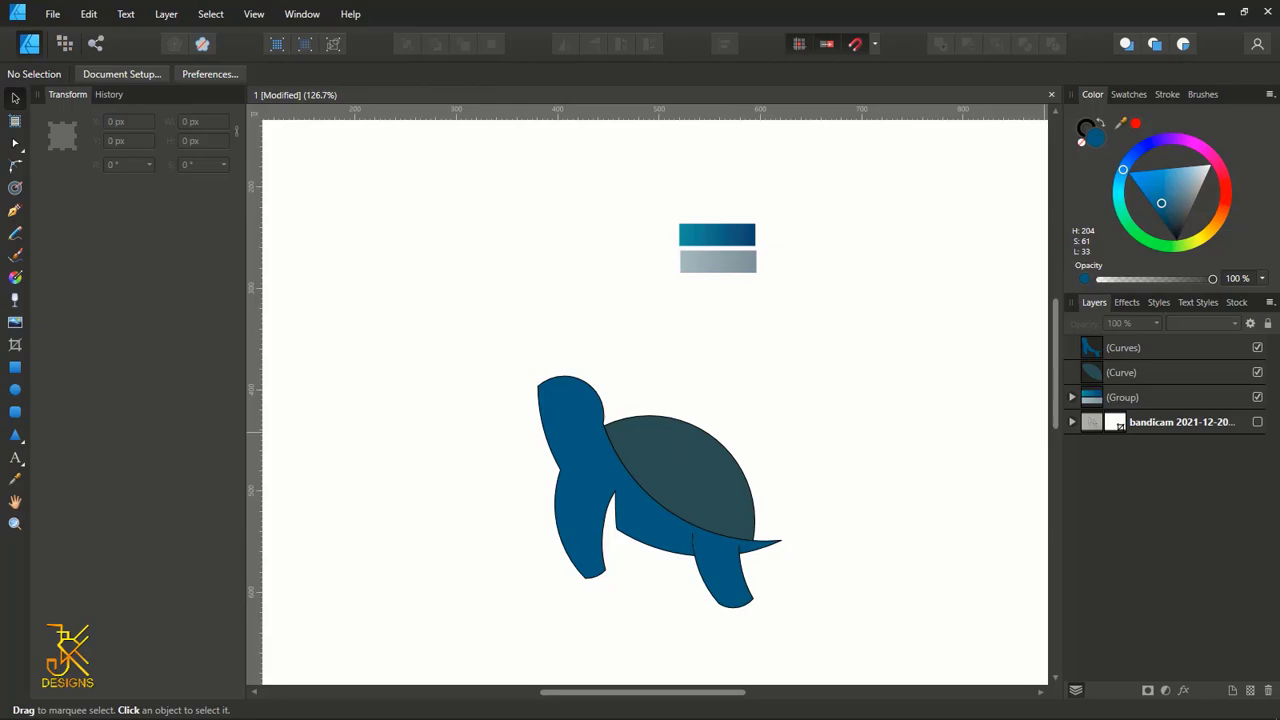
# - Apply a linear gradient fill to the turtle's body, running from the front of the head to the tail tip
pyautogui.click(1097, 346)
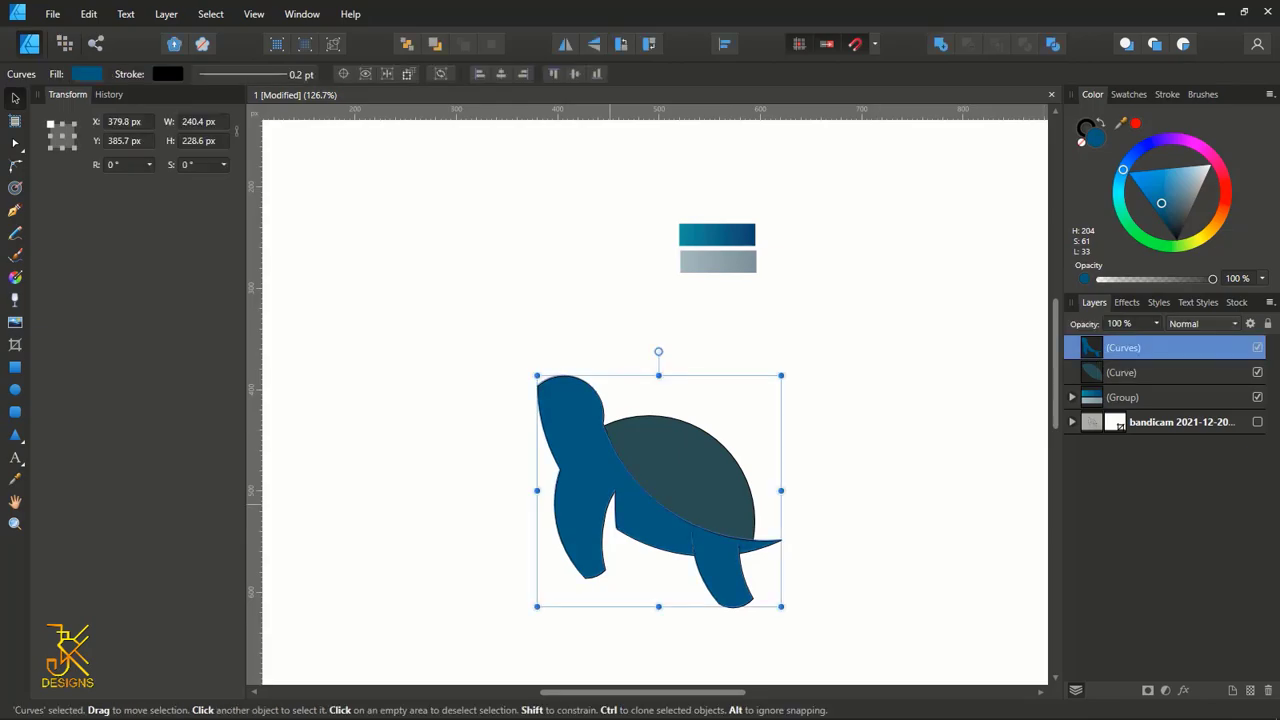
pyautogui.scroll(2, 609, 504)
pyautogui.scroll(-3, 609, 504)
pyautogui.scroll(1, 609, 504)
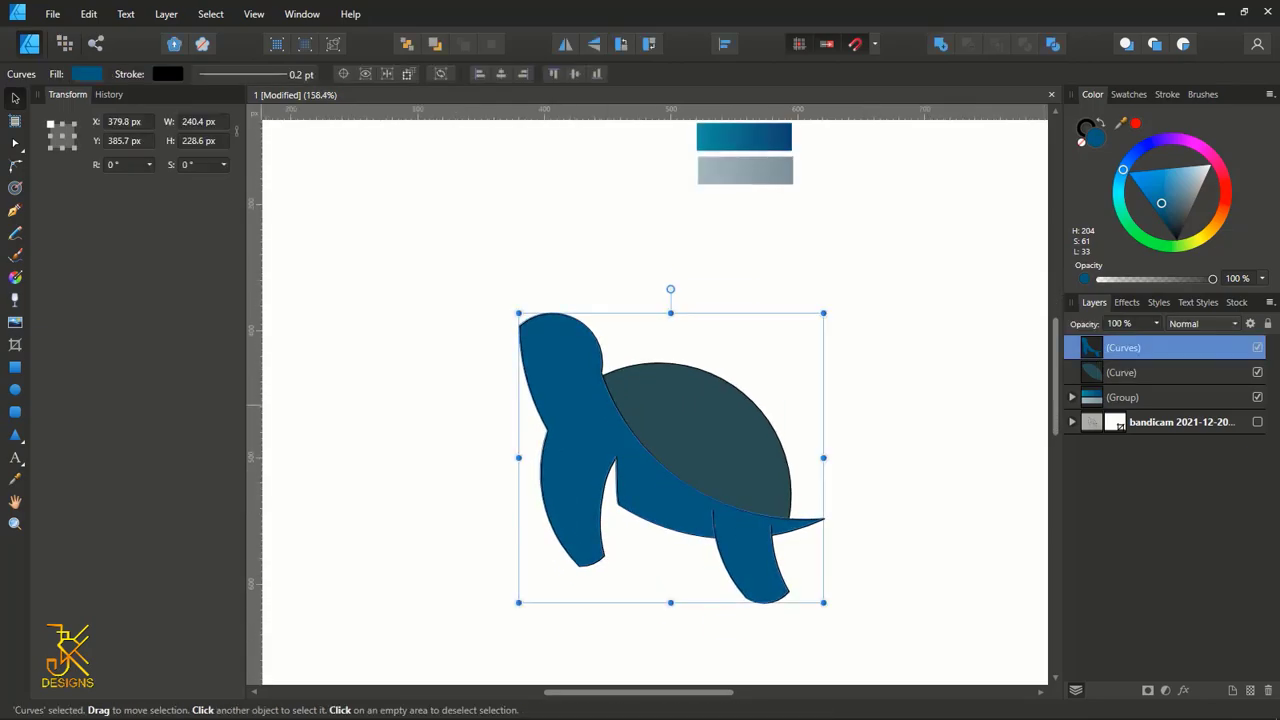
pyautogui.click(15, 278)
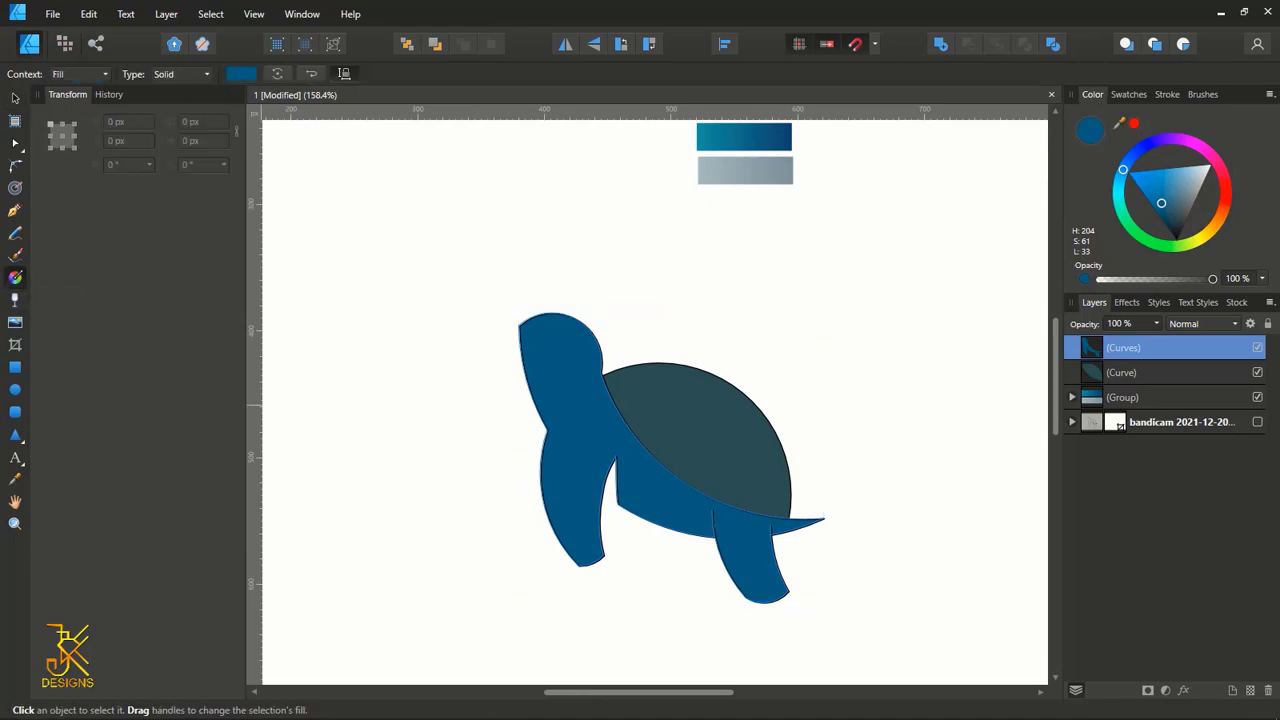
pyautogui.moveTo(523, 457); pyautogui.dragTo(821, 519)
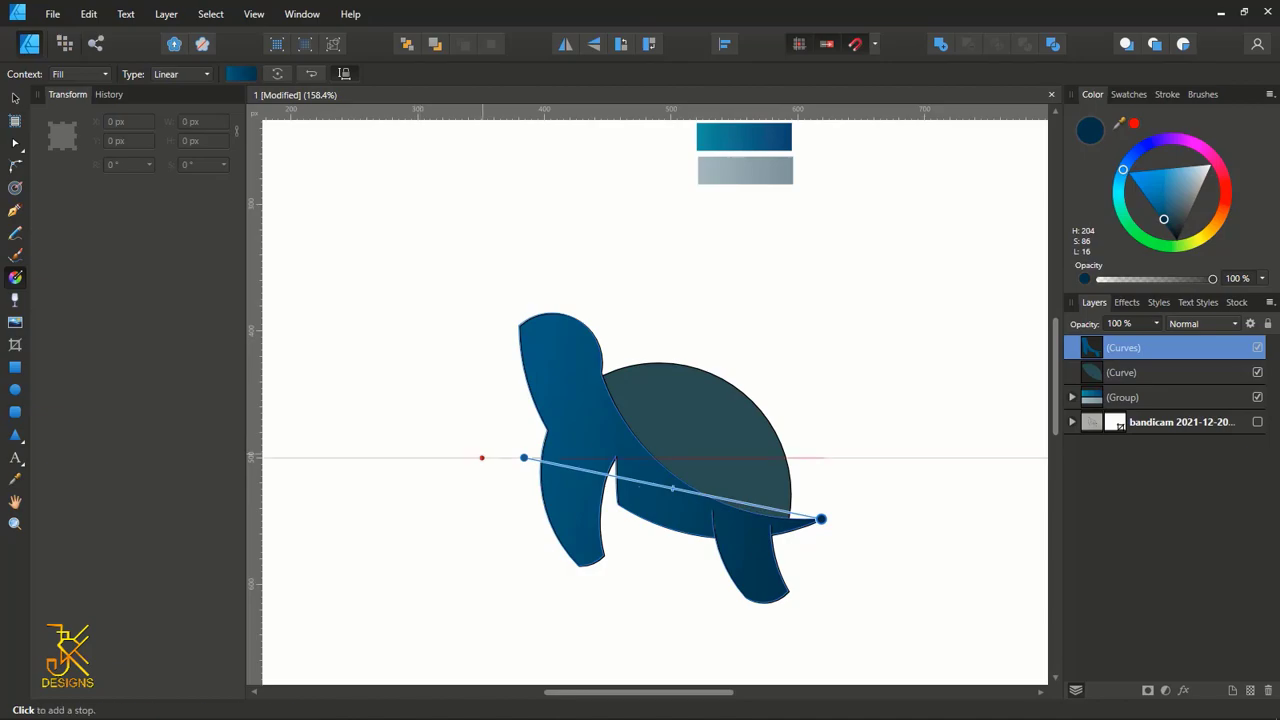
pyautogui.moveTo(523, 457); pyautogui.dragTo(518, 331)
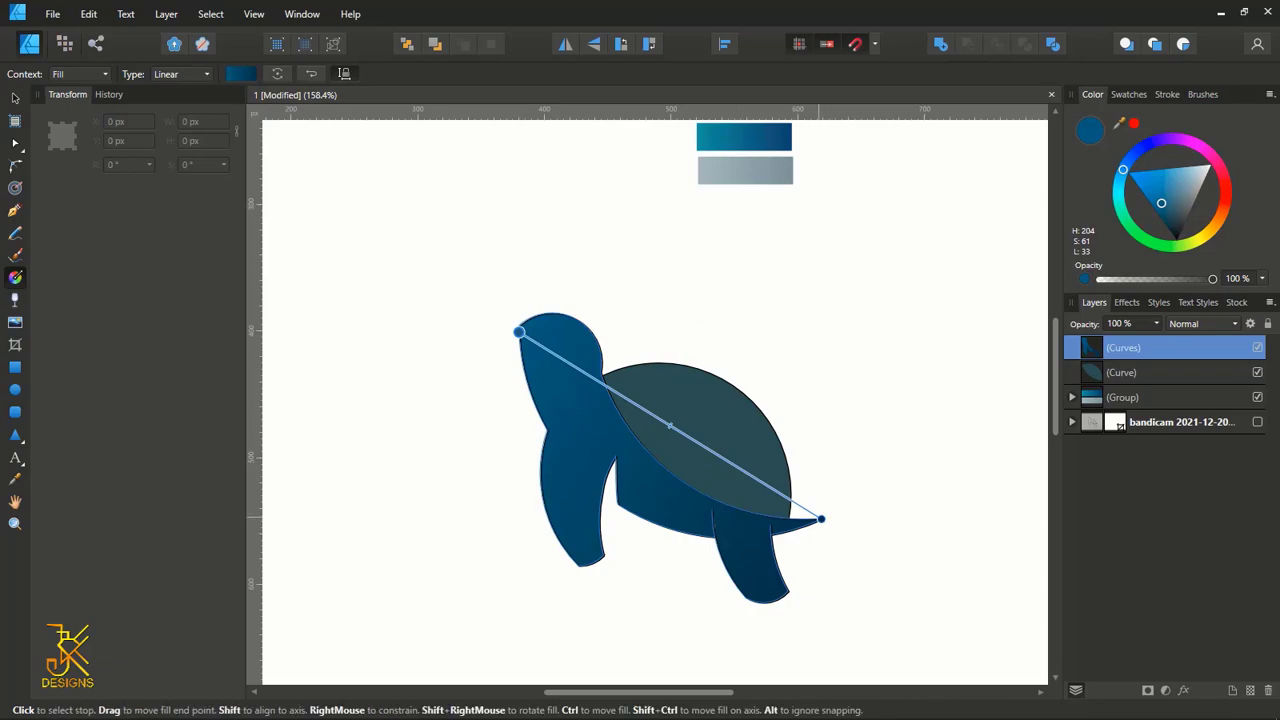
# - Colour the body gradient's tail stop darker grey and its head stop light grey, sampling both from the grey swatch
pyautogui.click(821, 518)
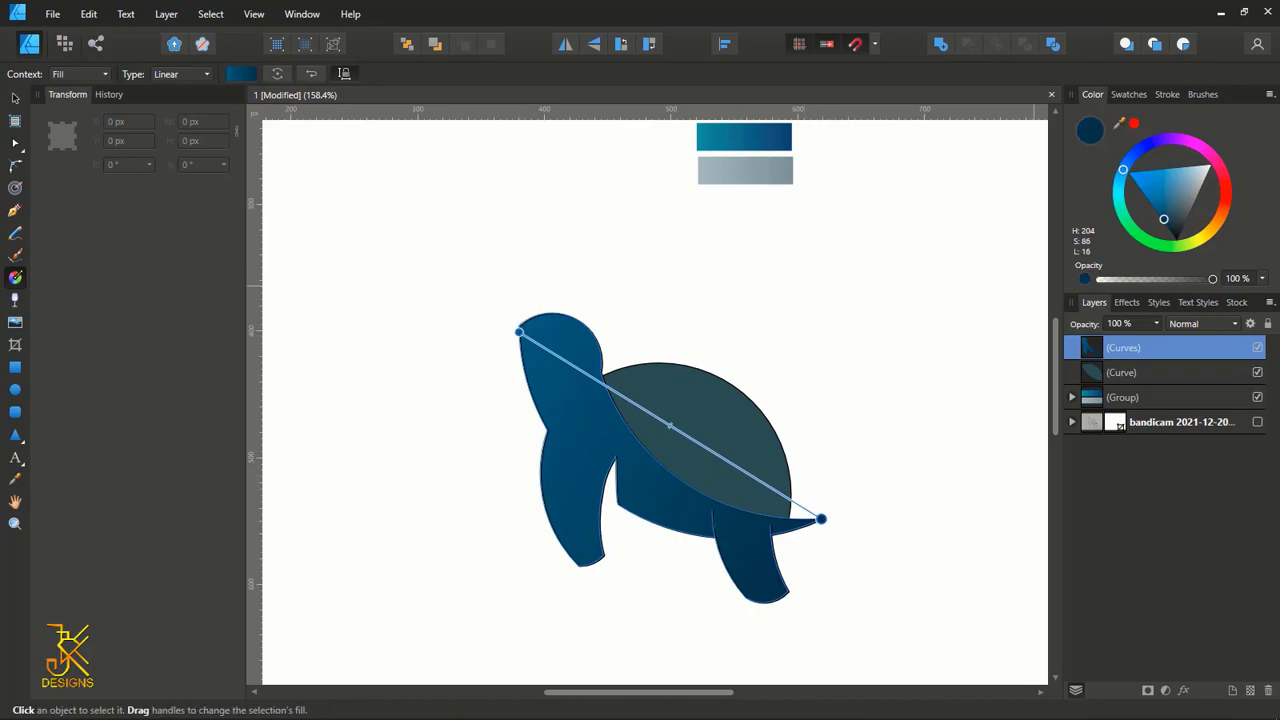
pyautogui.moveTo(1119, 123); pyautogui.dragTo(784, 178)
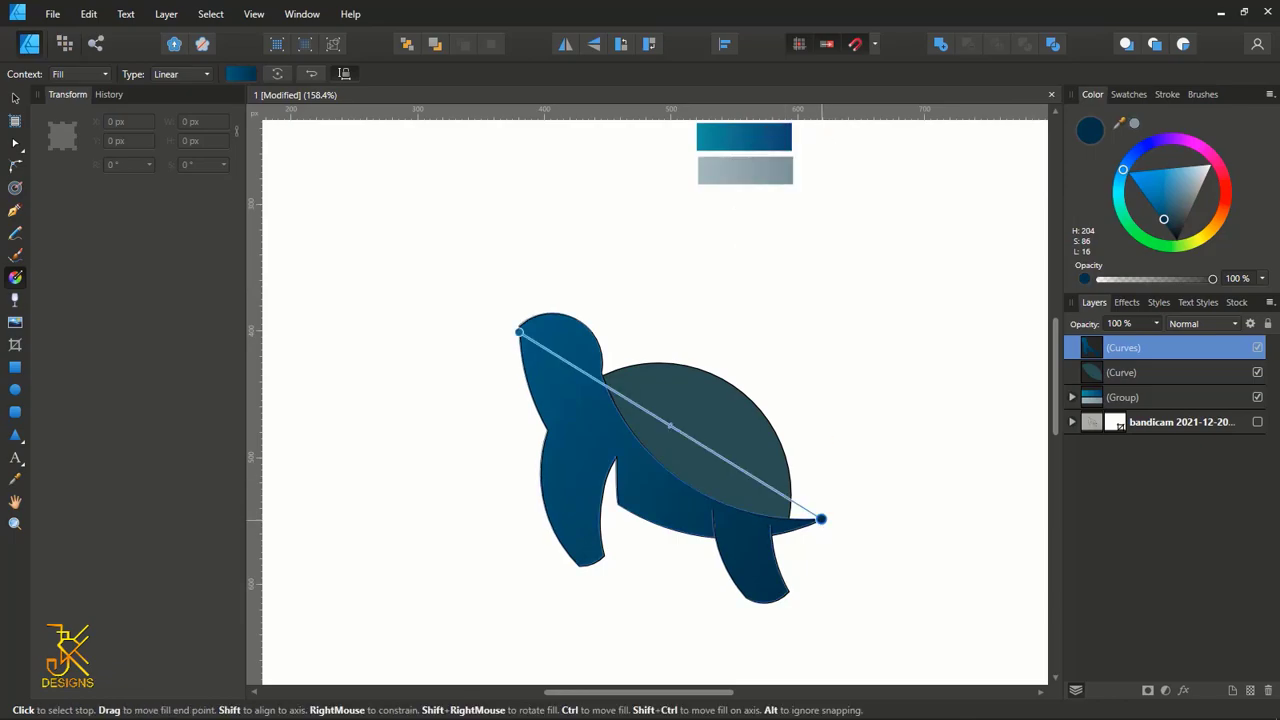
pyautogui.click(1134, 123)
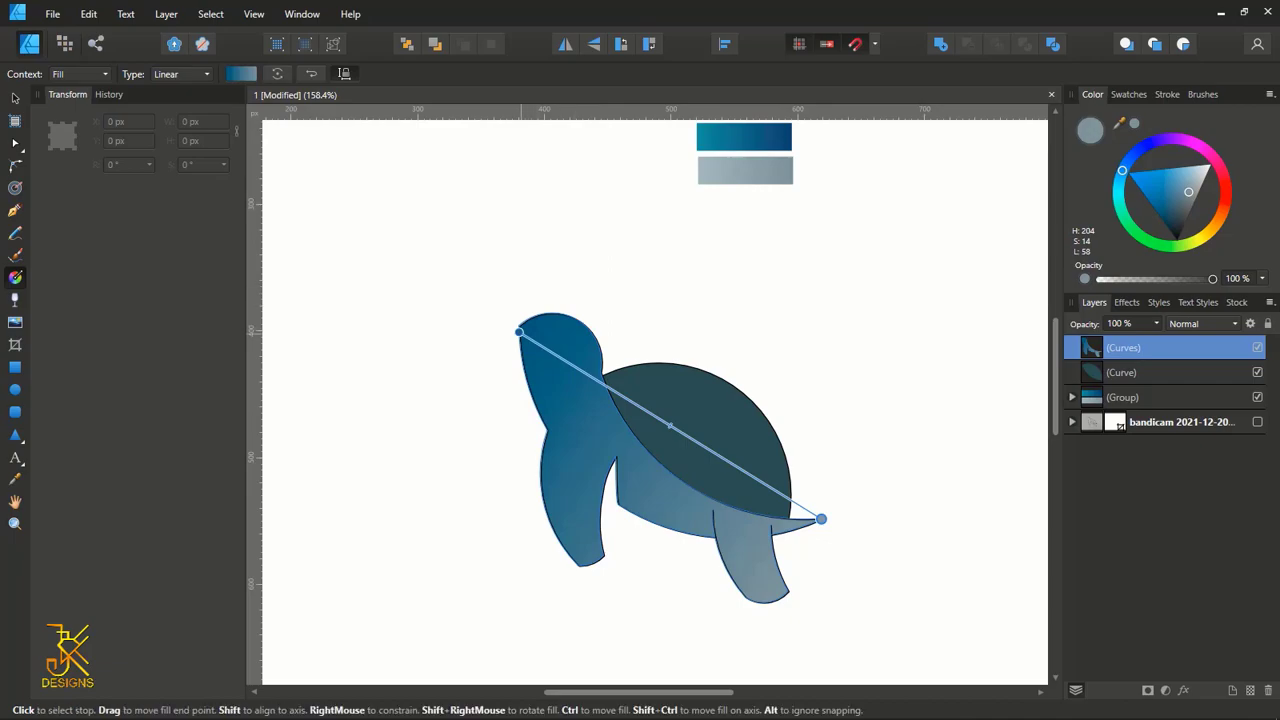
pyautogui.click(519, 331)
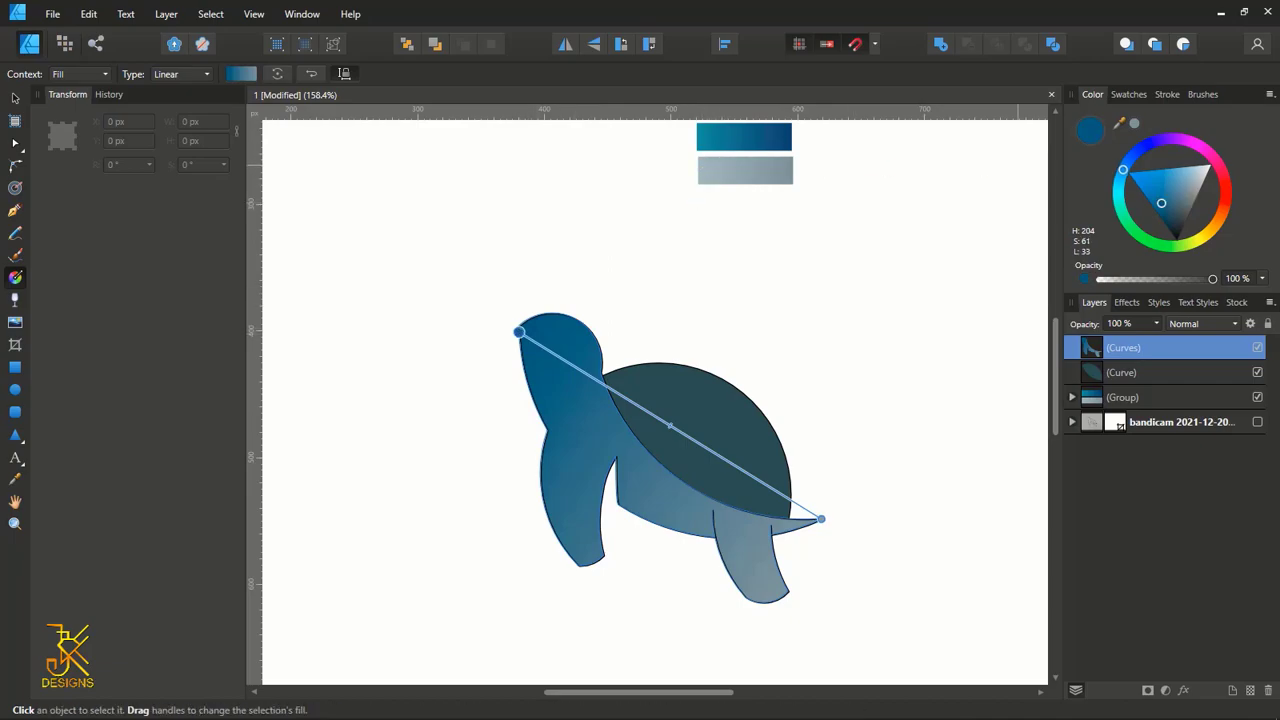
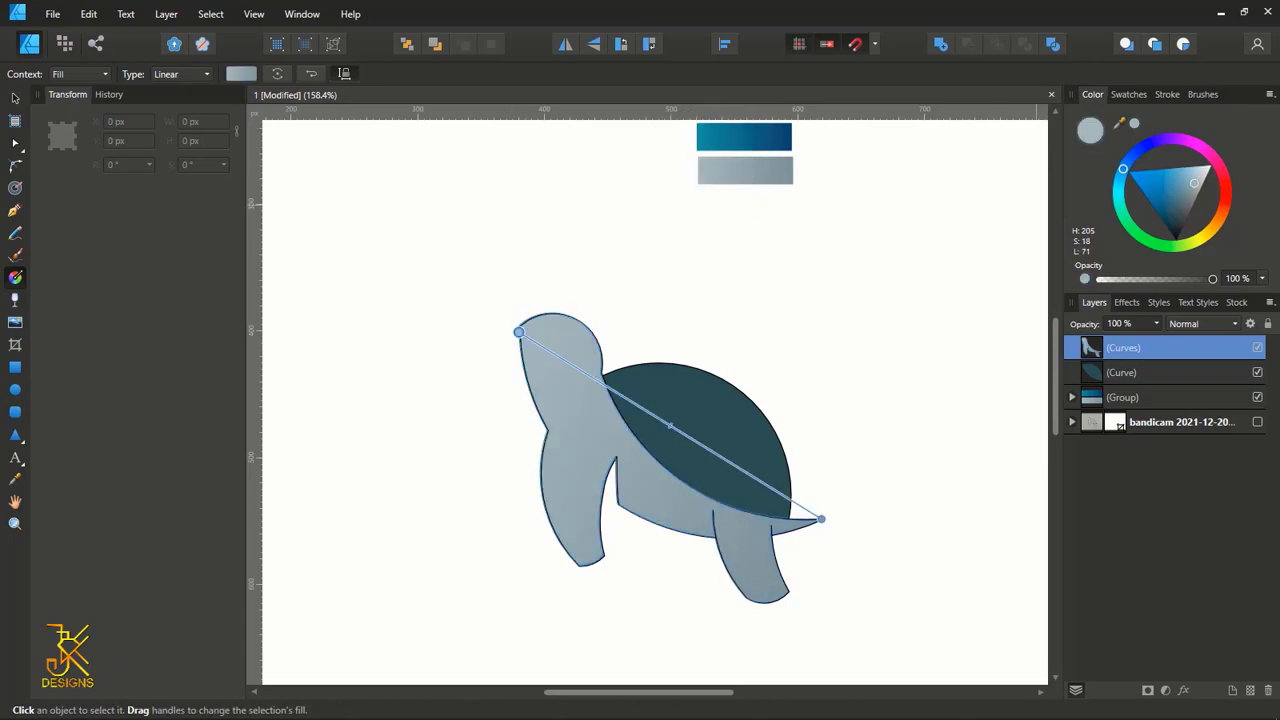
# - Apply a linear gradient fill to the turtle's shell, running from its tip at the neck to its rear corner near the tail
pyautogui.scroll(-1, 758, 255)
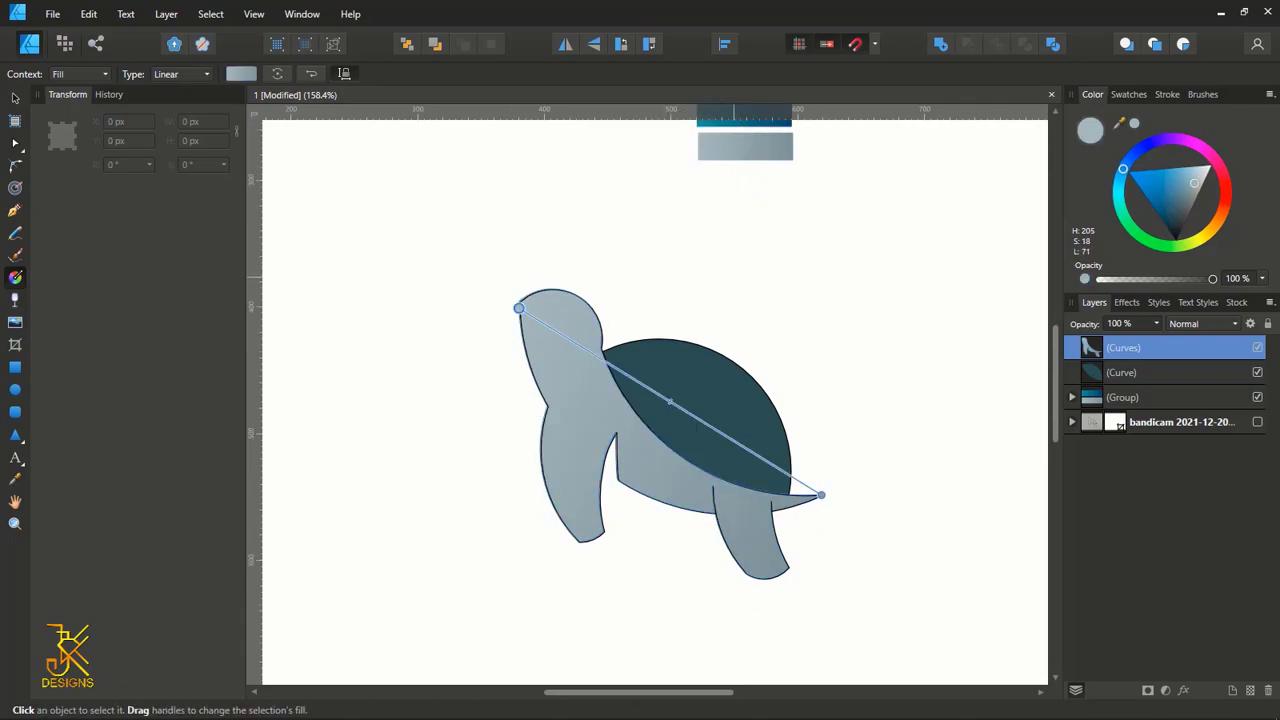
pyautogui.scroll(-1, 714, 296)
pyautogui.scroll(2, 714, 296)
pyautogui.scroll(-2, 722, 295)
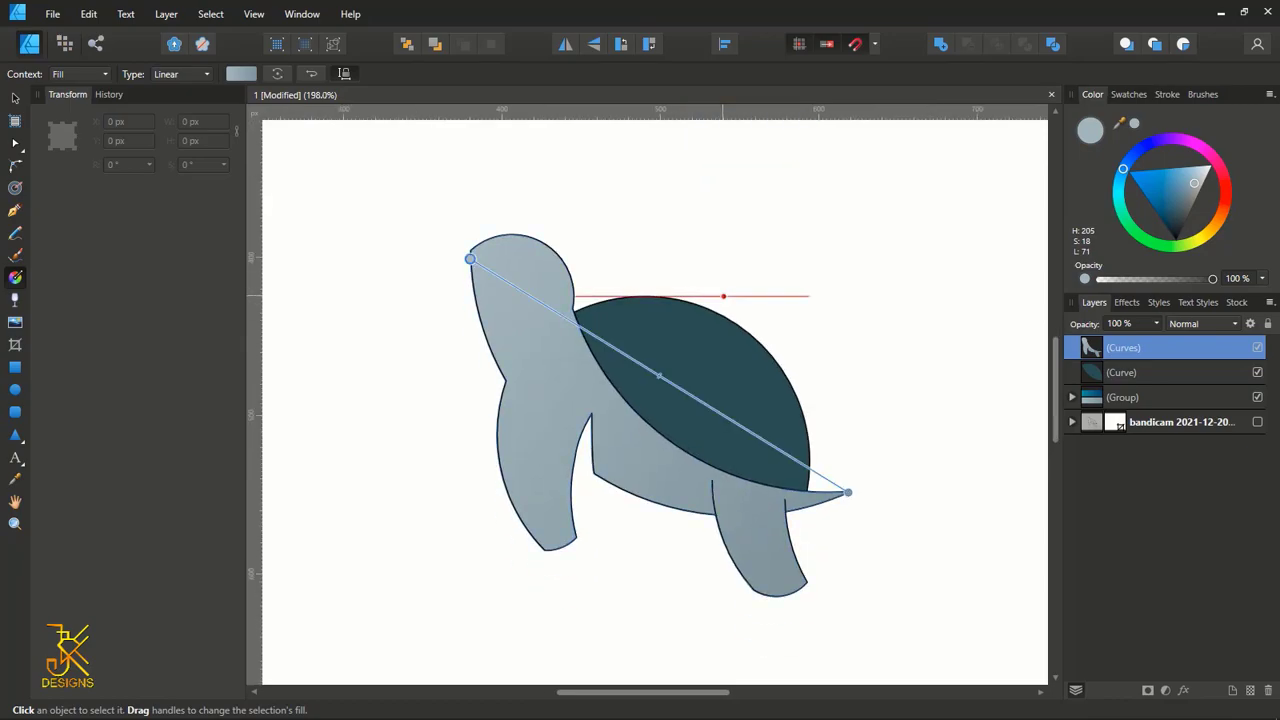
pyautogui.scroll(4, 722, 295)
pyautogui.scroll(-2, 722, 295)
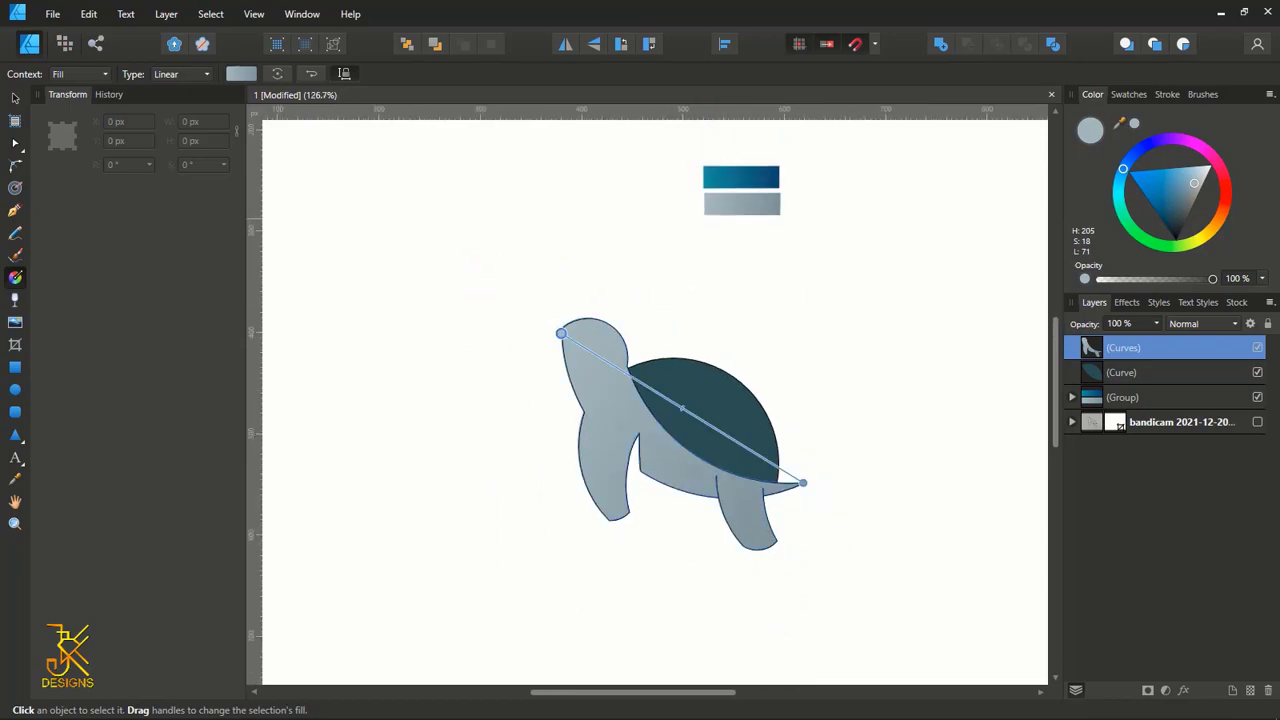
pyautogui.press('v')
pyautogui.click(724, 389)
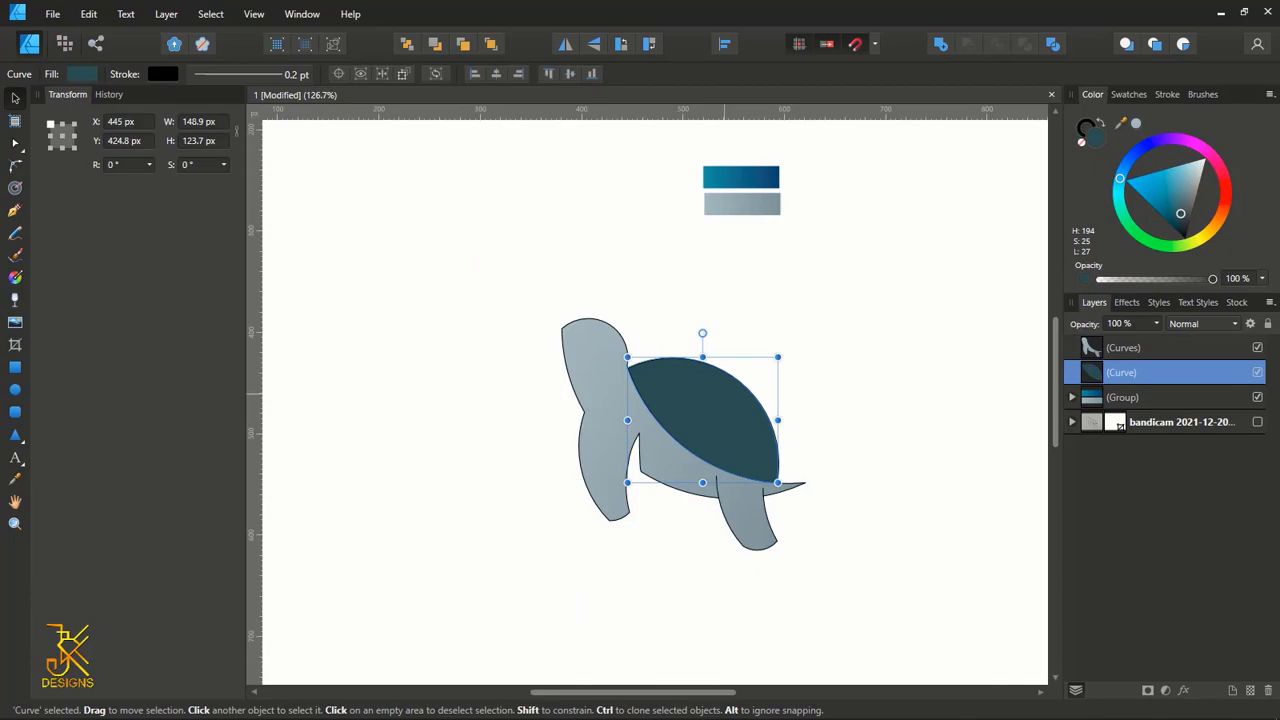
pyautogui.moveTo(719, 429); pyautogui.dragTo(775, 389)
pyautogui.hotkey('ctrl', 'z')
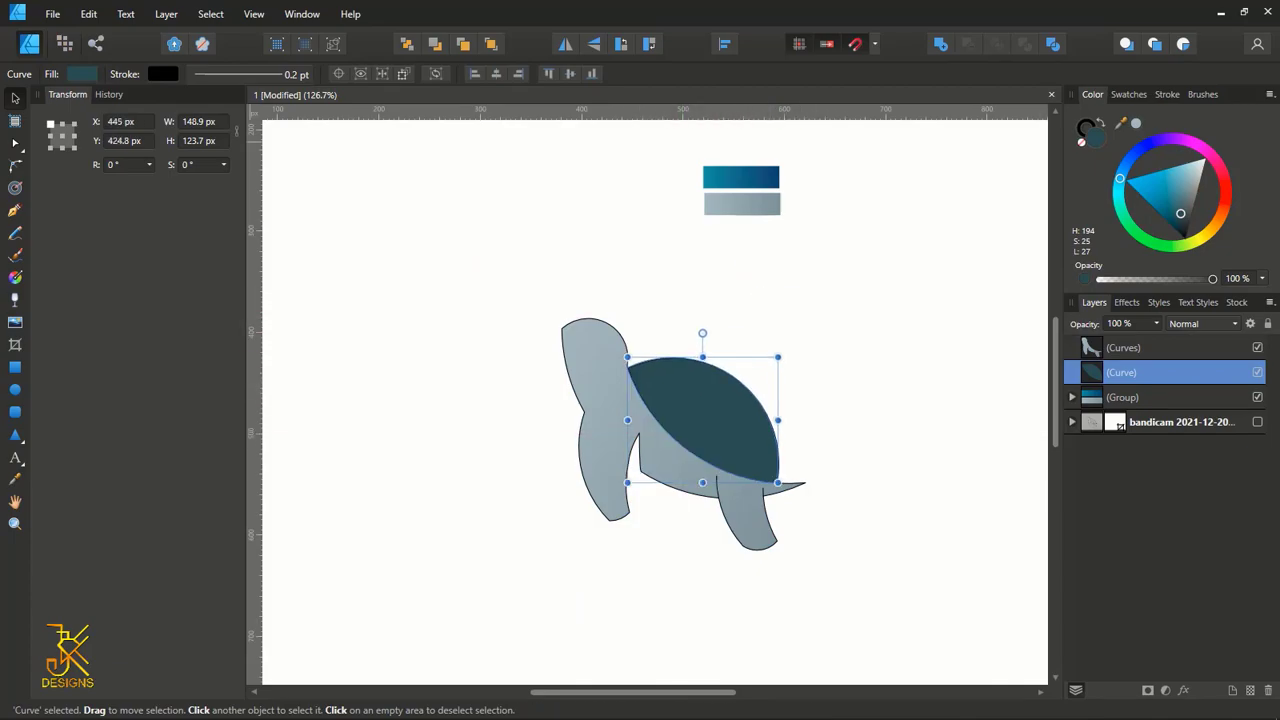
pyautogui.press('g')
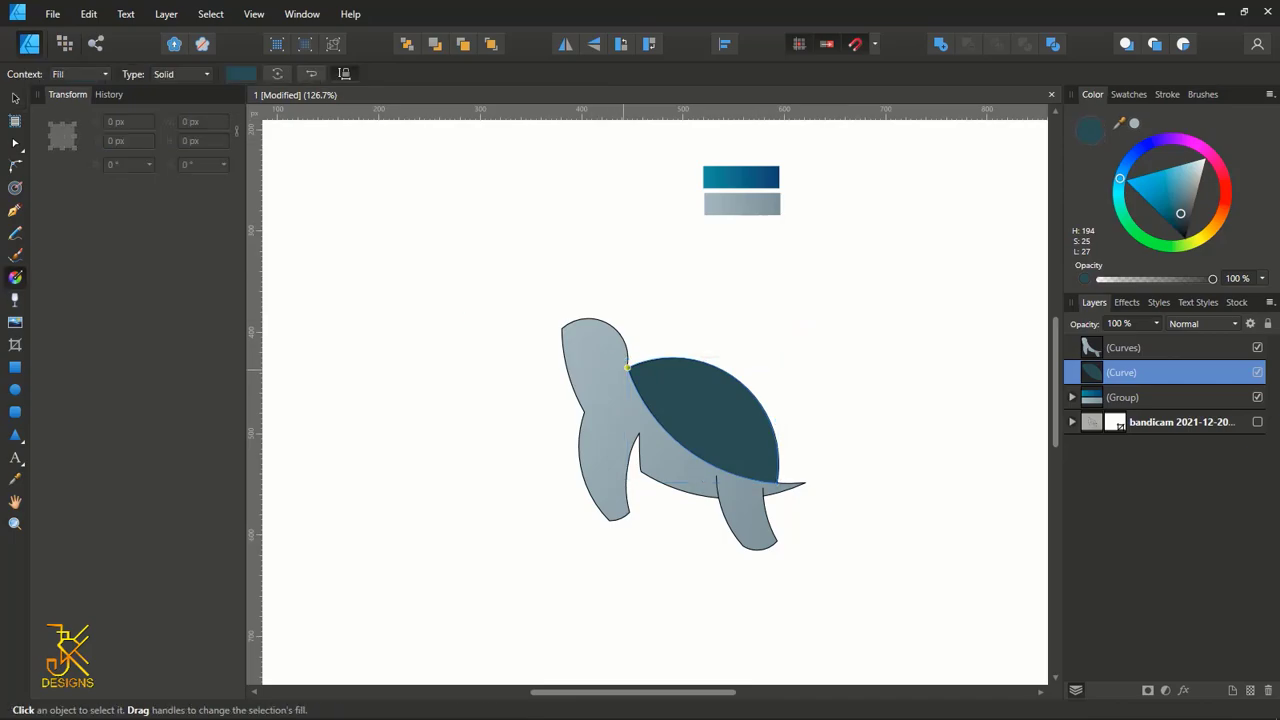
pyautogui.moveTo(628, 372); pyautogui.dragTo(776, 482)
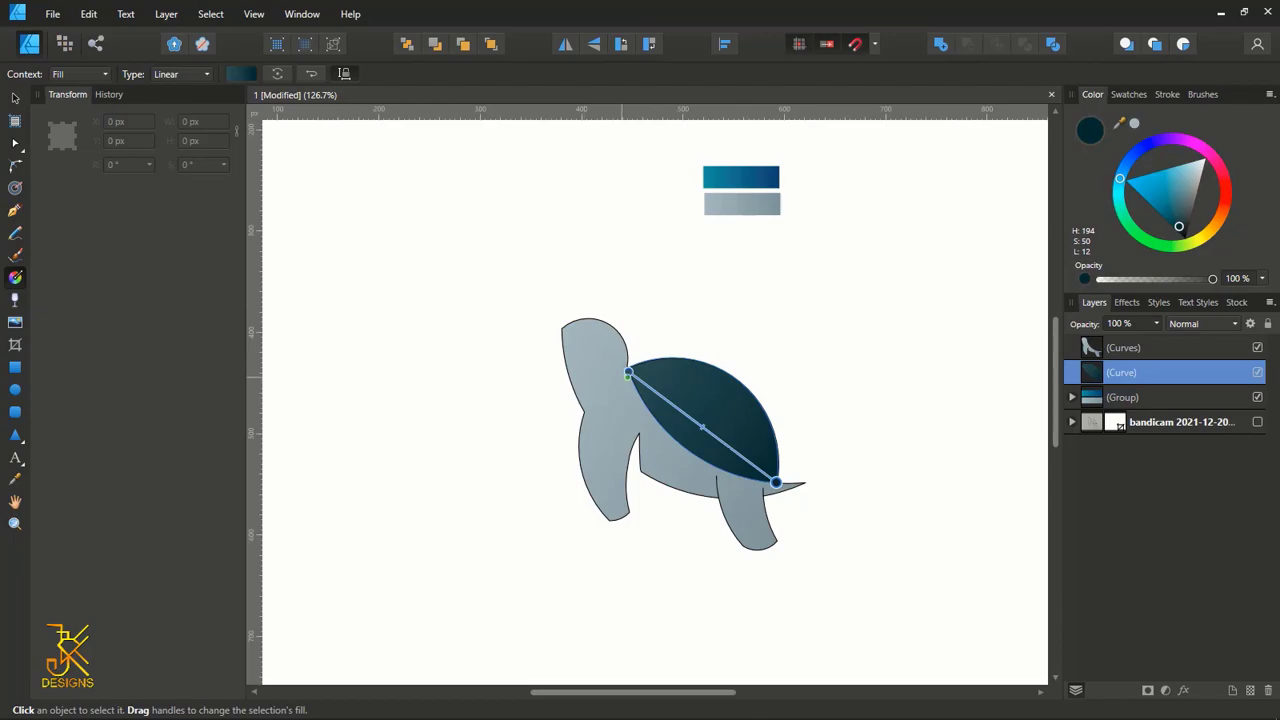
# - Colour the shell gradient's neck stop teal and its tail stop dark navy, sampling both from the blue swatch
pyautogui.scroll(3, 636, 372)
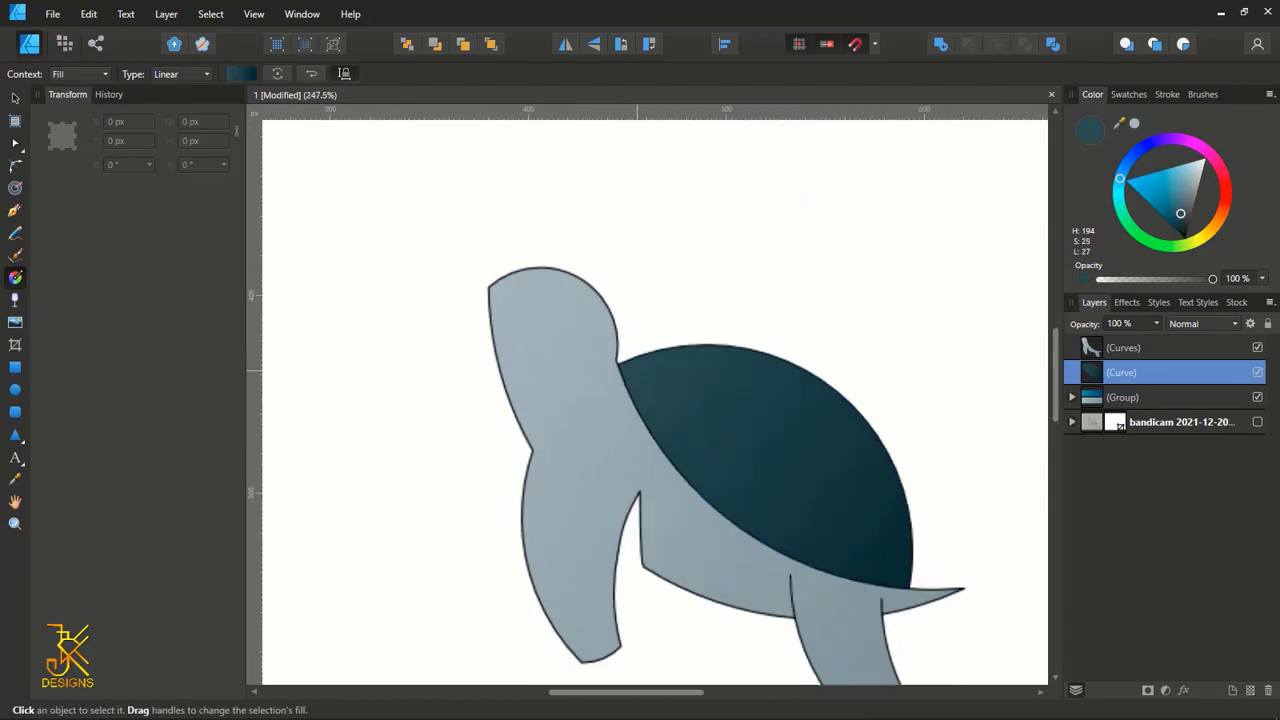
pyautogui.scroll(-3, 674, 355)
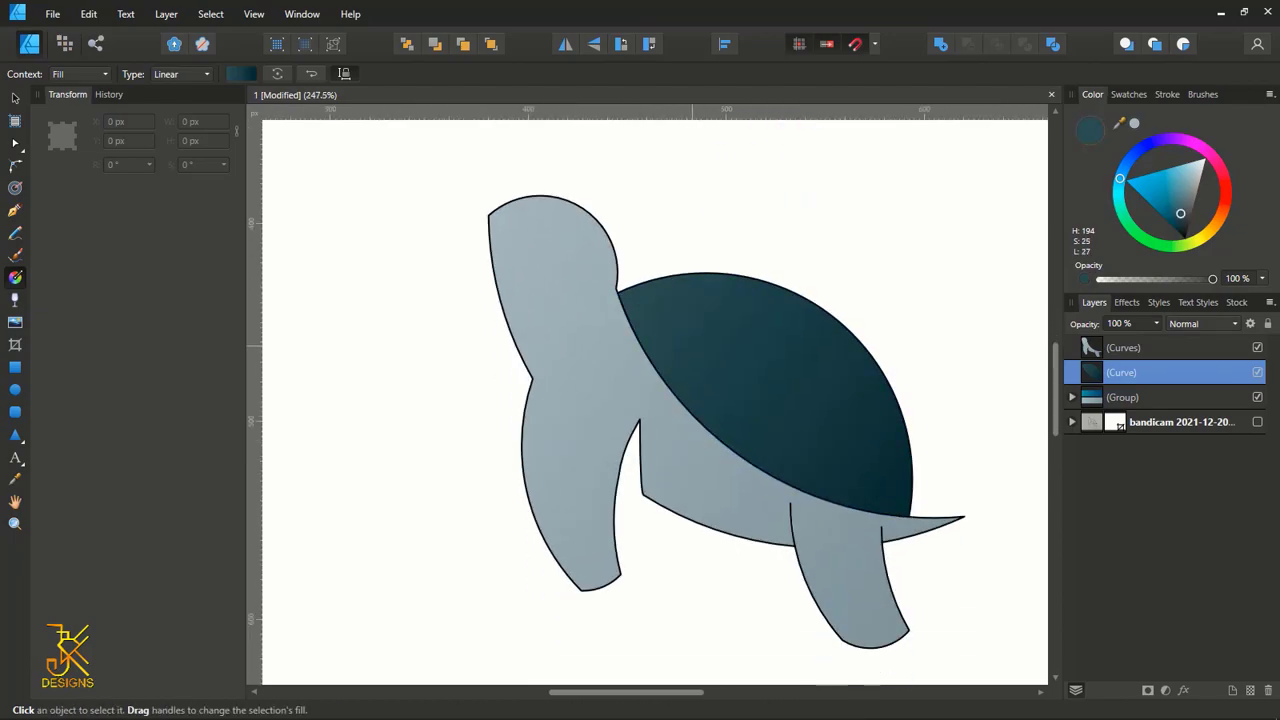
pyautogui.scroll(1, 655, 400)
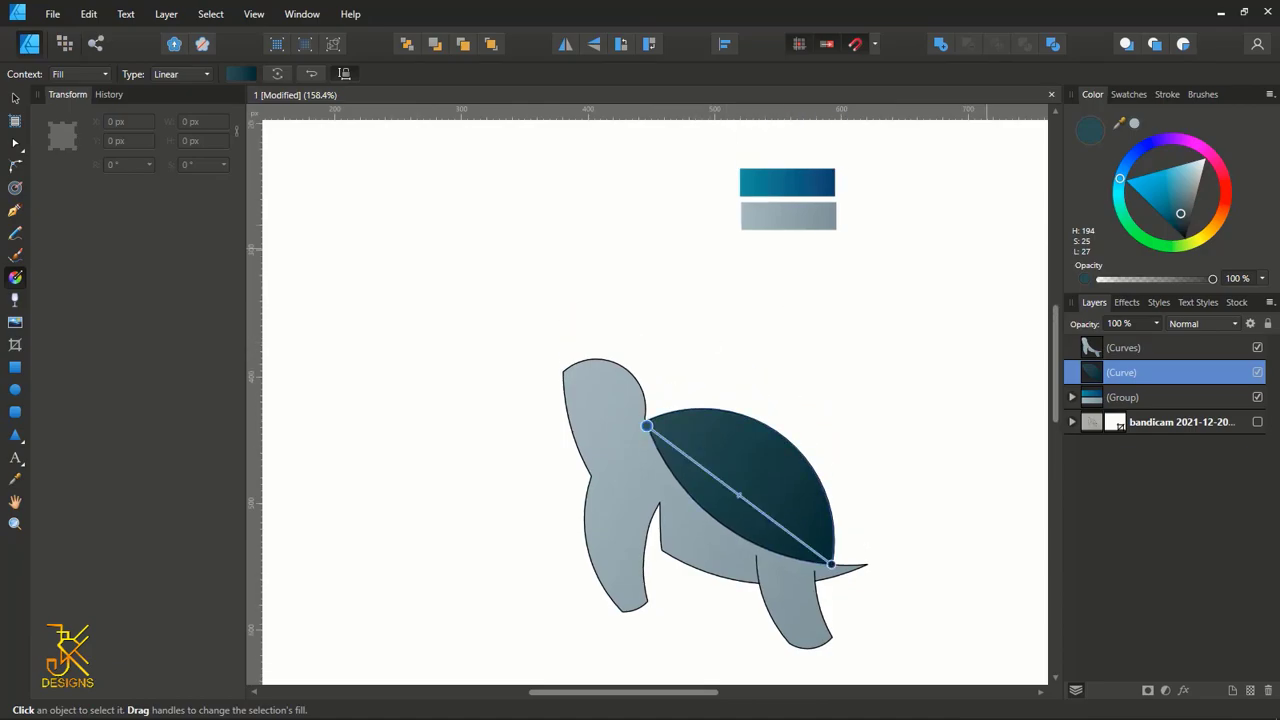
pyautogui.moveTo(1119, 122); pyautogui.dragTo(740, 175)
pyautogui.click(1134, 123)
pyautogui.click(831, 564)
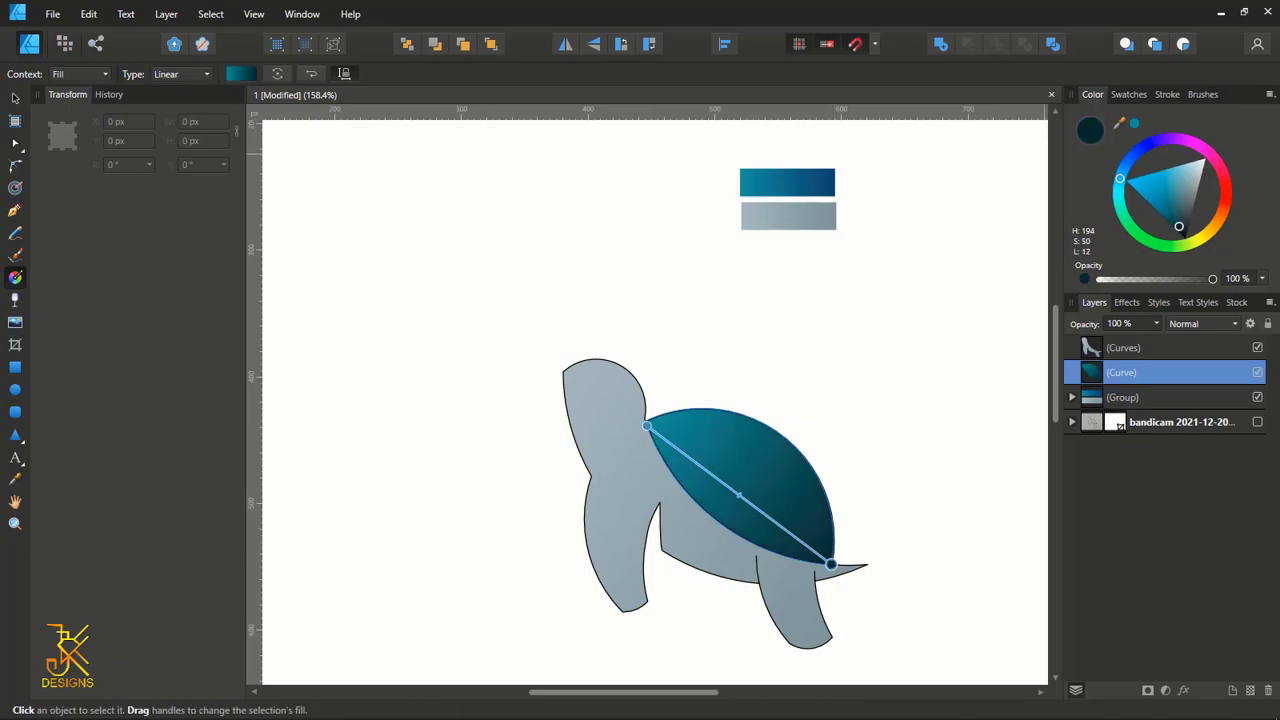
pyautogui.moveTo(1119, 122); pyautogui.dragTo(830, 185)
pyautogui.click(1134, 123)
# - Remove the stroke from the turtle's body and shell together, leaving nothing selected
pyautogui.press('v')
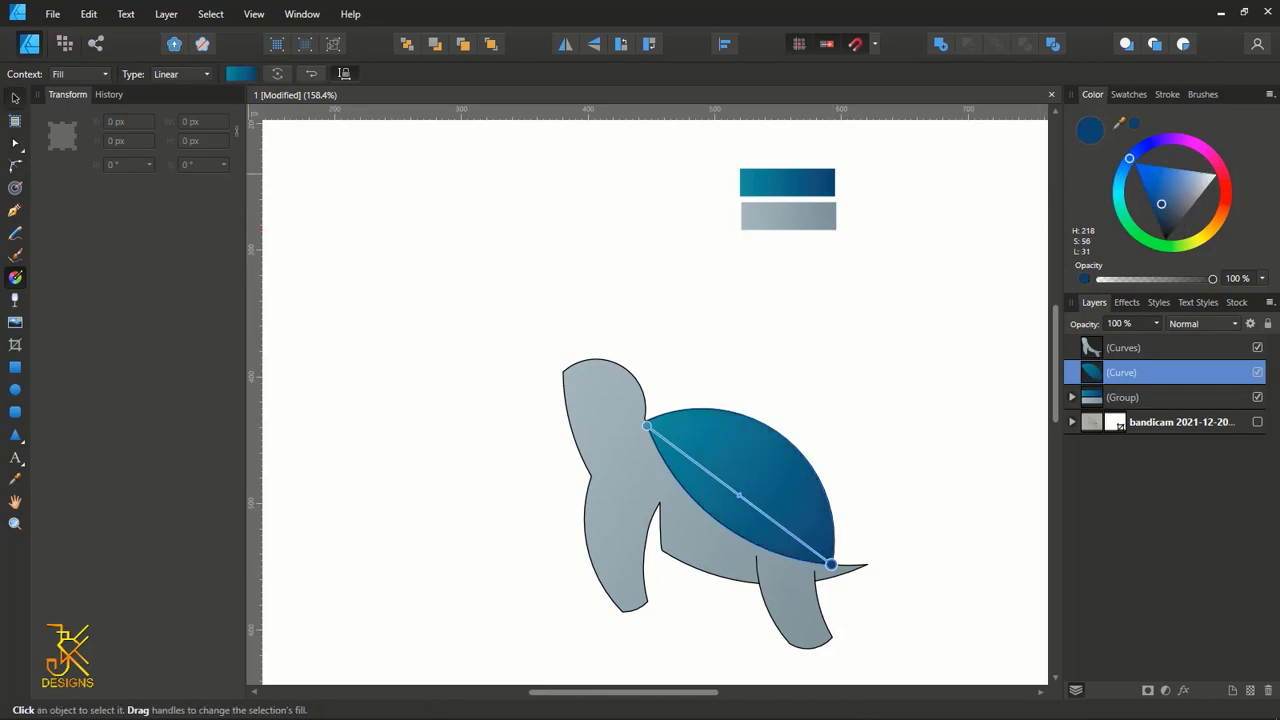
pyautogui.click(562, 268)
pyautogui.moveTo(406, 258); pyautogui.dragTo(1046, 684)
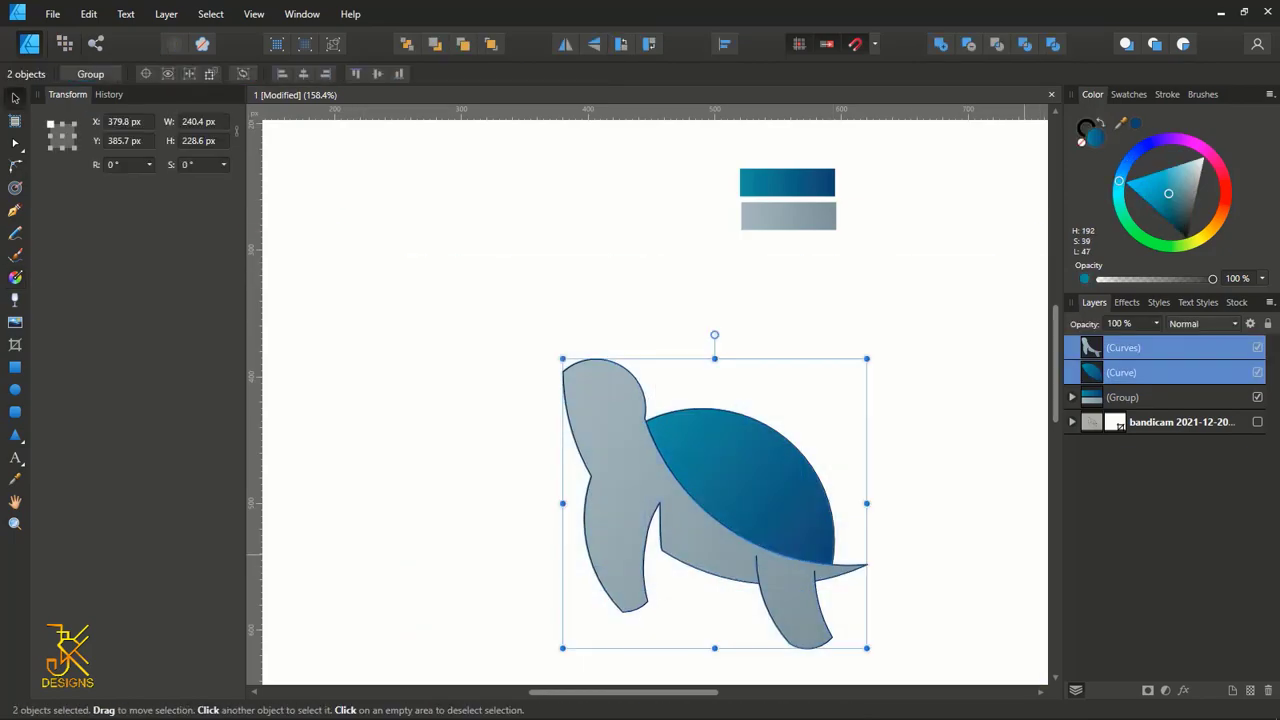
pyautogui.click(1086, 128)
pyautogui.click(1081, 142)
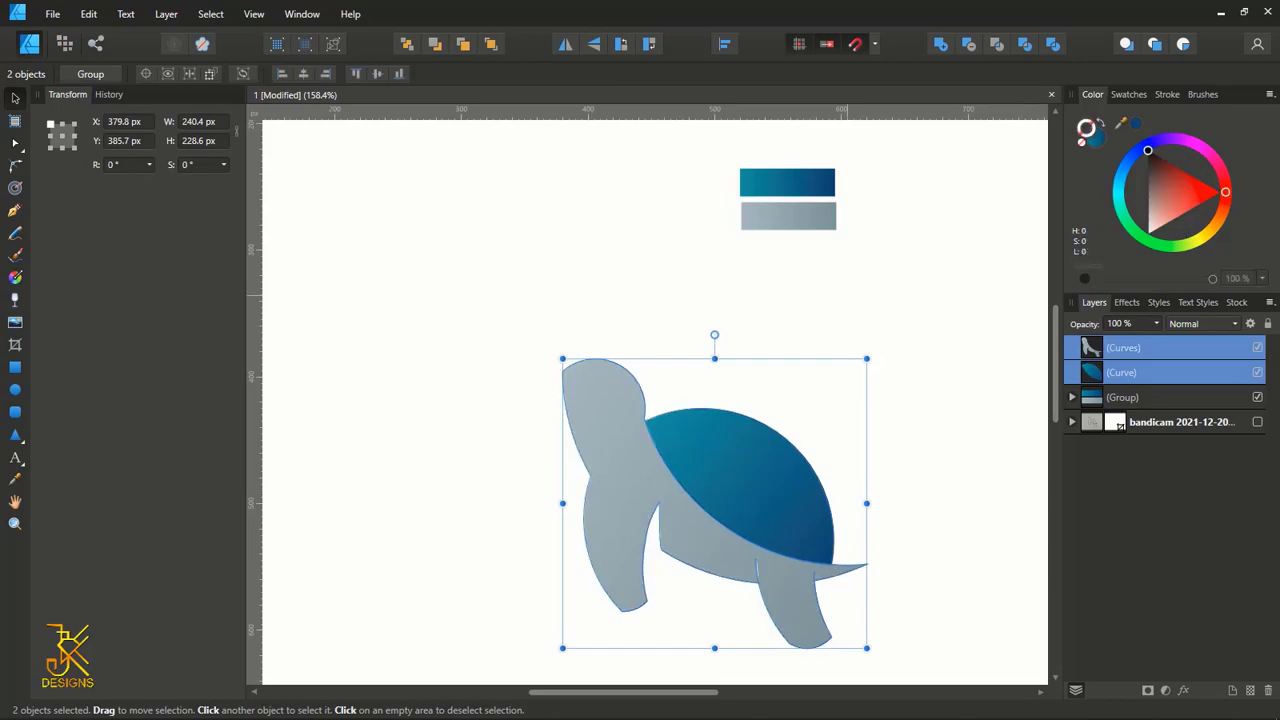
pyautogui.click(873, 297)
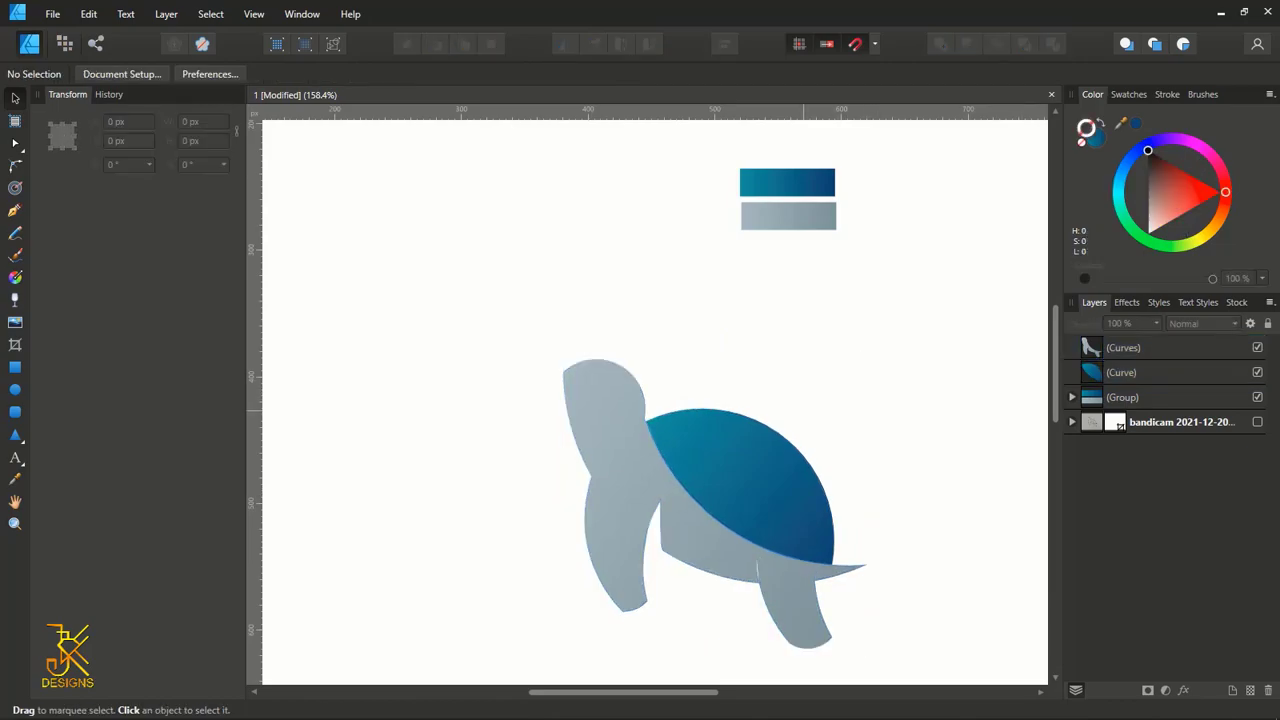
# - Examine the edges and gradients across the turtle's body and shell
pyautogui.scroll(-1, 655, 400)
pyautogui.scroll(-1, 786, 497)
pyautogui.scroll(3, 781, 505)
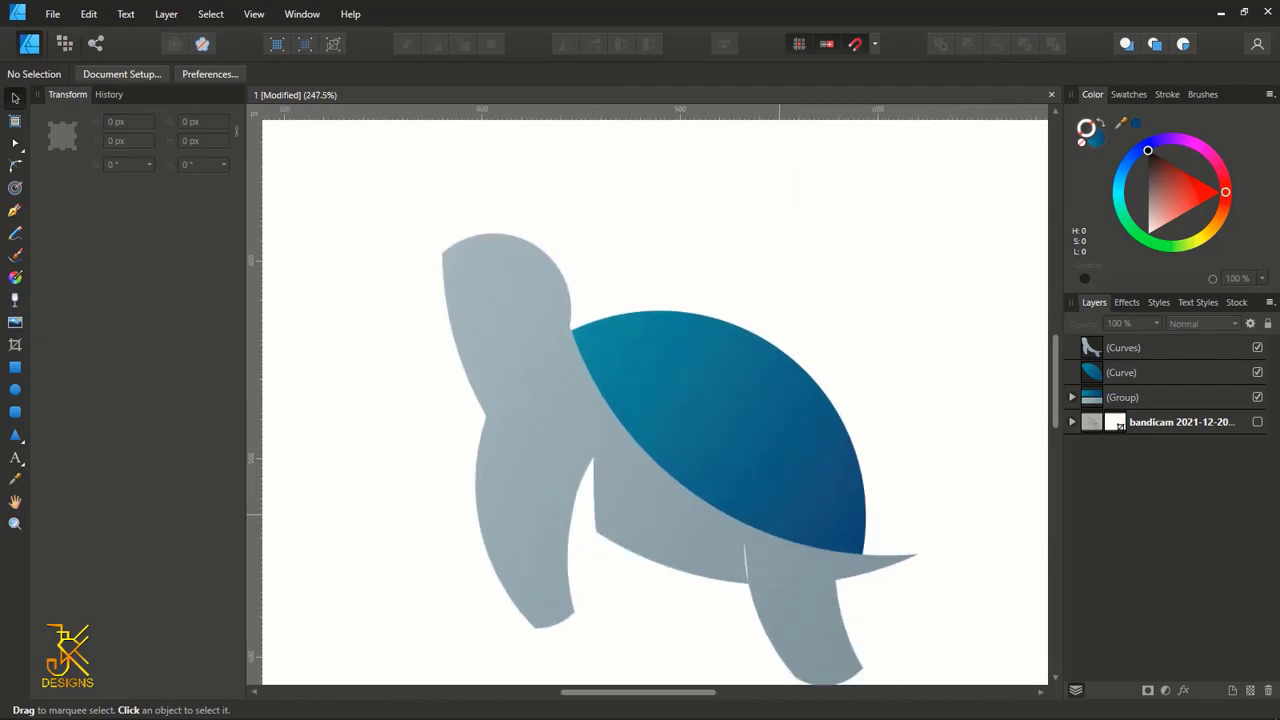
pyautogui.scroll(-4, 754, 482)
pyautogui.scroll(6, 751, 480)
pyautogui.scroll(-7, 751, 480)
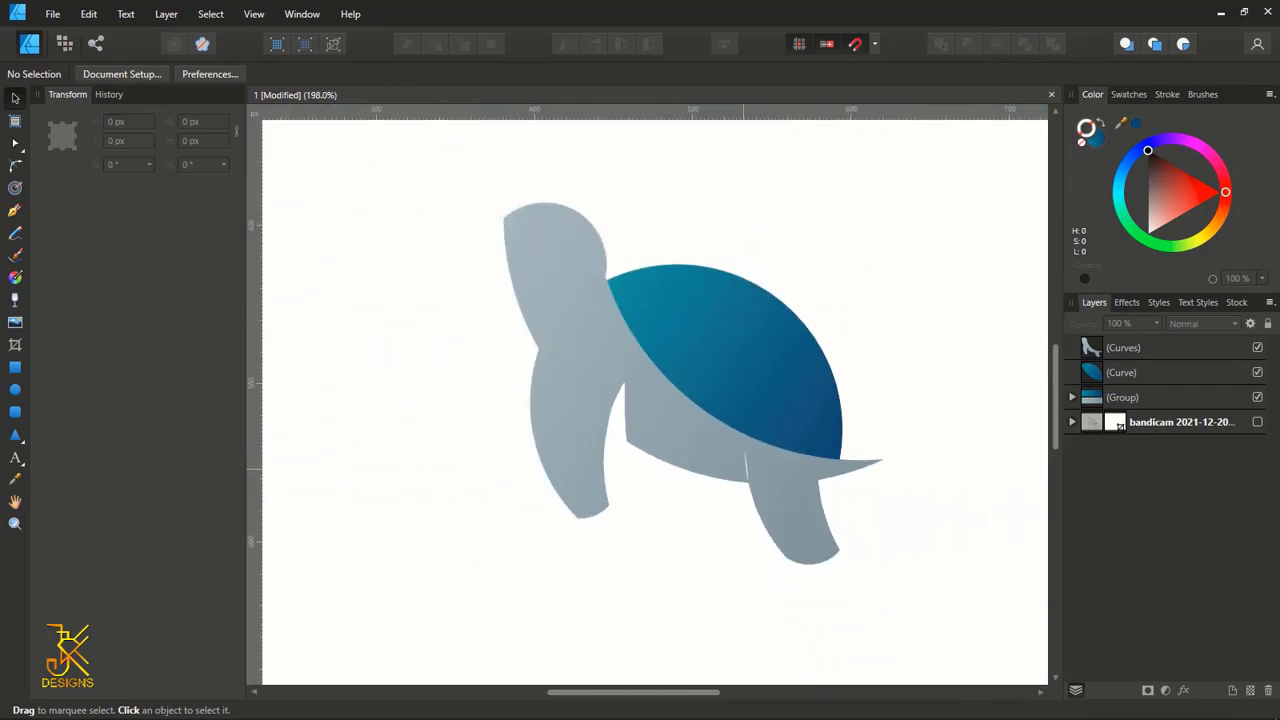
pyautogui.scroll(4, 727, 401)
pyautogui.scroll(-1, 727, 401)
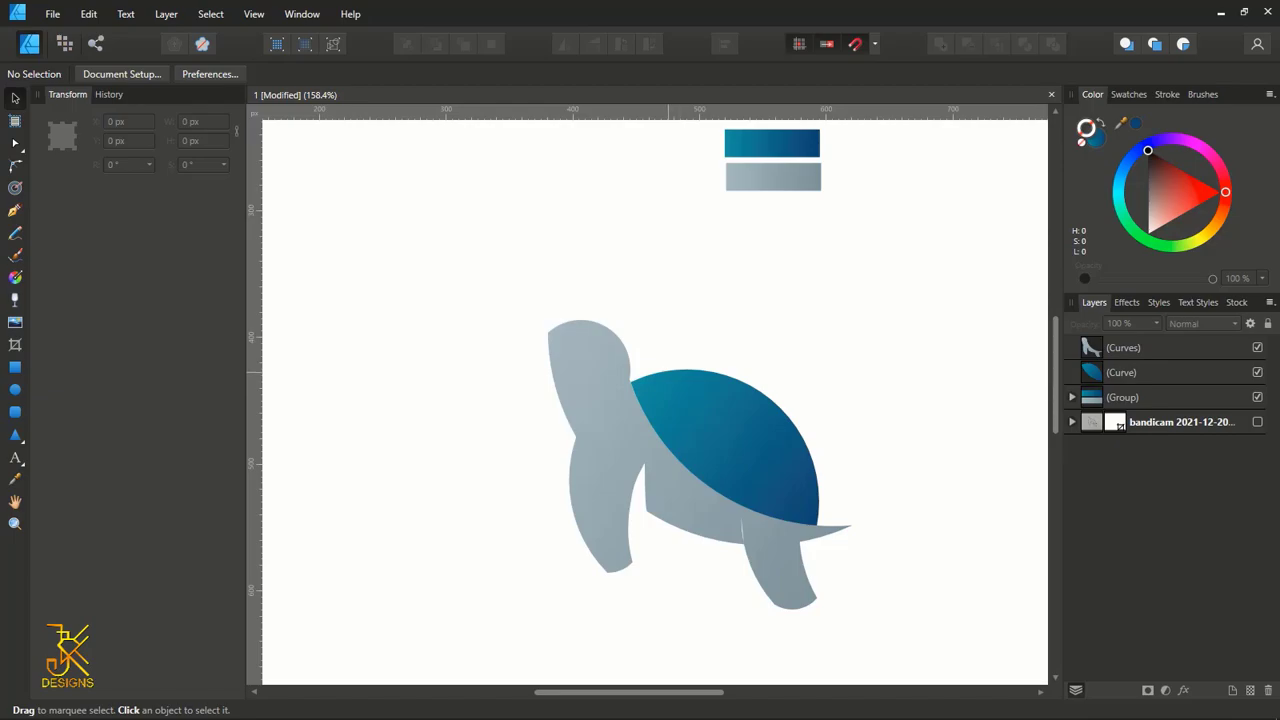
pyautogui.scroll(-2, 662, 250)
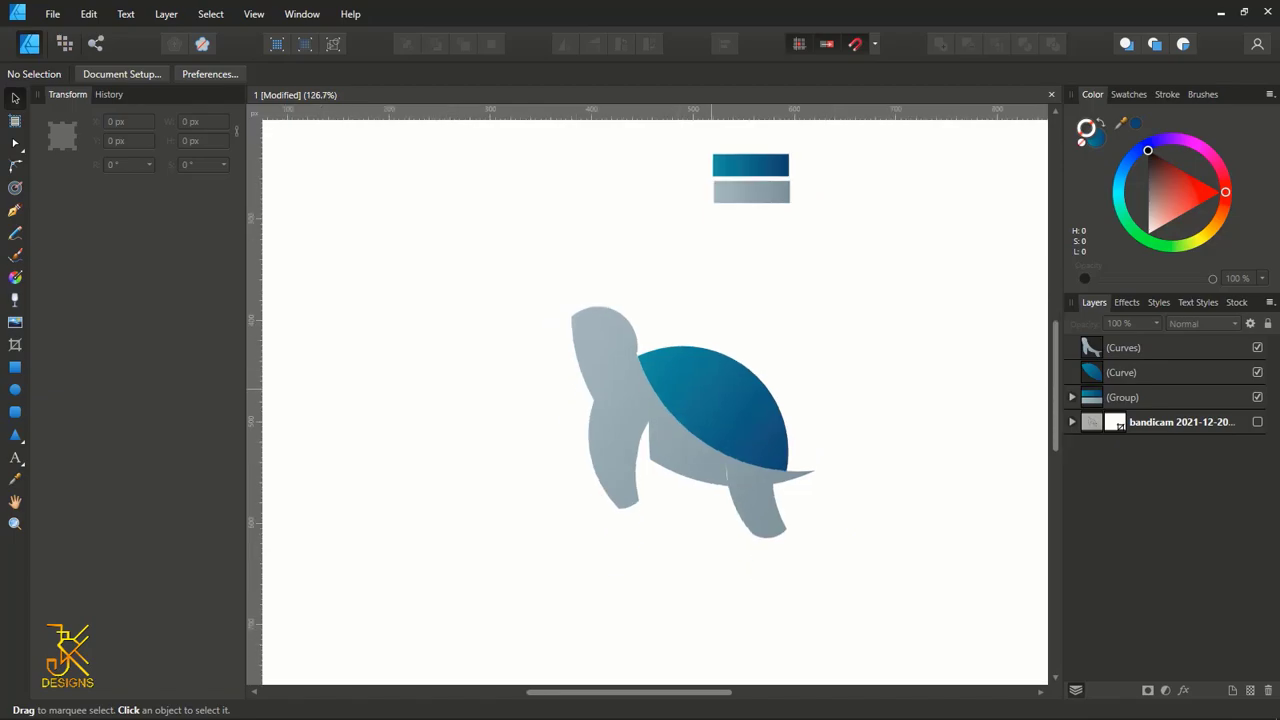
# - Duplicate the shell in place and set the copy's blend mode to Soft Light
pyautogui.click(711, 389)
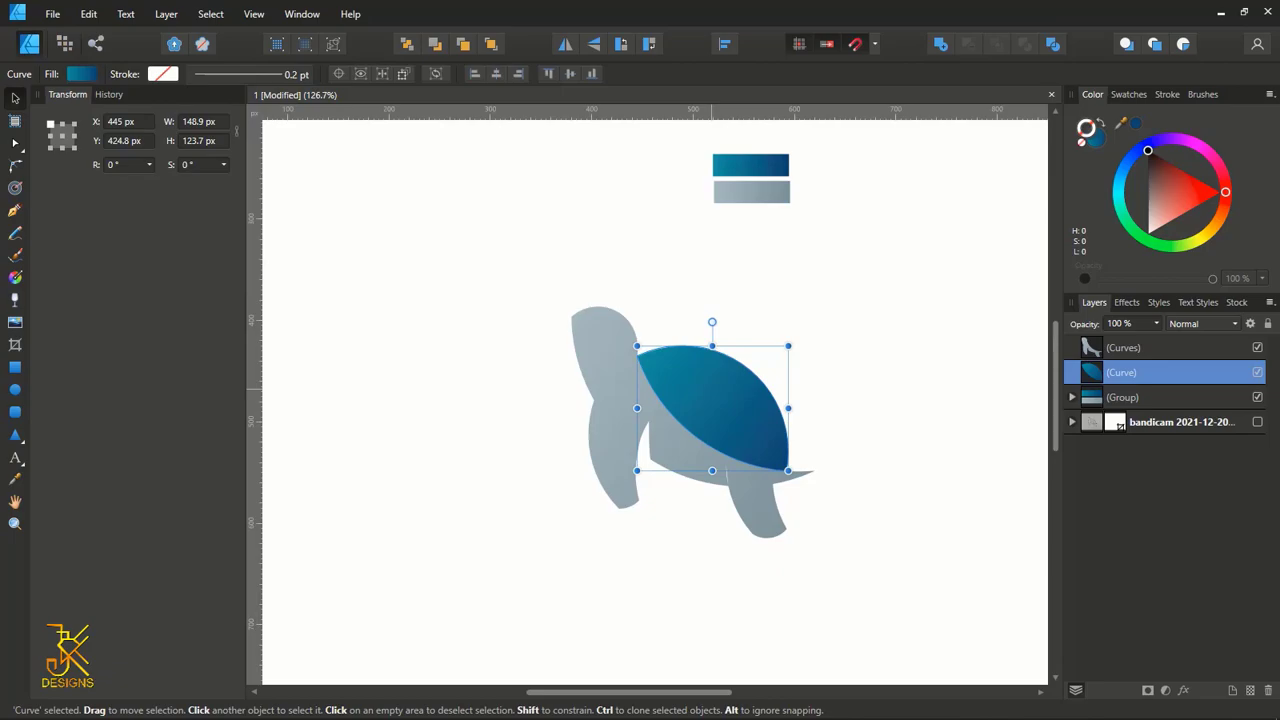
pyautogui.hotkey('ctrl', 'j')
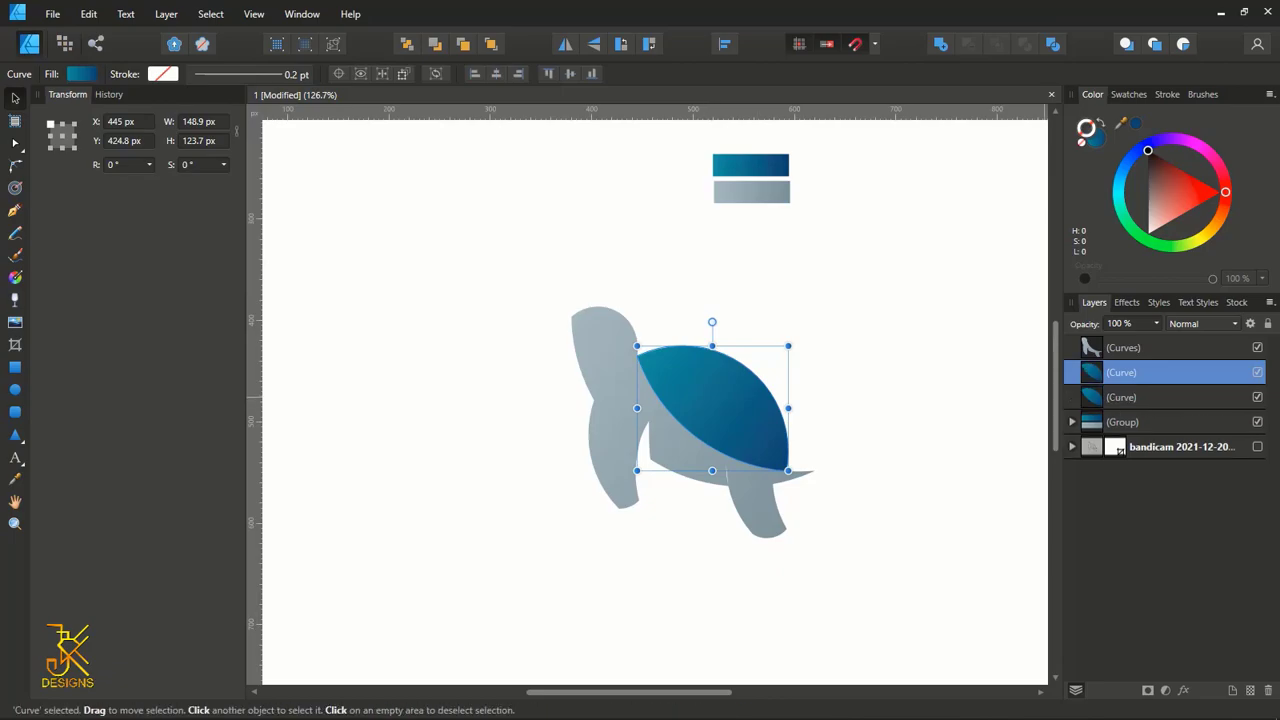
pyautogui.click(1204, 323)
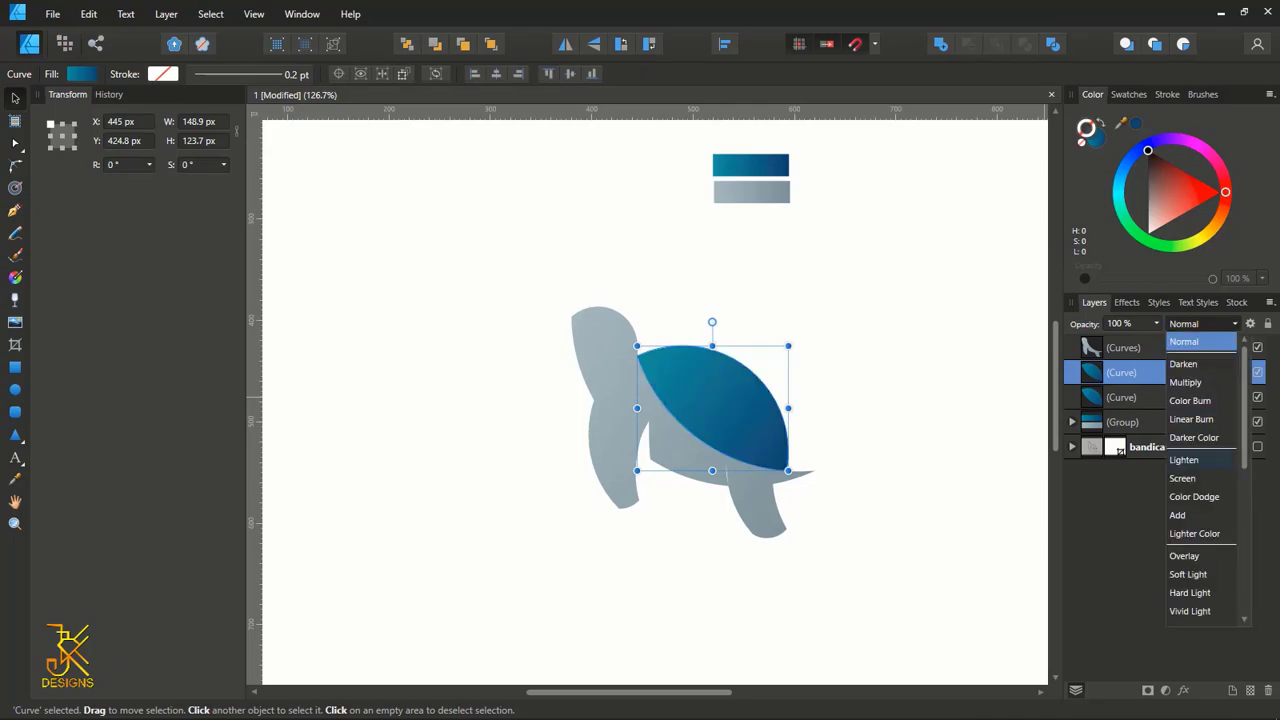
pyautogui.click(1188, 574)
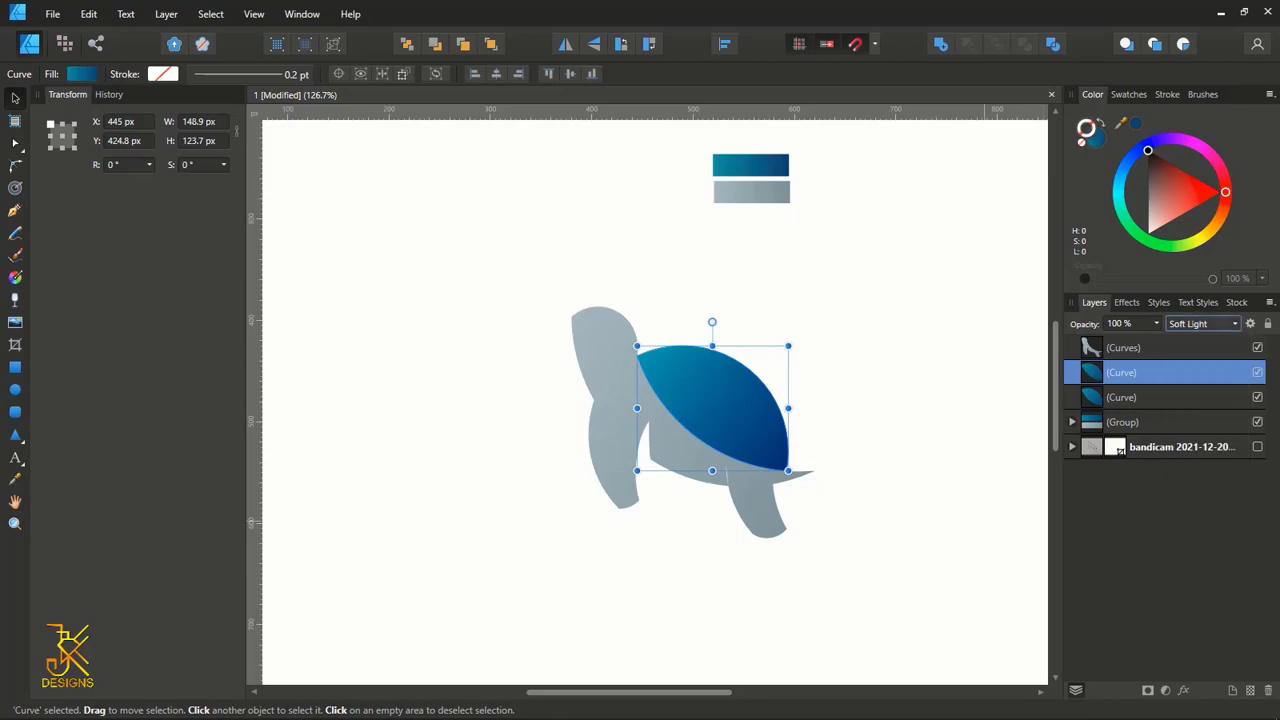
# - Redraw the shell copy's linear gradient from the middle of its lower edge to its upper edge, and colour the lower stop white
pyautogui.click(15, 277)
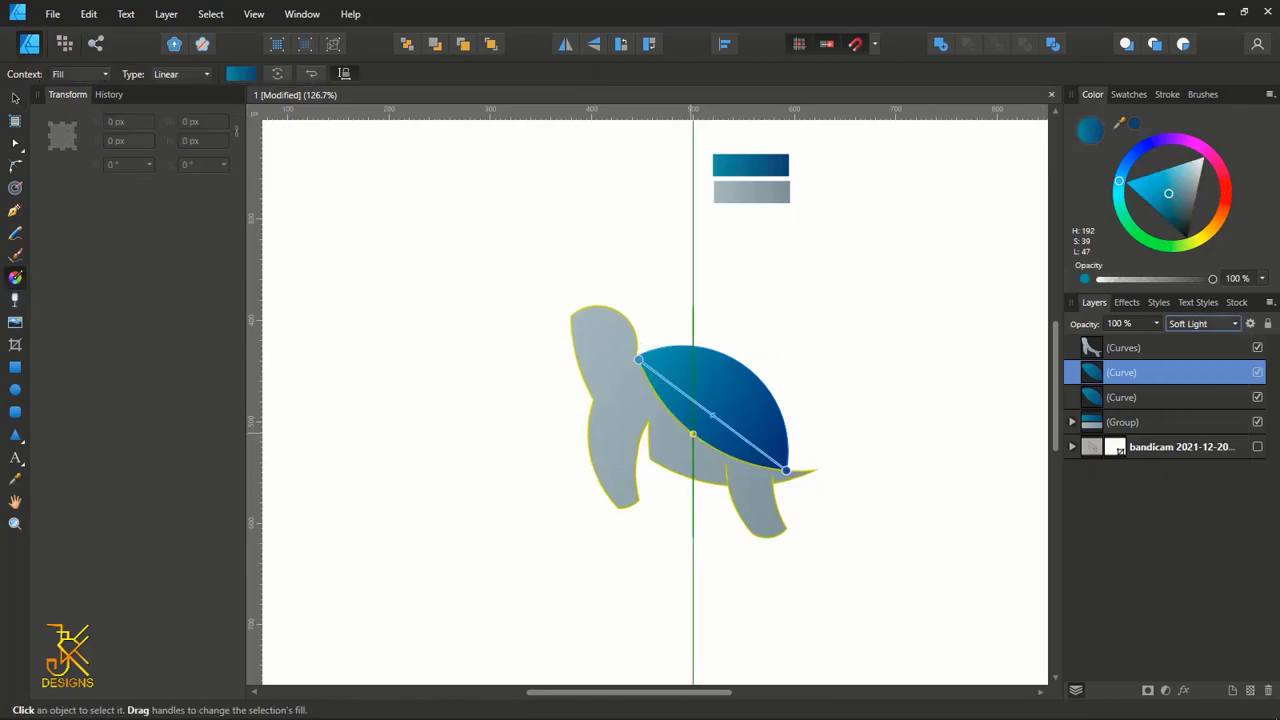
pyautogui.moveTo(693, 434); pyautogui.dragTo(751, 371)
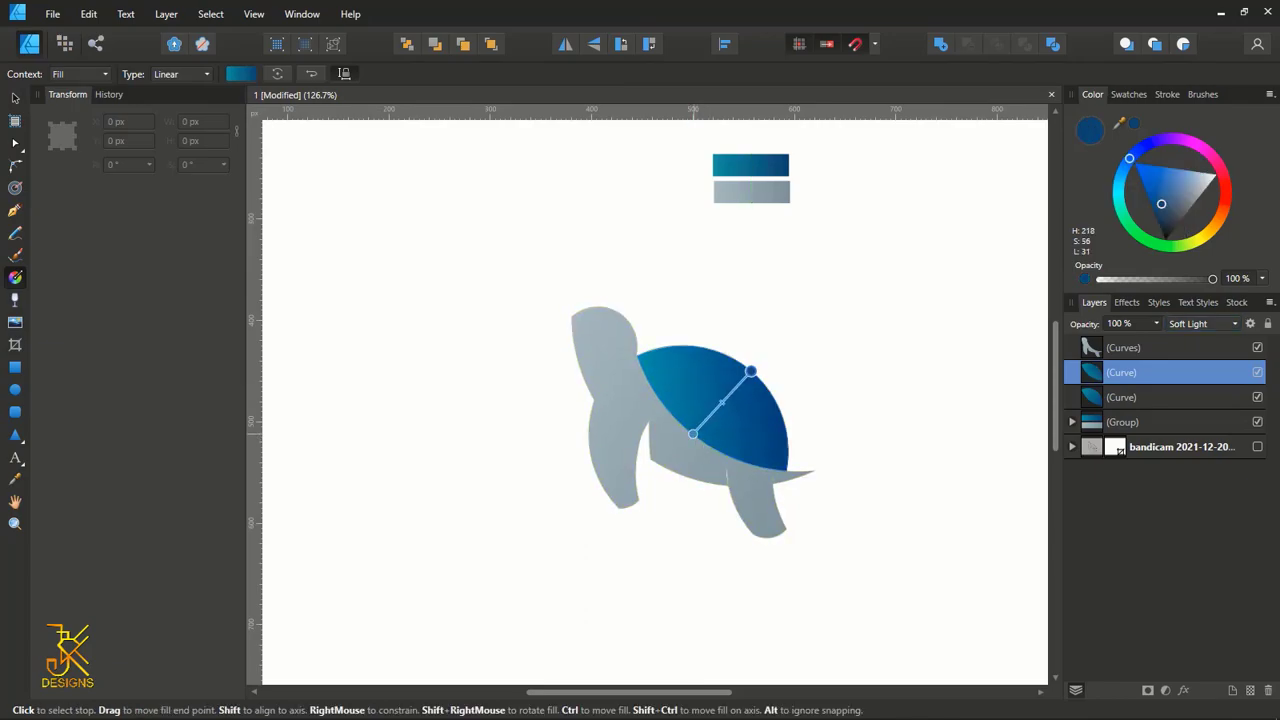
pyautogui.click(693, 434)
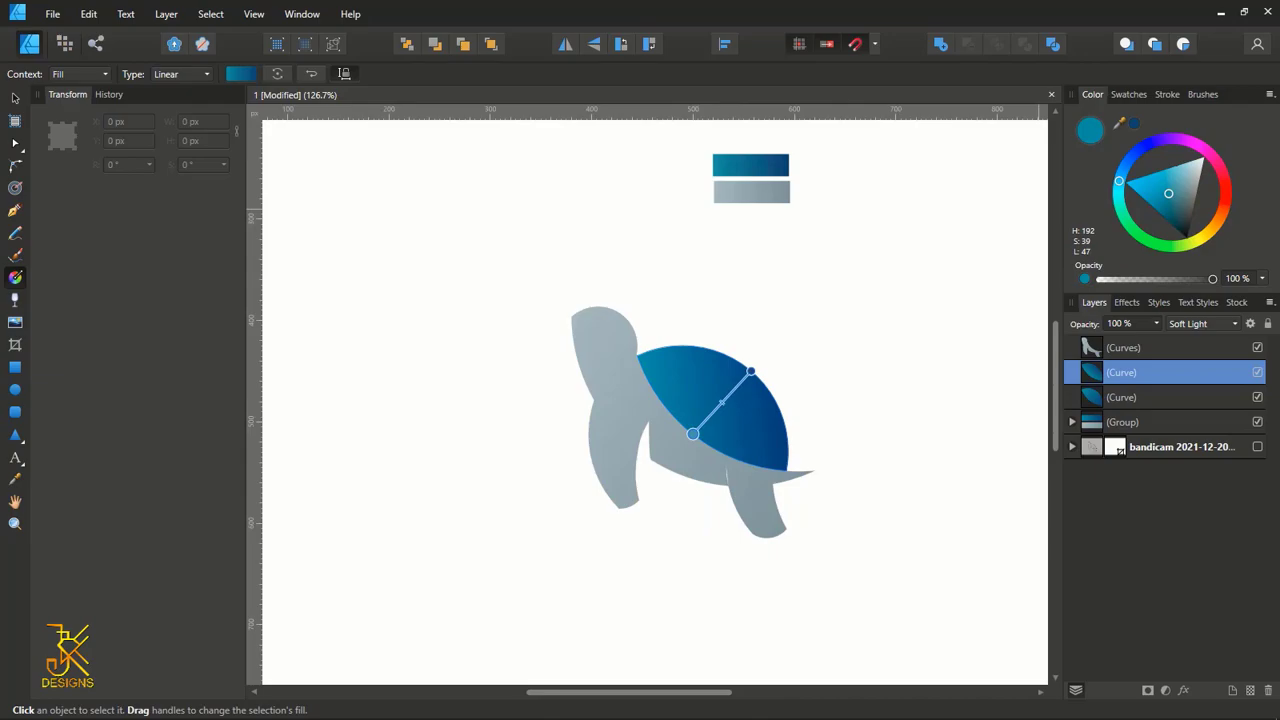
pyautogui.moveTo(1168, 193); pyautogui.dragTo(1204, 156)
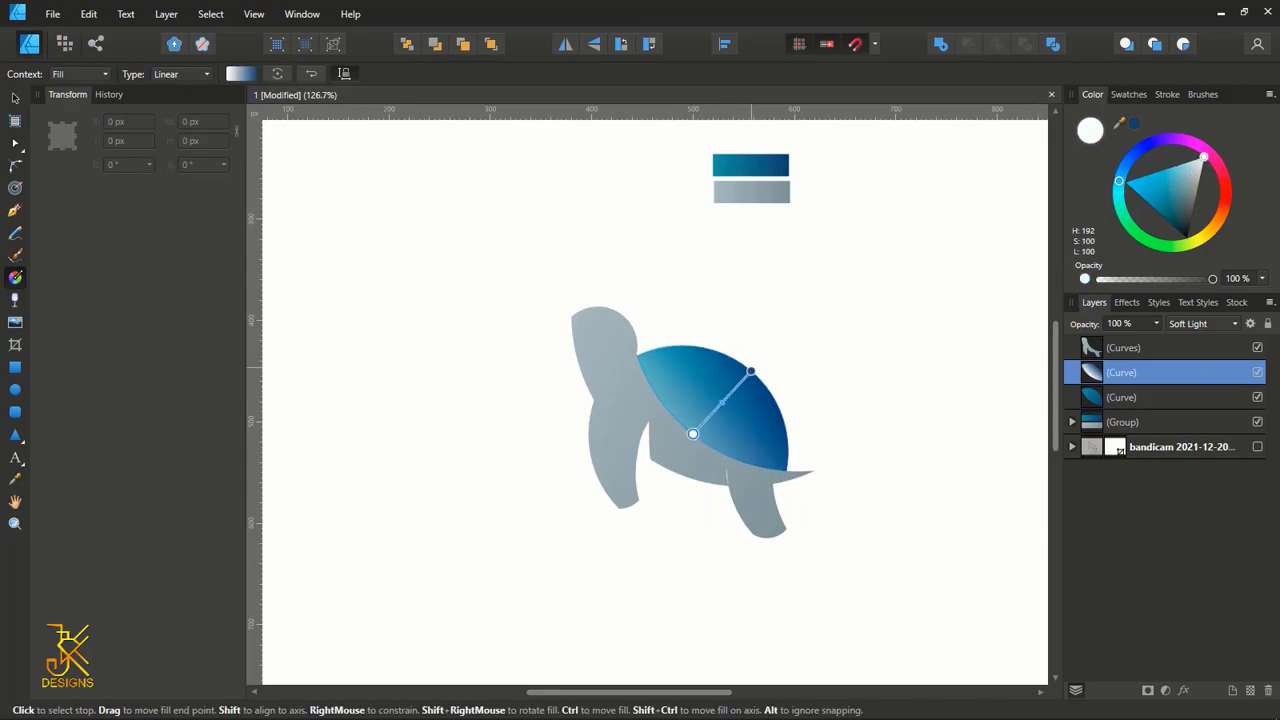
# - Colour the upper stop of the shell copy's gradient white and set its opacity to 0%
pyautogui.click(751, 371)
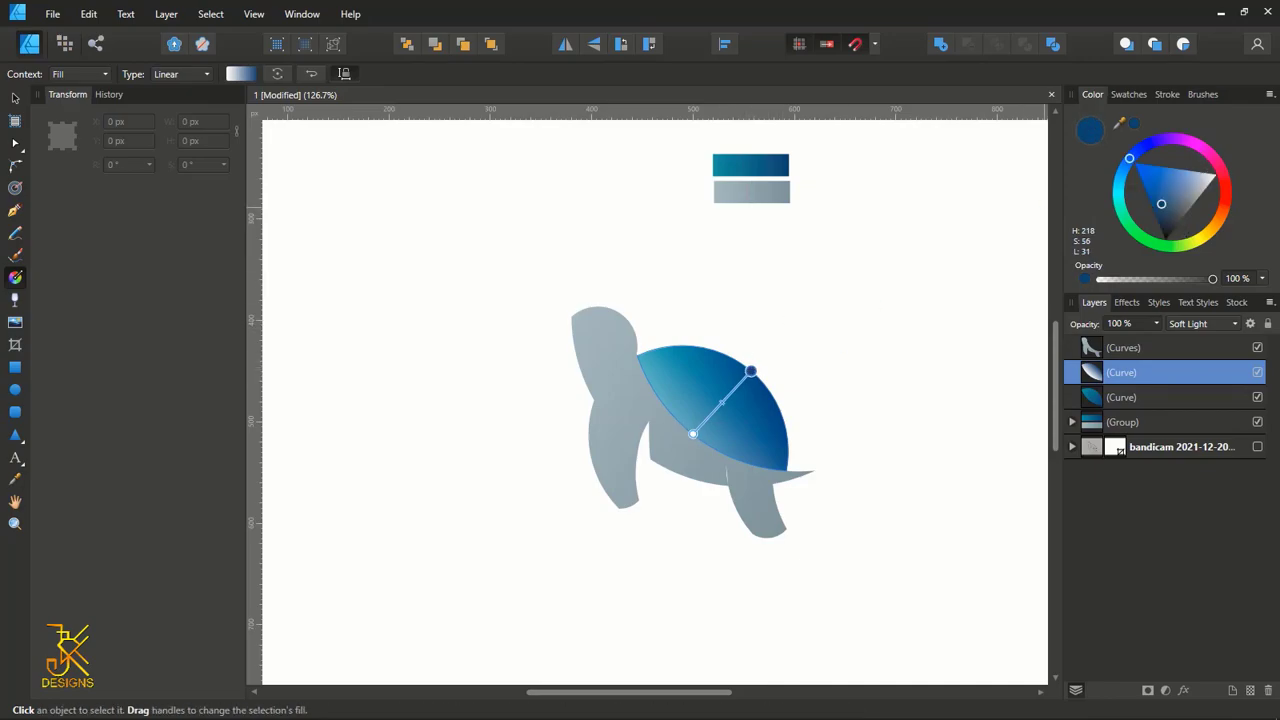
pyautogui.moveTo(1212, 279); pyautogui.dragTo(1213, 279)
pyautogui.moveTo(1129, 158); pyautogui.dragTo(1222, 173)
pyautogui.click(1164, 240)
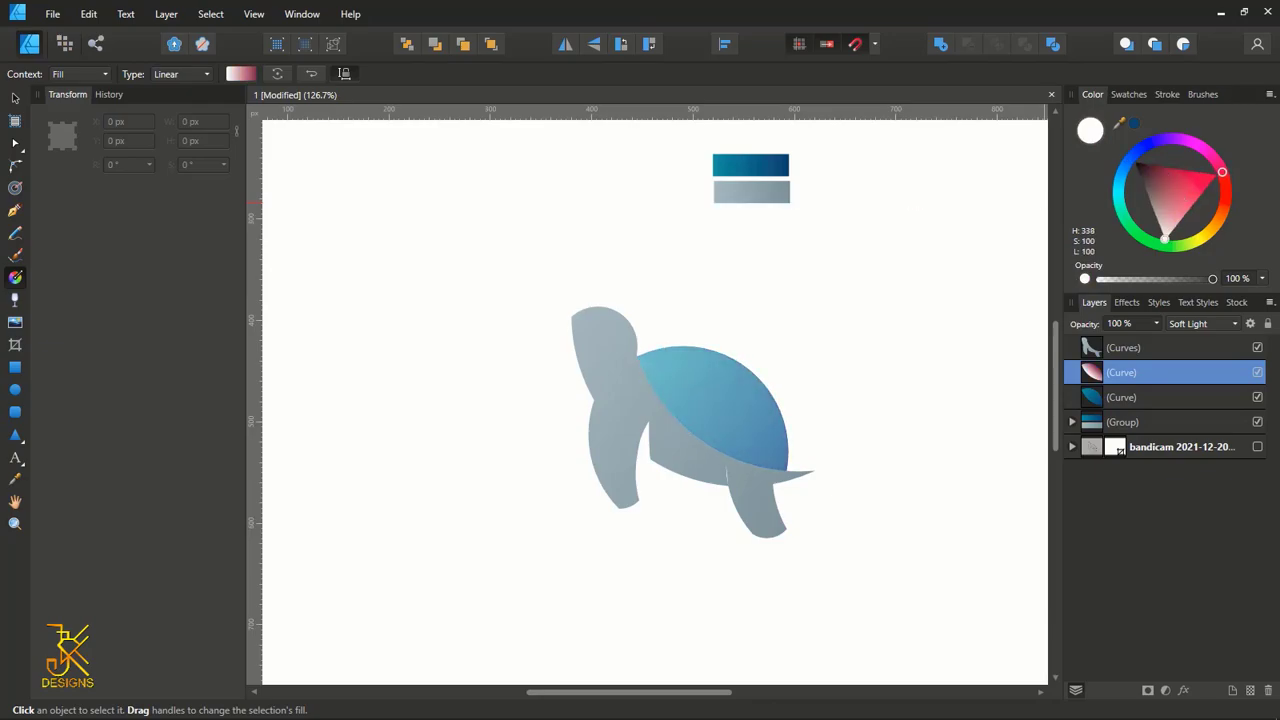
pyautogui.moveTo(1212, 279); pyautogui.dragTo(1100, 279)
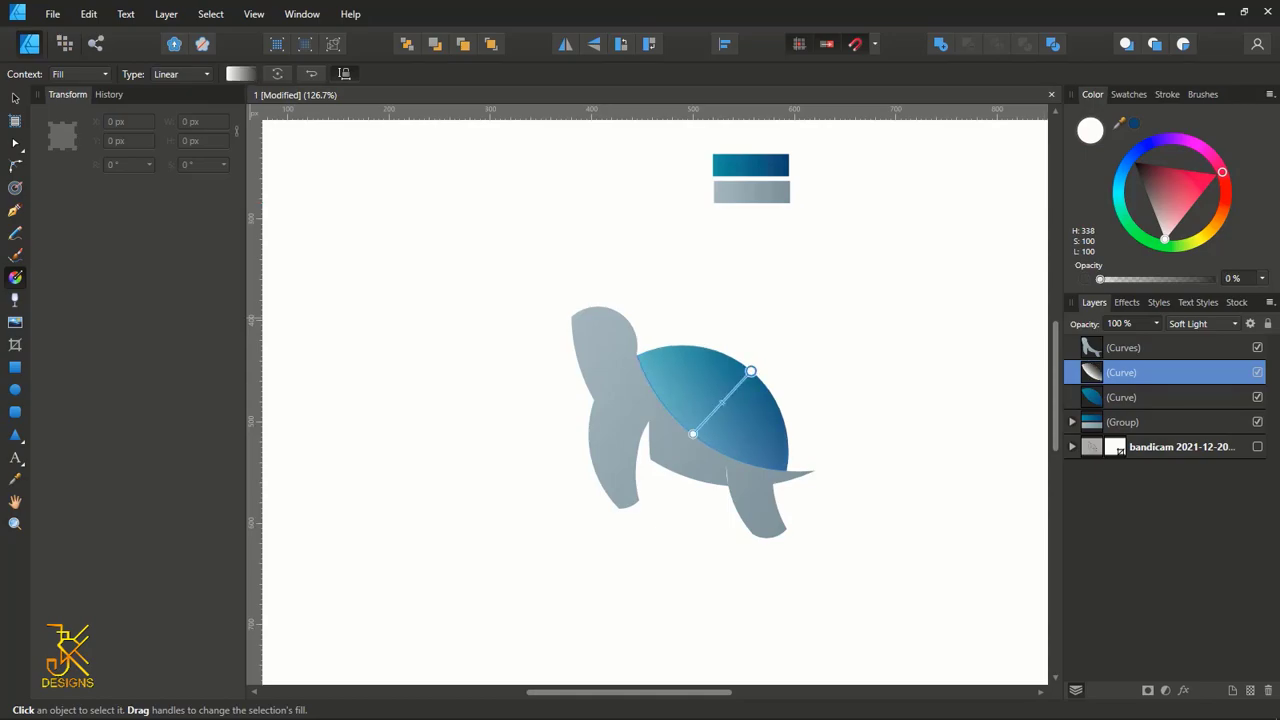
# - Clip the shell copy inside the original shell and shift it up and right to about X 465 px, Y 407.8 px
pyautogui.click(15, 97)
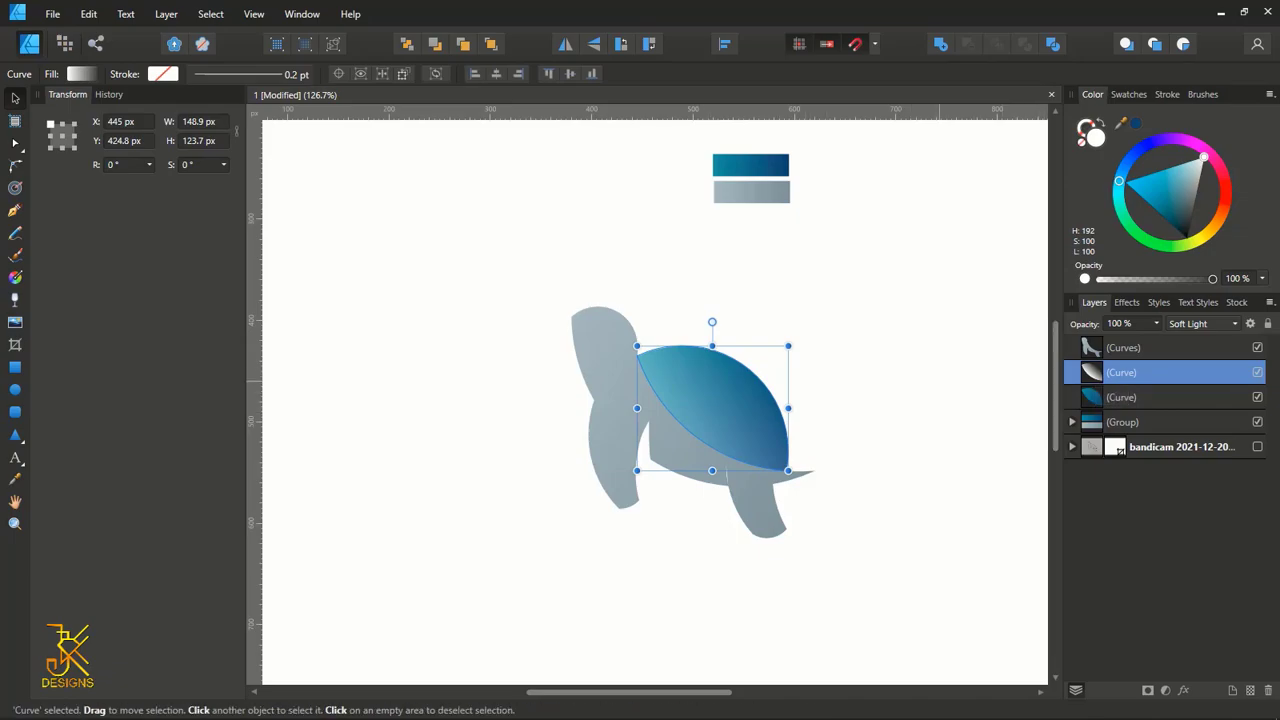
pyautogui.moveTo(1122, 372); pyautogui.dragTo(1128, 409)
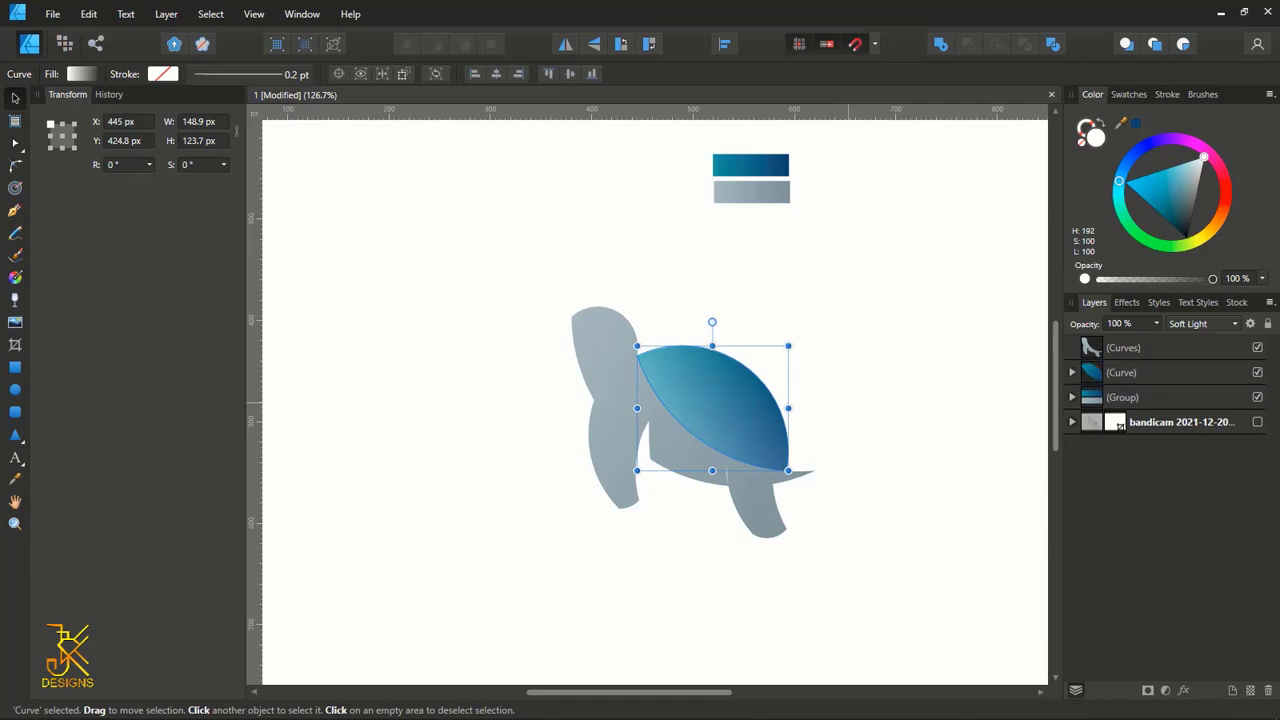
pyautogui.moveTo(712, 408); pyautogui.dragTo(732, 391)
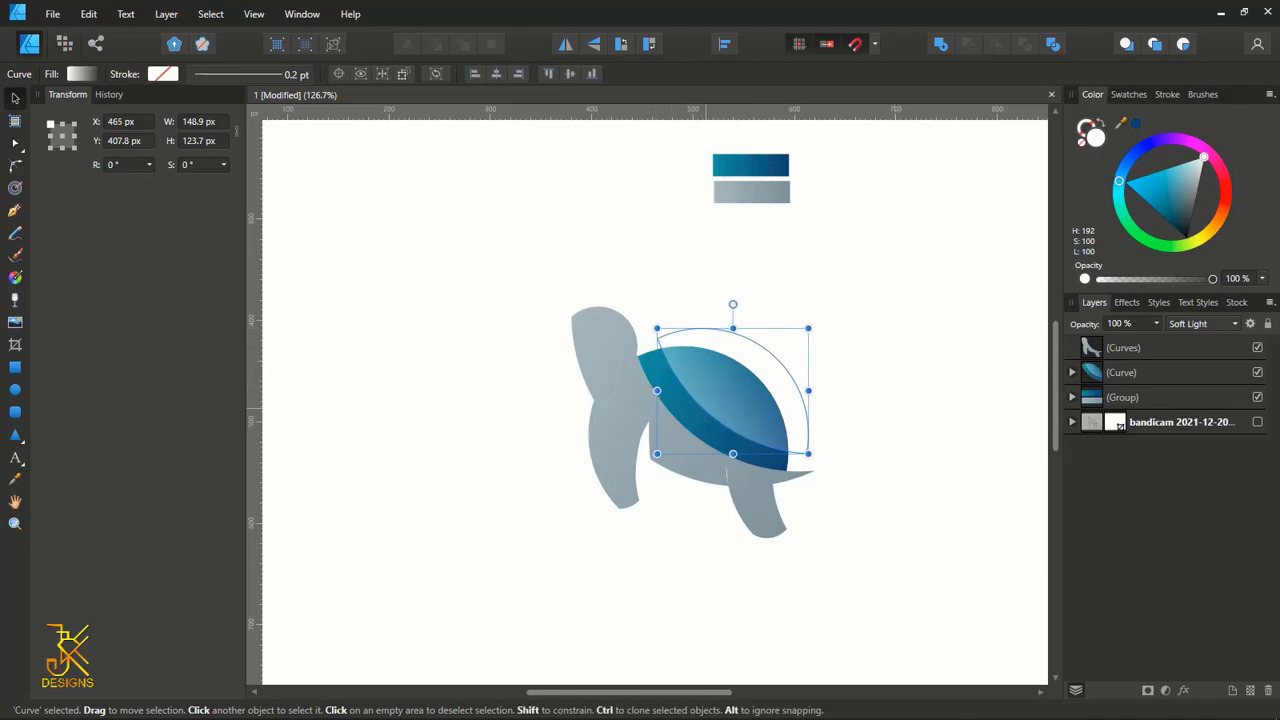
# - Shorten the clipped highlight's gradient by pulling its transparent end stop inward, closer to the white stop
pyautogui.press('g')
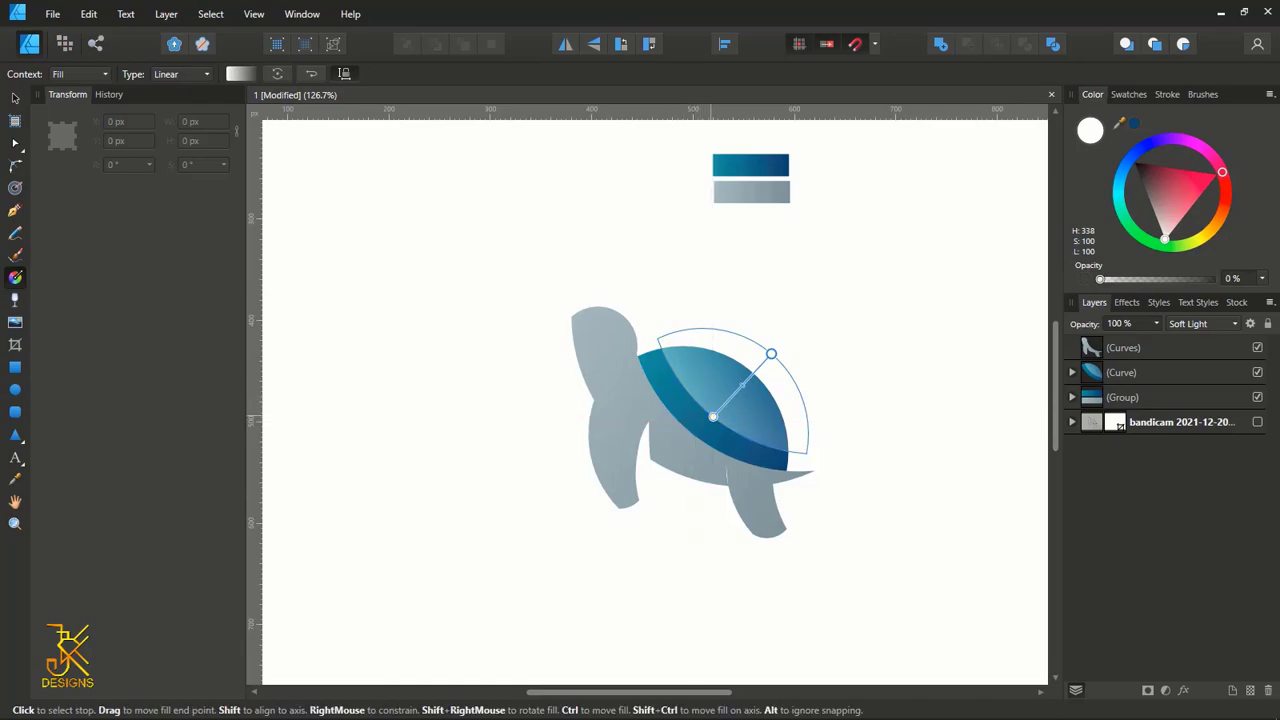
pyautogui.moveTo(771, 354); pyautogui.dragTo(738, 391)
pyautogui.scroll(3, 738, 391)
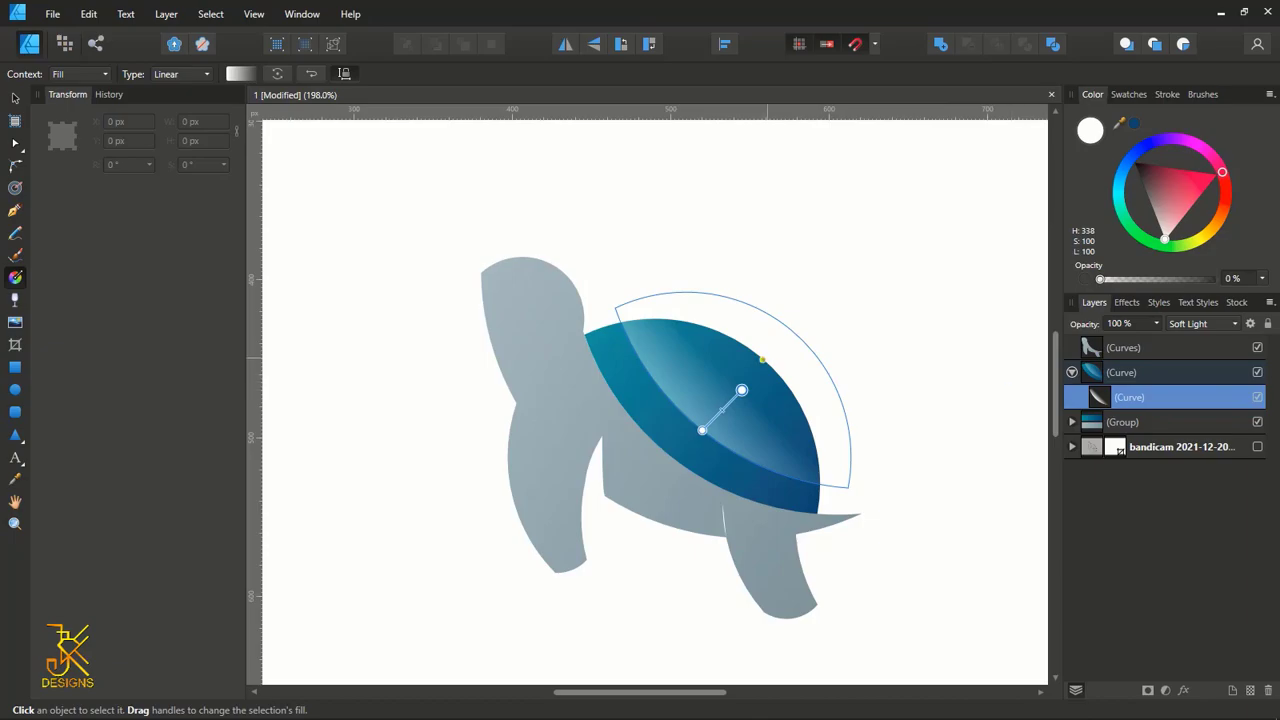
# - Duplicate the clipped shell highlight, shift the copy up and right to about X 489 px, Y 385.7 px, and deselect it
pyautogui.press('v')
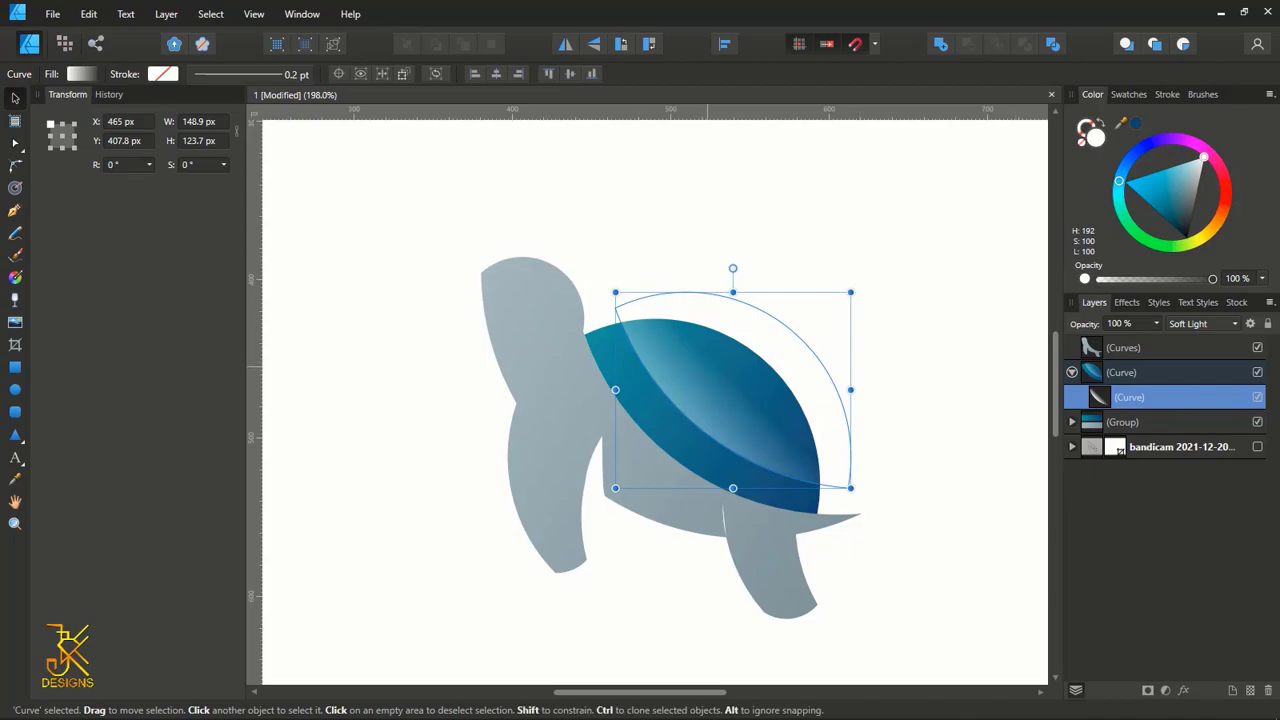
pyautogui.hotkey('ctrl', 'j')
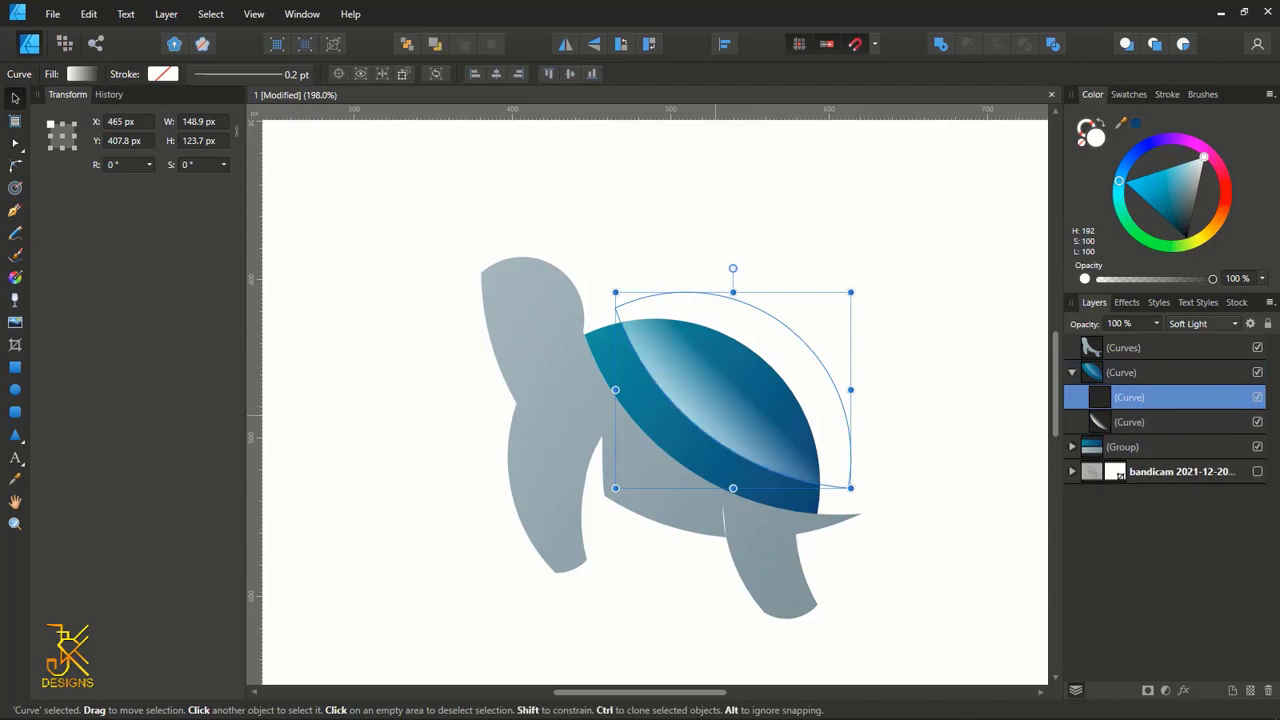
pyautogui.moveTo(733, 390); pyautogui.dragTo(771, 355)
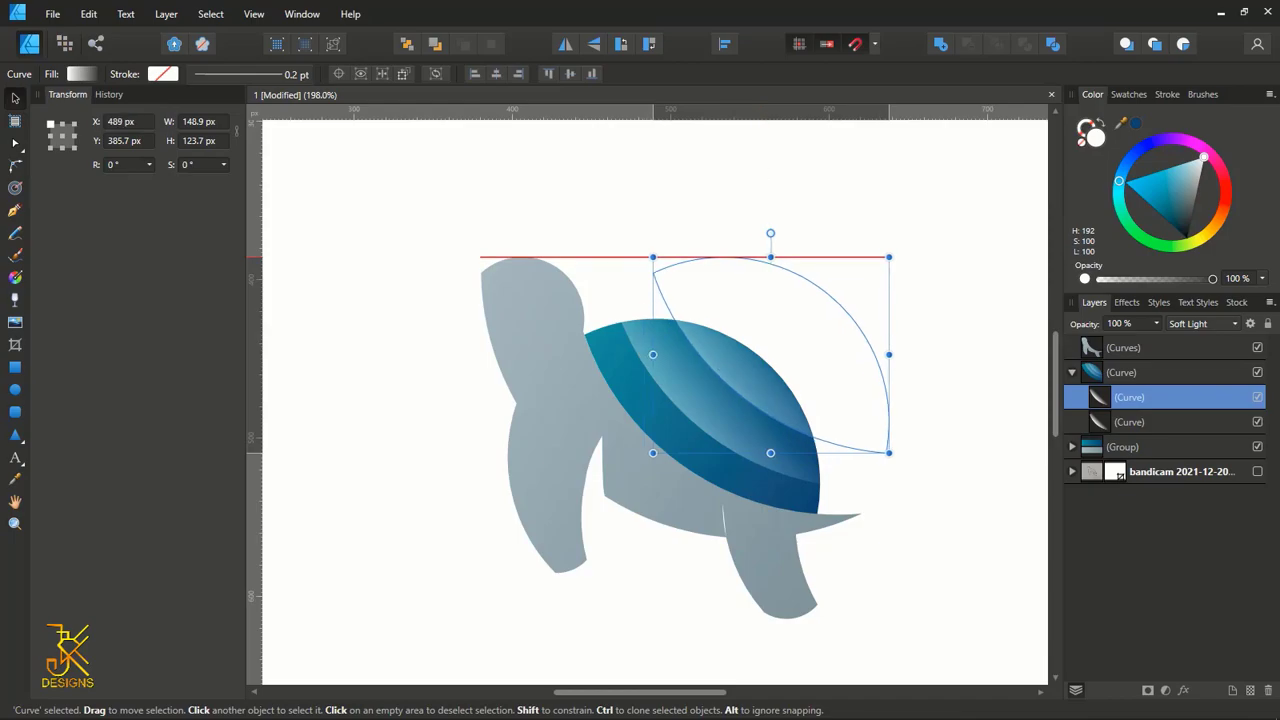
pyautogui.hotkey('ctrl', 'd')
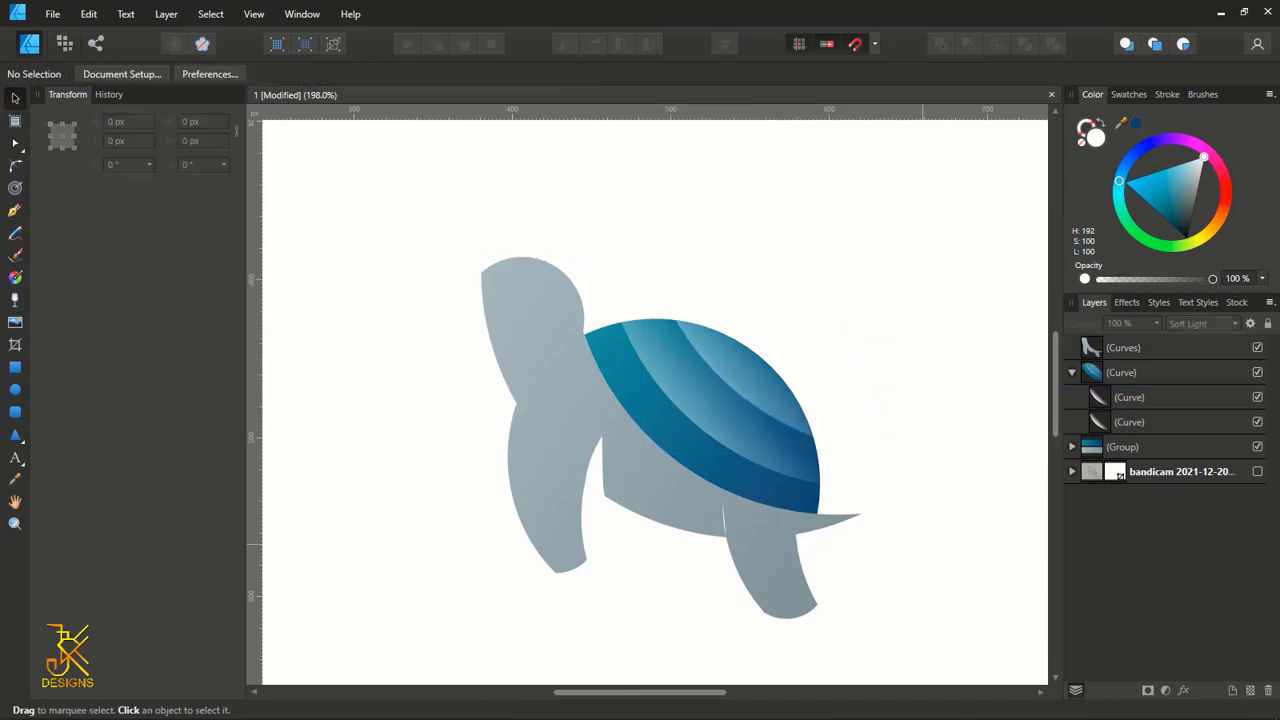
# - Draw a closed triangle with the Pen tool from the head's front tip to the neck-flipper junction and out to a point in front of the neck
pyautogui.hotkey('ctrl', '-')
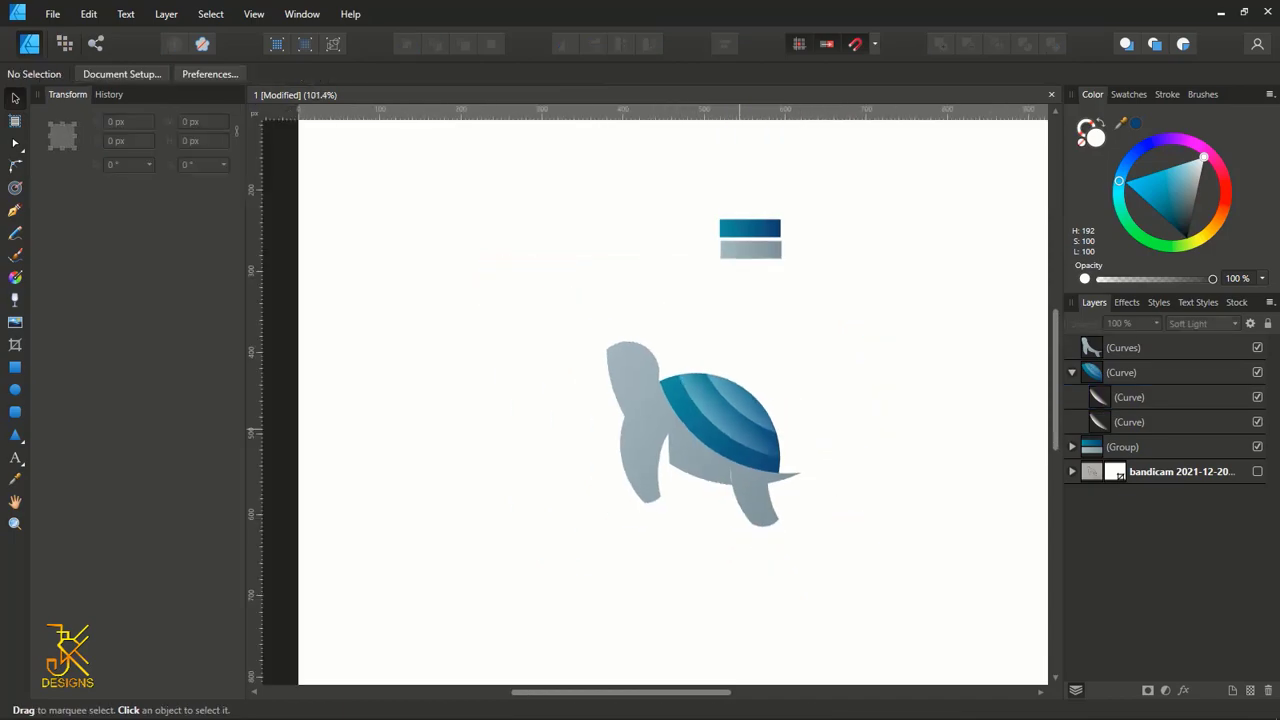
pyautogui.hotkey('ctrl', '+')
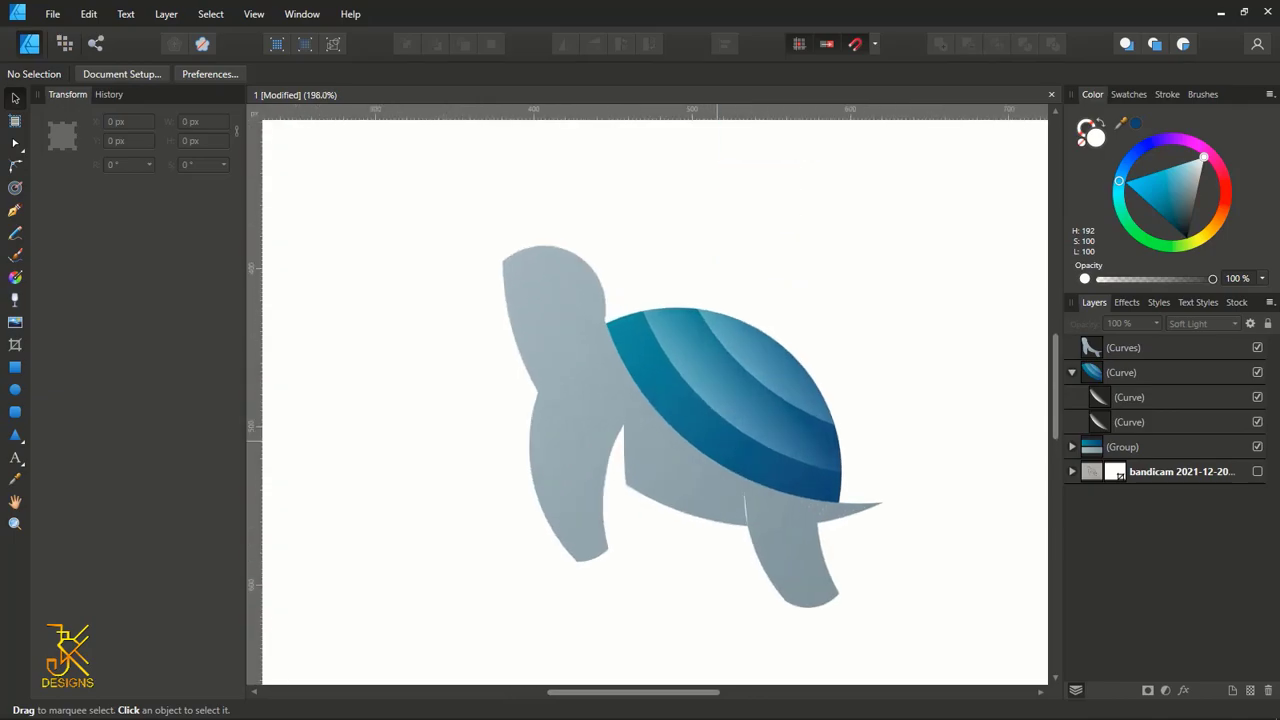
pyautogui.hotkey('ctrl', '-')
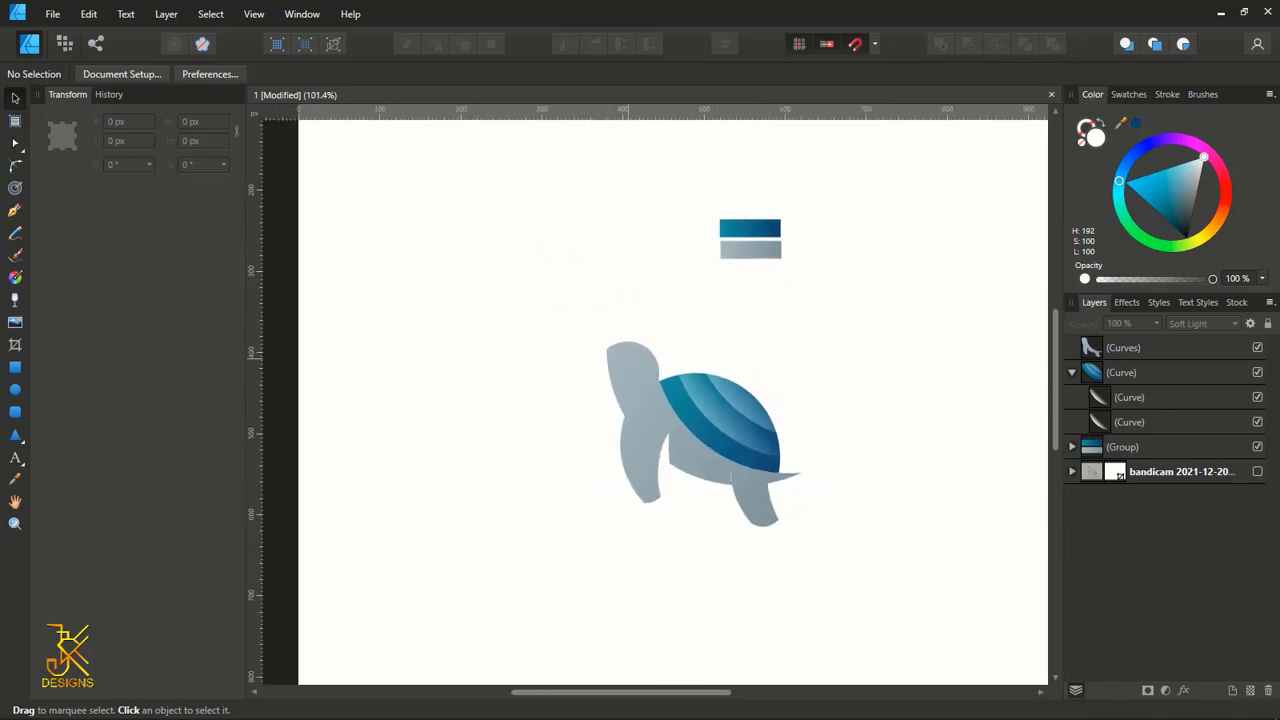
pyautogui.hotkey('ctrl', '+')
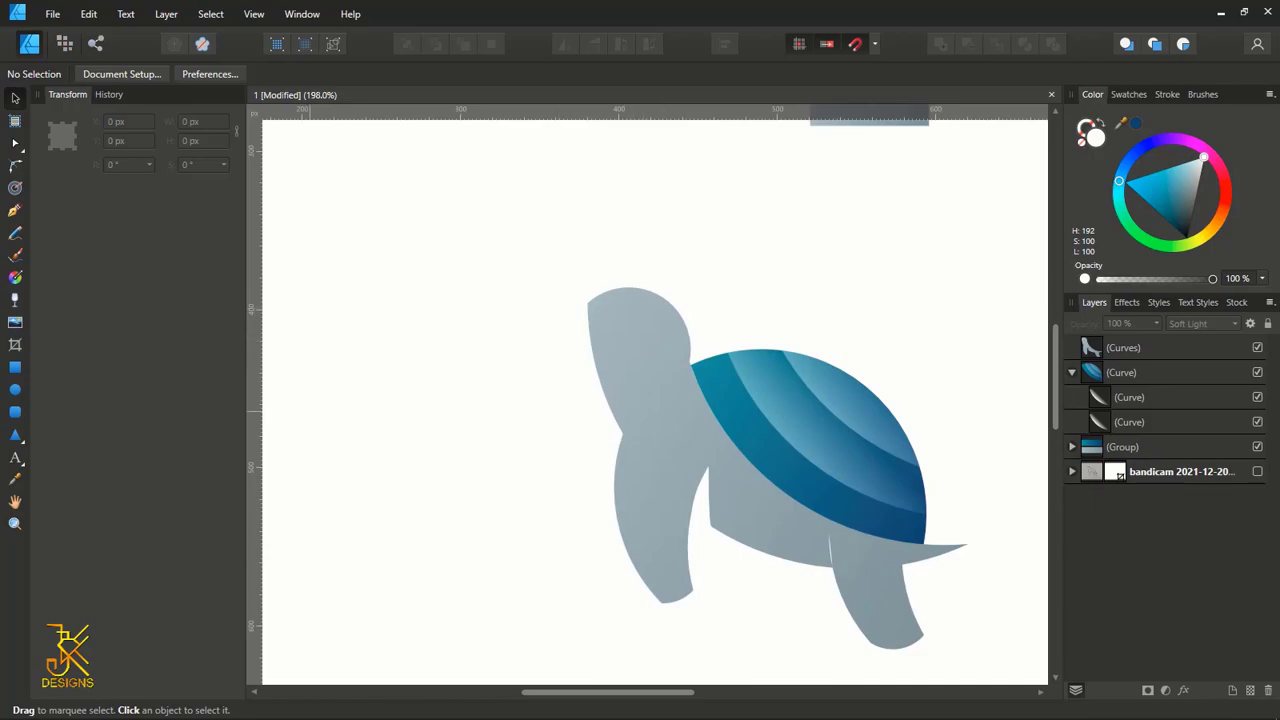
pyautogui.click(15, 210)
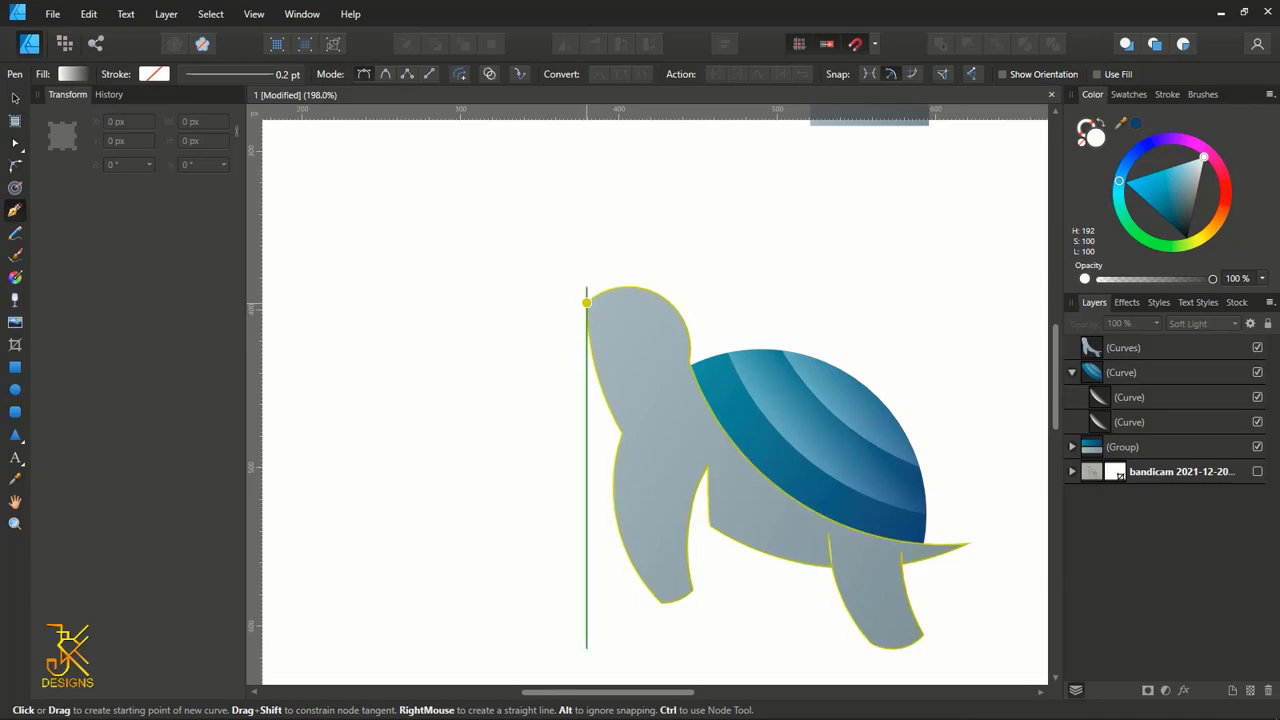
pyautogui.click(586, 302)
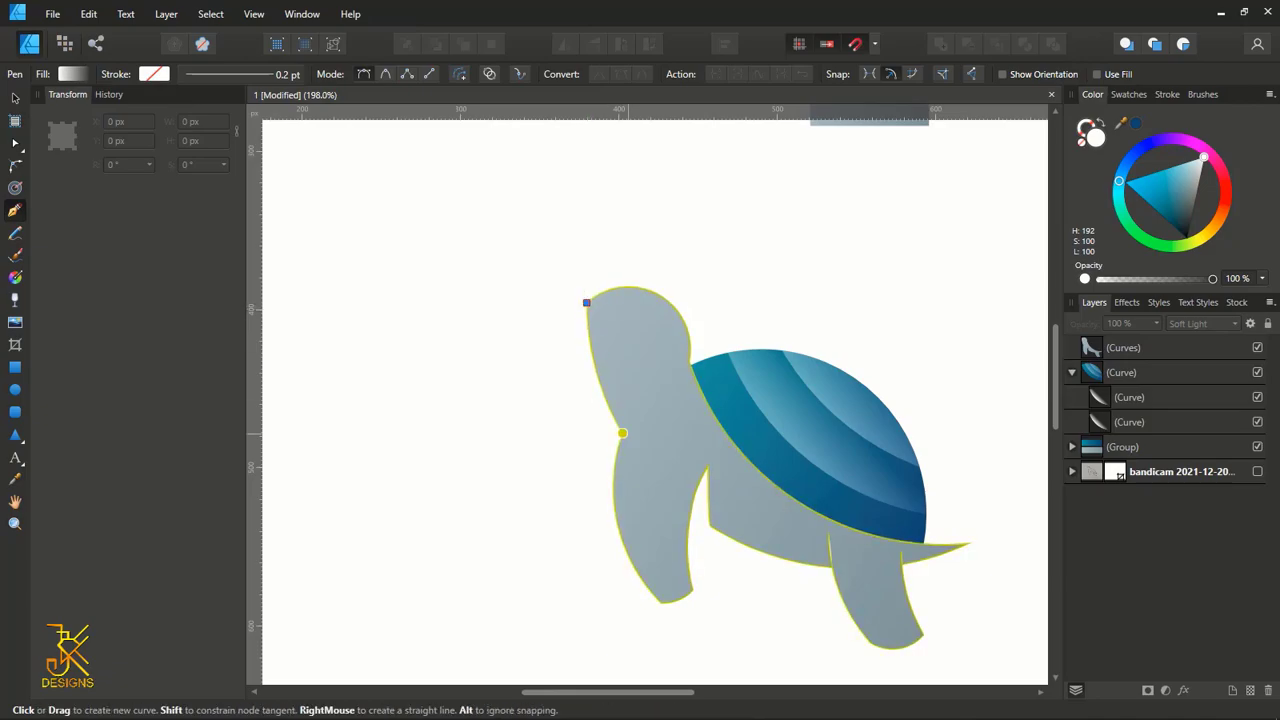
pyautogui.moveTo(622, 433); pyautogui.dragTo(552, 398)
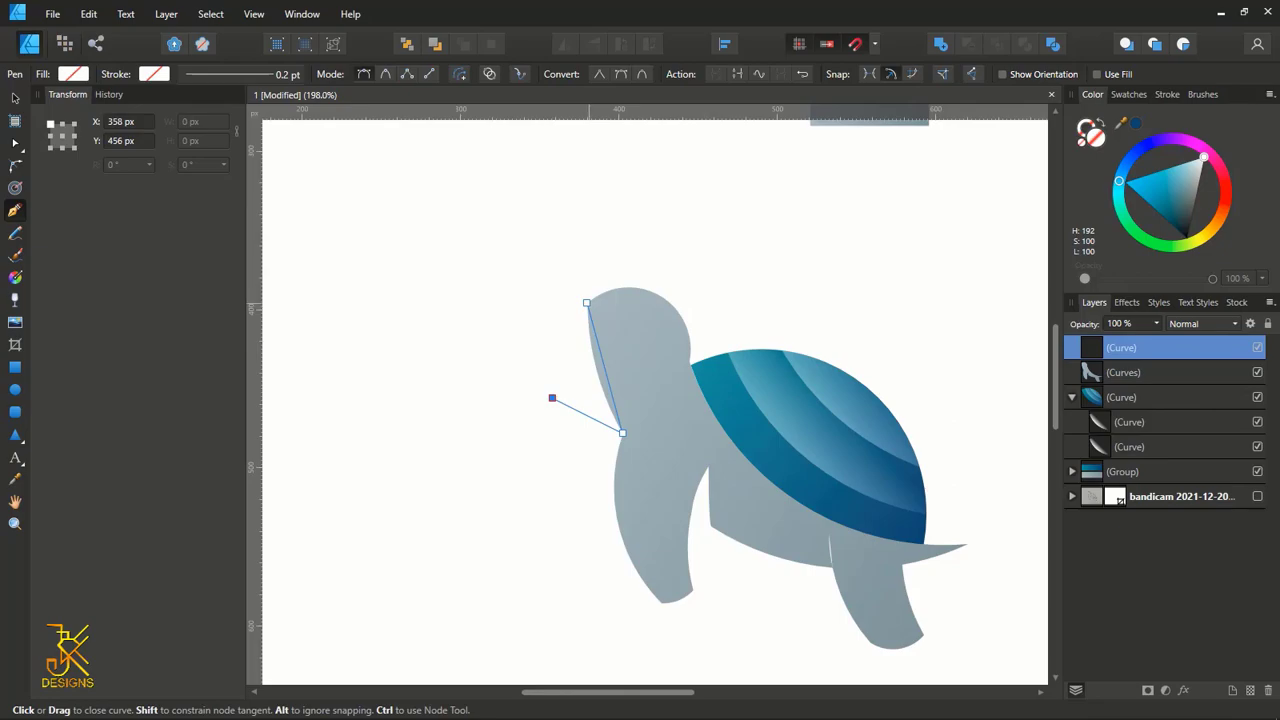
pyautogui.click(586, 302)
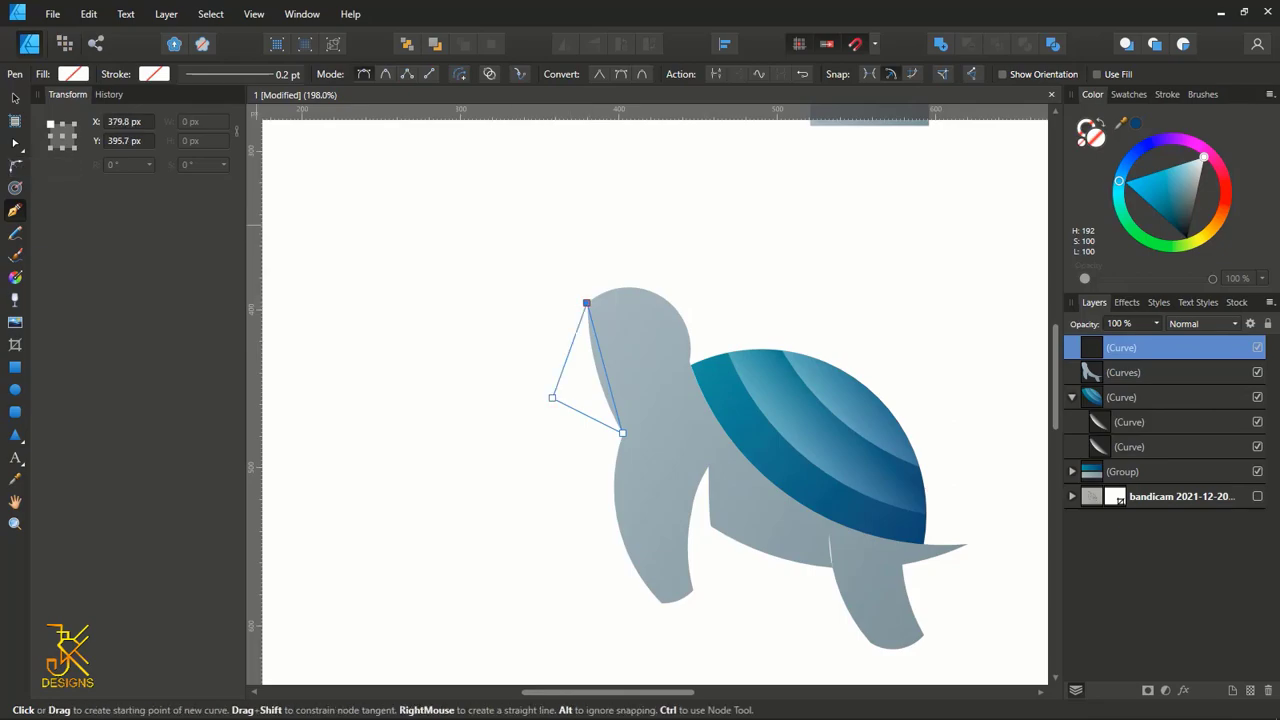
# - Bow the triangle's inner edge into the neck and clip the shape inside the grey turtle body
pyautogui.click(15, 143)
pyautogui.scroll(2, 599, 357)
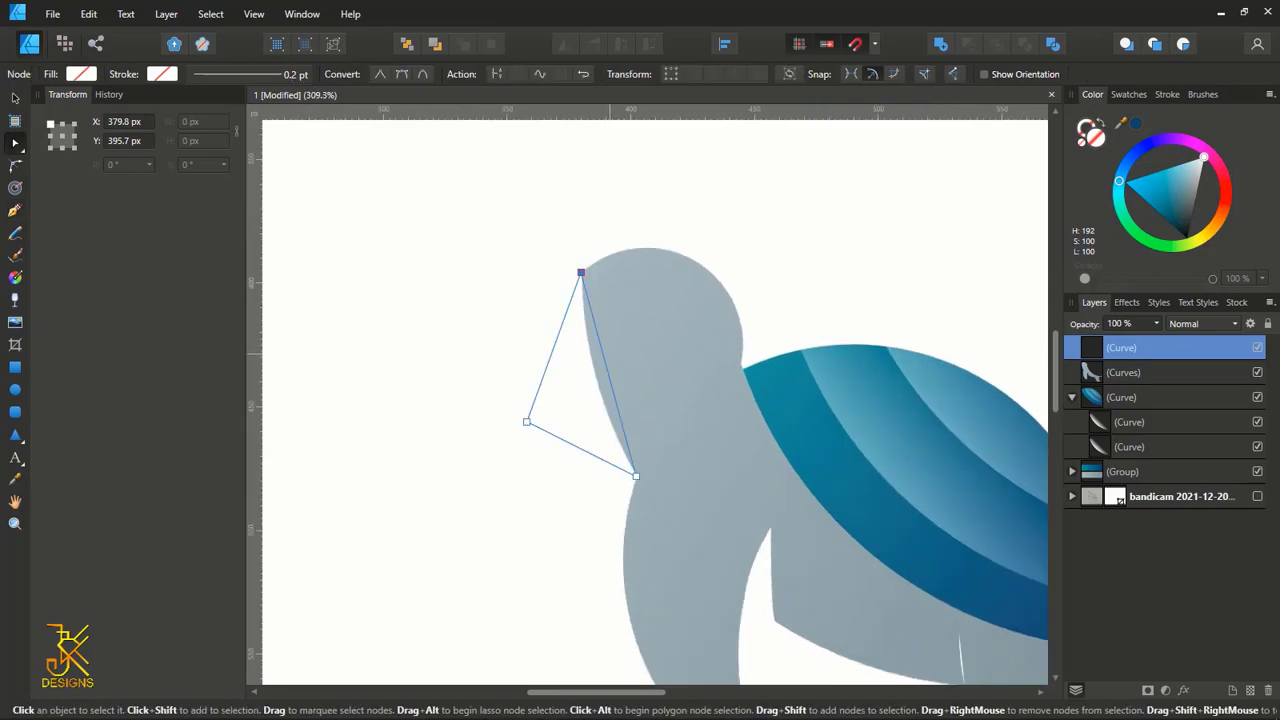
pyautogui.moveTo(604, 360); pyautogui.dragTo(653, 362)
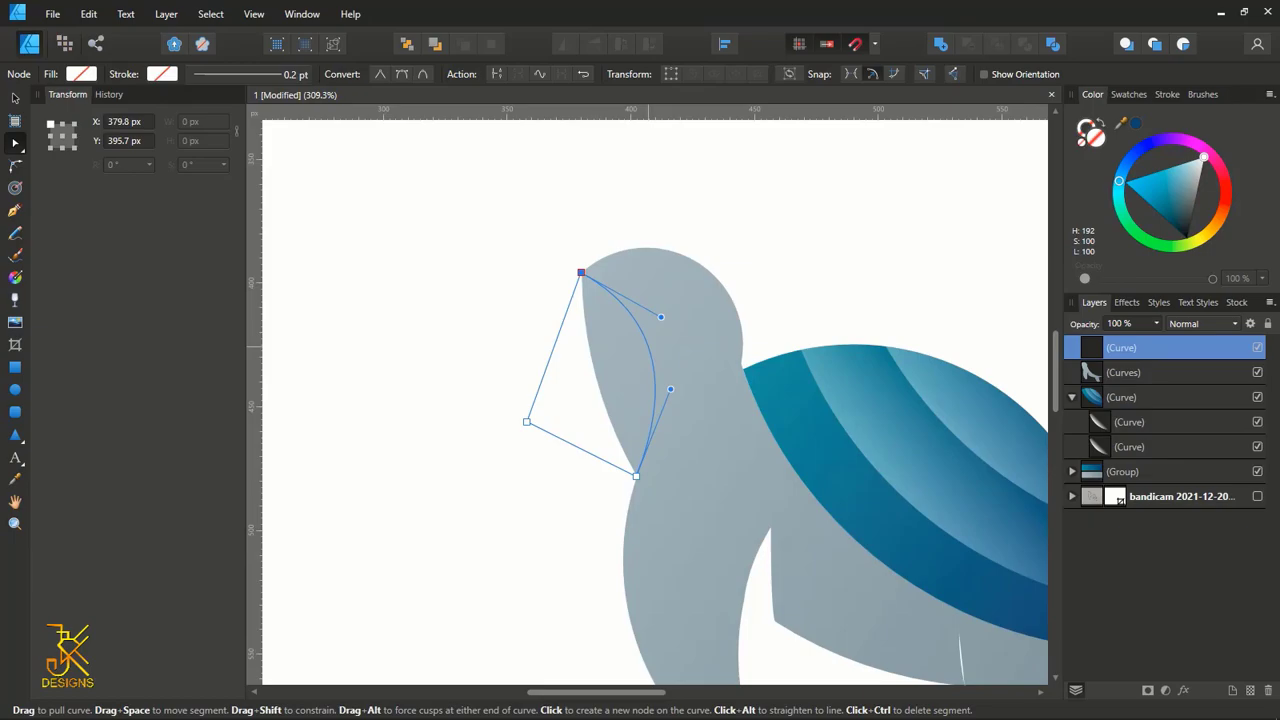
pyautogui.scroll(2, 626, 301)
pyautogui.scroll(-2, 615, 307)
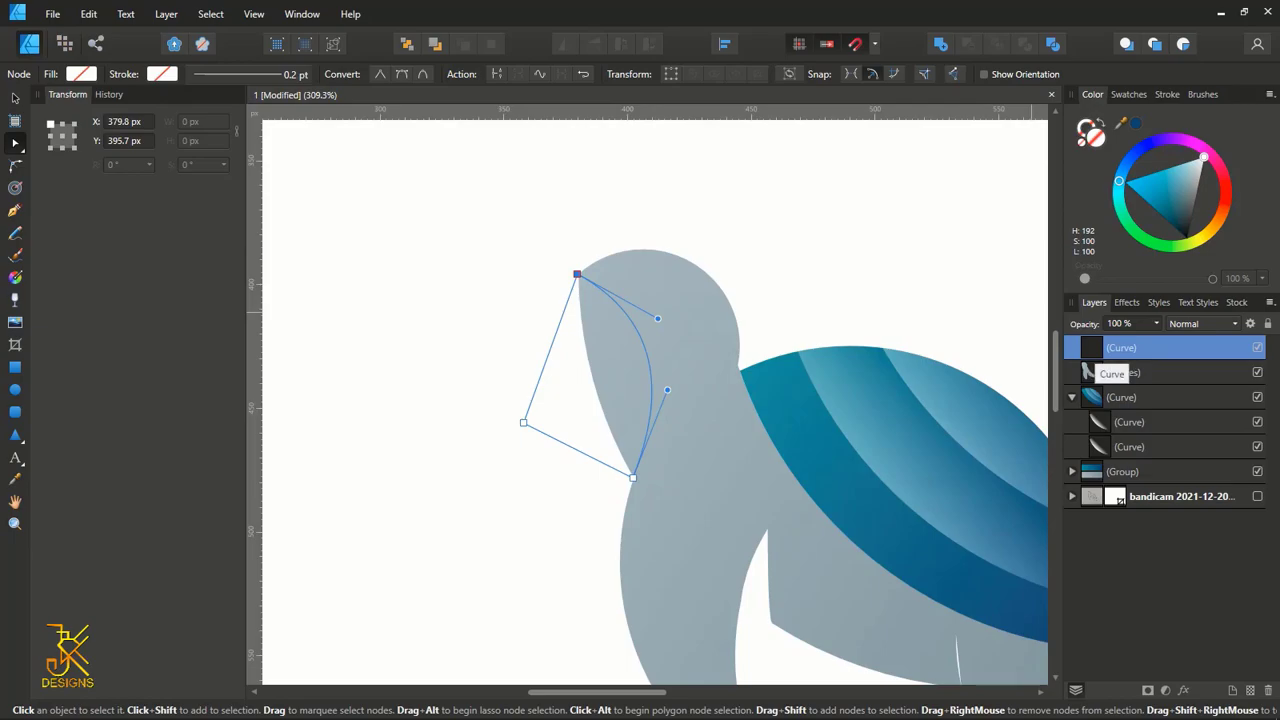
pyautogui.click(1072, 397)
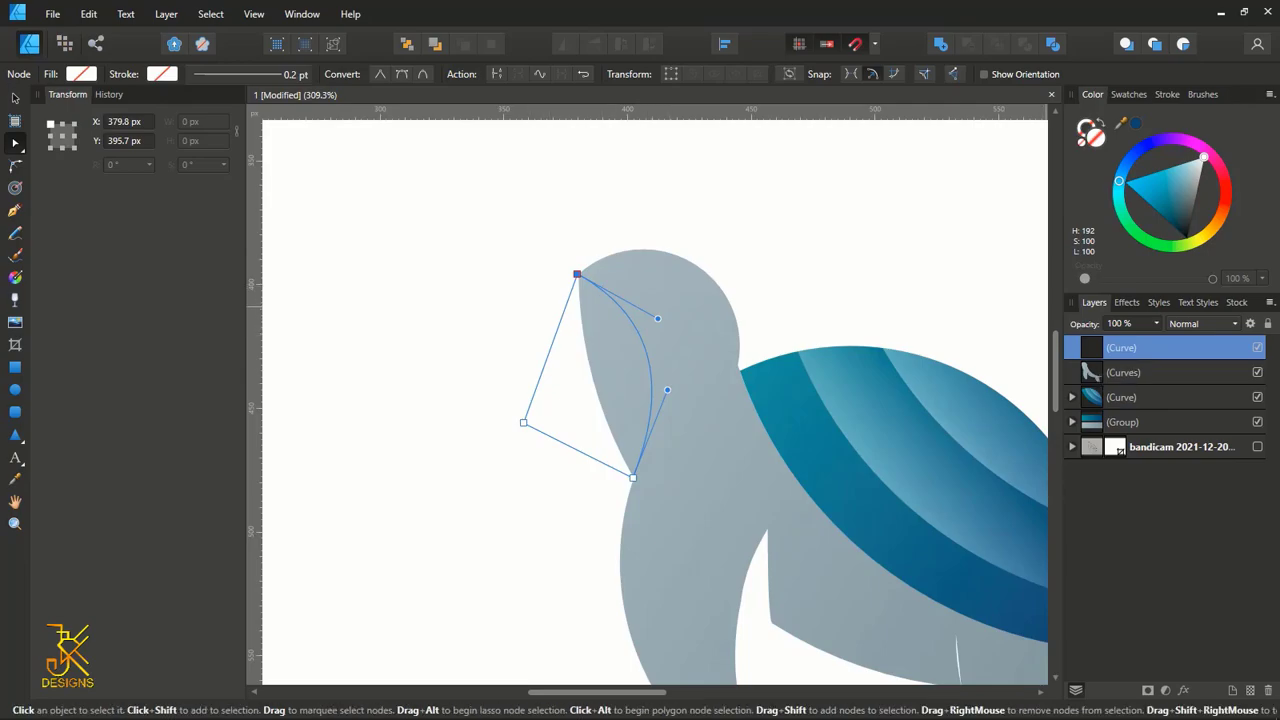
pyautogui.moveTo(1150, 347); pyautogui.dragTo(1094, 386)
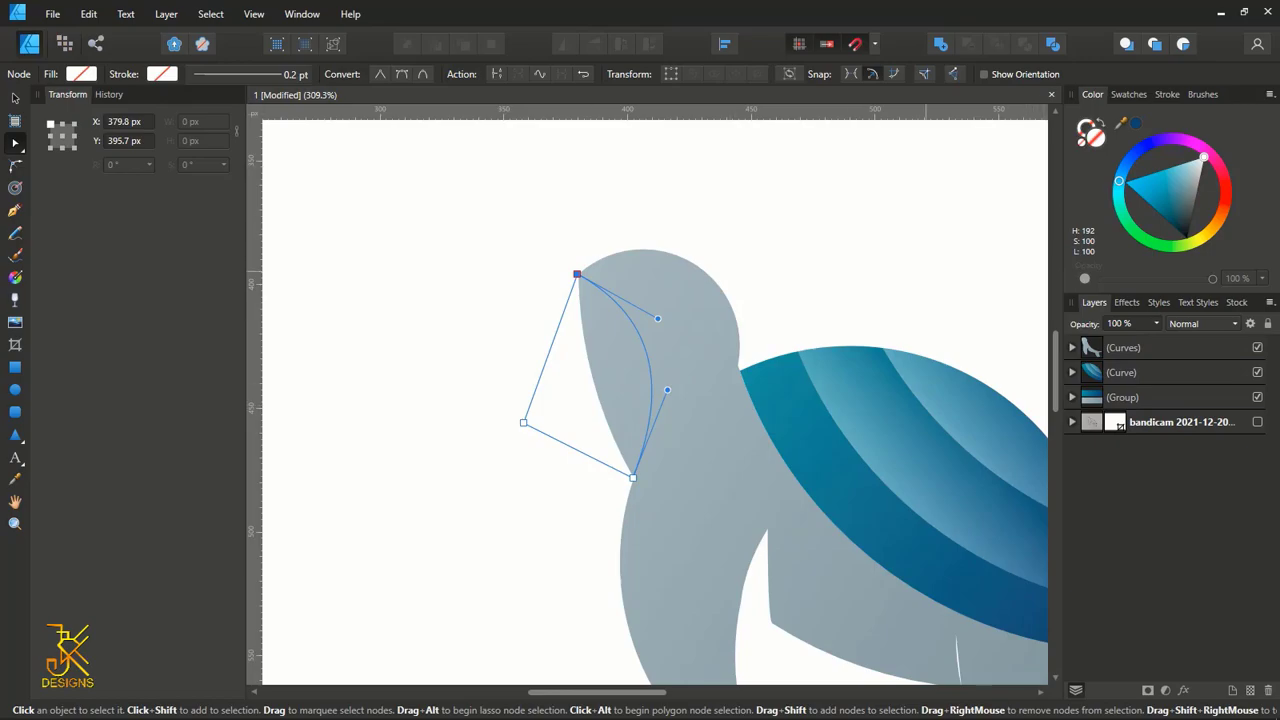
# - Fill the clipped neck shape with a grey sampled from the turtle's body (H 204, S 15, L 60)
pyautogui.click(886, 251)
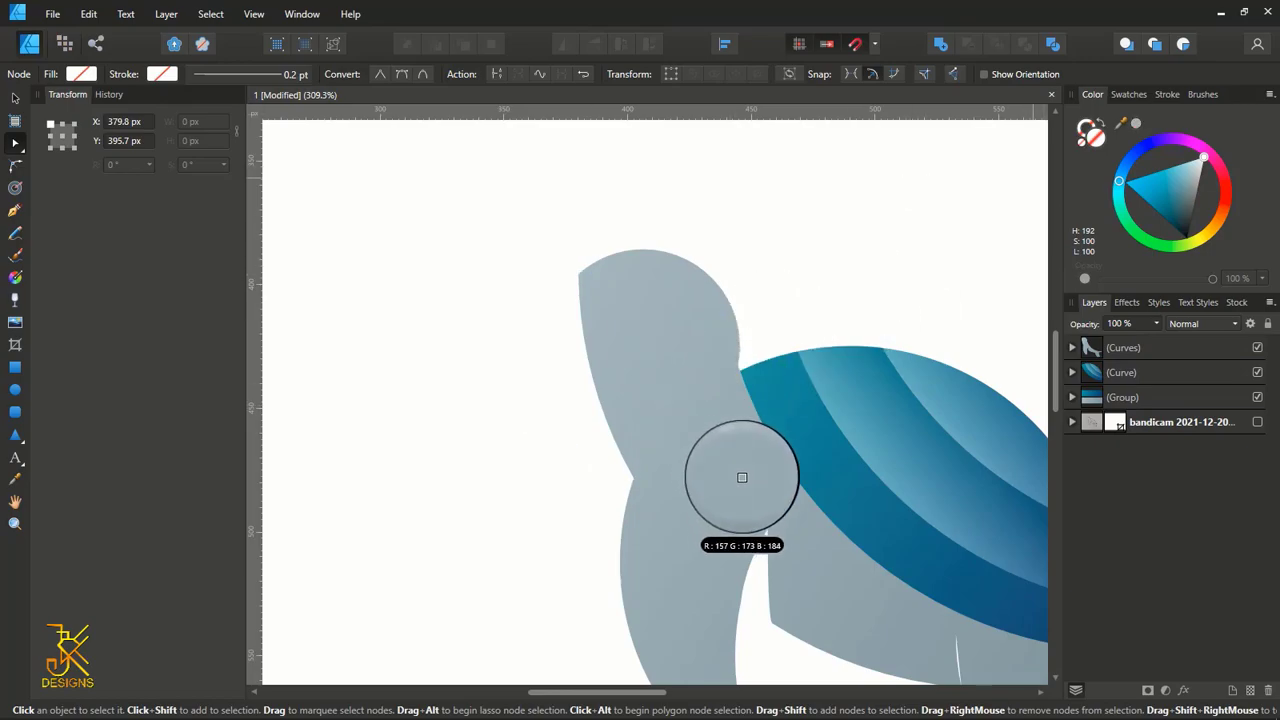
pyautogui.moveTo(1046, 482); pyautogui.dragTo(840, 319)
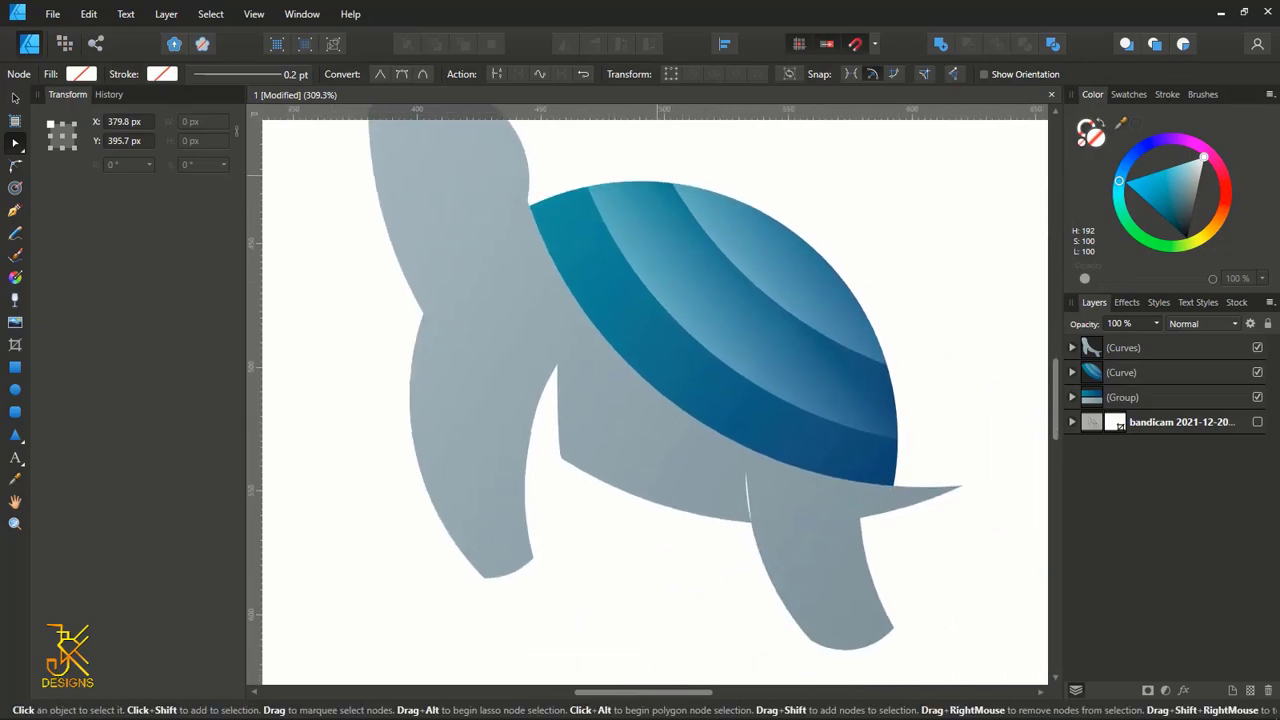
pyautogui.scroll(-2, 840, 319)
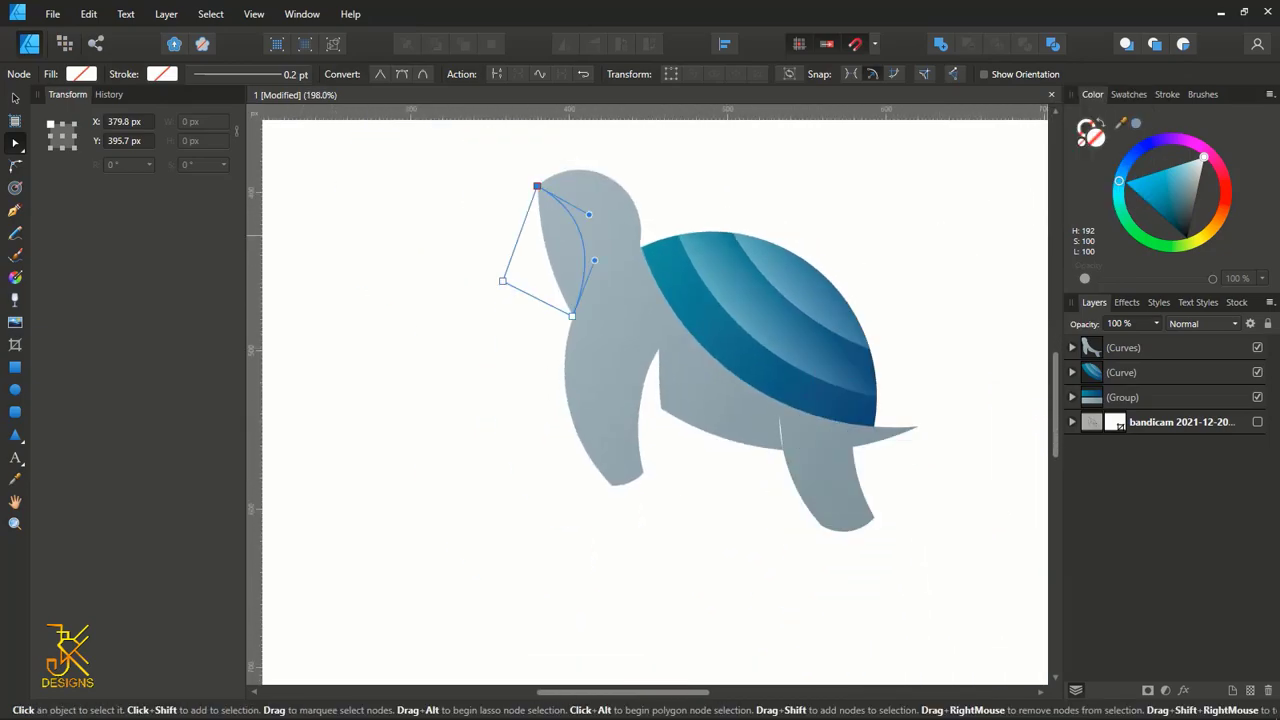
pyautogui.click(1135, 123)
# - Set the neck shape's blend mode to Soft Light and darken its fill to H 204, S 7, L 29
pyautogui.scroll(3, 602, 191)
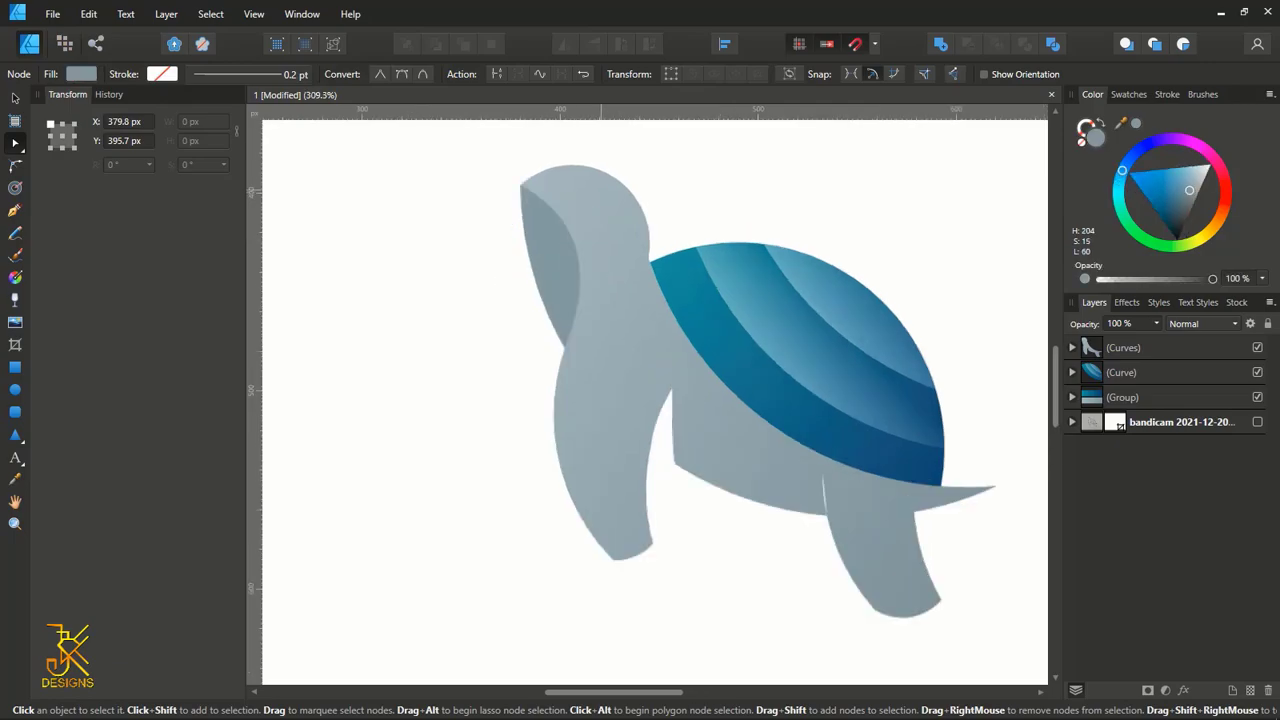
pyautogui.click(1203, 323)
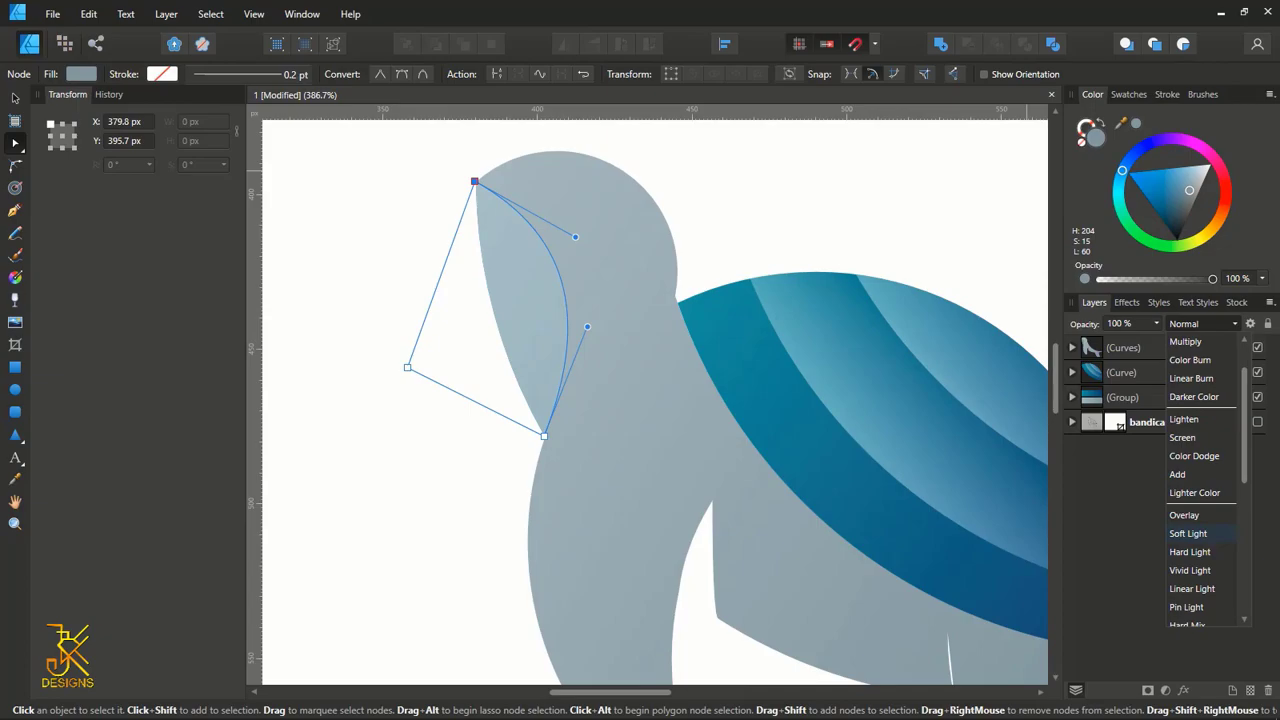
pyautogui.click(1188, 533)
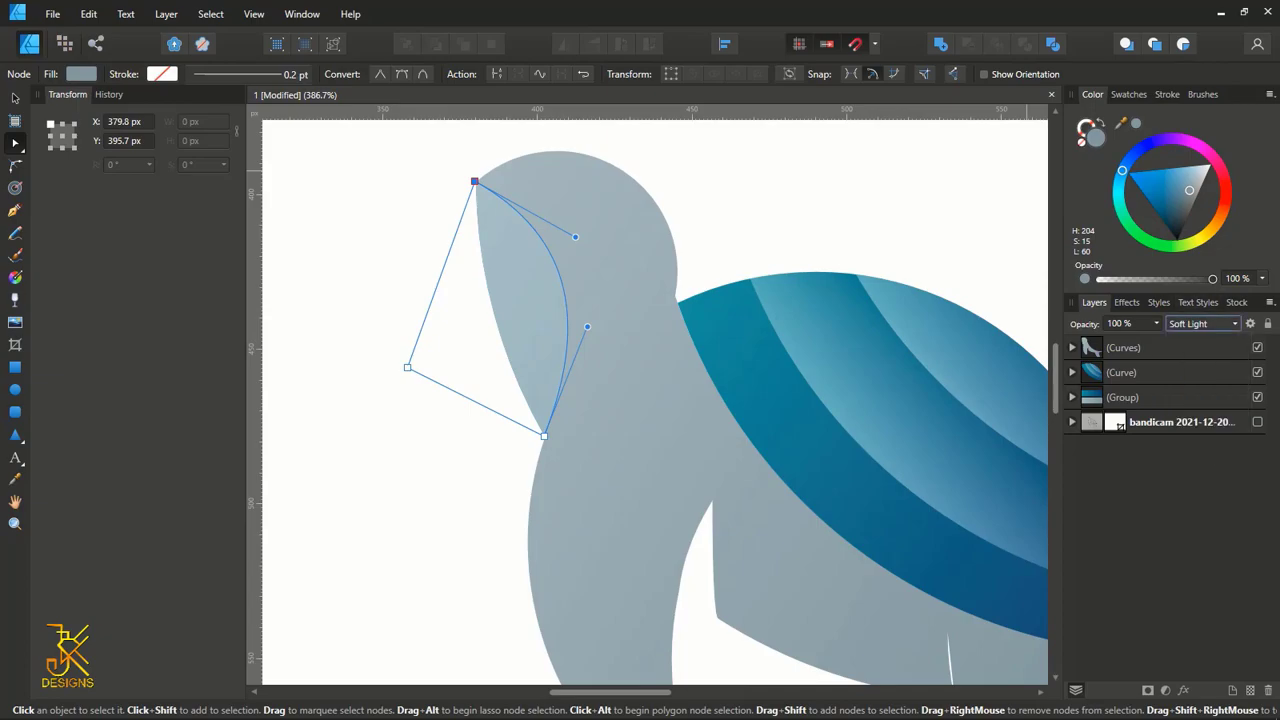
pyautogui.click(1181, 208)
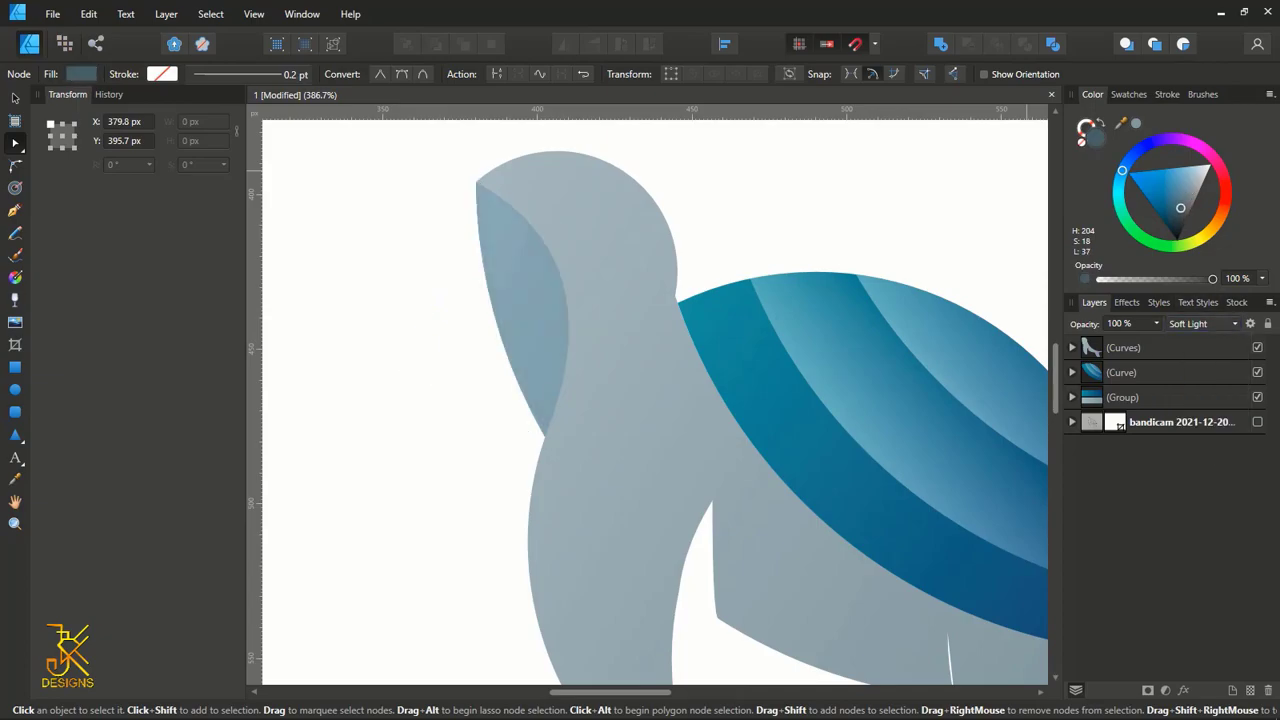
pyautogui.moveTo(1180, 207); pyautogui.dragTo(1183, 216)
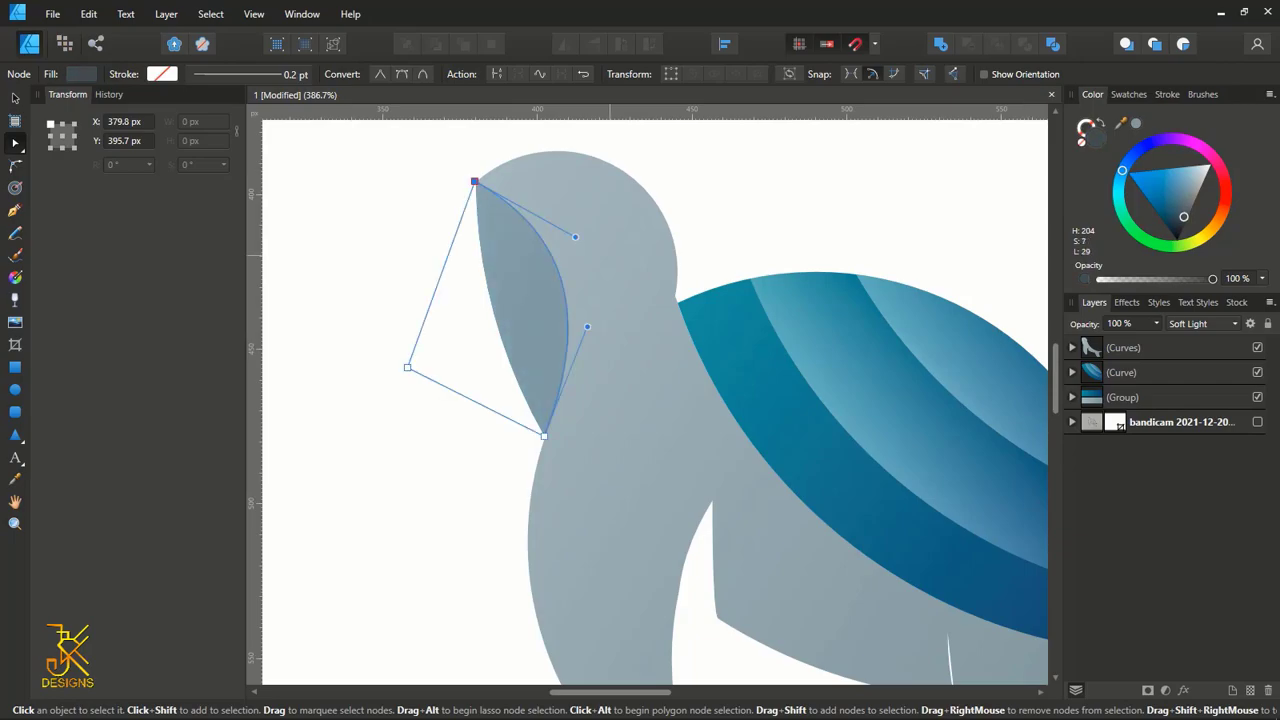
# - Draw a closed triangle across the belly from just below the front flipper's inner notch to the rear flipper's front edge and a point beneath the belly
pyautogui.scroll(-2, 595, 256)
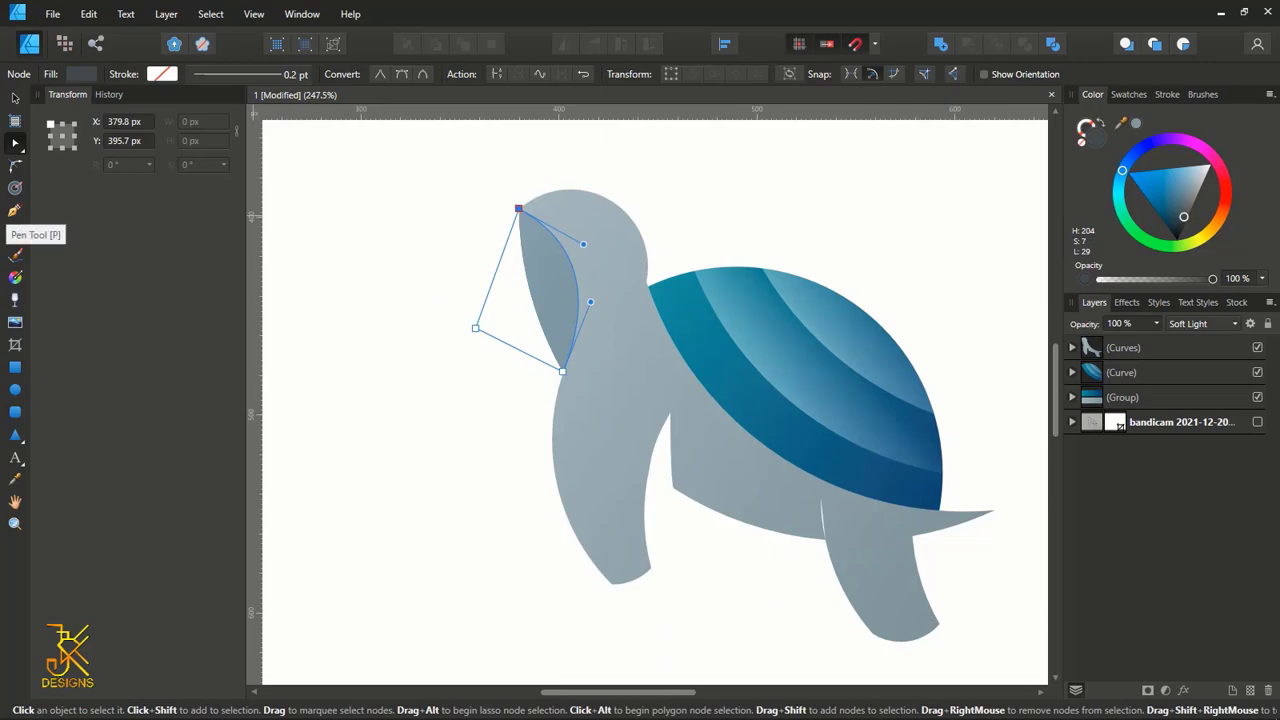
pyautogui.click(15, 210)
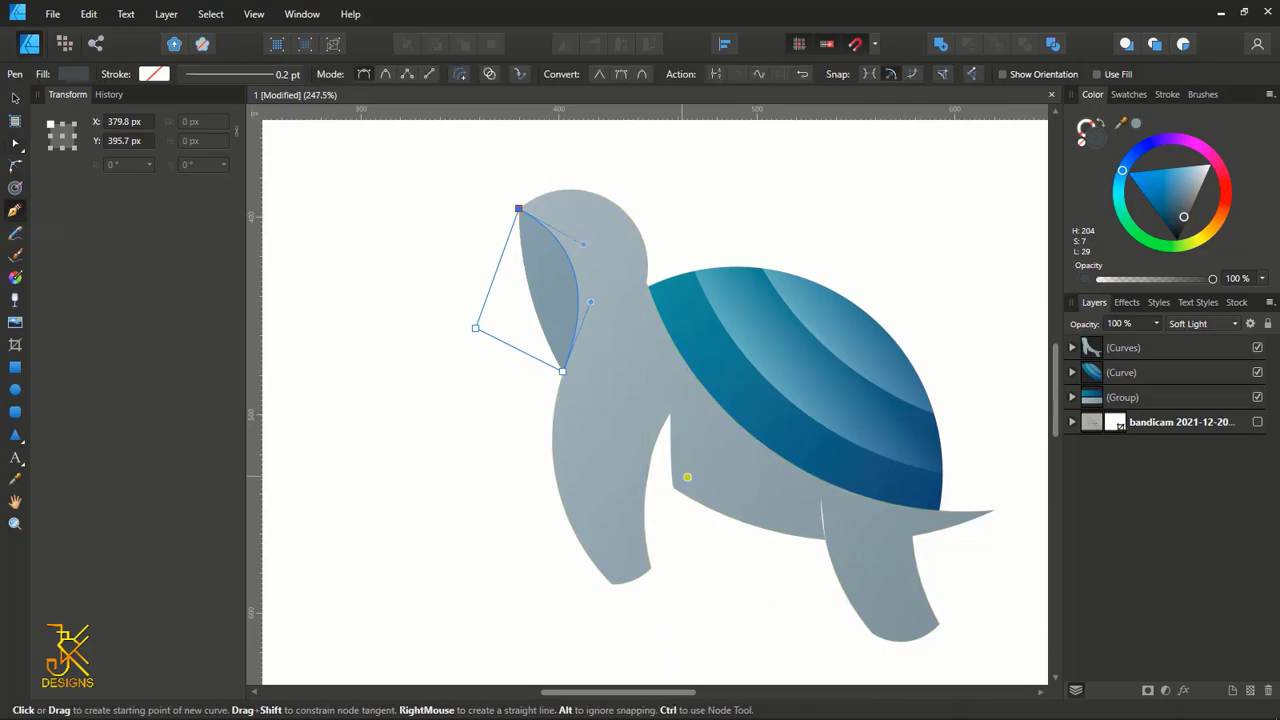
pyautogui.scroll(2, 674, 430)
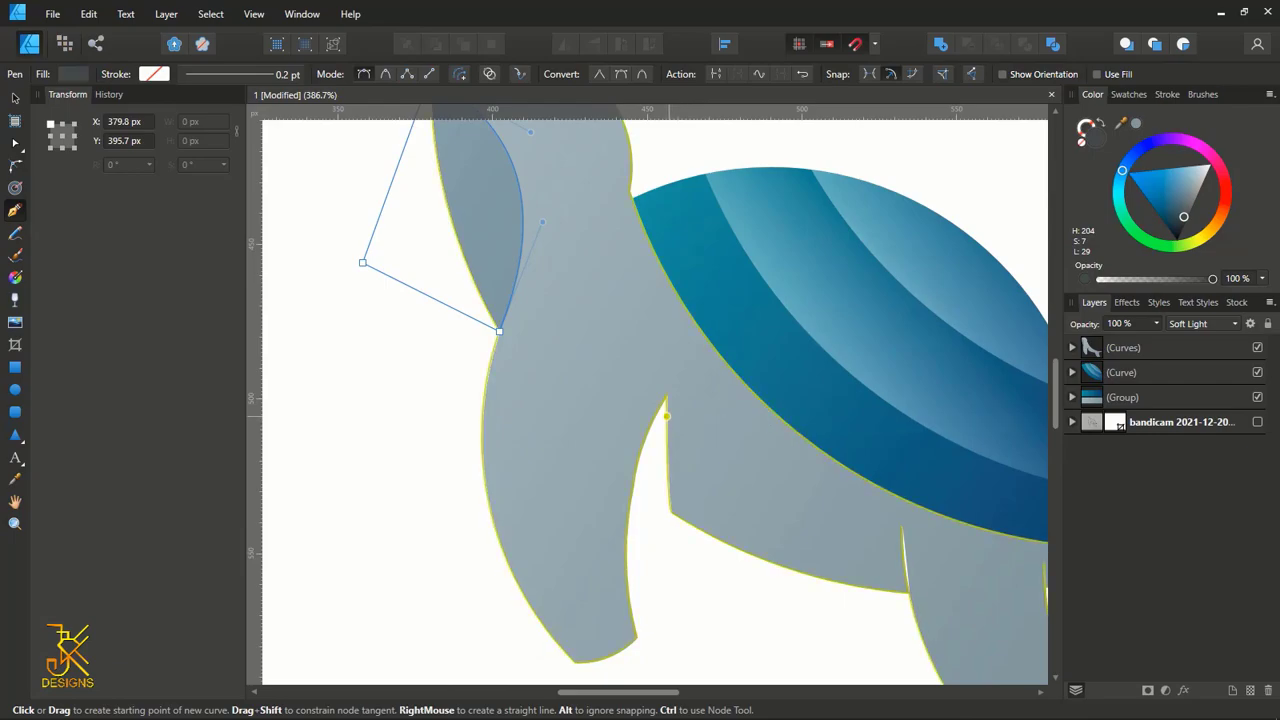
pyautogui.click(666, 416)
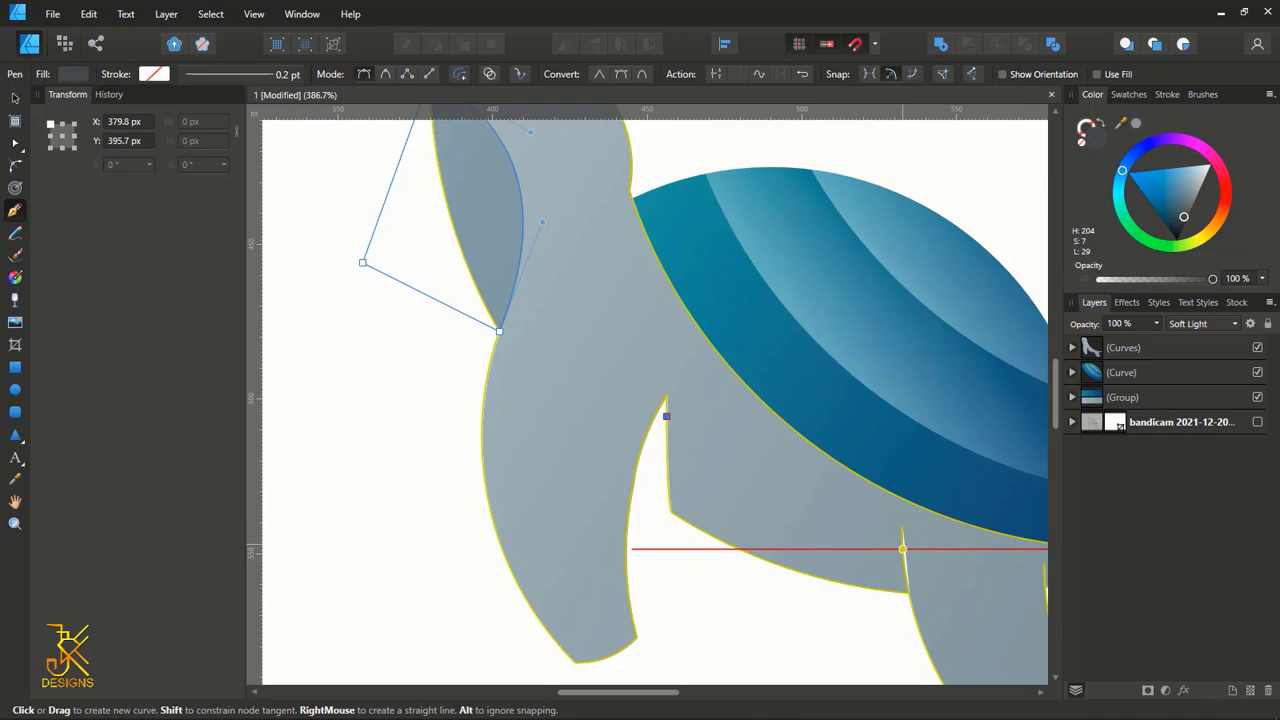
pyautogui.moveTo(902, 549); pyautogui.dragTo(767, 605)
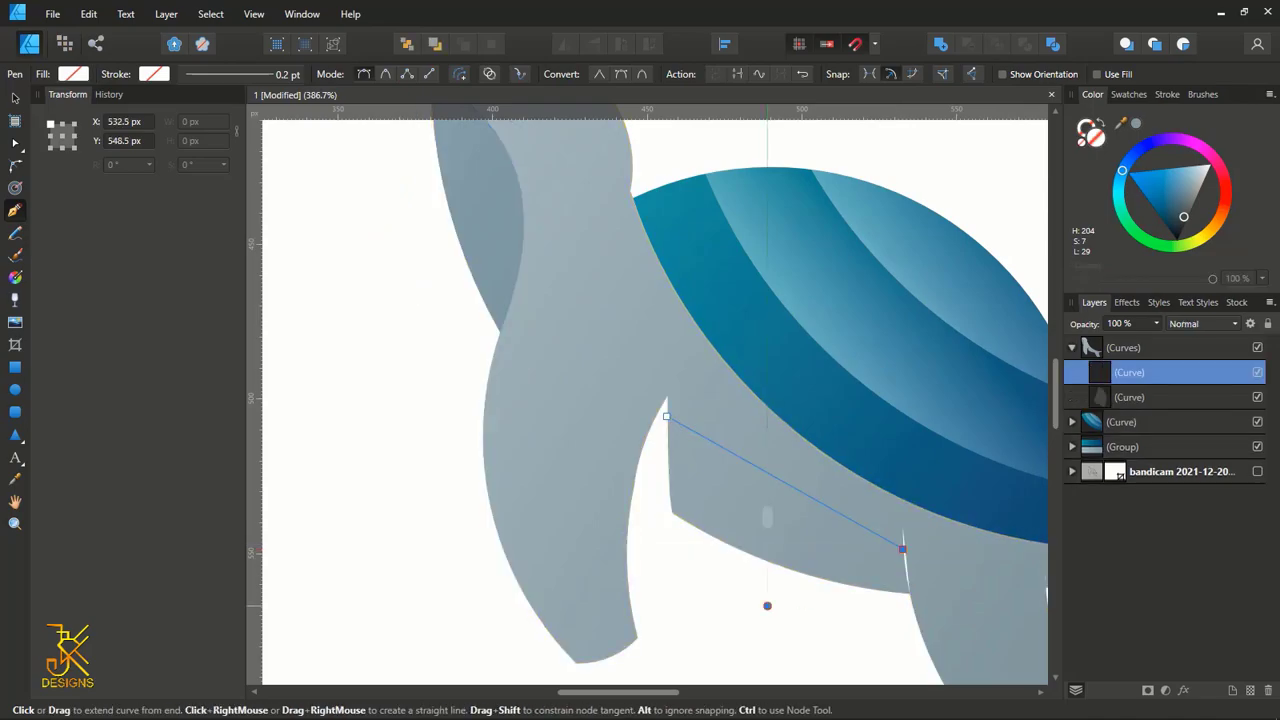
pyautogui.click(667, 417)
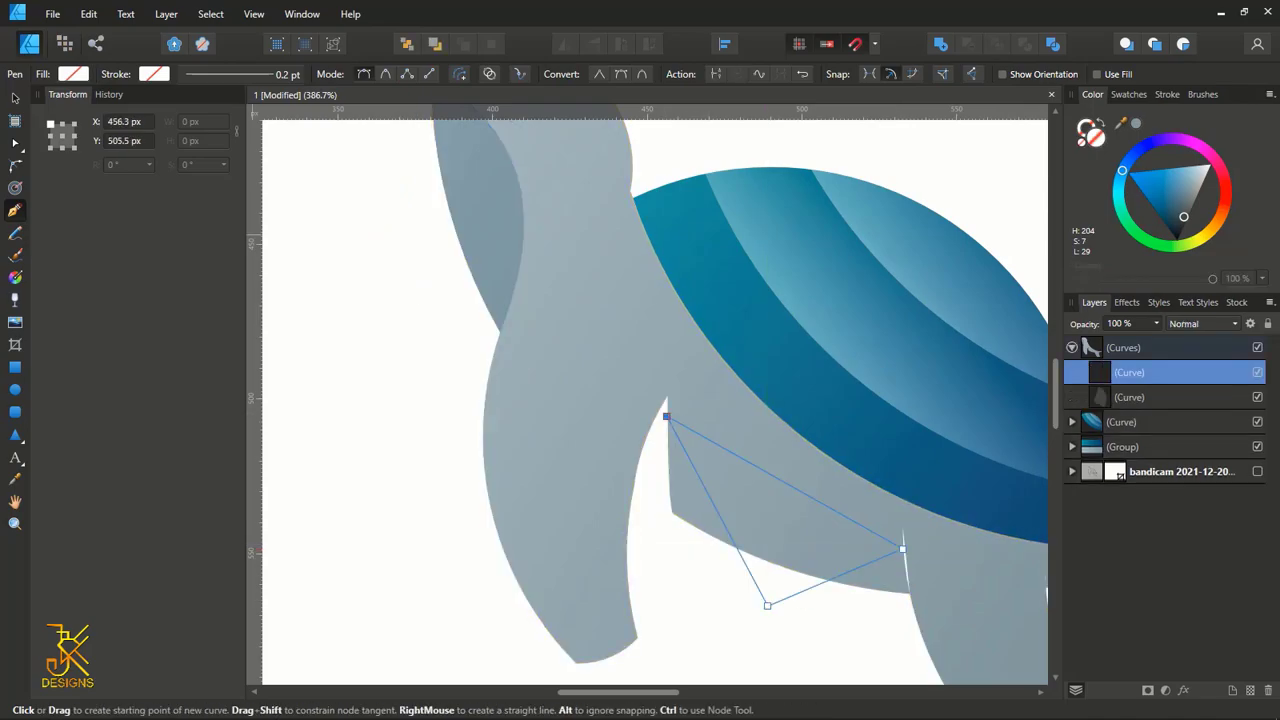
# - Bow the belly shape's lower edges outward, move its rear corner to the belly-rear flipper junction, and curve its upper edge downward
pyautogui.press('a')
pyautogui.moveTo(629, 558); pyautogui.dragTo(559, 440)
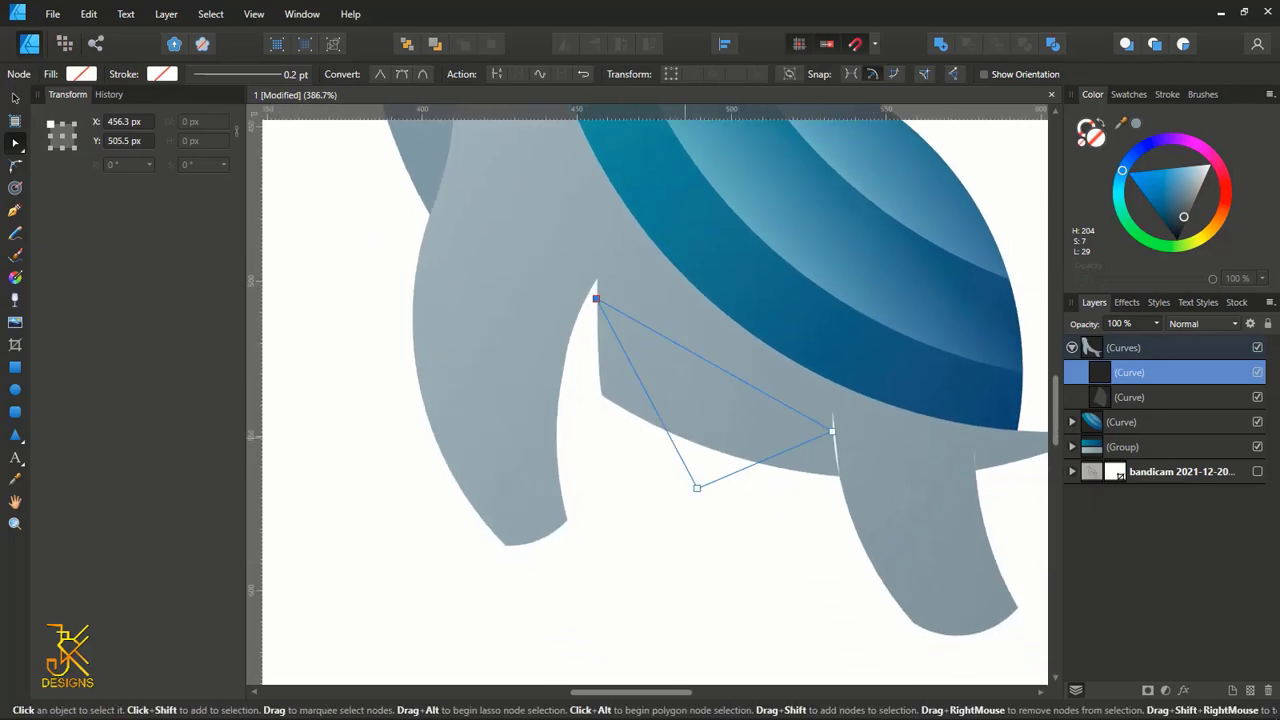
pyautogui.moveTo(665, 428); pyautogui.dragTo(608, 416)
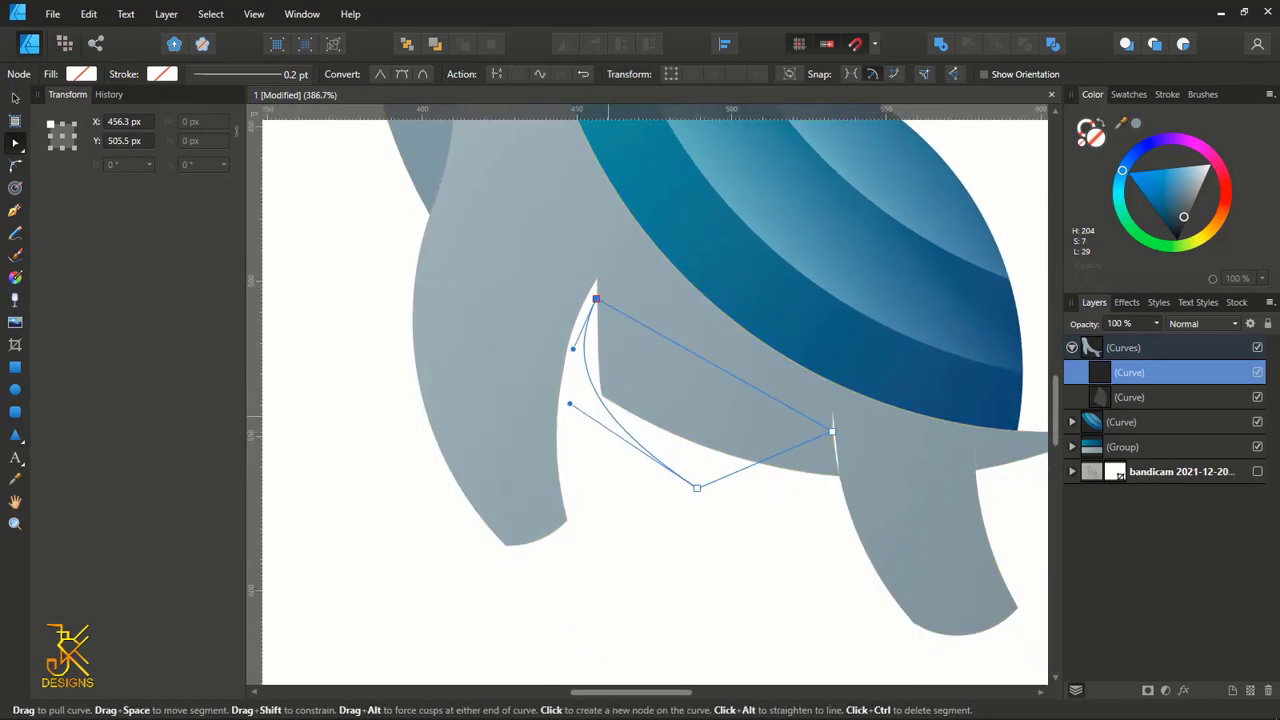
pyautogui.moveTo(781, 455); pyautogui.dragTo(810, 516)
pyautogui.moveTo(832, 431); pyautogui.dragTo(838, 475)
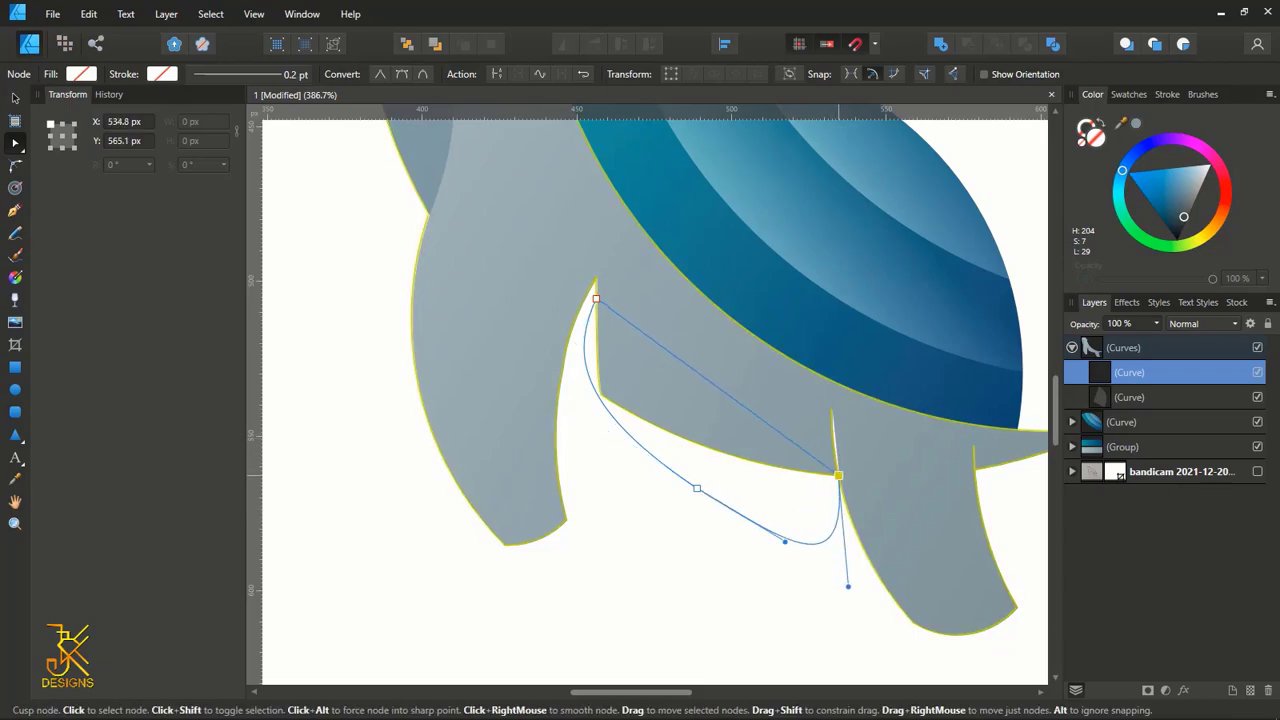
pyautogui.moveTo(711, 384); pyautogui.dragTo(697, 398)
pyautogui.scroll(2, 838, 475)
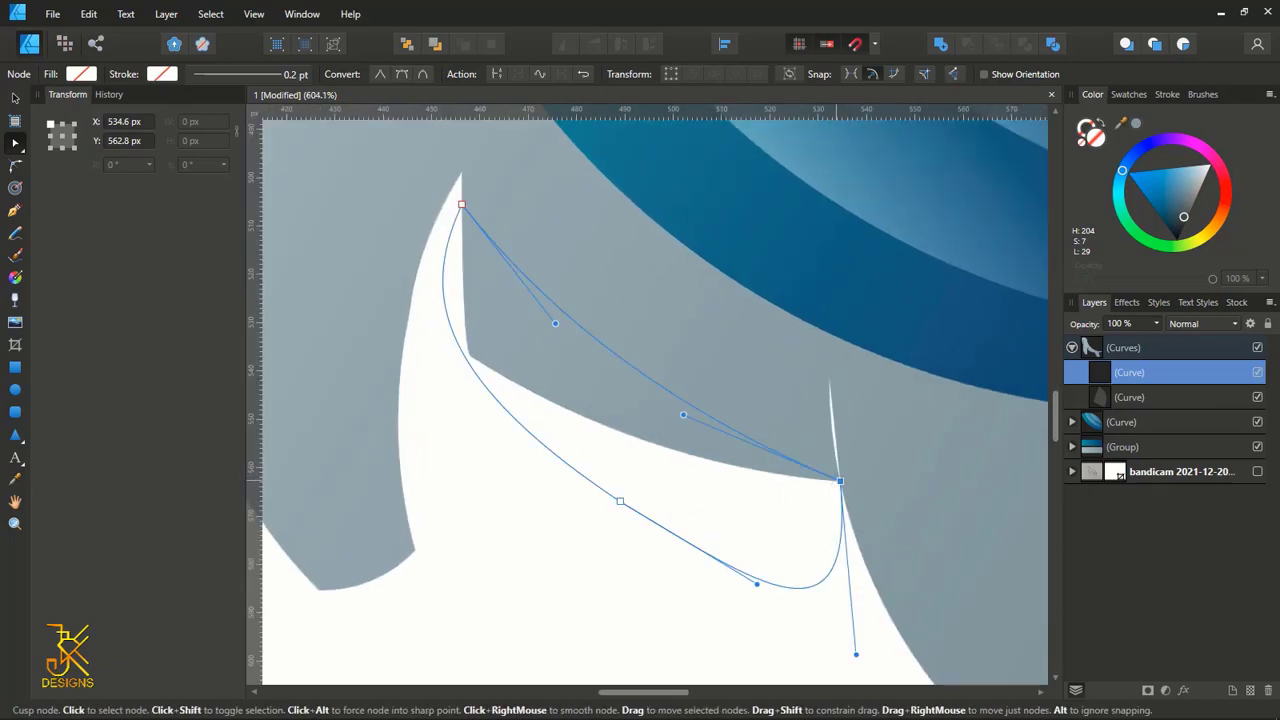
# - Raise the belly shape's rear corner slightly along the rear flipper's front edge and set the shape's blend mode to Soft Light
pyautogui.moveTo(840, 481); pyautogui.dragTo(837, 464)
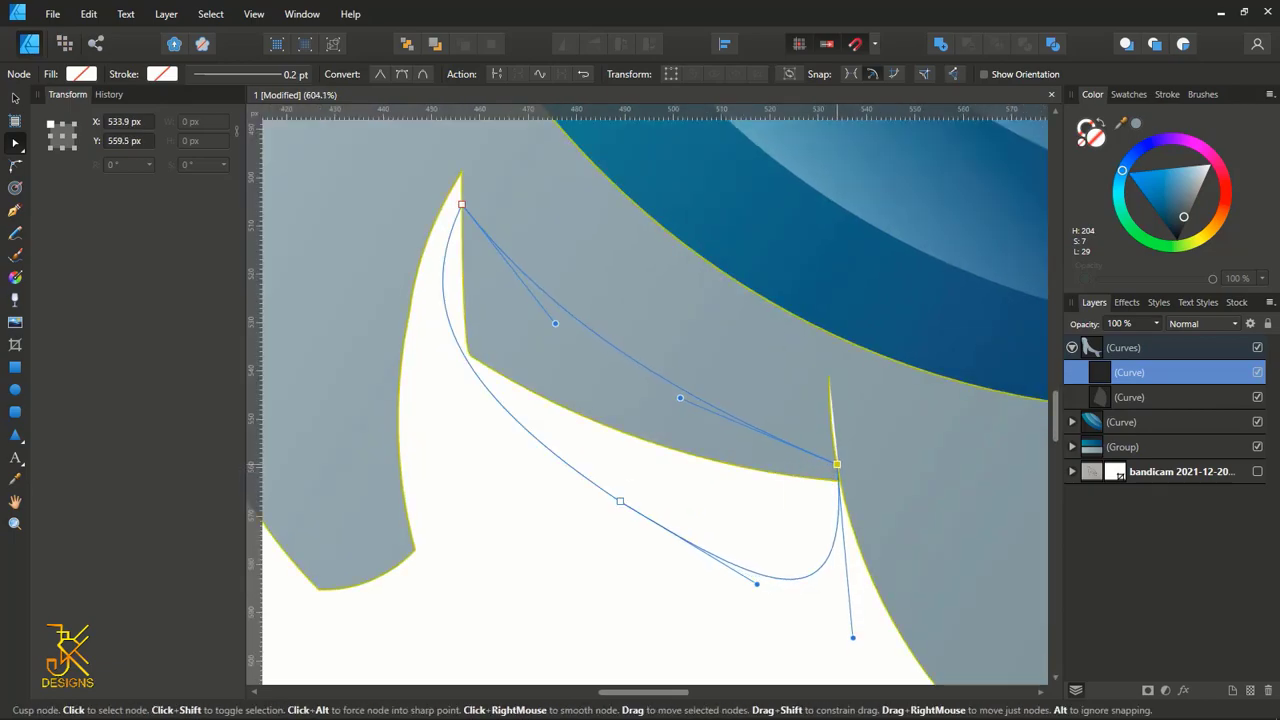
pyautogui.scroll(-4, 784, 237)
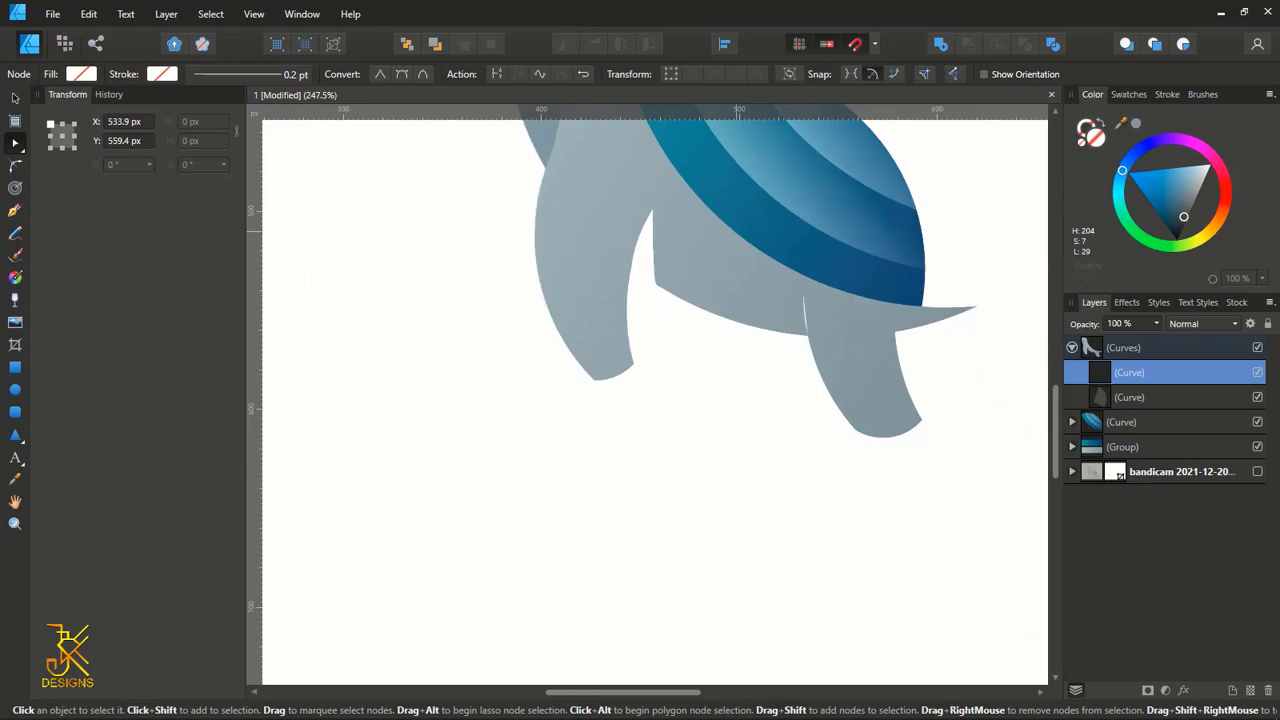
pyautogui.scroll(2, 679, 213)
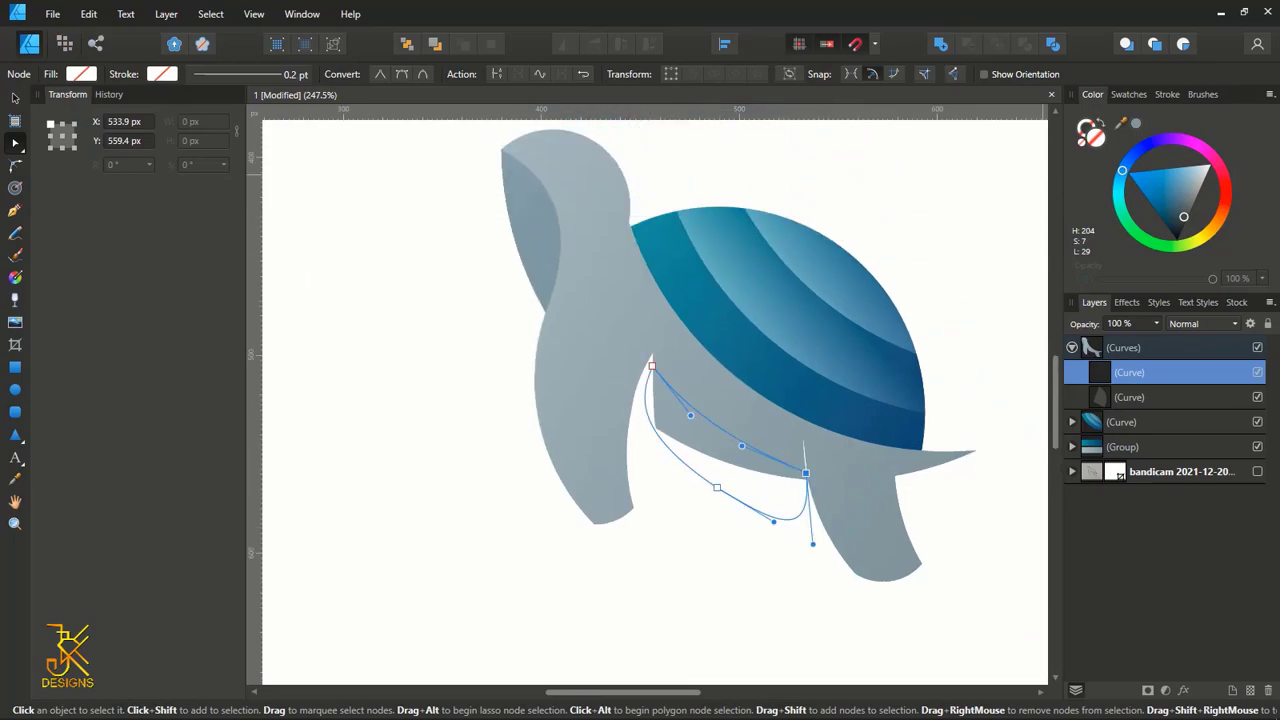
pyautogui.click(1204, 323)
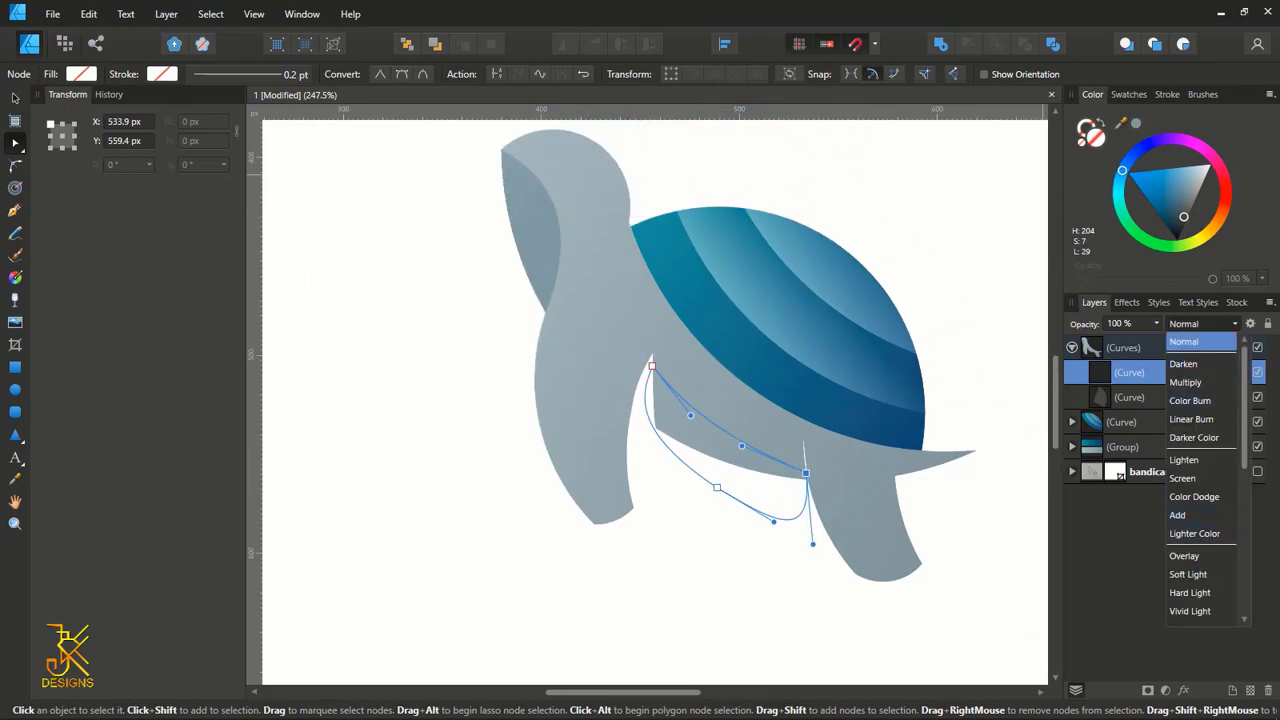
pyautogui.click(1188, 574)
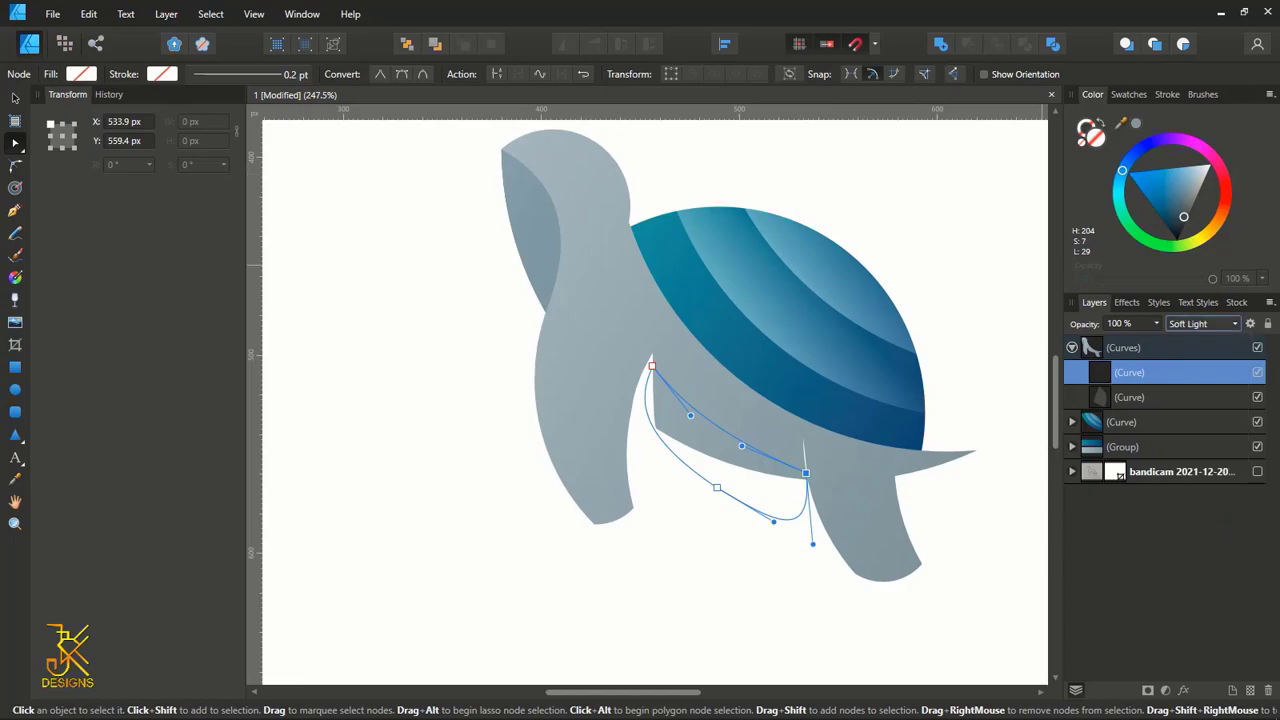
# - Fill the belly shape with the blue-grey sampled from the neck shading (H 205, S 18, L 61)
pyautogui.moveTo(1120, 123); pyautogui.dragTo(535, 216)
pyautogui.click(1136, 123)
pyautogui.scroll(2, 688, 409)
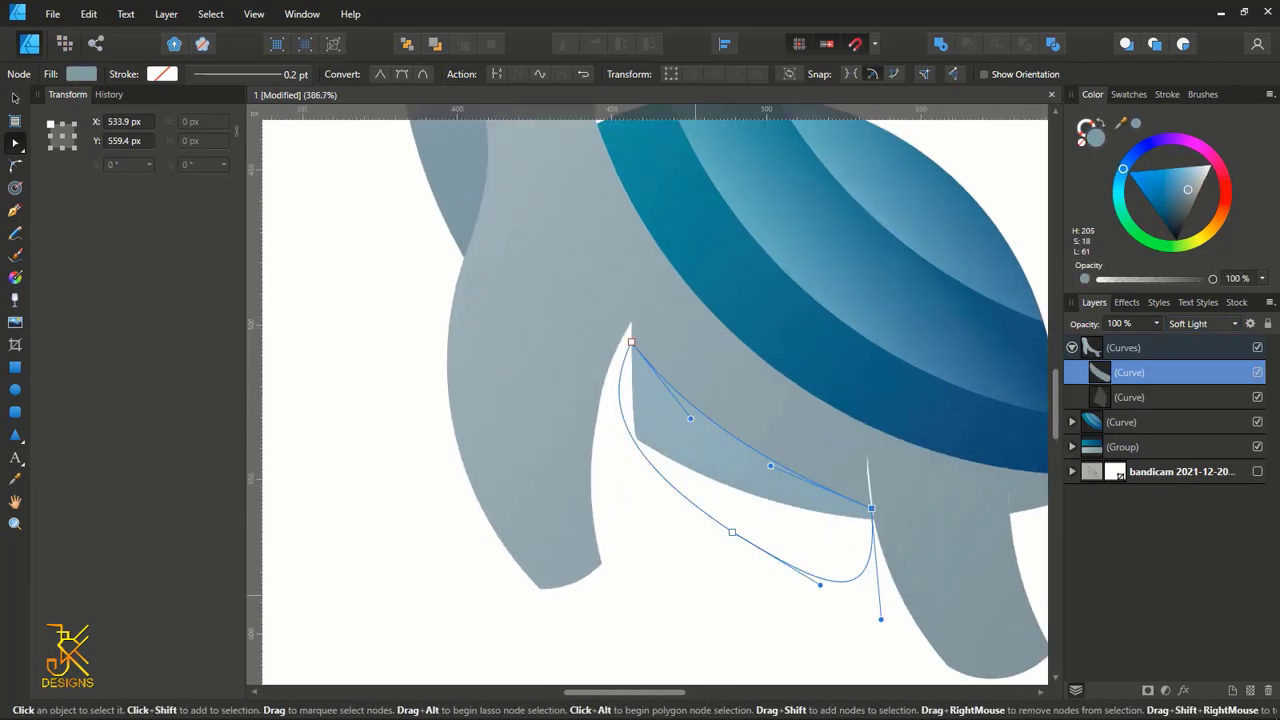
# - Reselect the belly shape inside the turtle's body and darken its fill to H 205, S 0, L 34
pyautogui.press('Escape')
pyautogui.click(741, 446)
pyautogui.press('v')
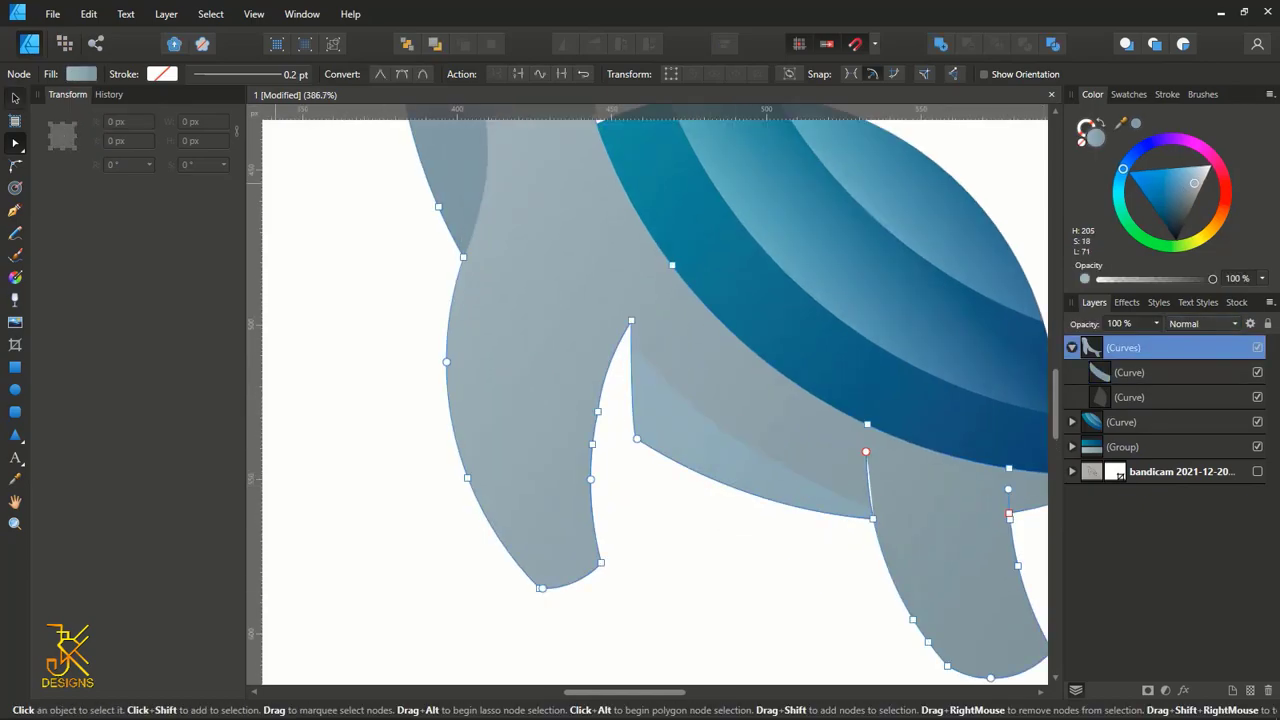
pyautogui.click(1129, 397)
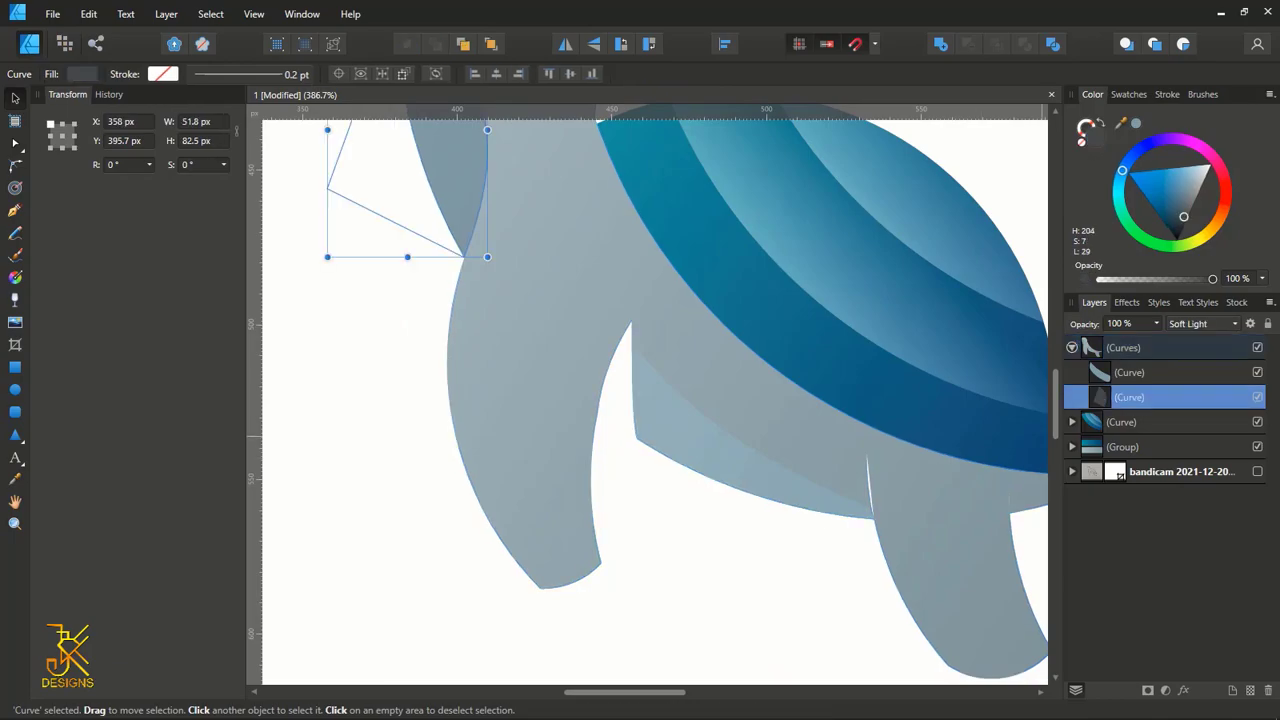
pyautogui.click(1129, 372)
pyautogui.scroll(-2, 895, 276)
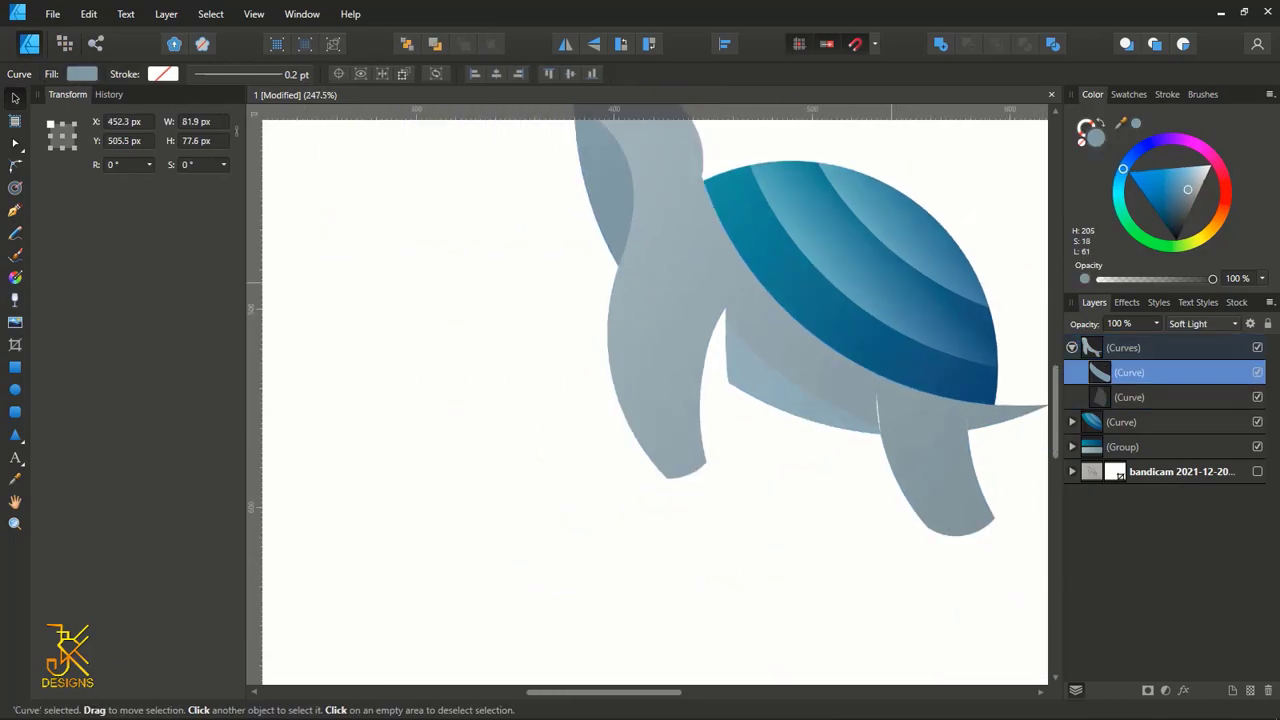
pyautogui.moveTo(1188, 189); pyautogui.dragTo(1187, 214)
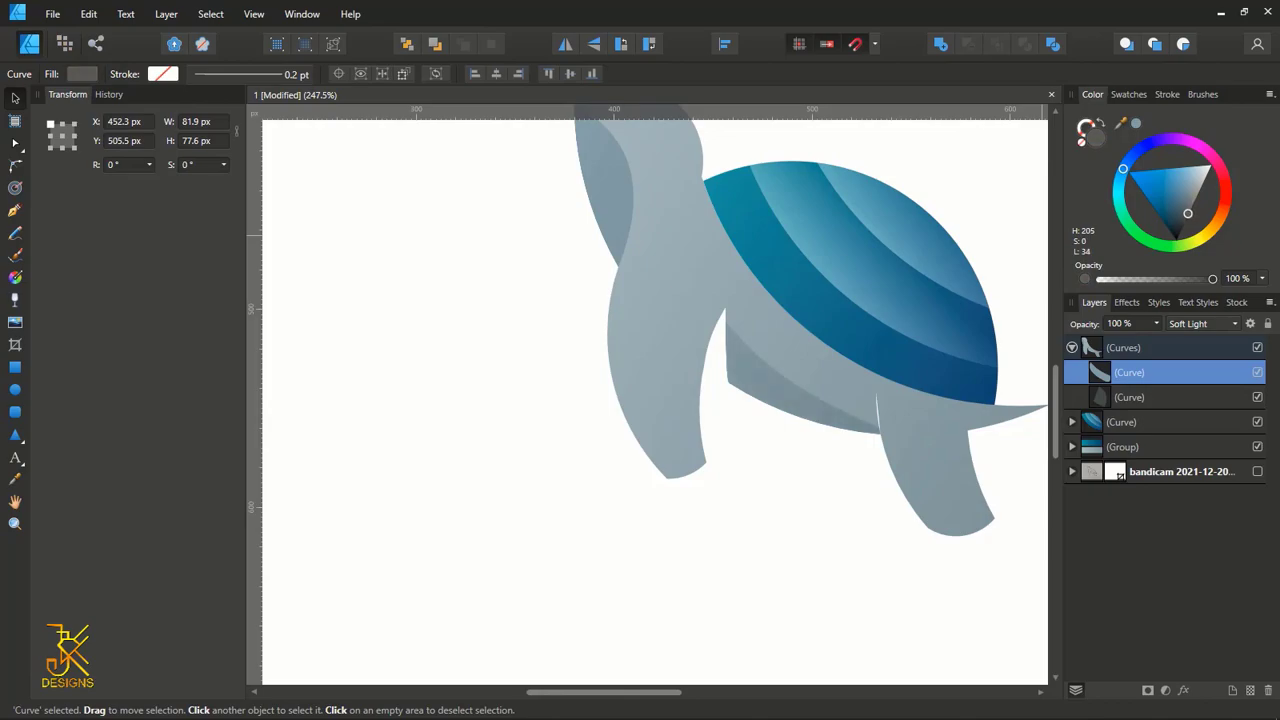
pyautogui.scroll(-2, 745, 236)
pyautogui.scroll(3, 801, 312)
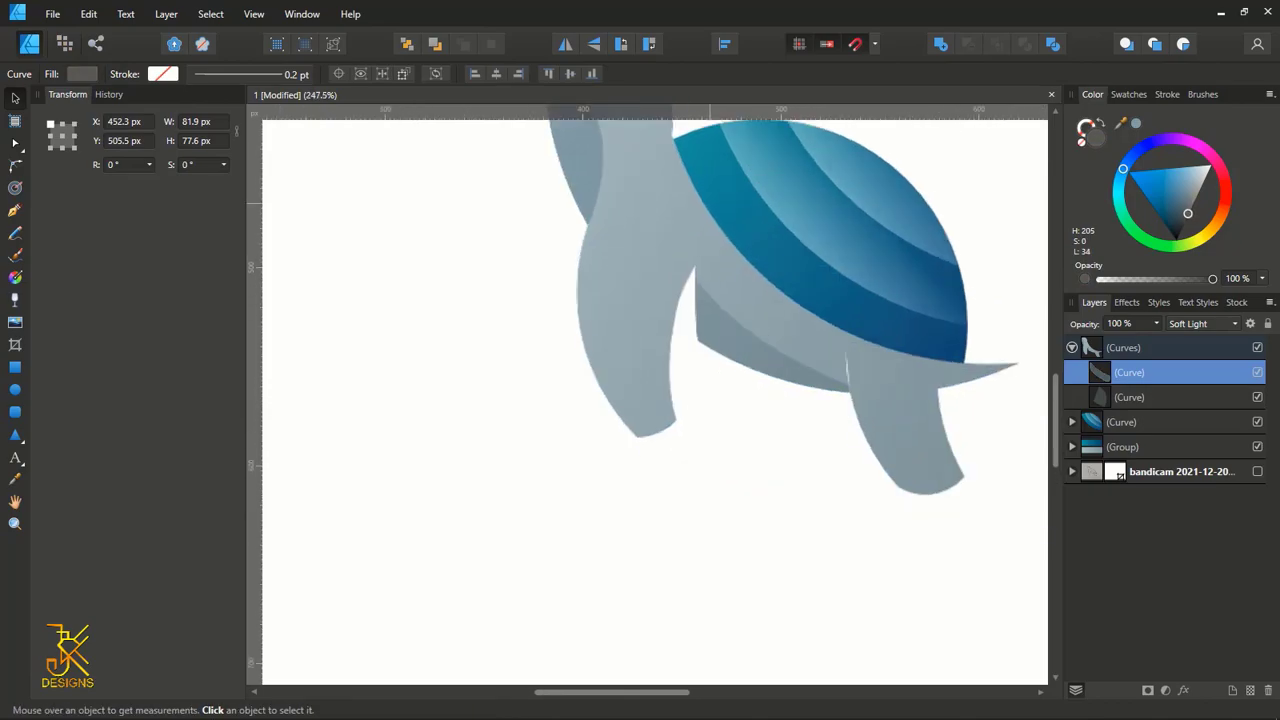
pyautogui.scroll(-2, 749, 257)
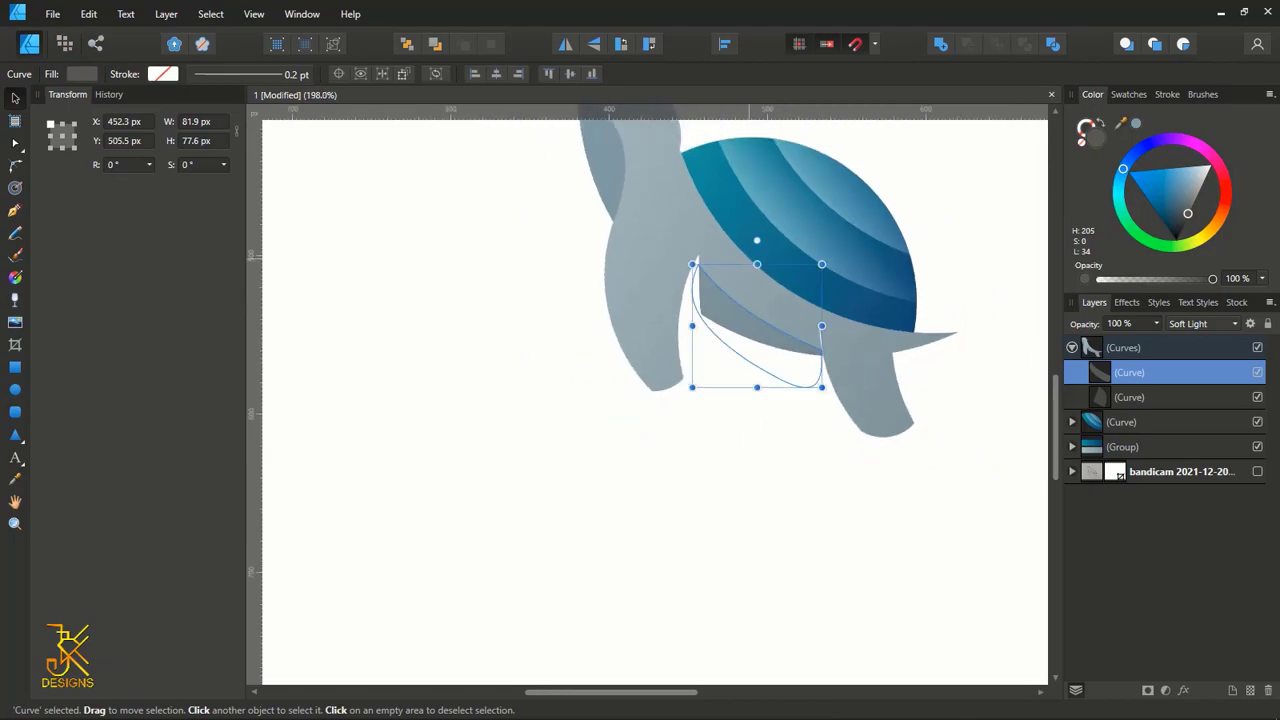
# - Draw a closed three-point shape from the shell-neck junction to the shell's rear lower corner, with its third point over the shell
pyautogui.press('p')
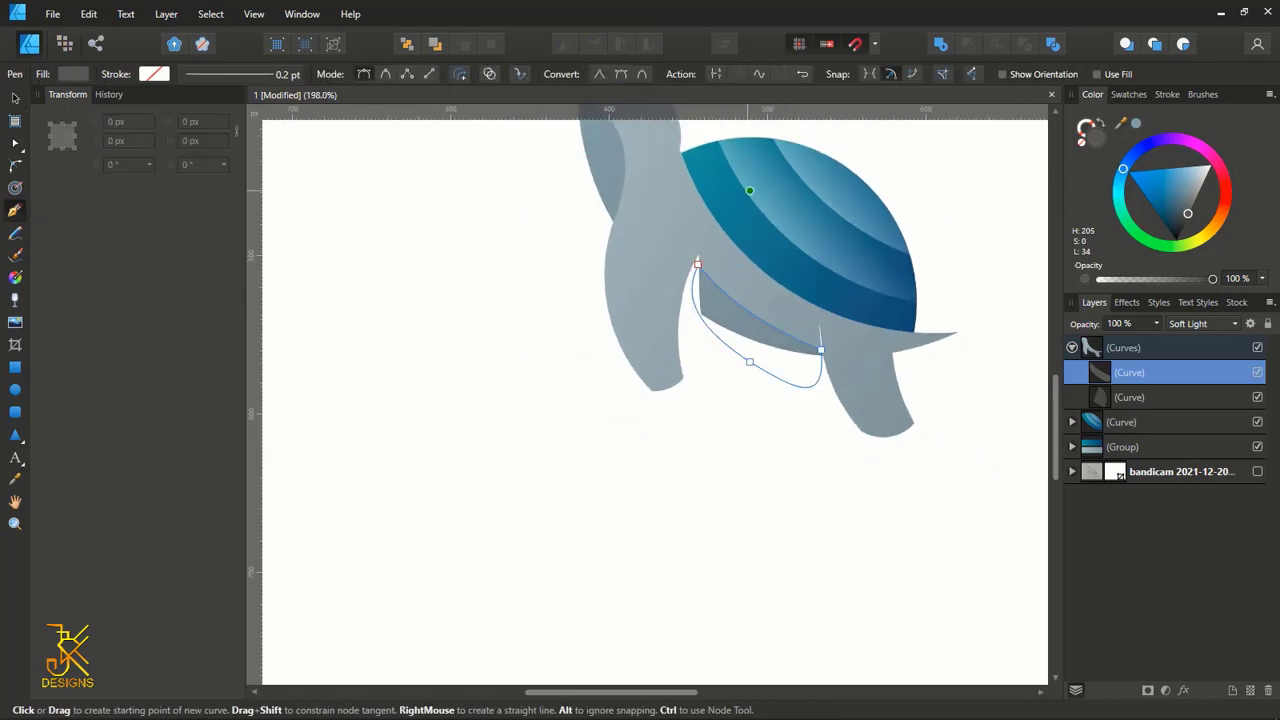
pyautogui.scroll(3, 700, 175)
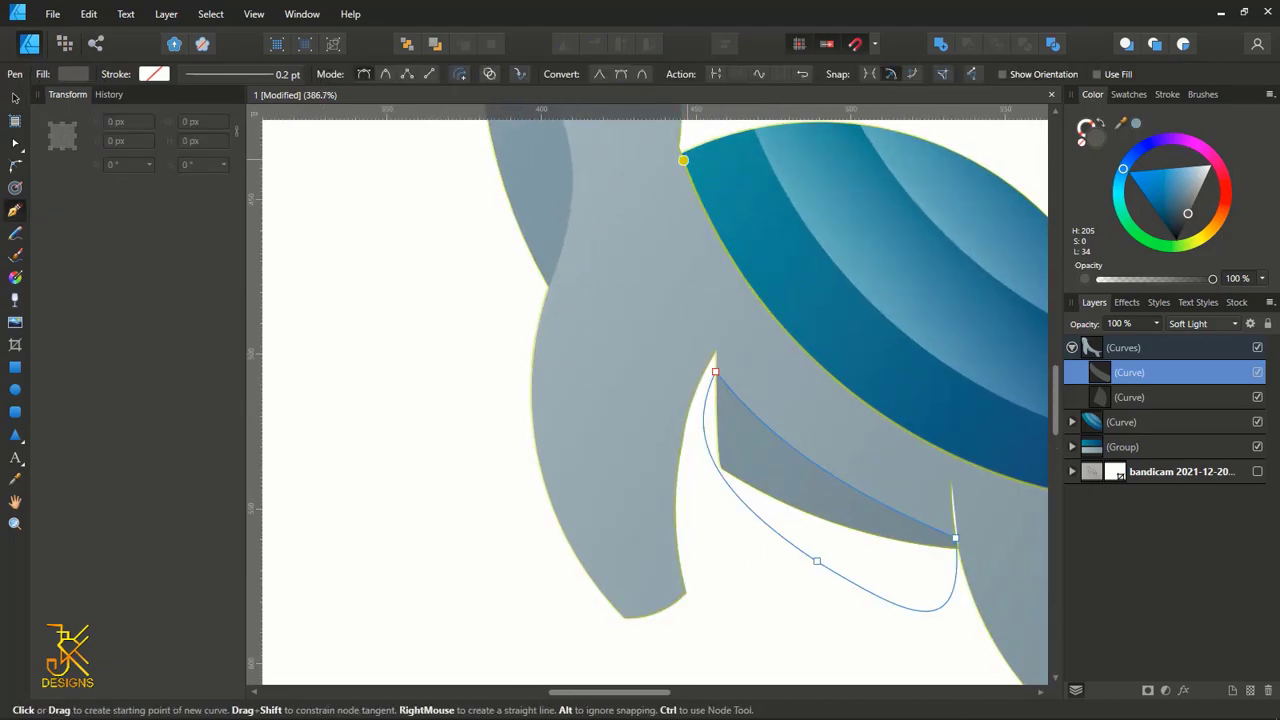
pyautogui.moveTo(680, 201); pyautogui.dragTo(450, 229)
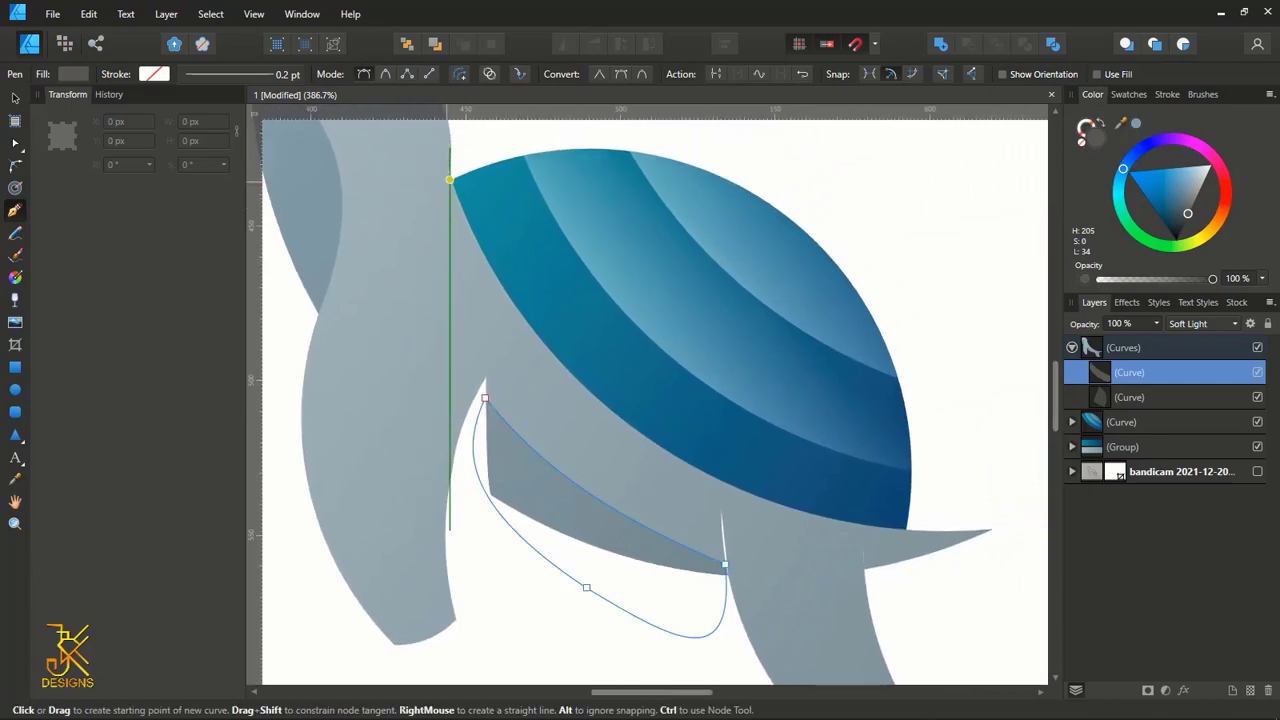
pyautogui.click(449, 179)
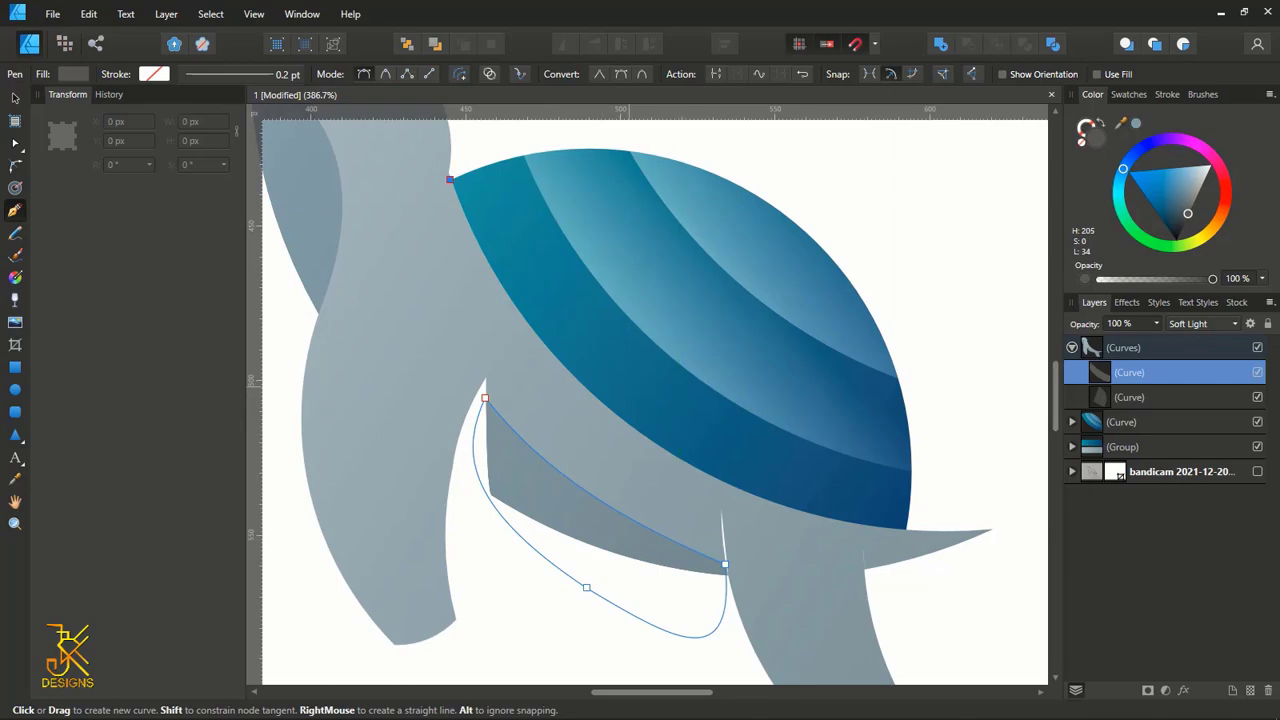
pyautogui.click(904, 531)
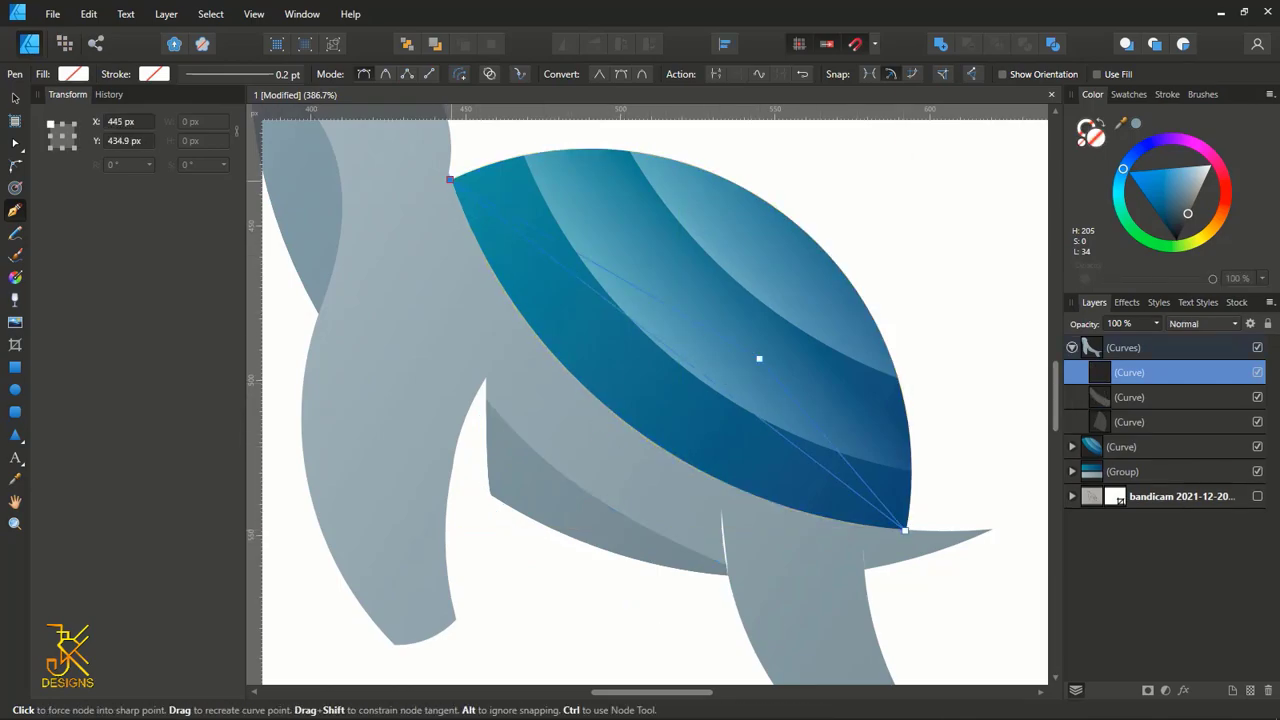
pyautogui.click(449, 180)
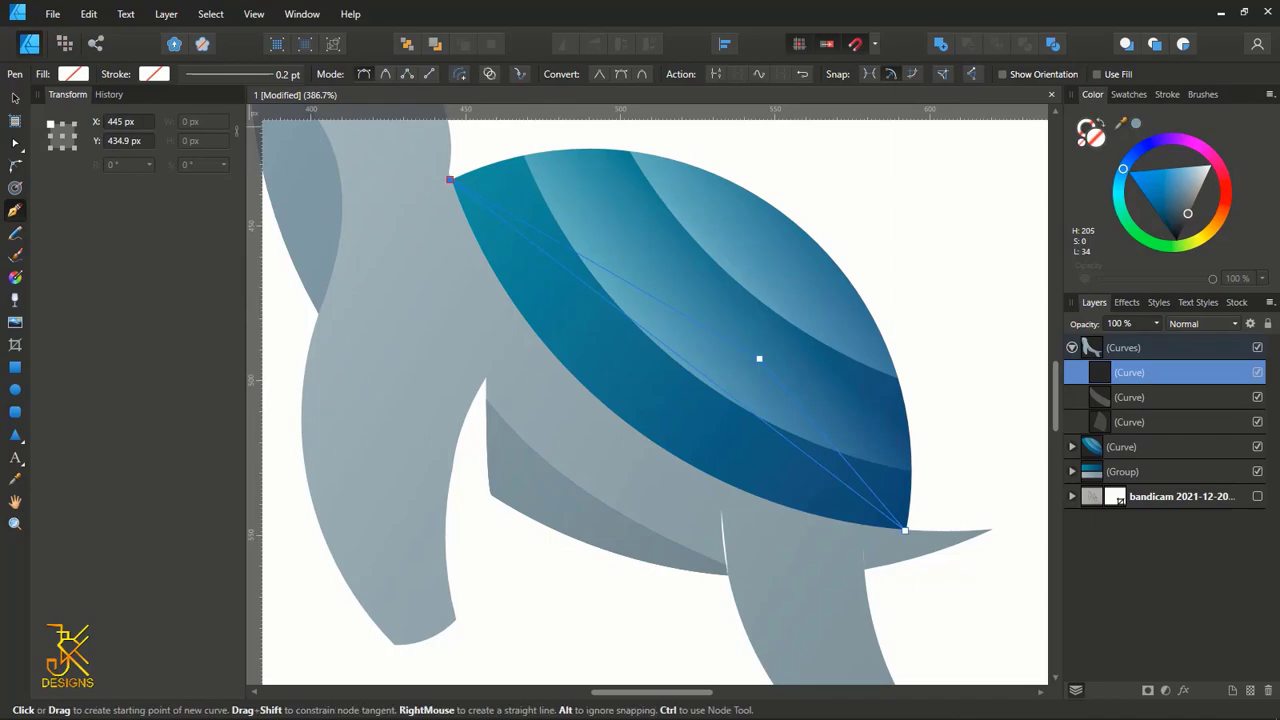
# - Bow the new shape's lower edge downward past the shell's underside to form a crescent across the body
pyautogui.press('a')
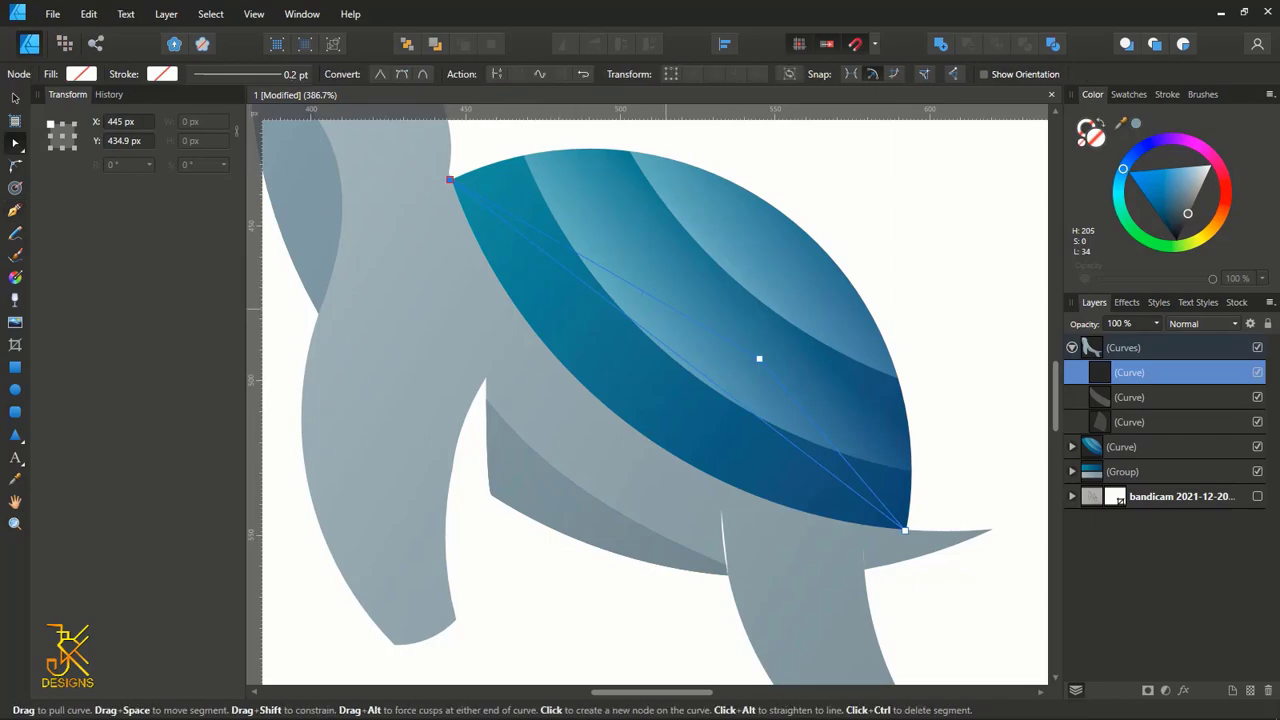
pyautogui.moveTo(677, 355); pyautogui.dragTo(603, 410)
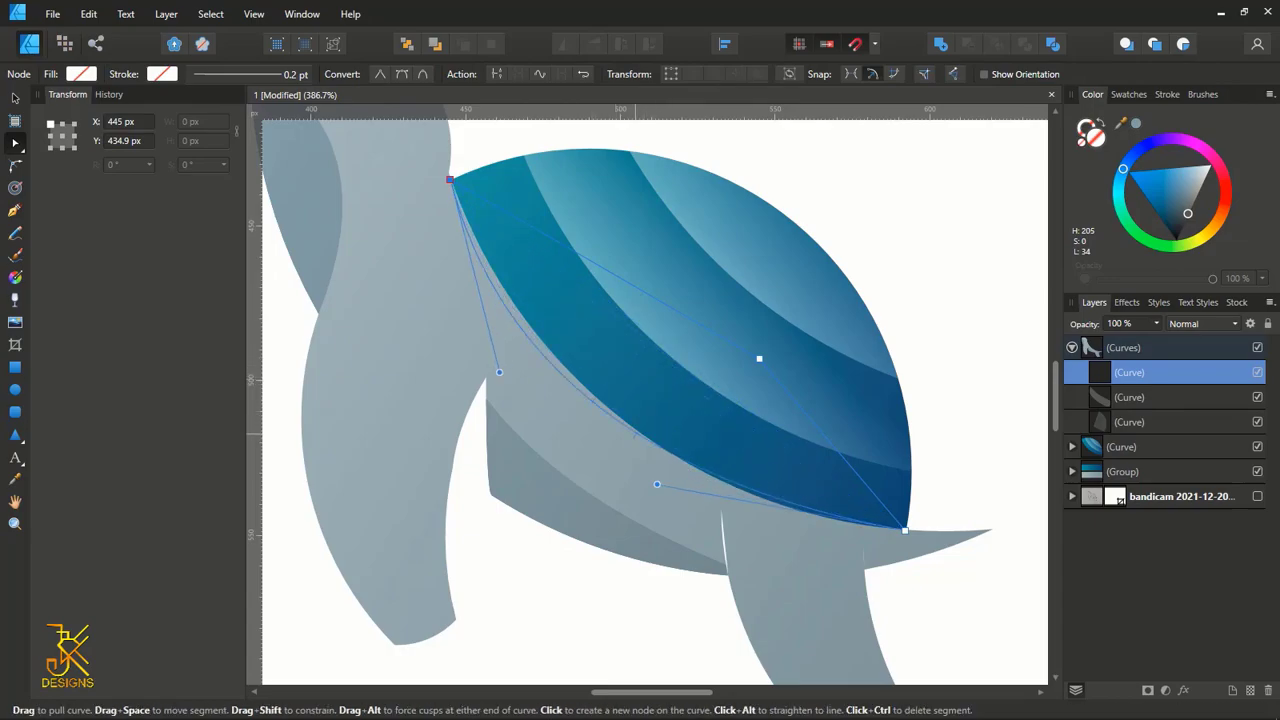
pyautogui.moveTo(635, 435); pyautogui.dragTo(608, 470)
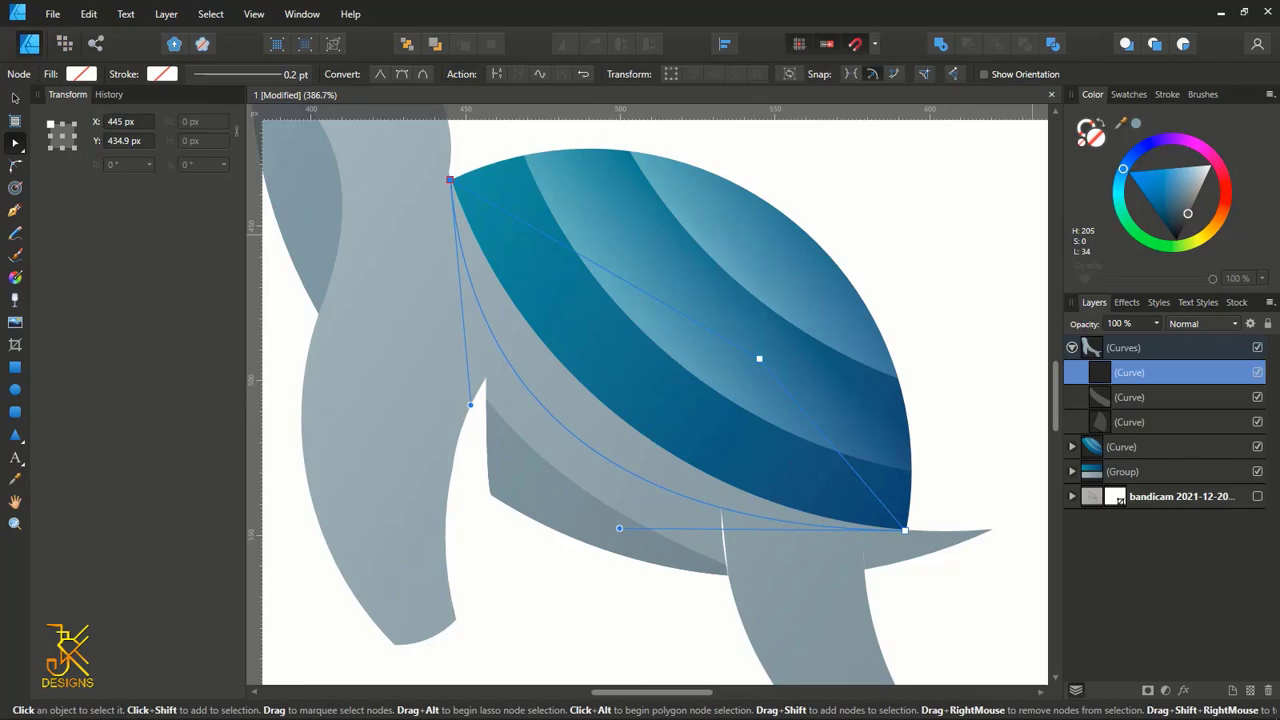
# - Give the under-shell crescent a sampled grey fill in Soft Light mode, darkened to H 205, S 0, L 27
pyautogui.click(1136, 123)
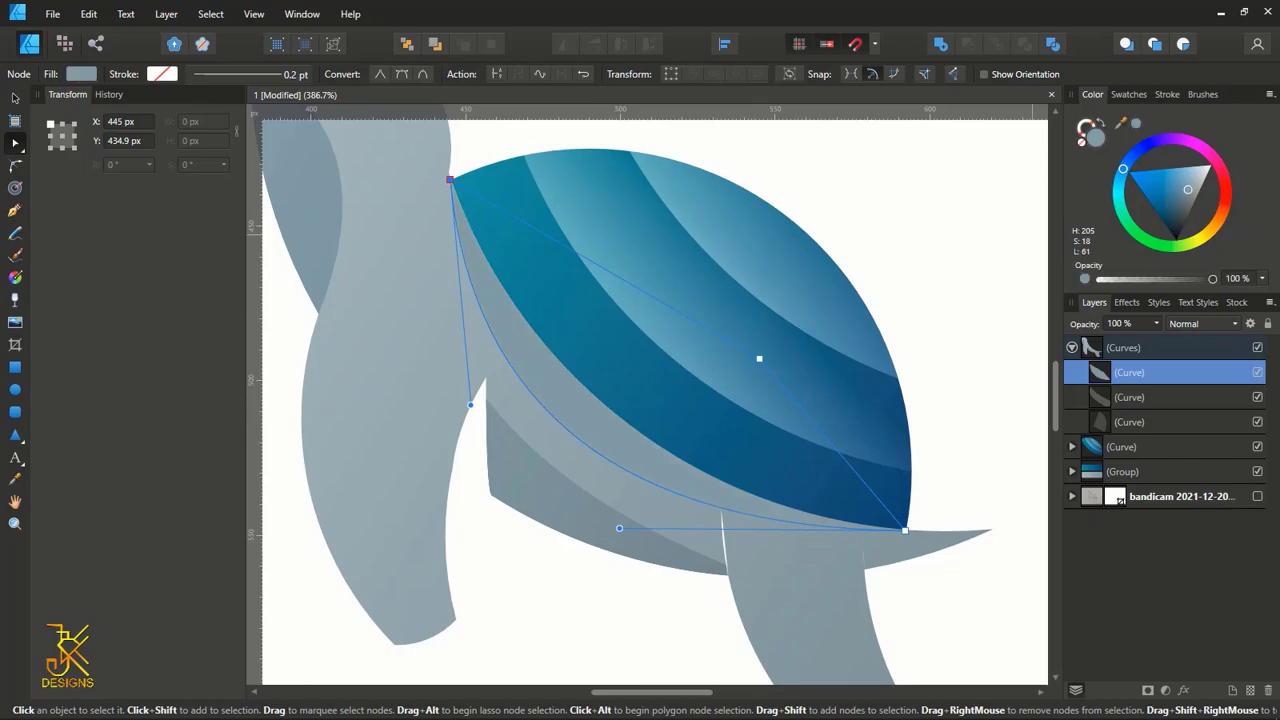
pyautogui.moveTo(1188, 189); pyautogui.dragTo(1187, 201)
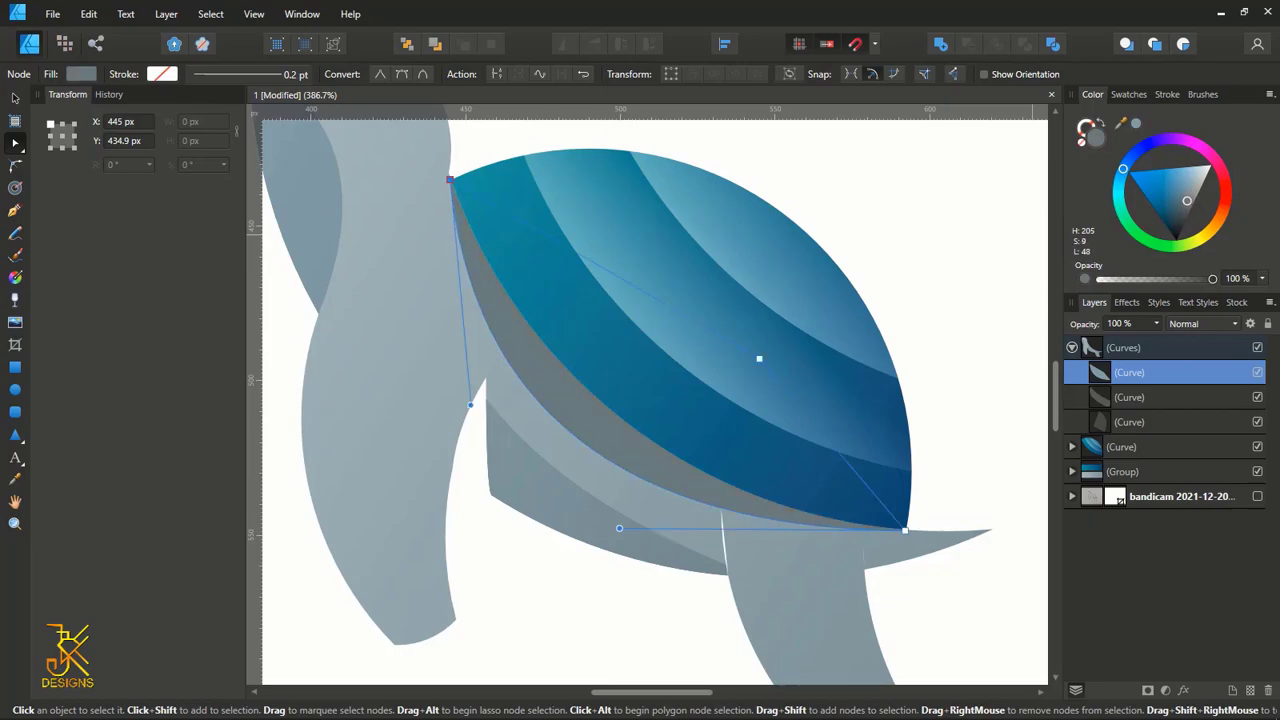
pyautogui.click(1205, 323)
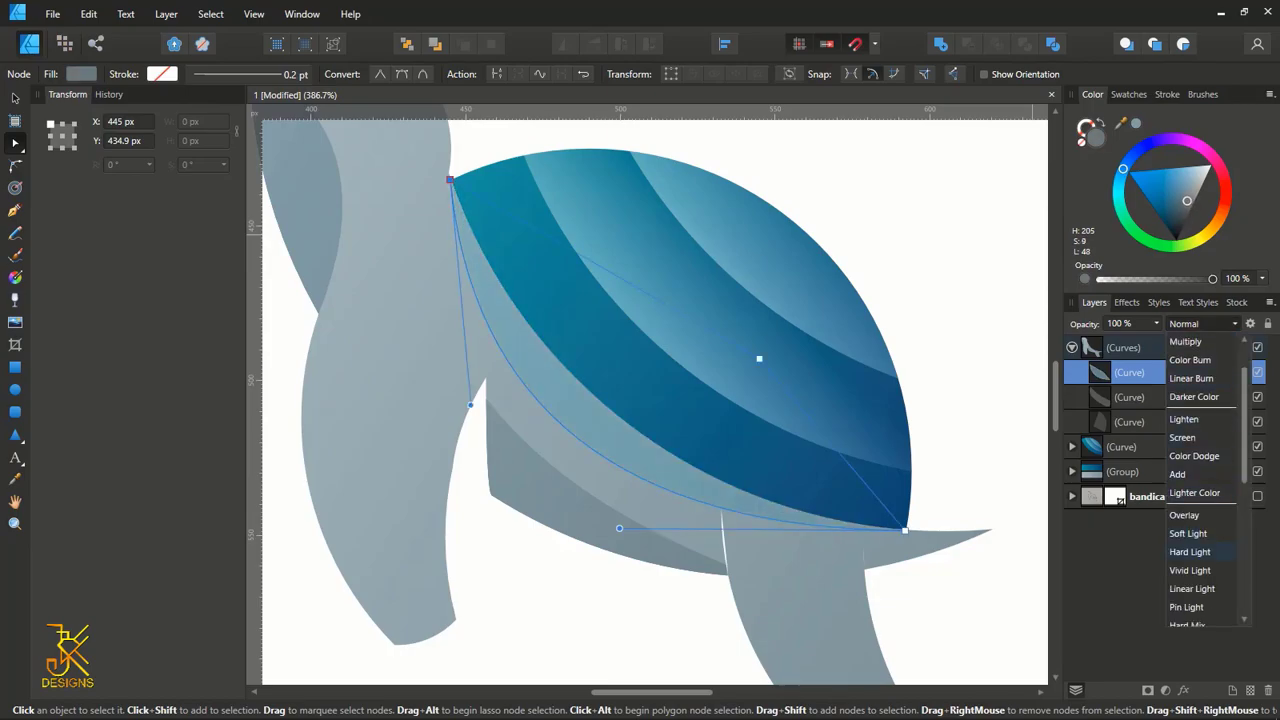
pyautogui.click(1188, 533)
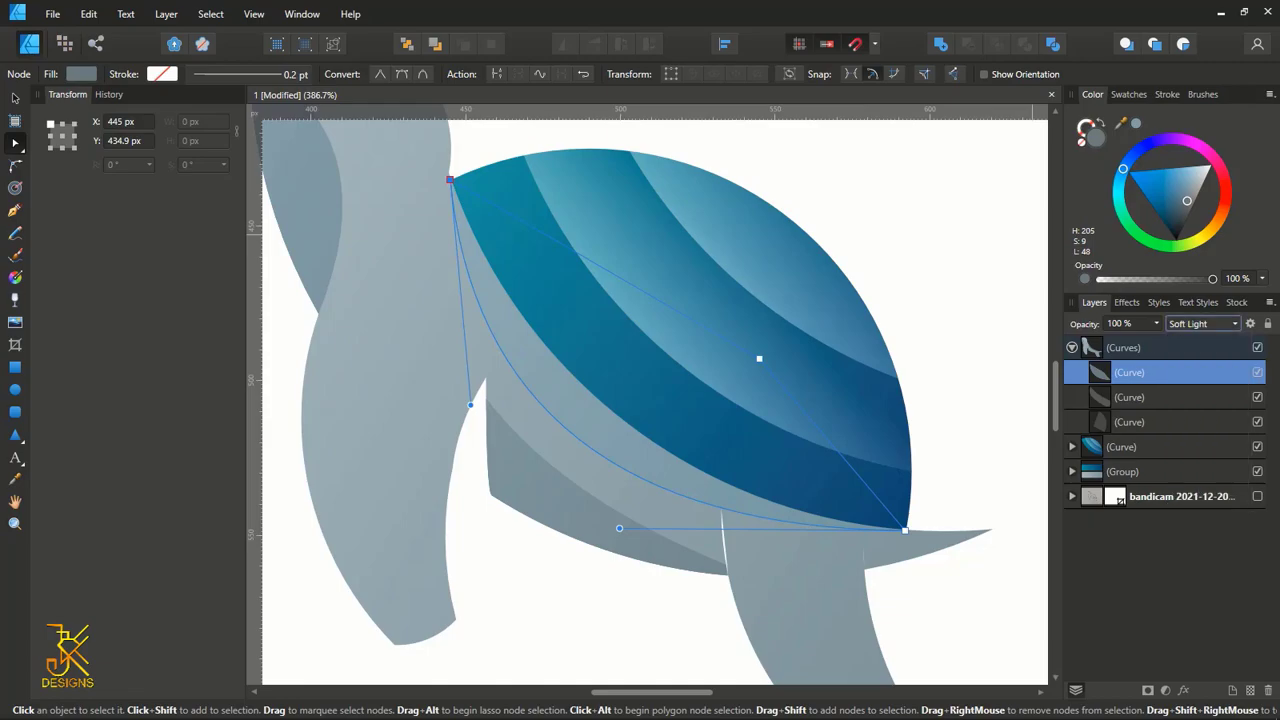
pyautogui.moveTo(1187, 201); pyautogui.dragTo(1185, 219)
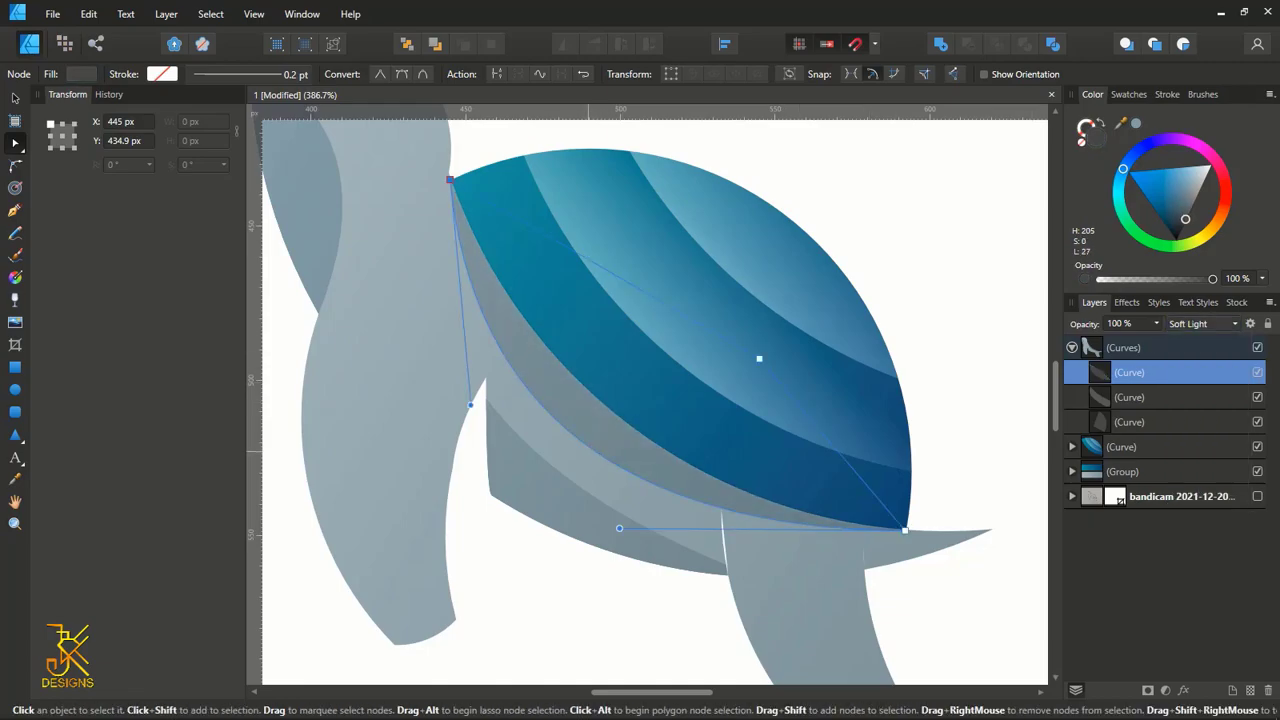
# - Pull the crescent's lower edge slightly toward the shell and refill it with a sampled grey adjusted to H 203, S 4, L 37
pyautogui.moveTo(591, 448); pyautogui.dragTo(593, 437)
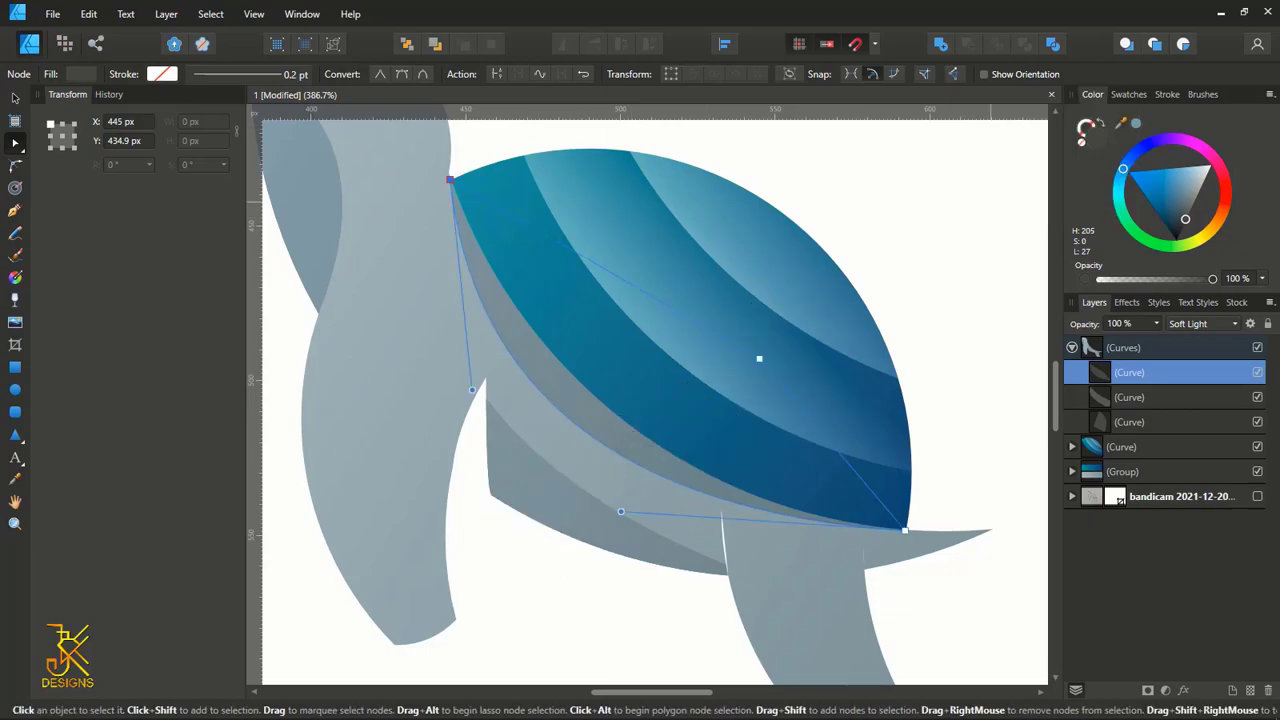
pyautogui.click(1135, 123)
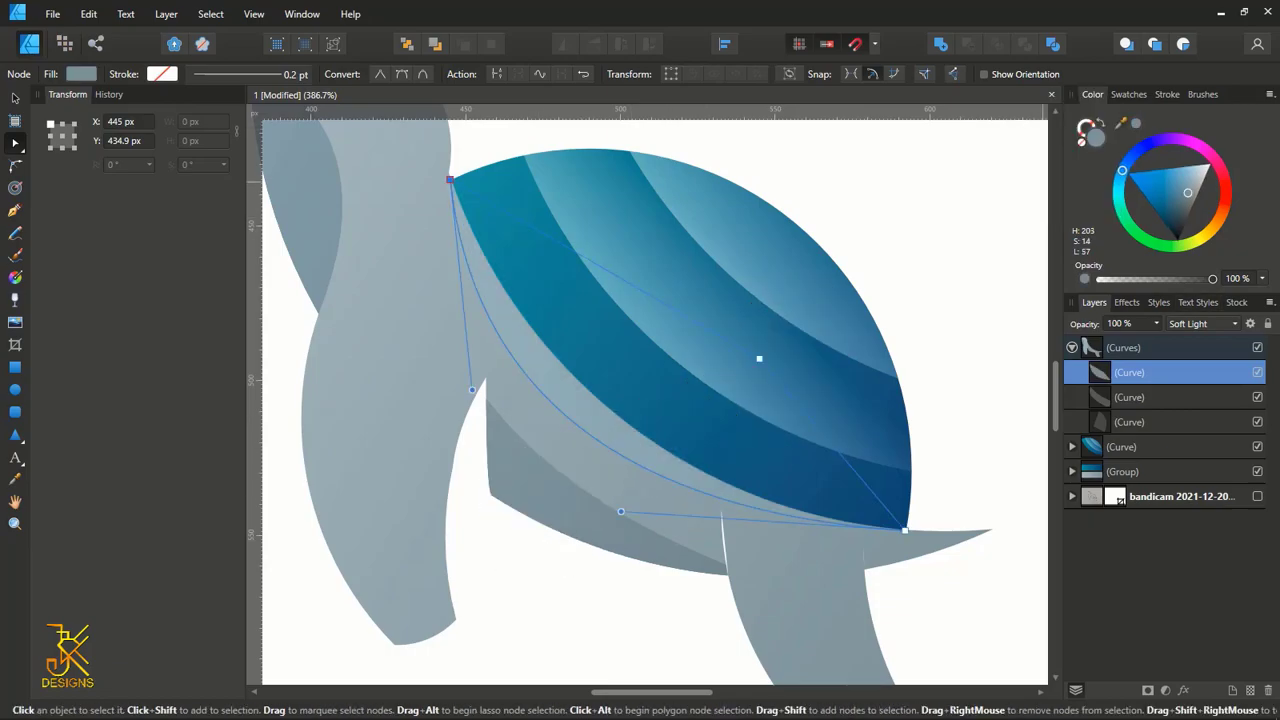
pyautogui.moveTo(1188, 193); pyautogui.dragTo(1188, 210)
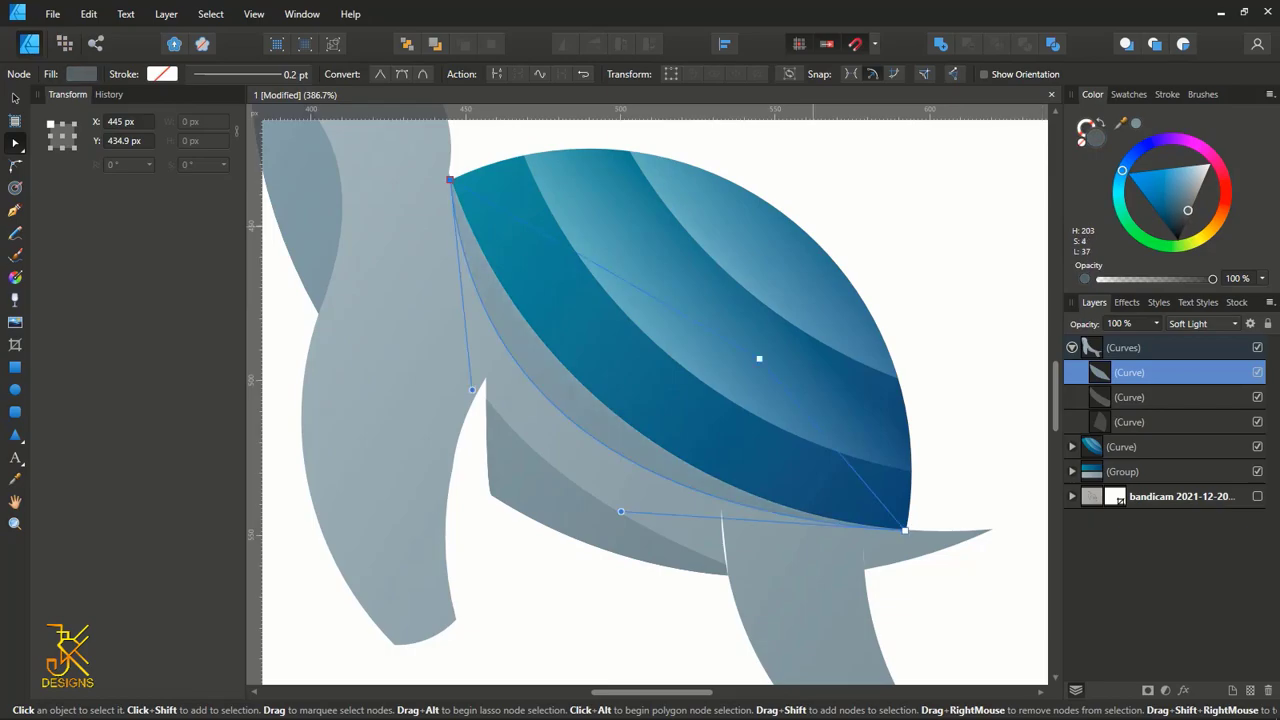
# - Bow the crescent's front edge outward toward the neck, set its fill to H 203, S 11, L 31, and deselect it
pyautogui.moveTo(472, 280); pyautogui.dragTo(462, 268)
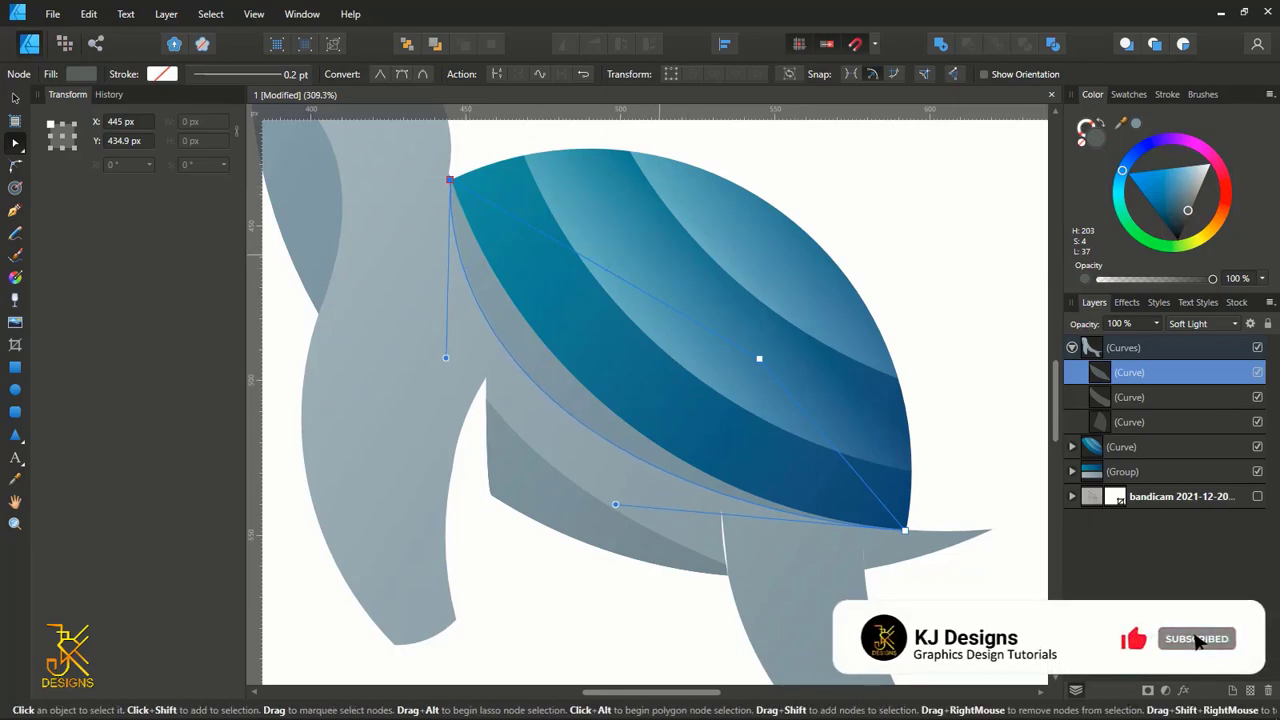
pyautogui.scroll(-3, 661, 254)
pyautogui.scroll(1, 700, 280)
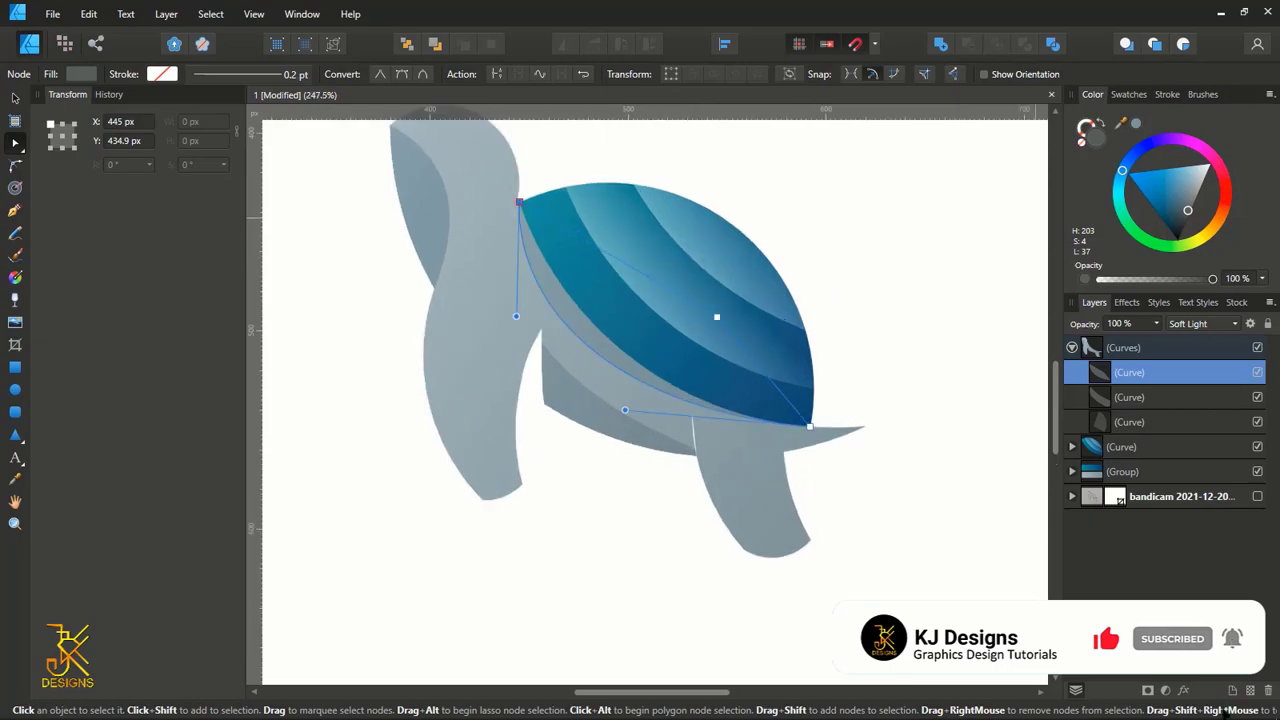
pyautogui.moveTo(1186, 208); pyautogui.dragTo(1183, 213)
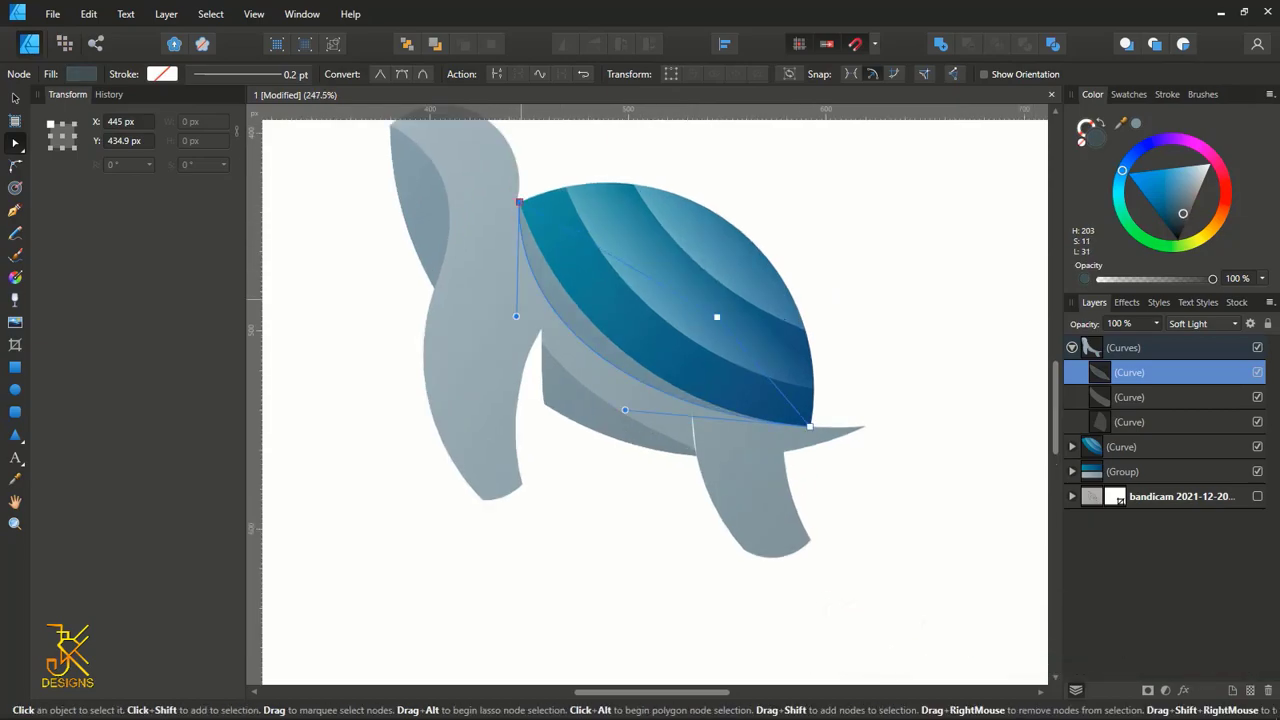
pyautogui.moveTo(516, 316); pyautogui.dragTo(500, 294)
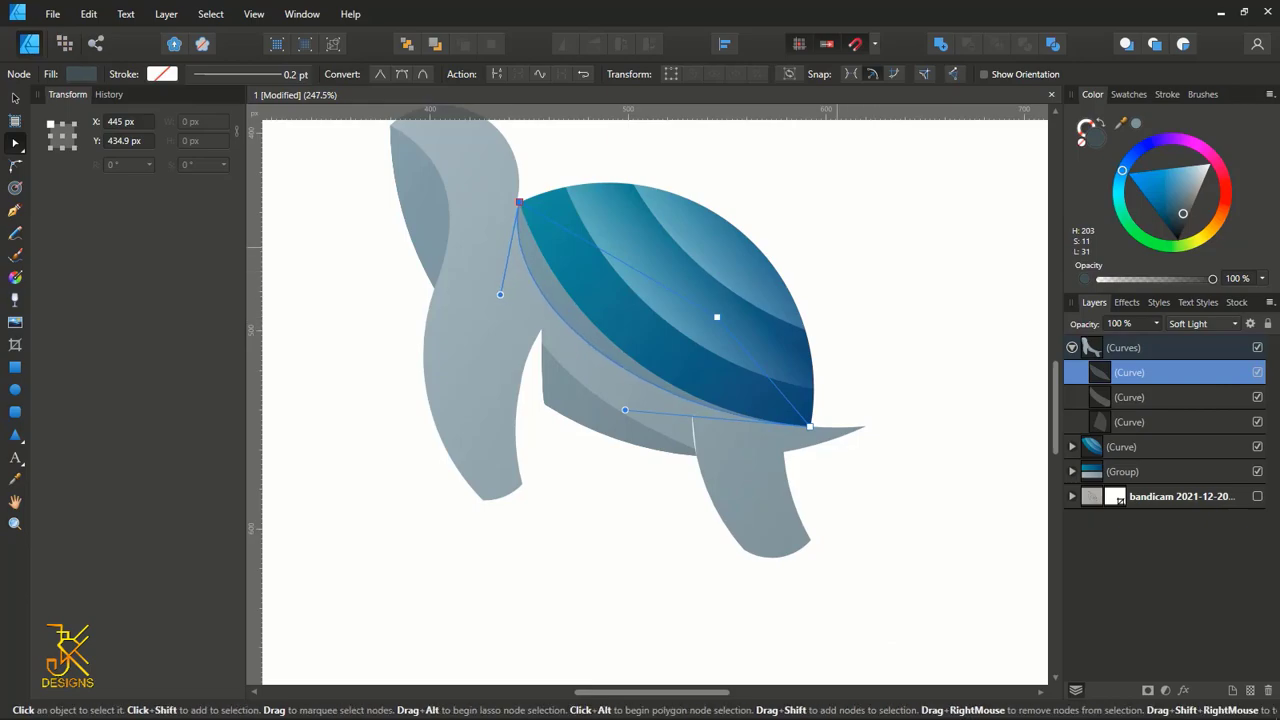
pyautogui.click(838, 247)
pyautogui.scroll(-1, 838, 247)
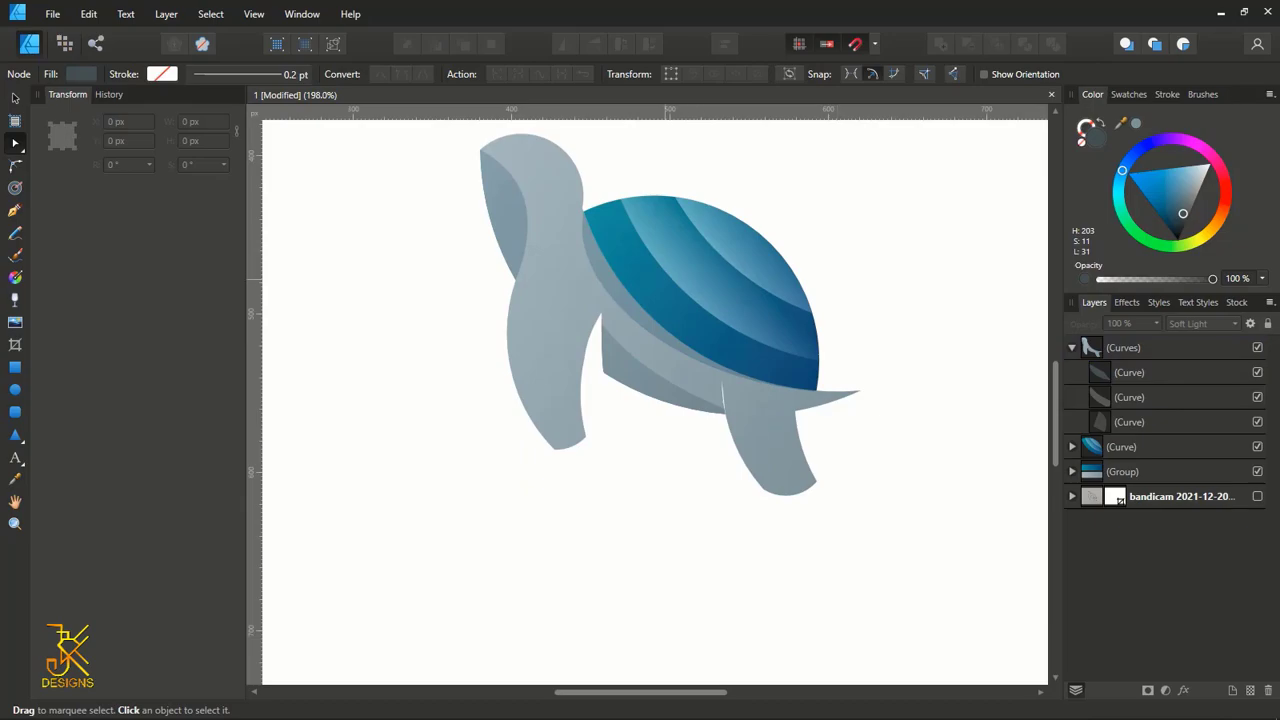
pyautogui.scroll(-4, 567, 546)
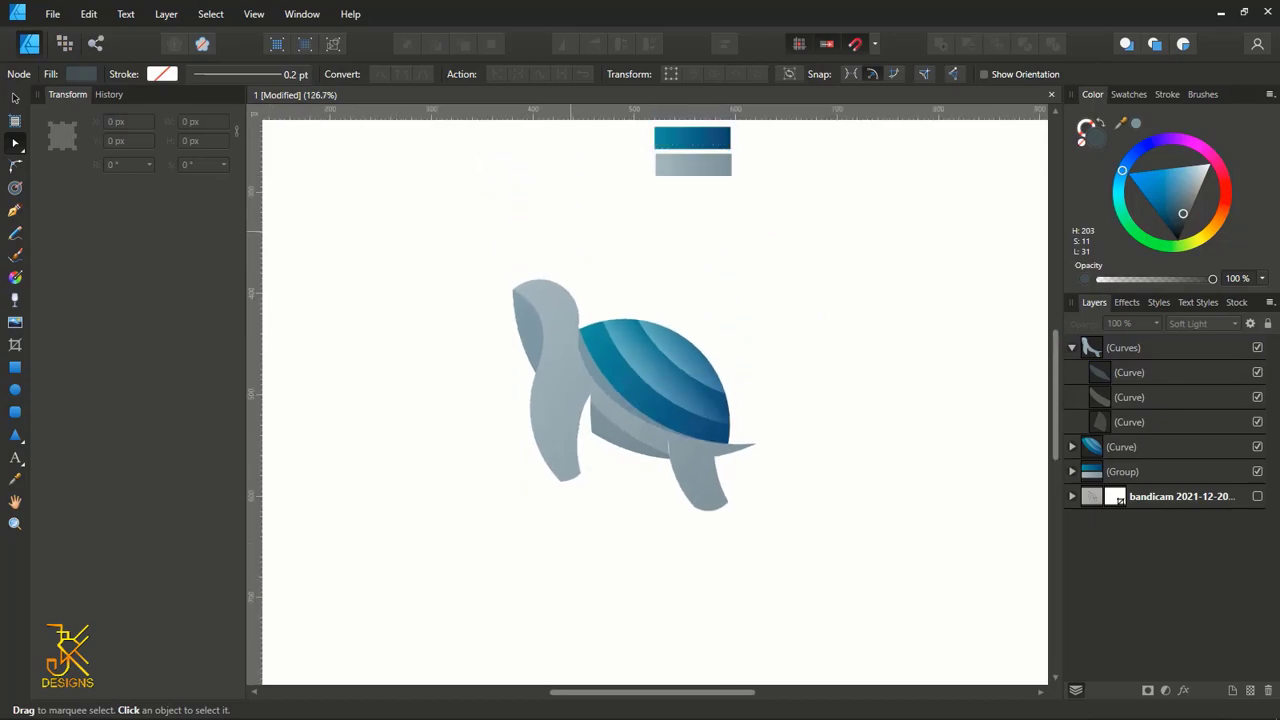
pyautogui.click(15, 98)
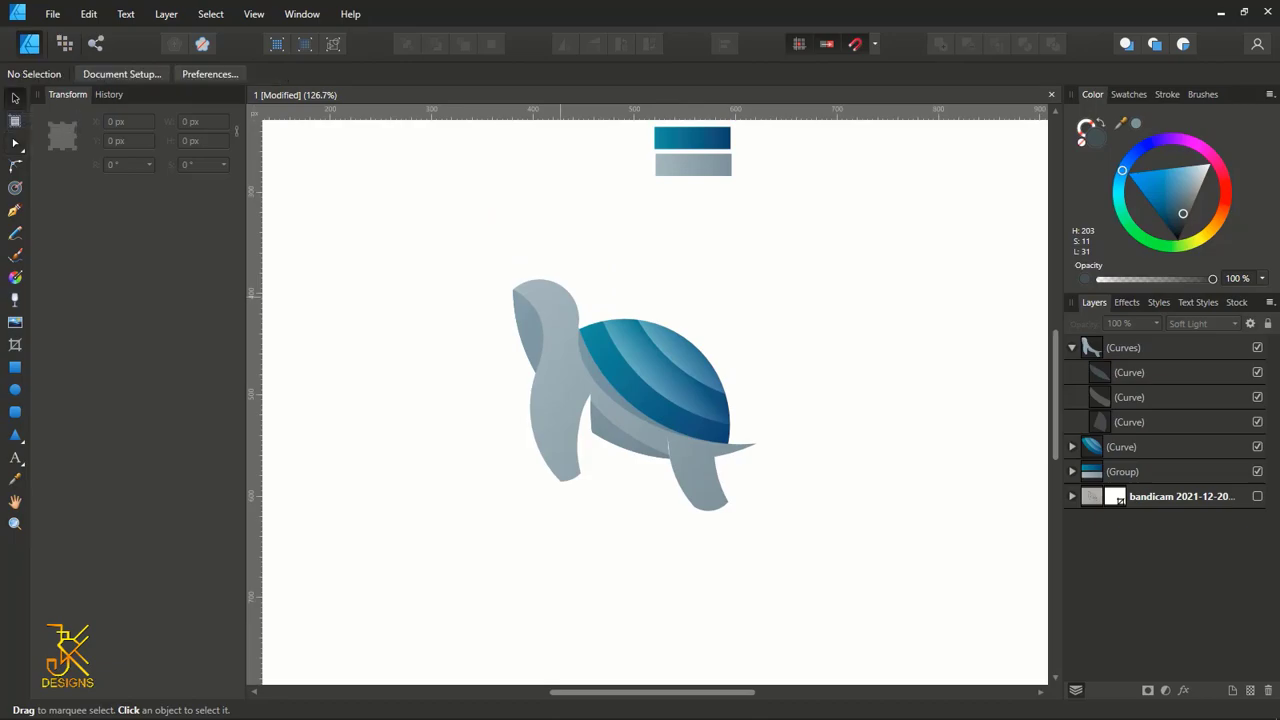